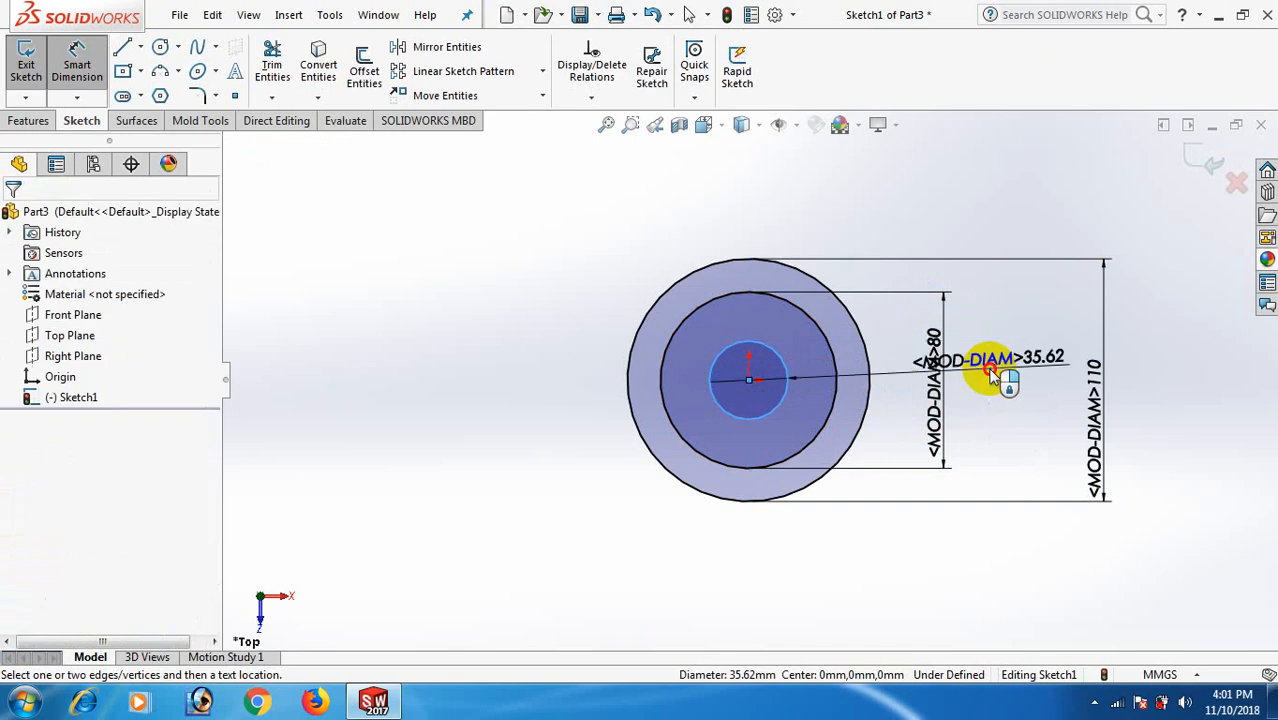
Dimension the innermost concentric circle at 60 mm diameter and shift its dimension slightly outward.
double_click(978, 380)
text(60)
key(Return)
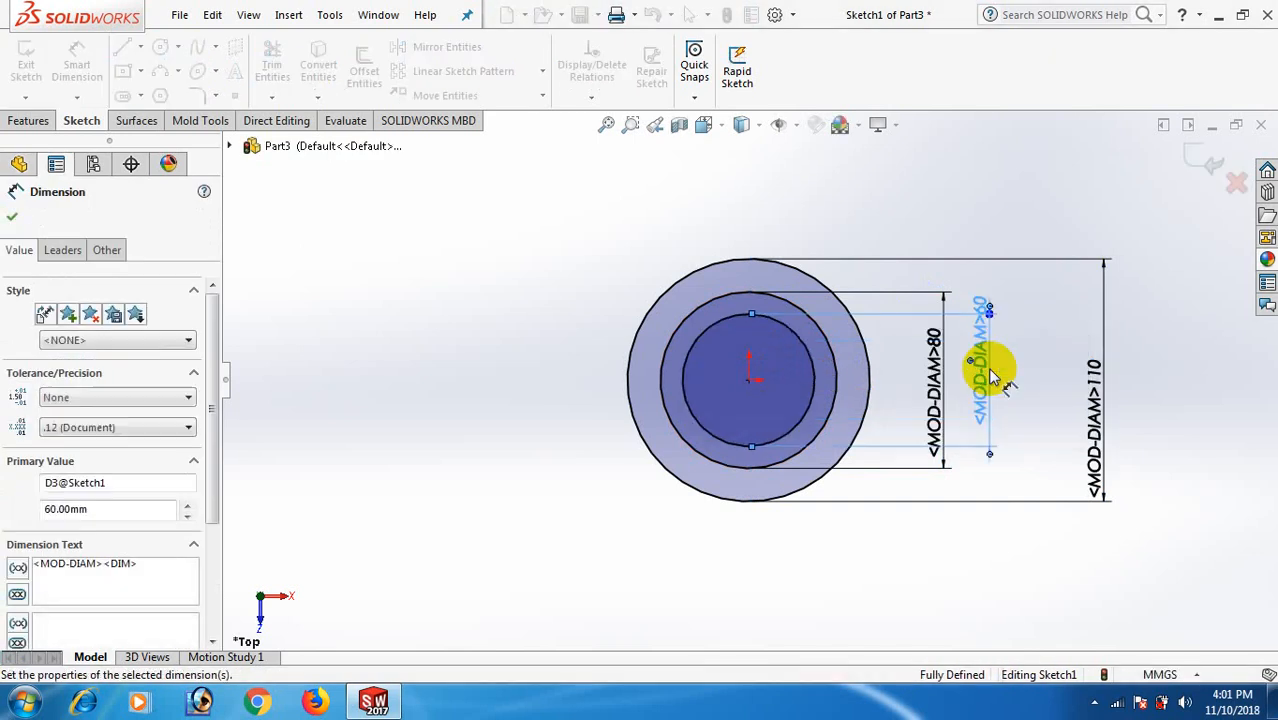
click(554, 318)
right_click(555, 320)
click(592, 355)
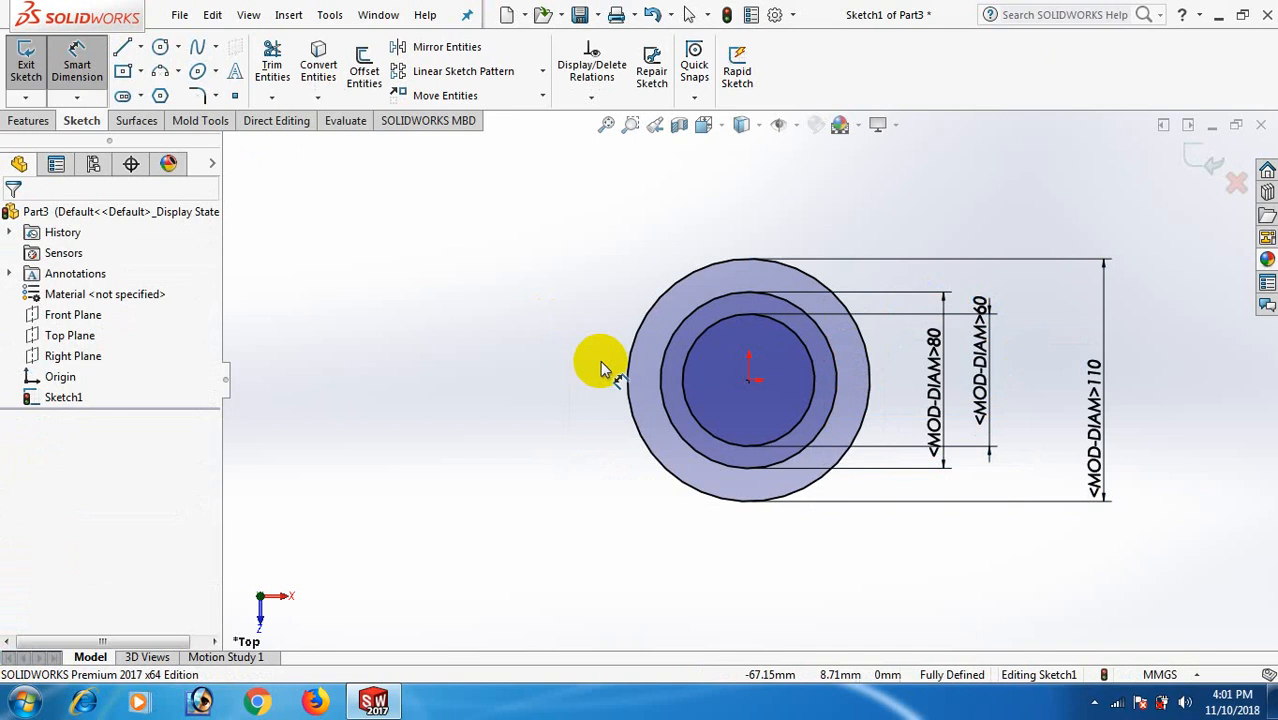
right_click(580, 195)
click(650, 246)
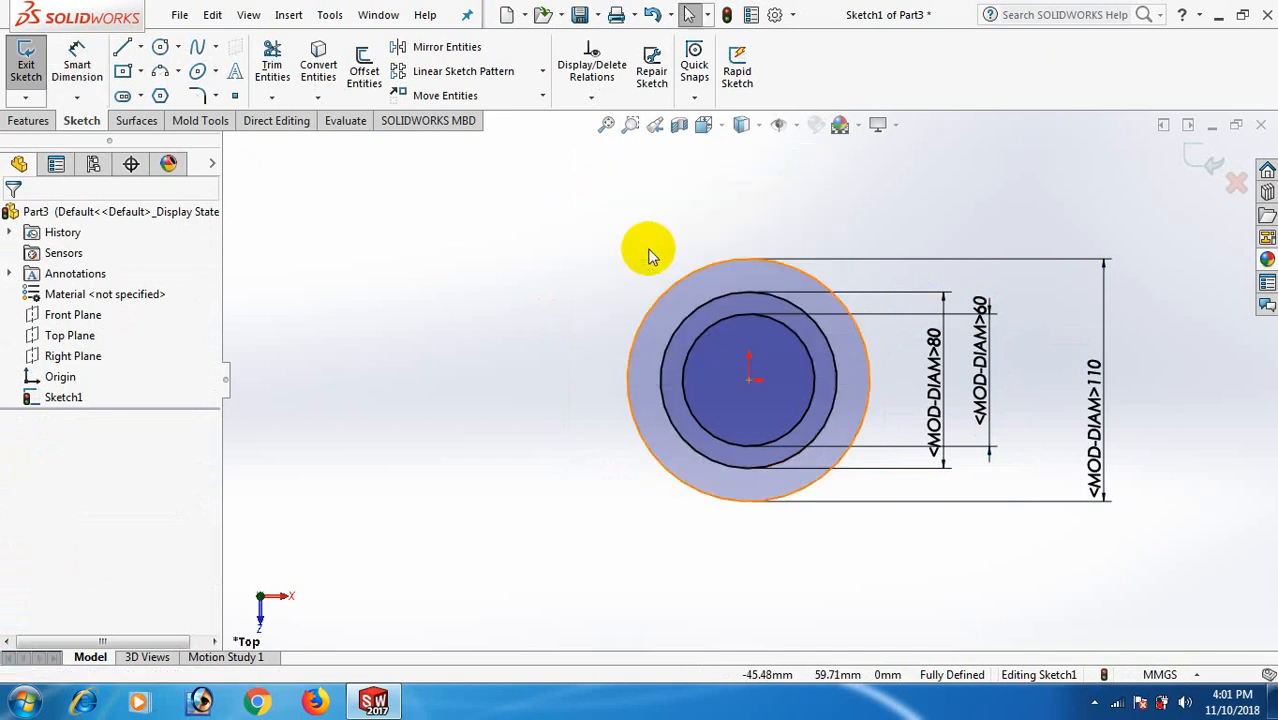
mouse_move(943, 372)
mouse_down()
mouse_move(913, 362)
mouse_move(960, 352)
mouse_up()
click(865, 213)
Draw a horizontal line about 90 mm long from the origin toward the left and convert it to construction geometry.
key(l)
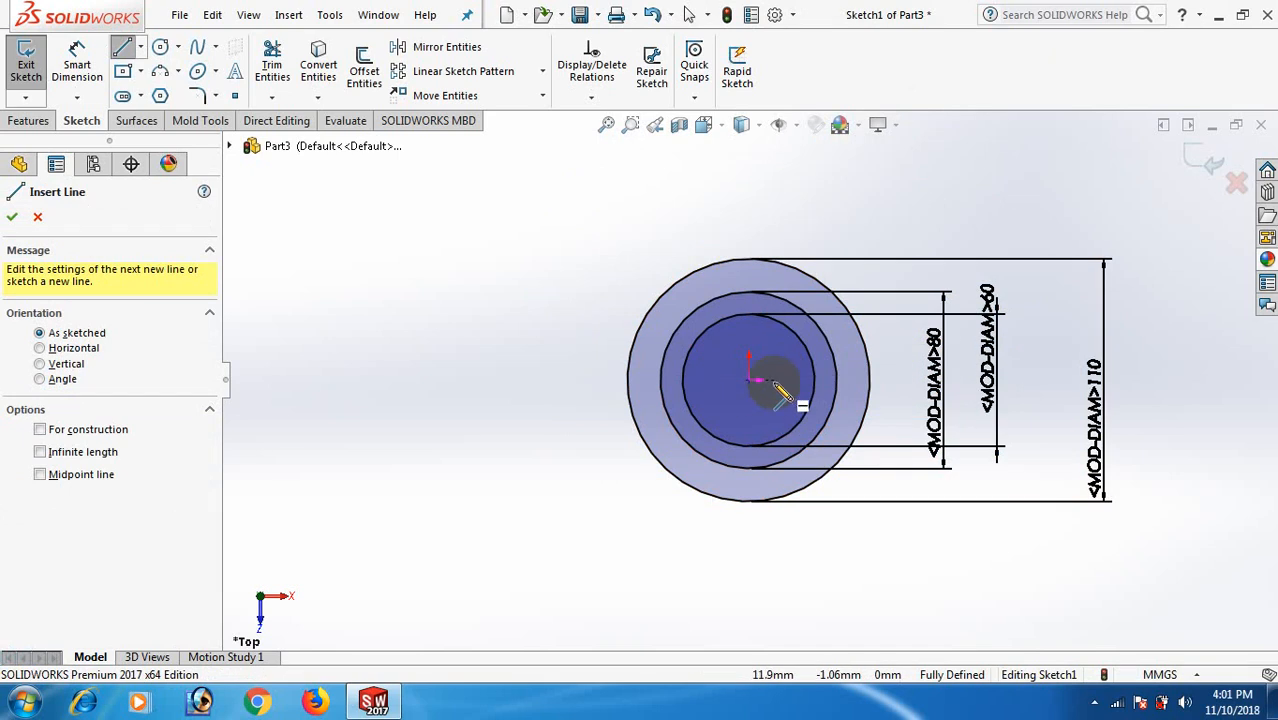
drag(750, 380, 551, 380)
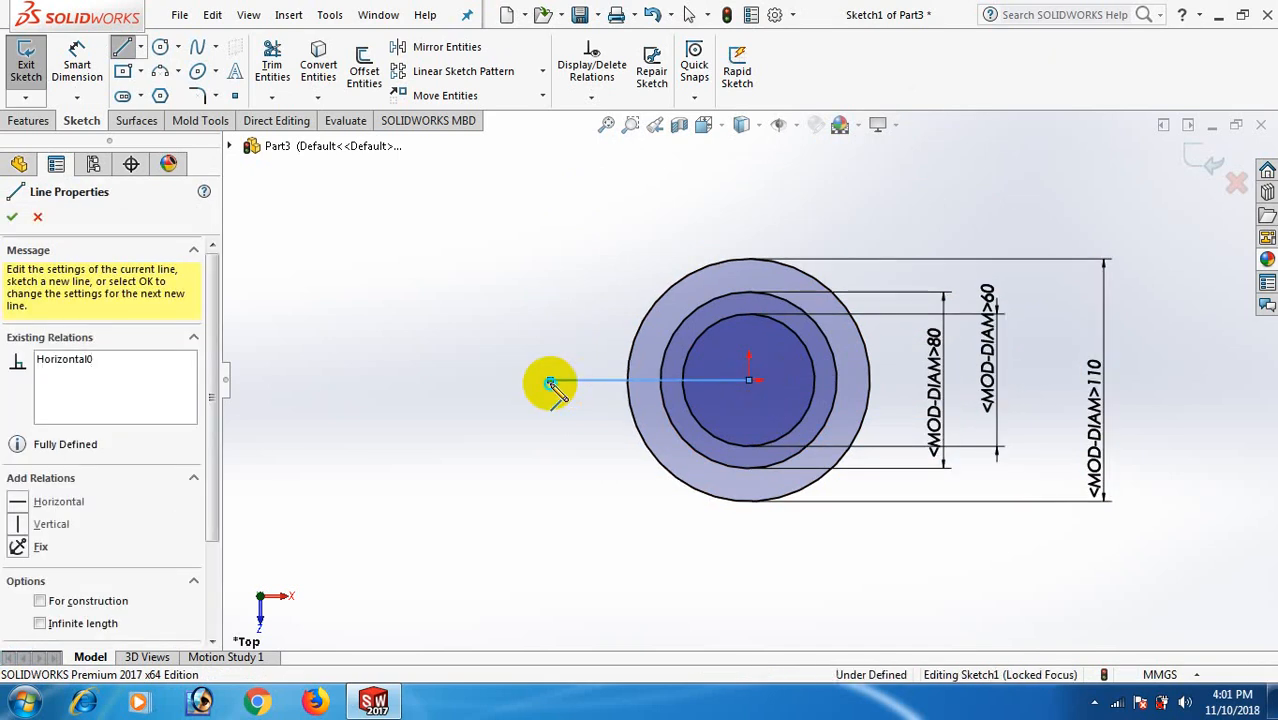
right_click(570, 398)
click(588, 393)
click(585, 380)
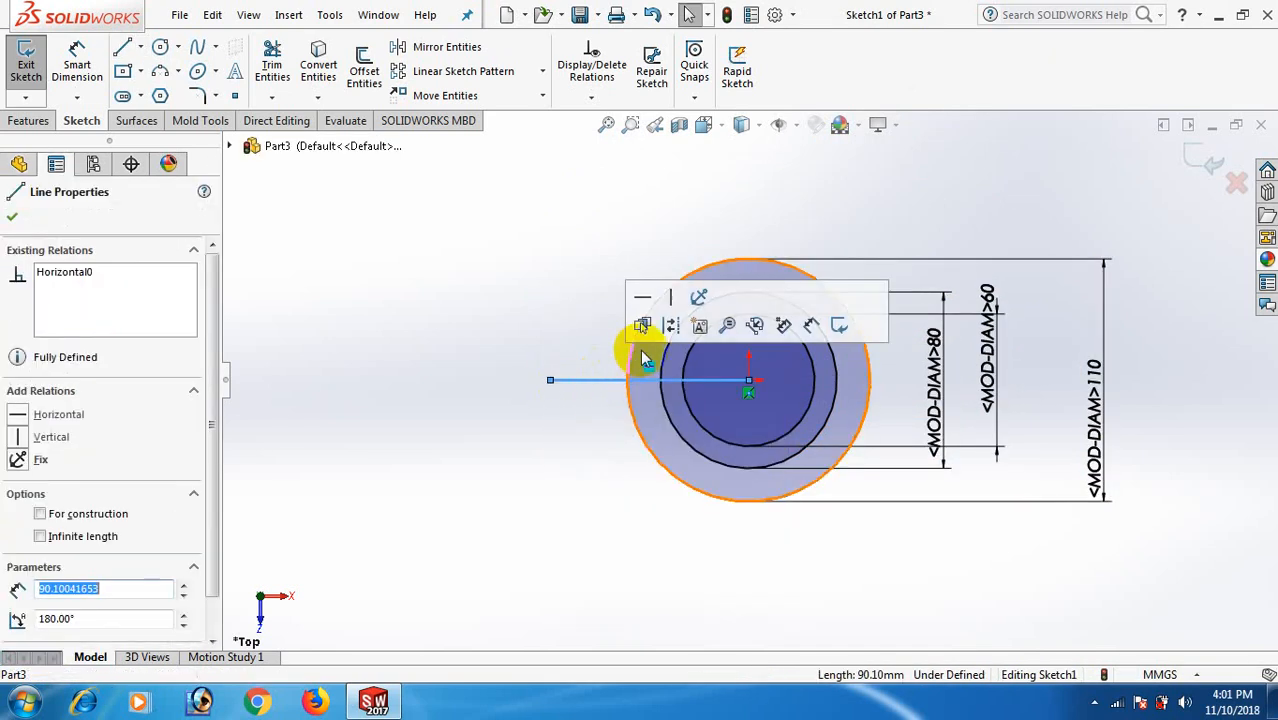
click(650, 323)
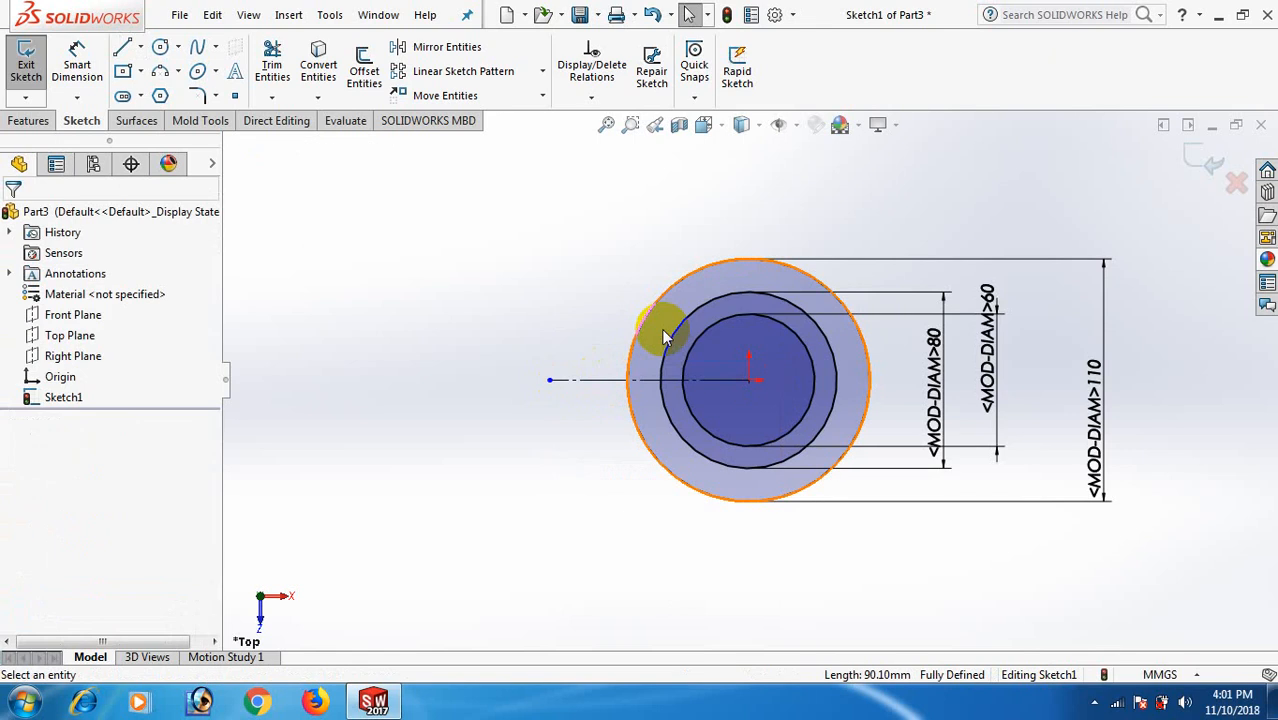
Sketch a separate circle about 50 mm in diameter left of the centerline, level with the origin.
right_drag(365, 238, 437, 266)
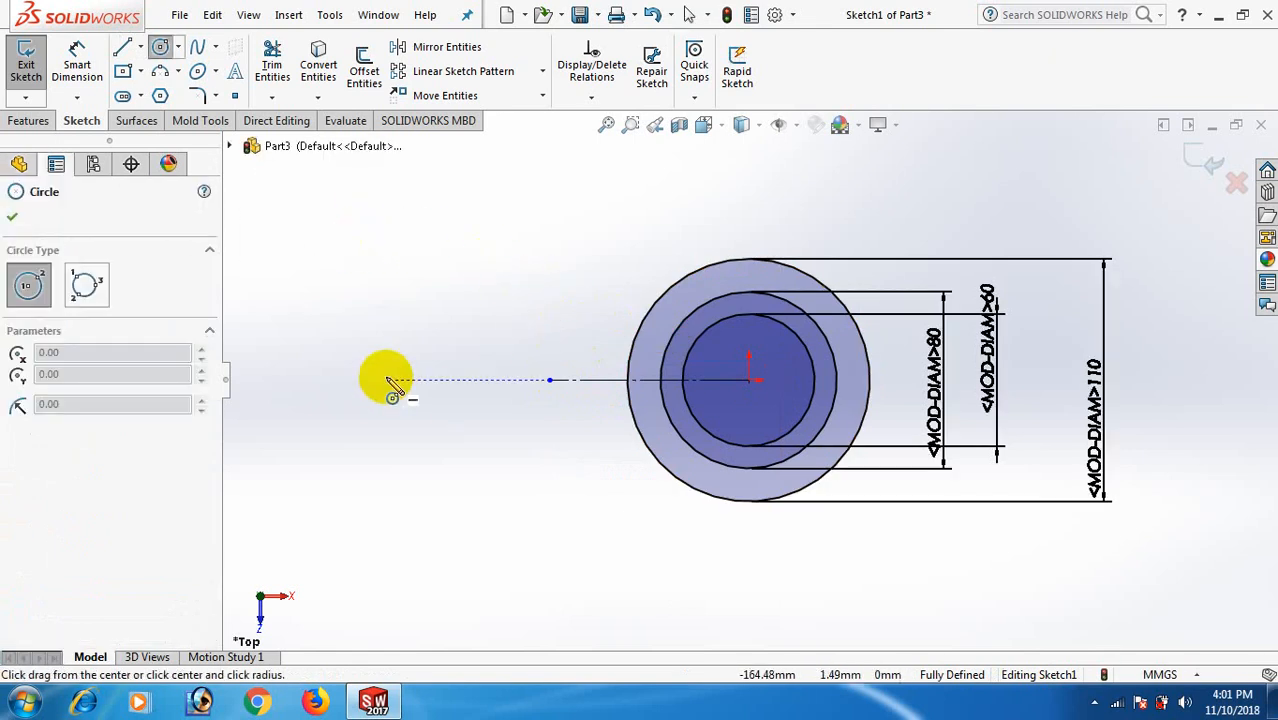
drag(386, 380, 434, 418)
right_click(438, 416)
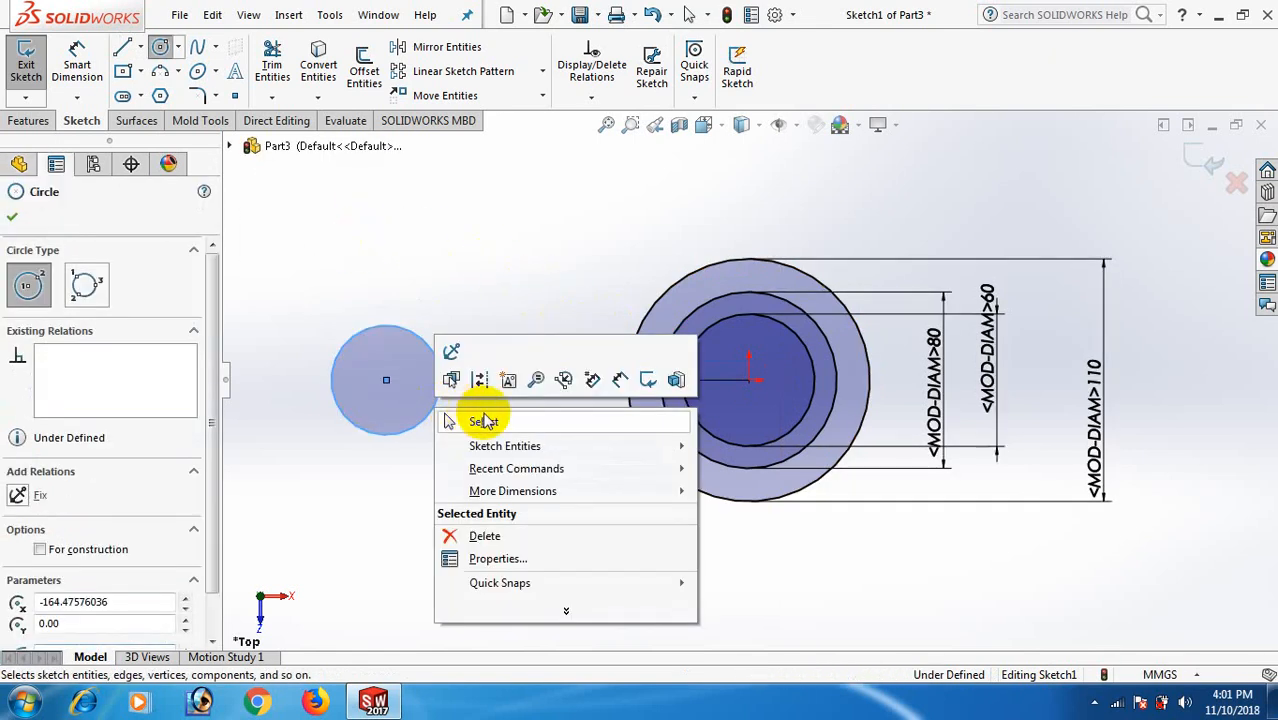
click(485, 421)
Dimension the separate left circle at 60 mm diameter.
right_drag(502, 440, 489, 354)
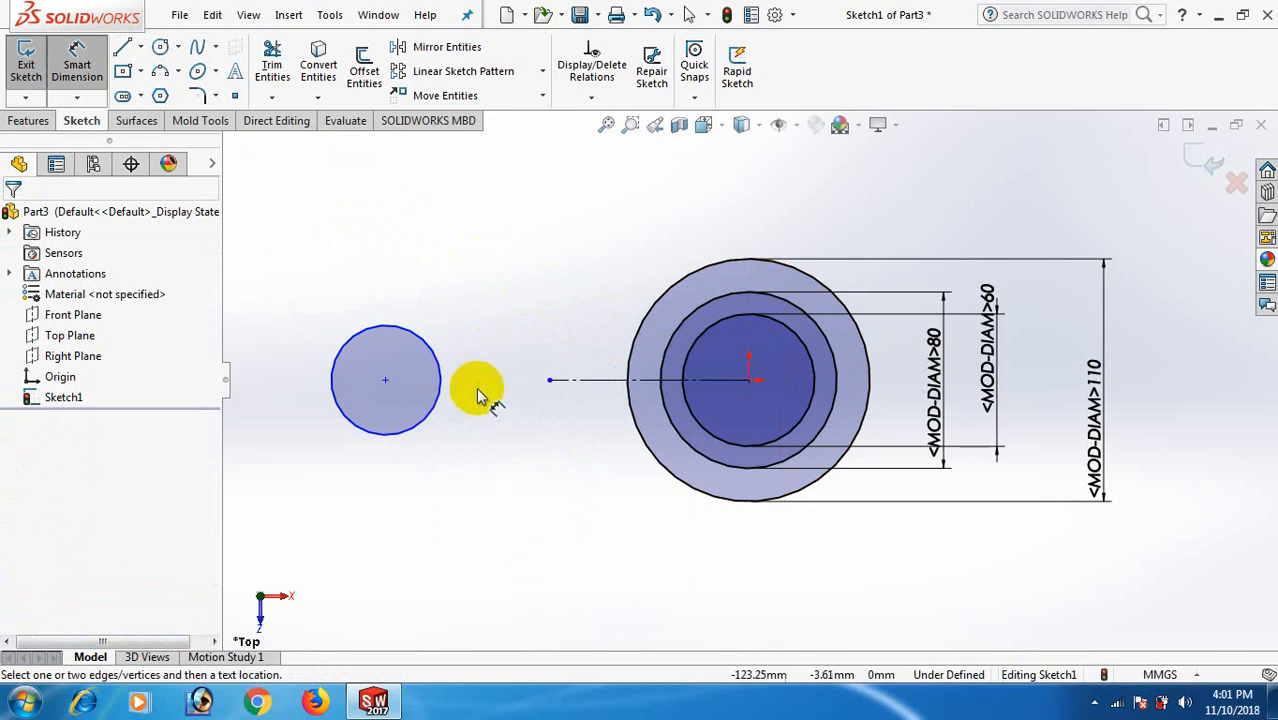
click(425, 420)
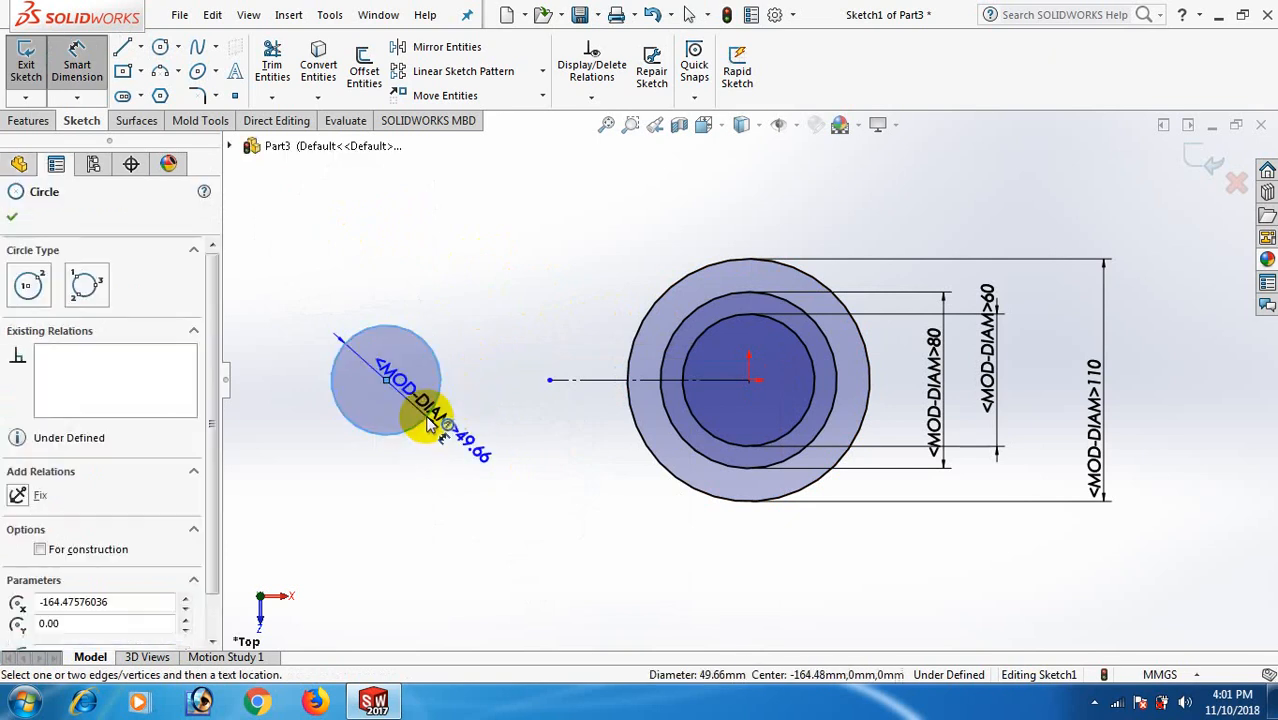
click(490, 498)
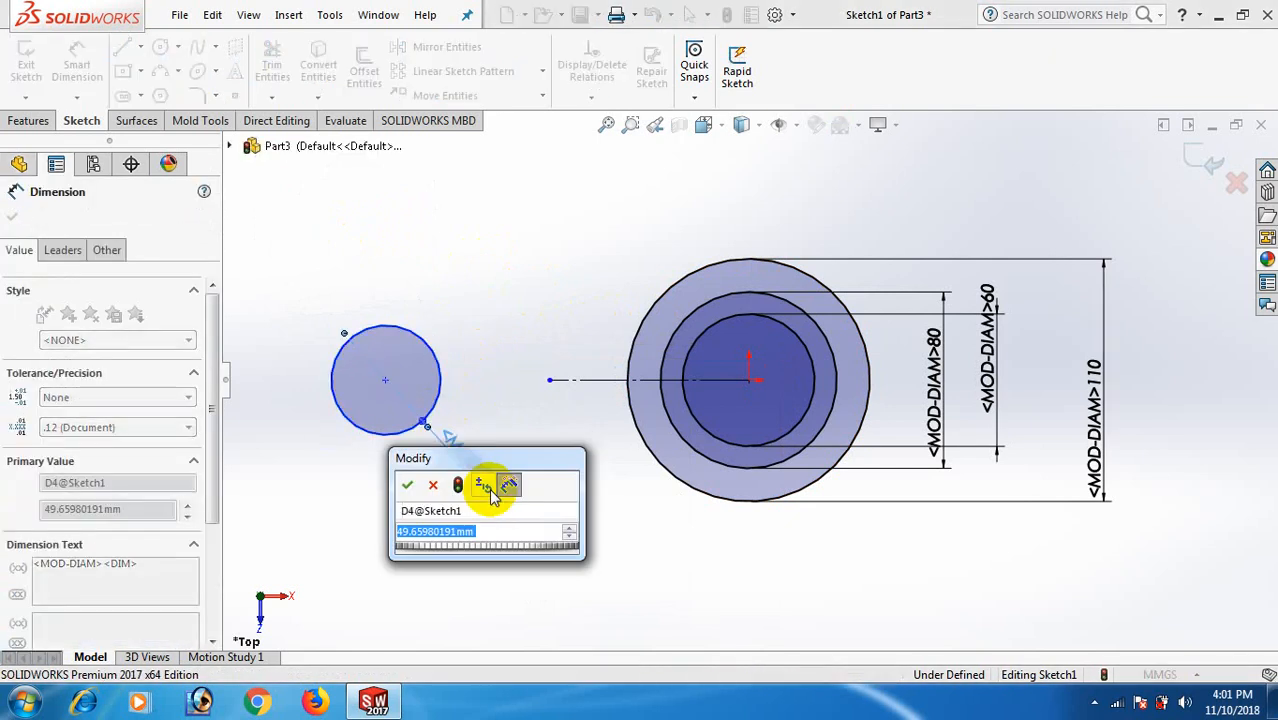
text(60)
key(Return)
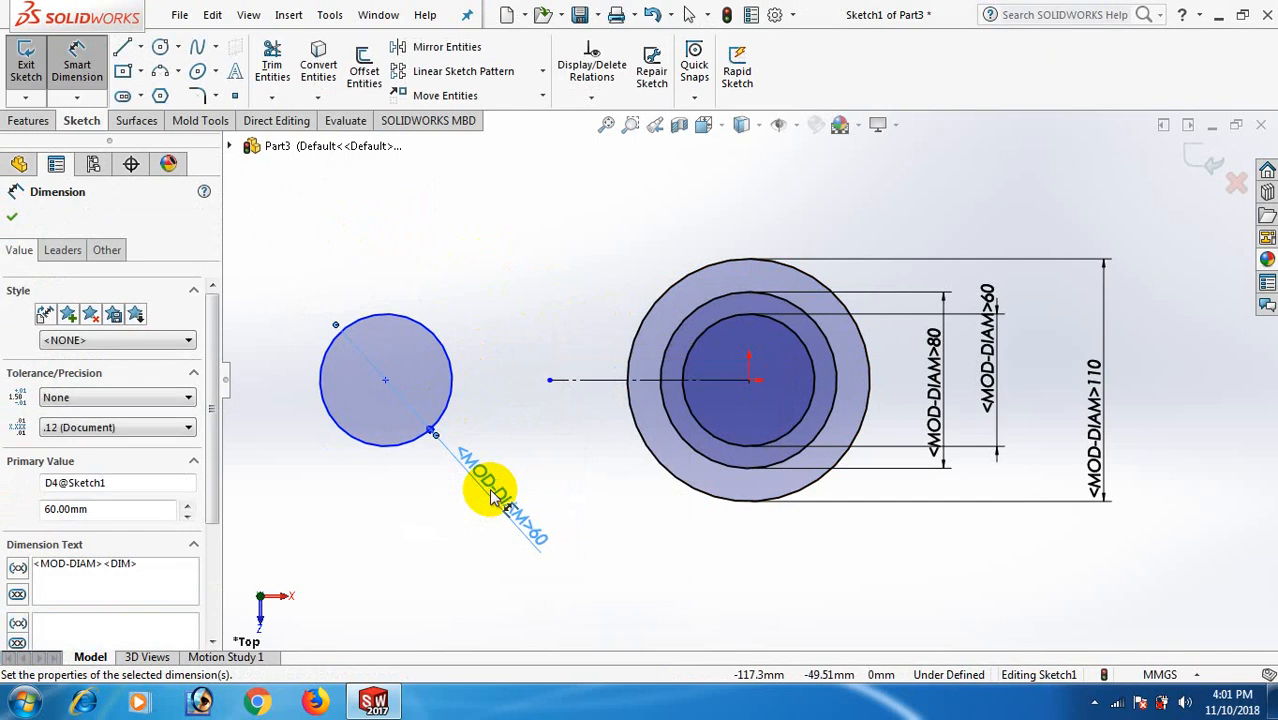
click(560, 482)
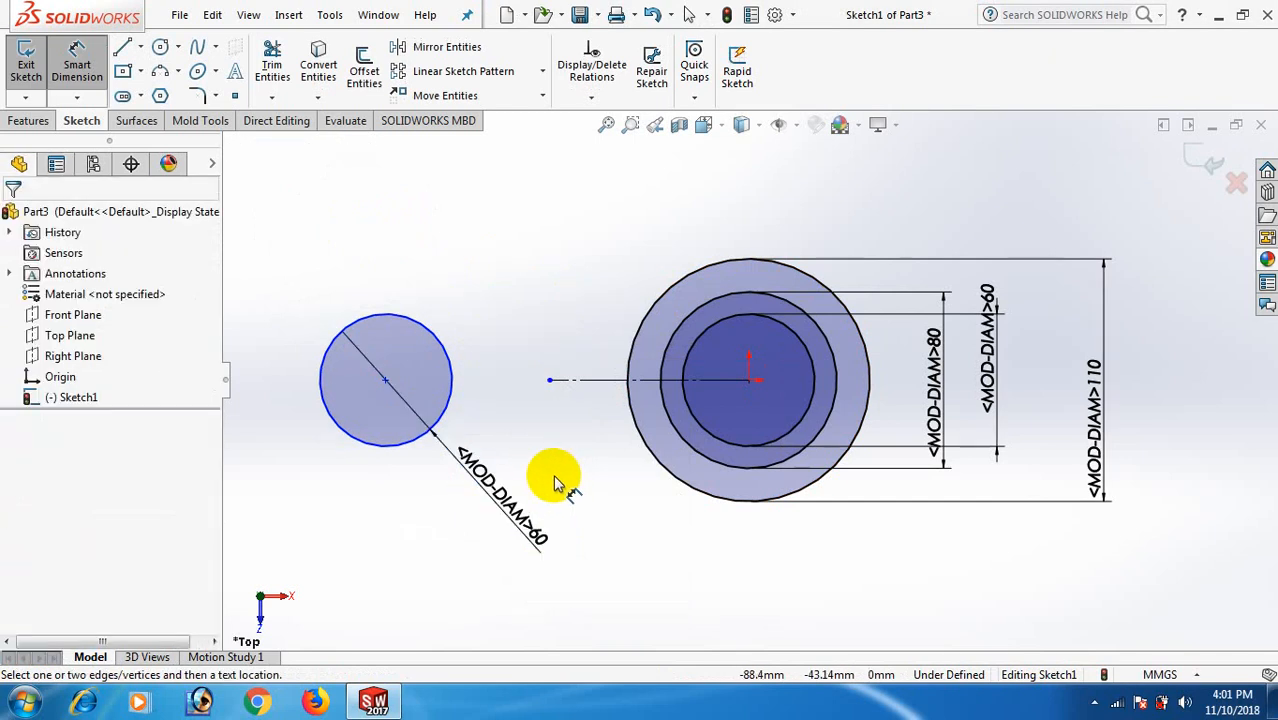
right_click(466, 299)
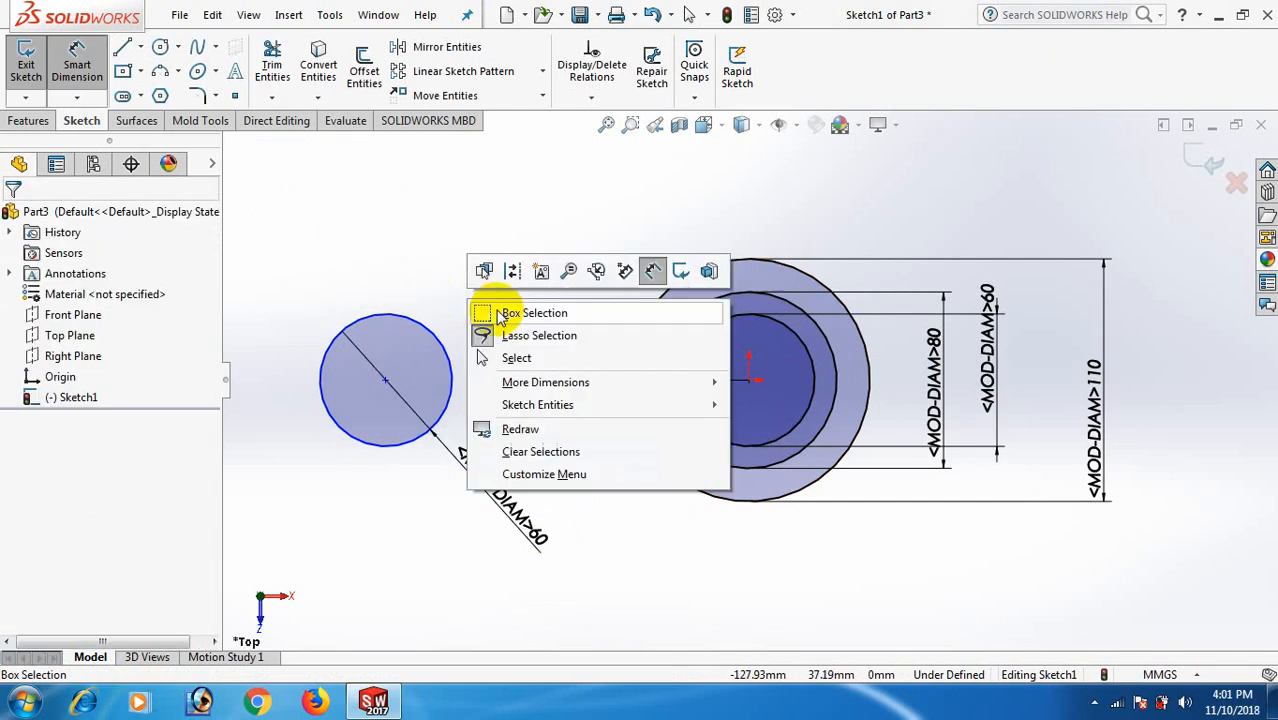
click(547, 370)
Draw a line tangent to the undersides of the left circle and the 110 mm circle, and check its tangent relation.
key(l)
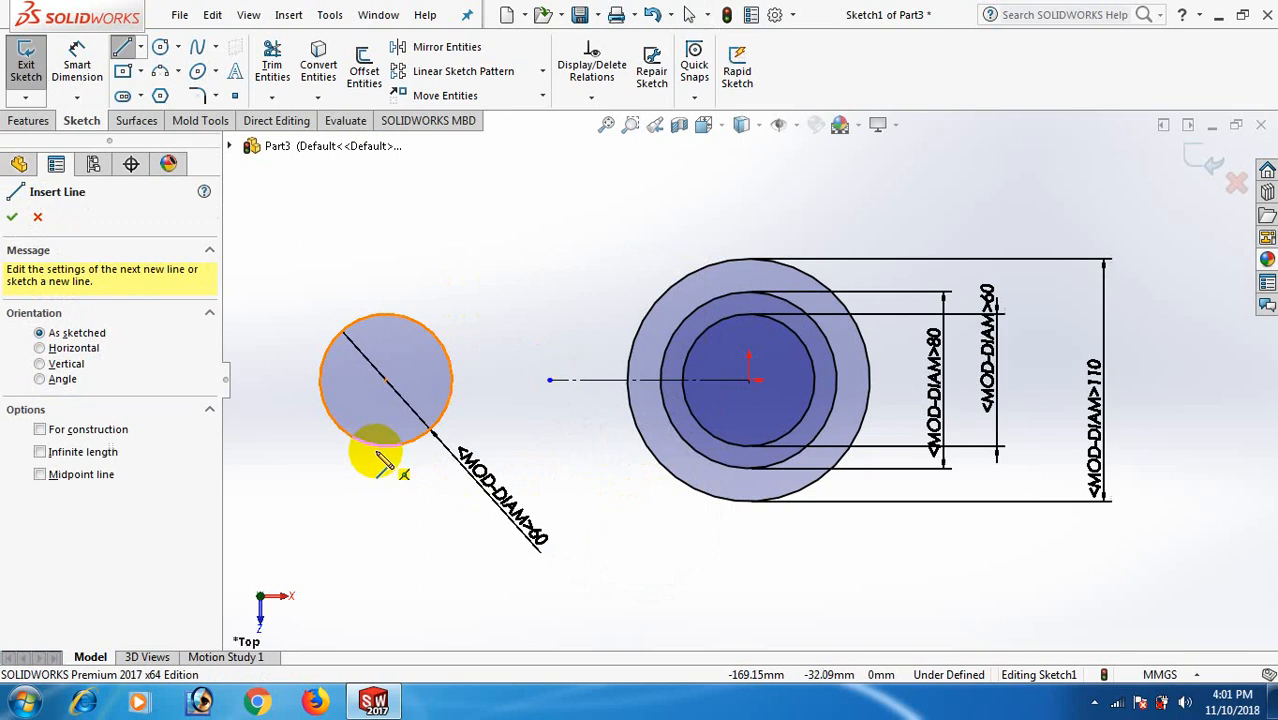
click(372, 446)
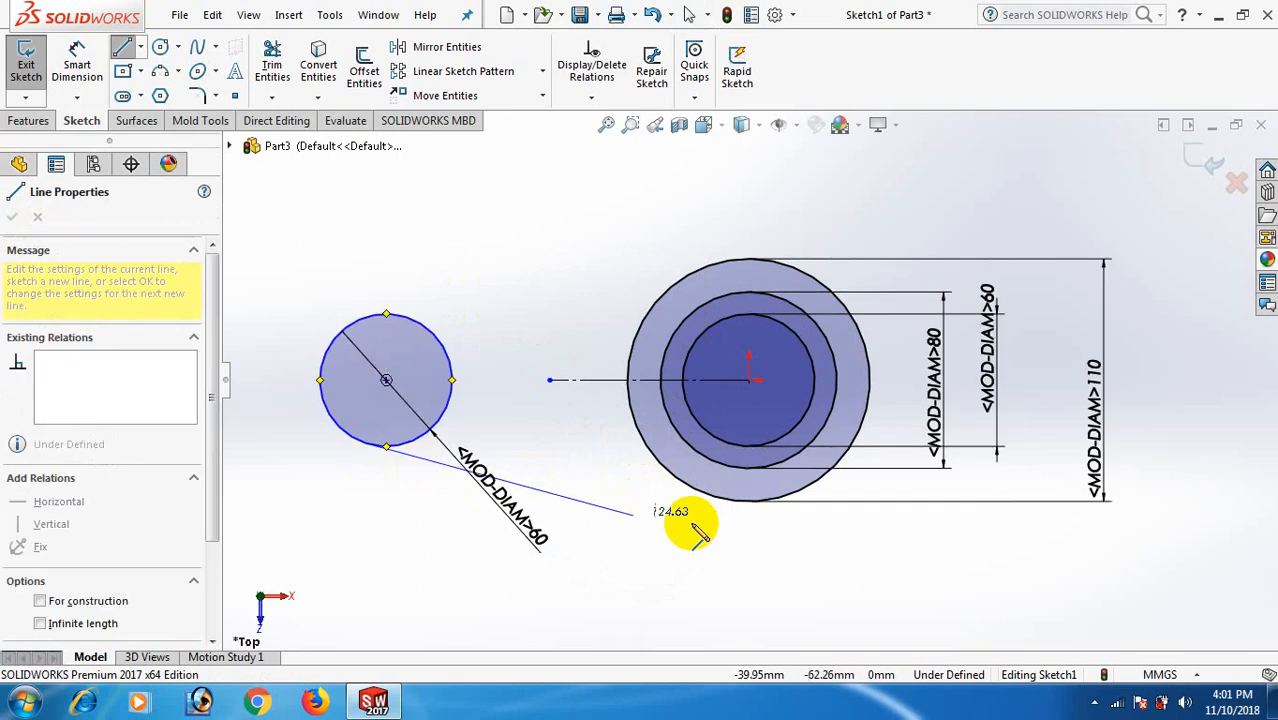
click(757, 510)
right_click(757, 510)
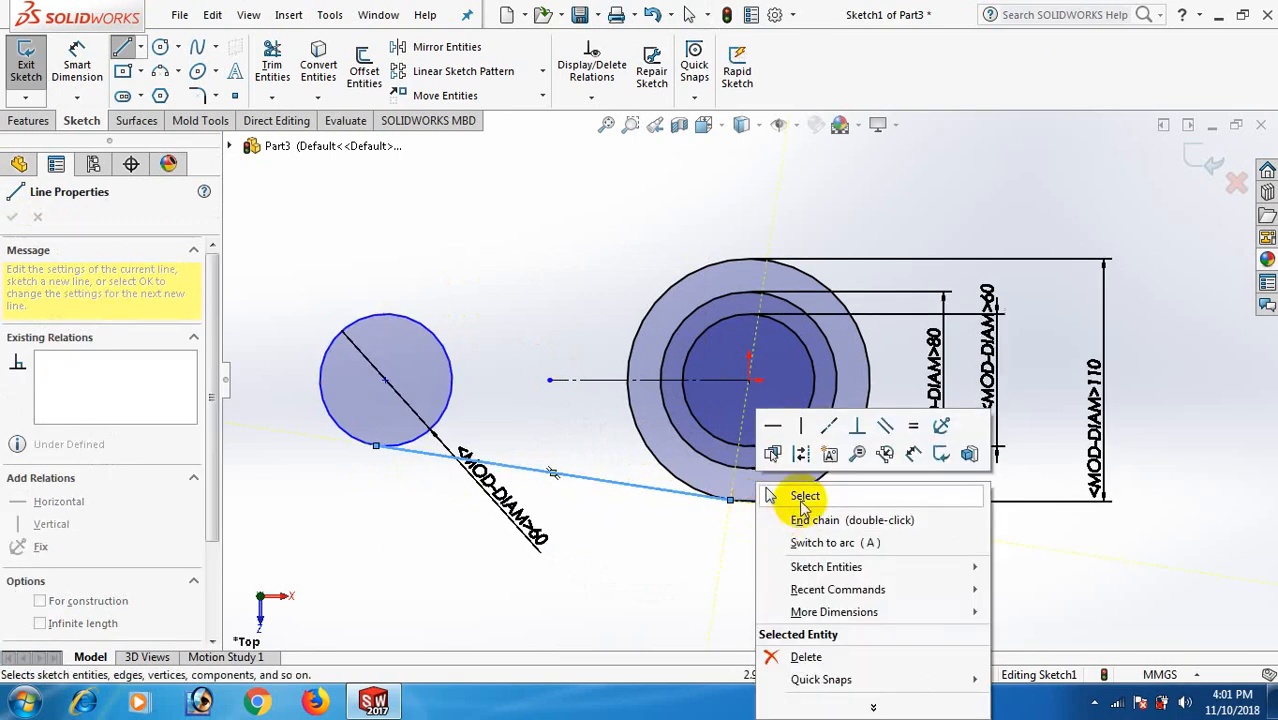
click(766, 494)
click(679, 491)
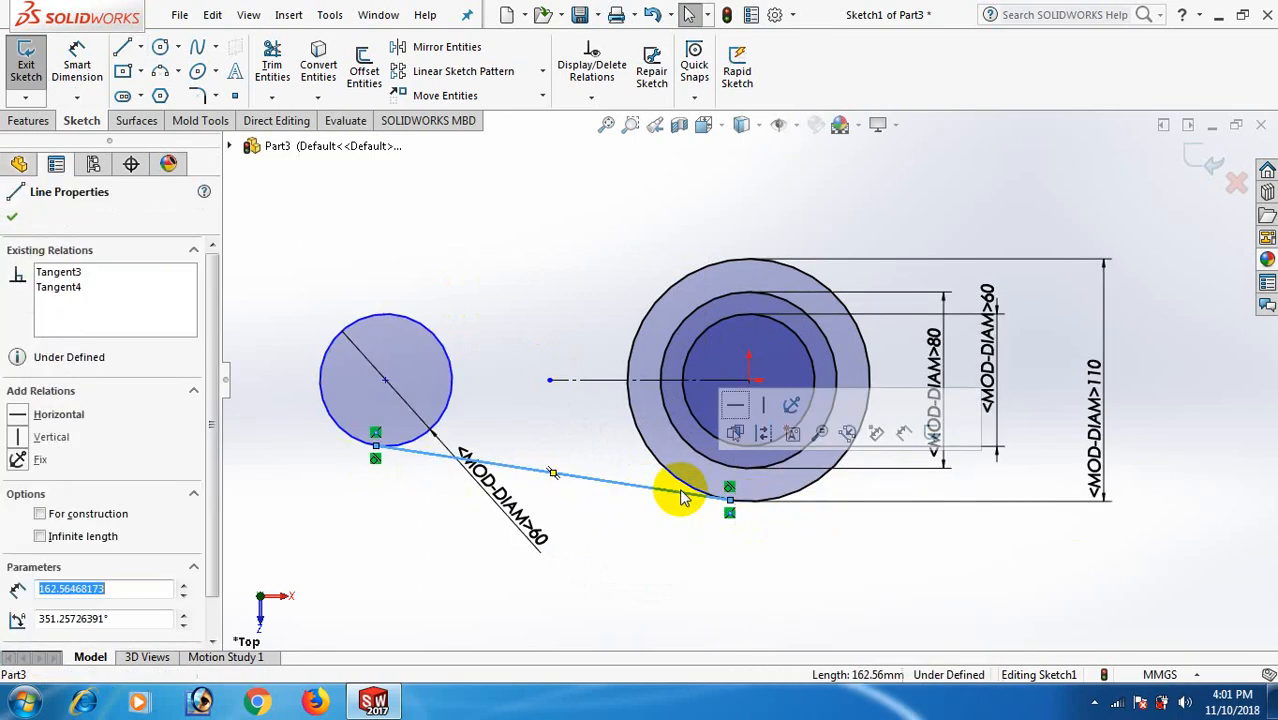
ctrl+click(775, 500)
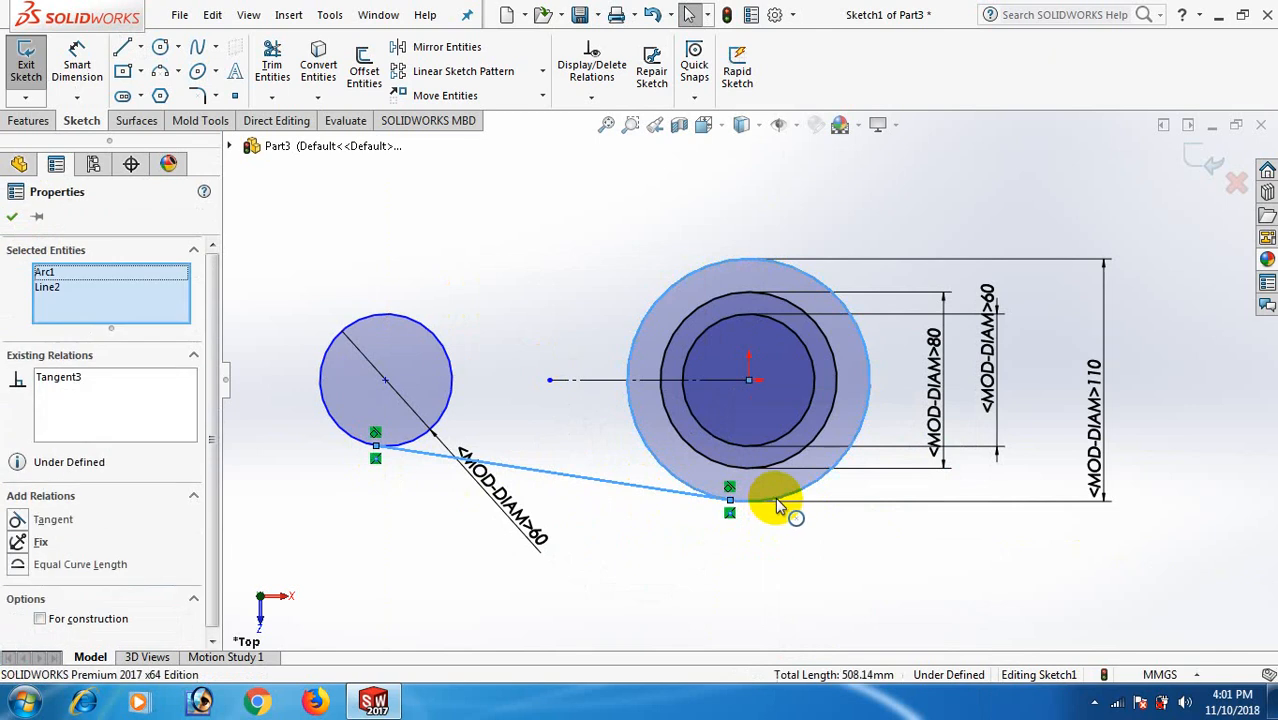
click(621, 552)
Dimension the tangent line's horizontal span at 100 mm.
right_drag(626, 508, 622, 430)
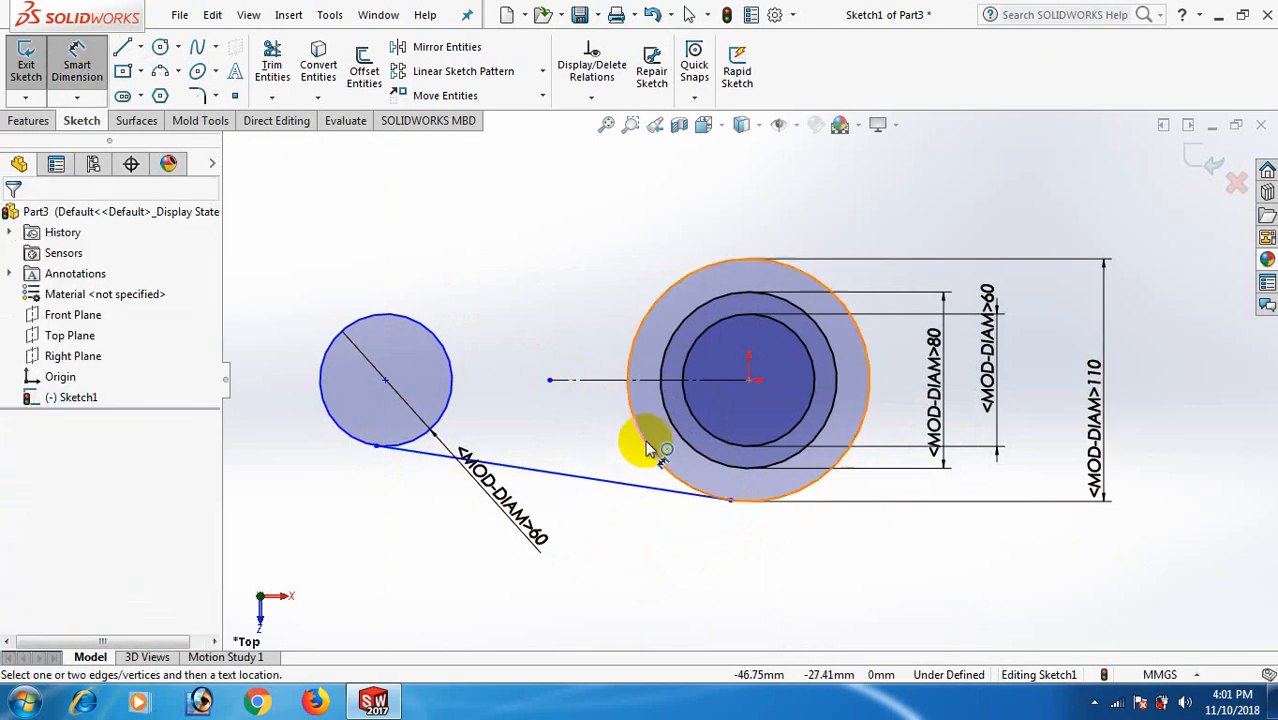
click(605, 482)
click(620, 536)
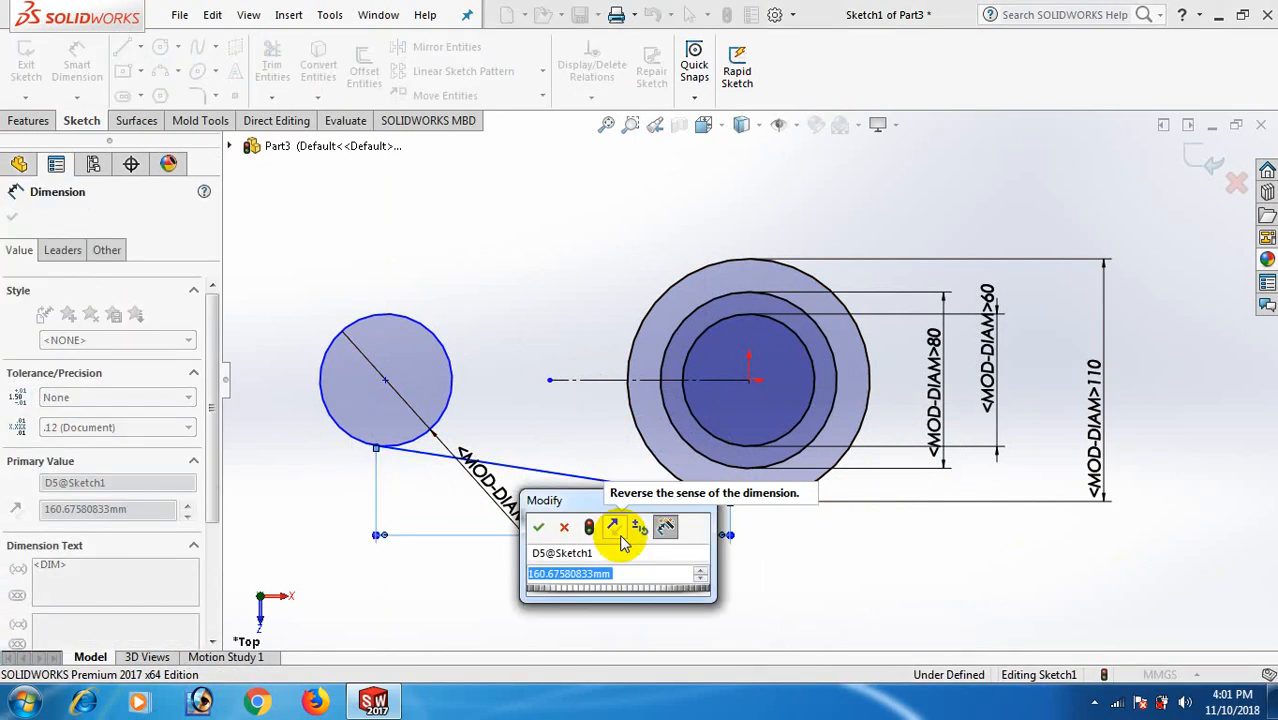
text(1)
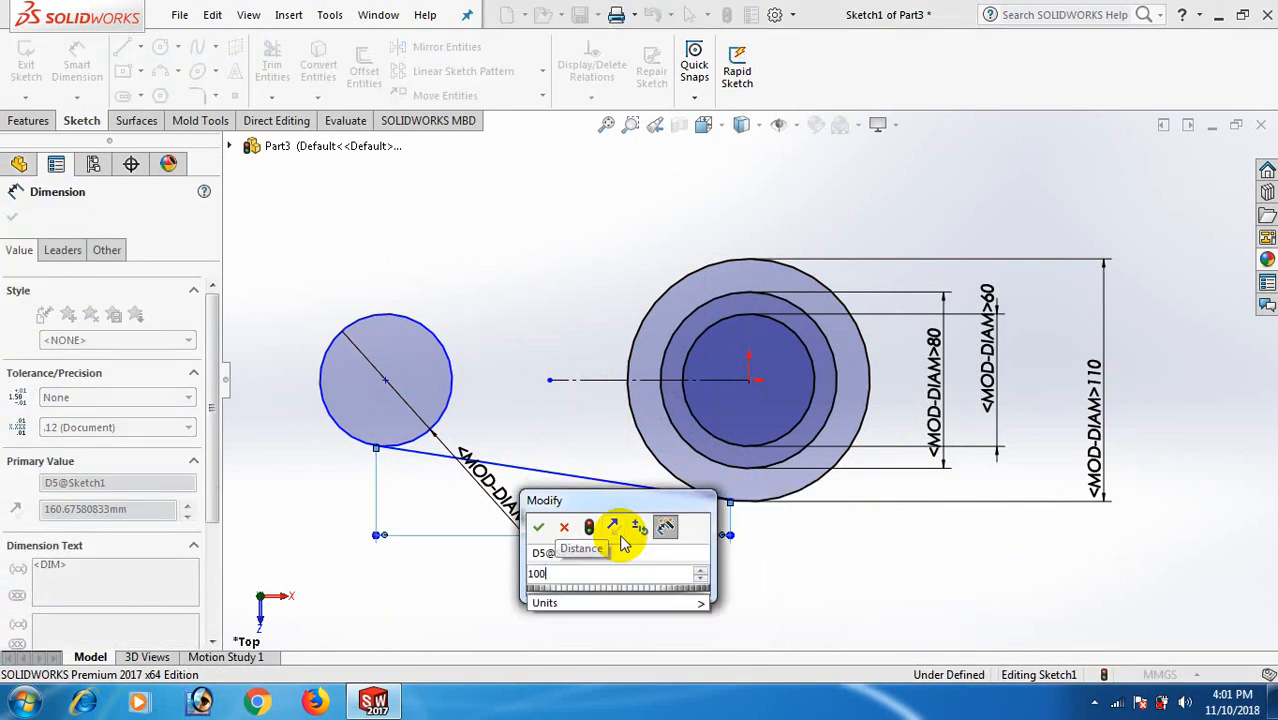
text(00)
key(Return)
click(836, 562)
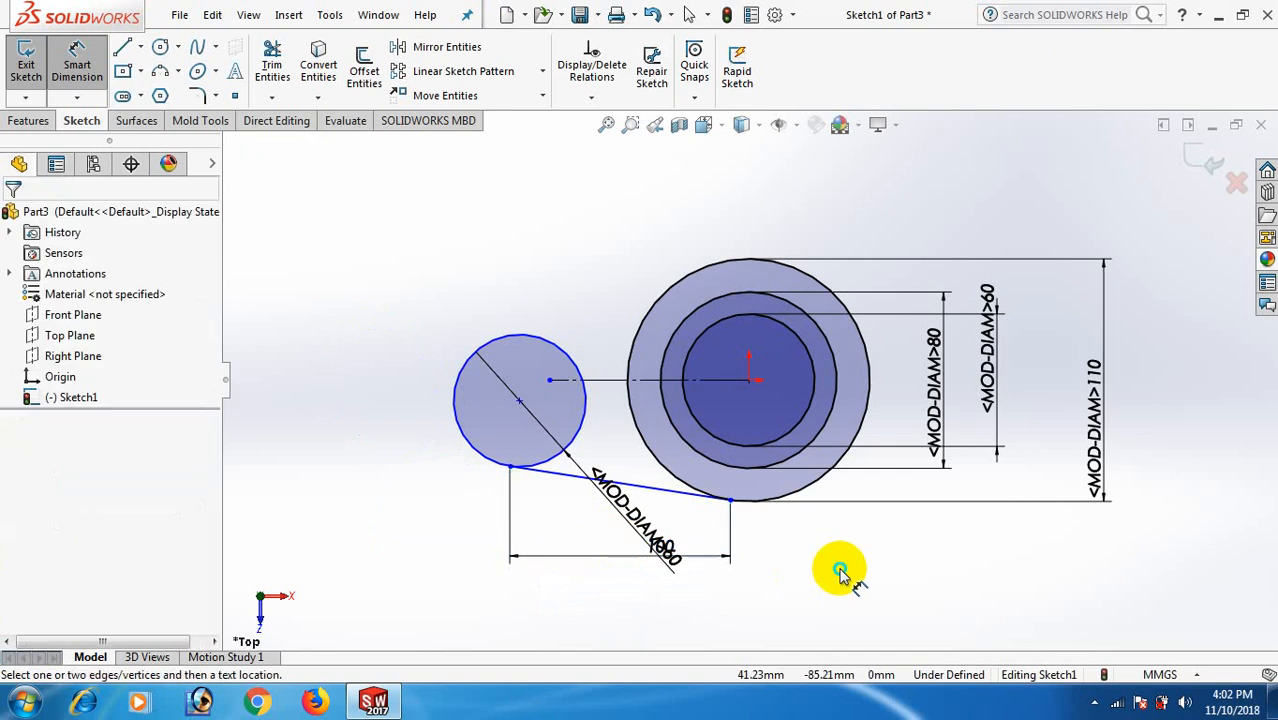
right_click(838, 562)
click(903, 598)
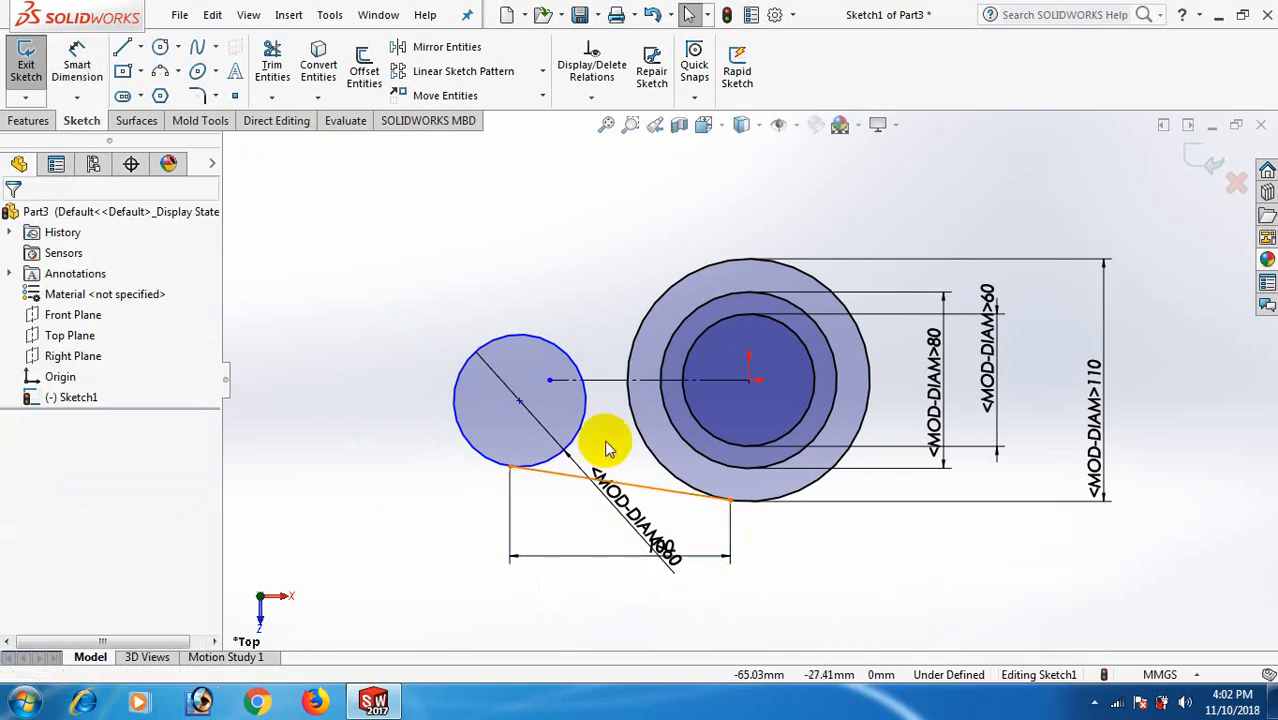
Add a horizontal relation between the left circle's center and the origin.
click(521, 405)
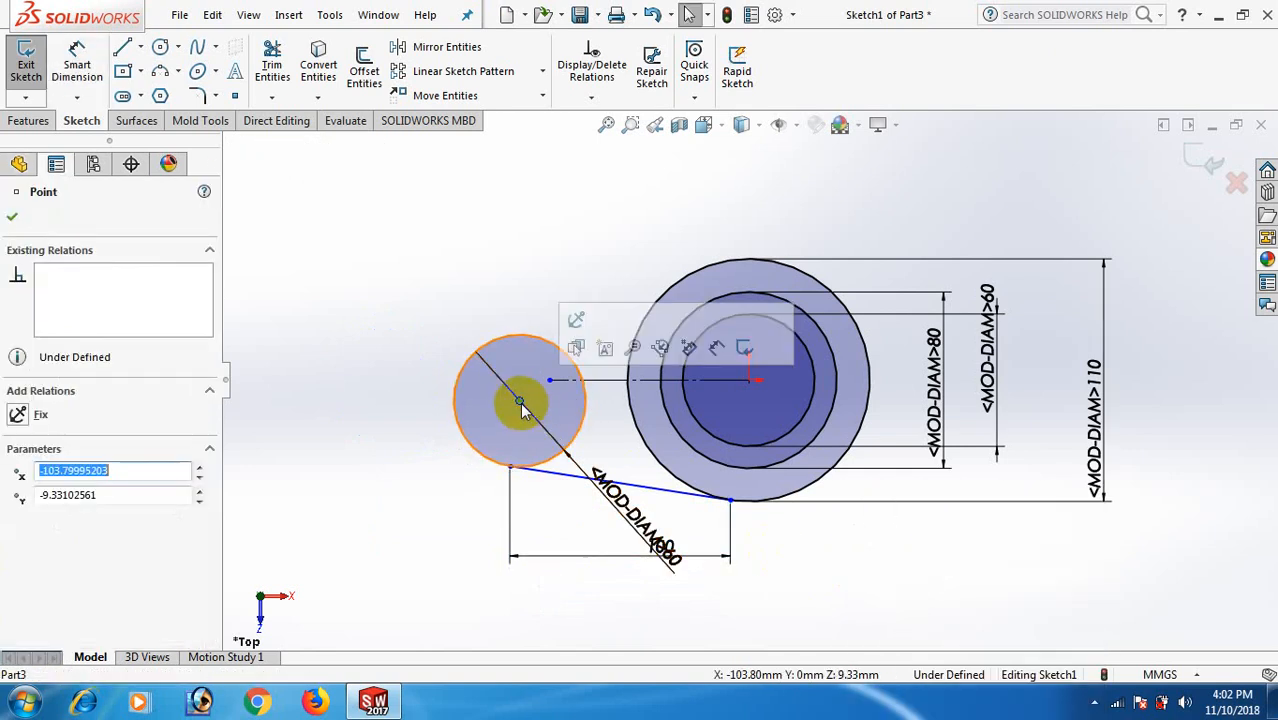
ctrl+click(748, 381)
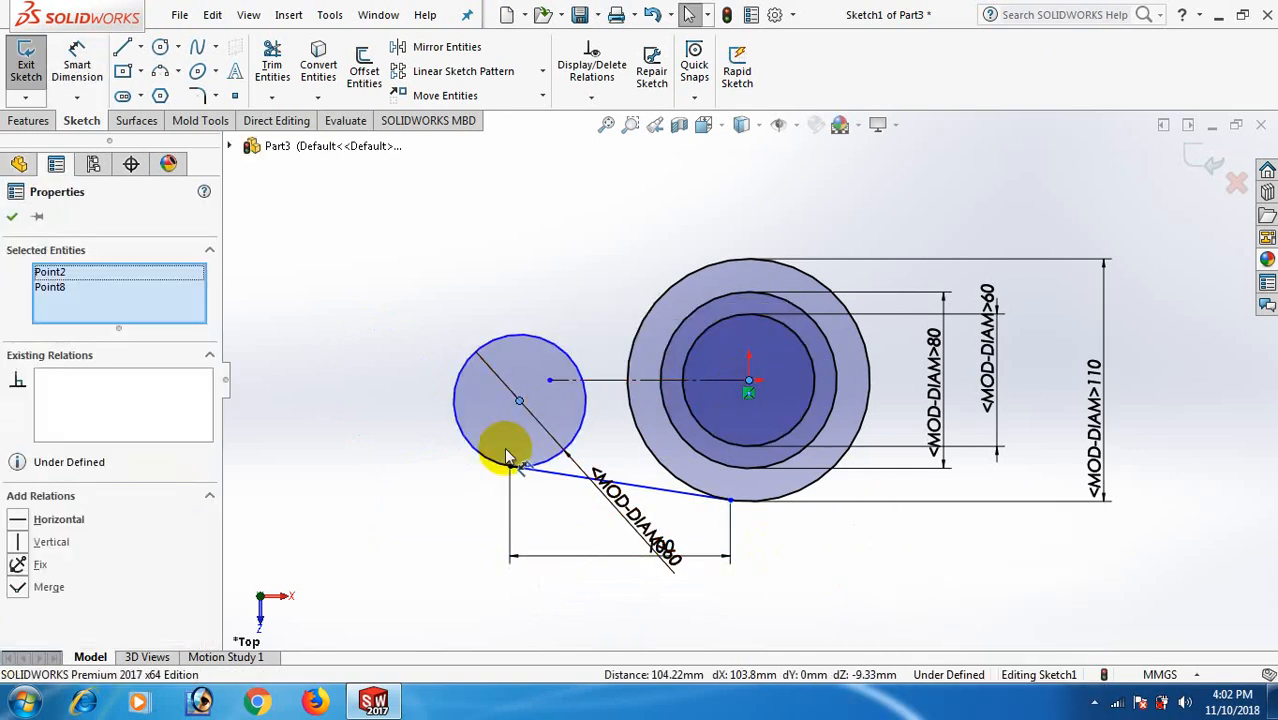
click(18, 522)
click(292, 362)
Trim the left circle's lower inner arc between the tangent line and the centerline, undoing the excess trimming.
scroll(850, 403, down, 2)
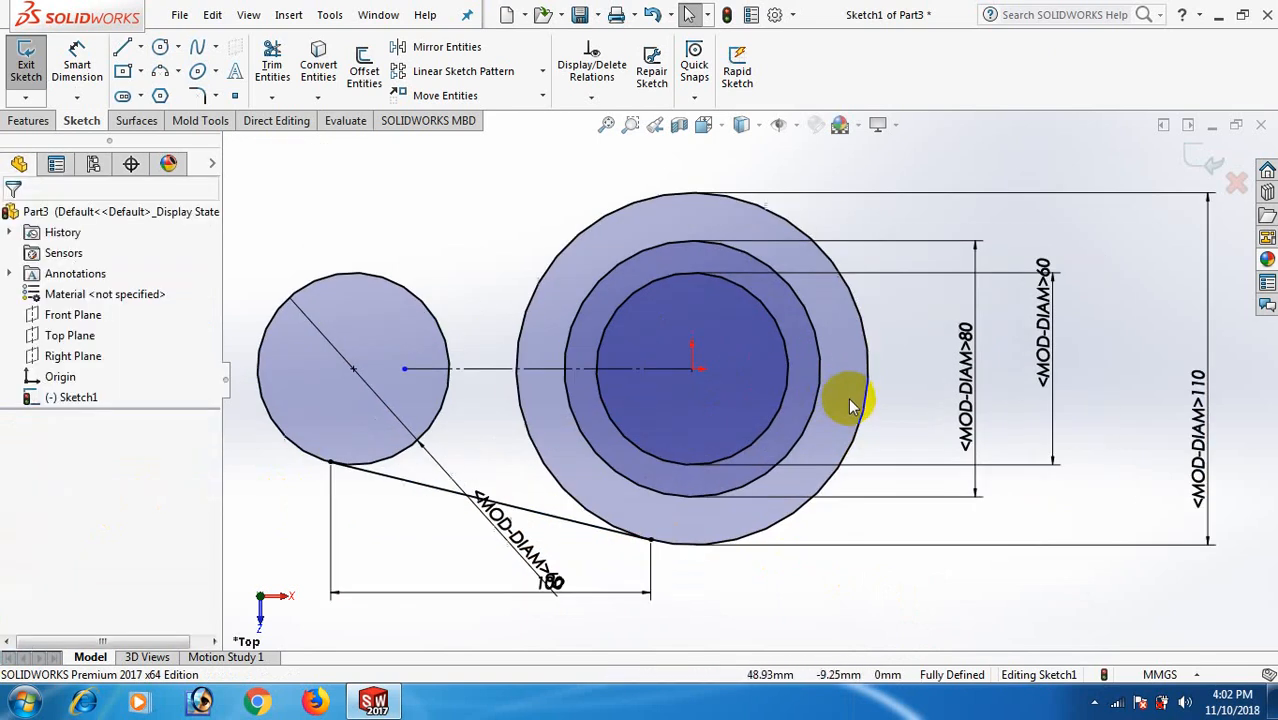
click(274, 75)
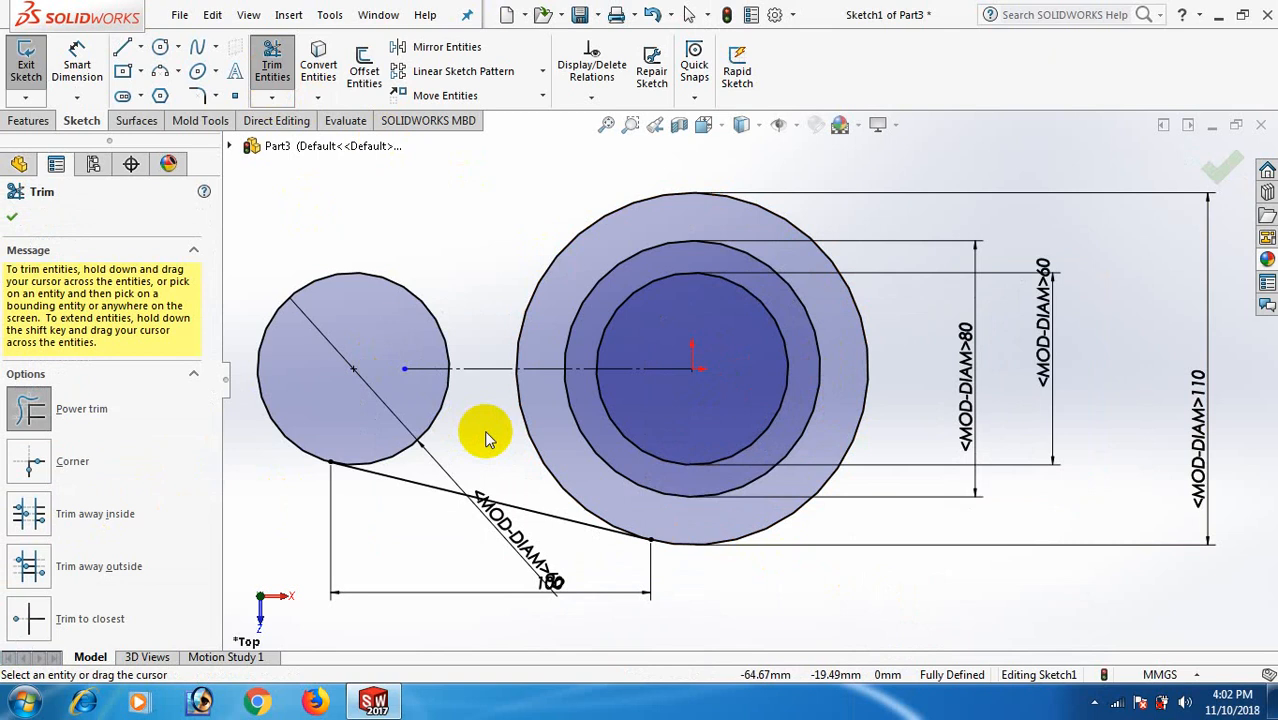
mouse_move(485, 434)
mouse_down()
mouse_move(420, 345)
mouse_move(451, 300)
mouse_up()
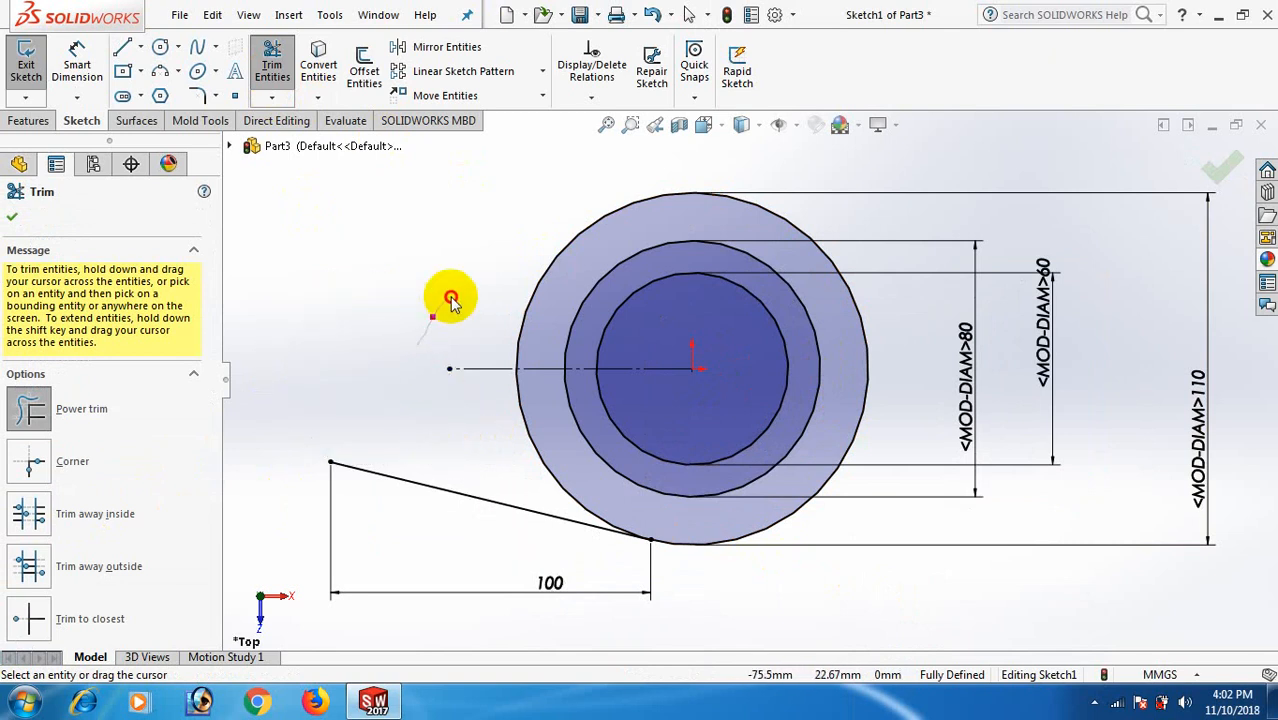
key(ctrl+z)
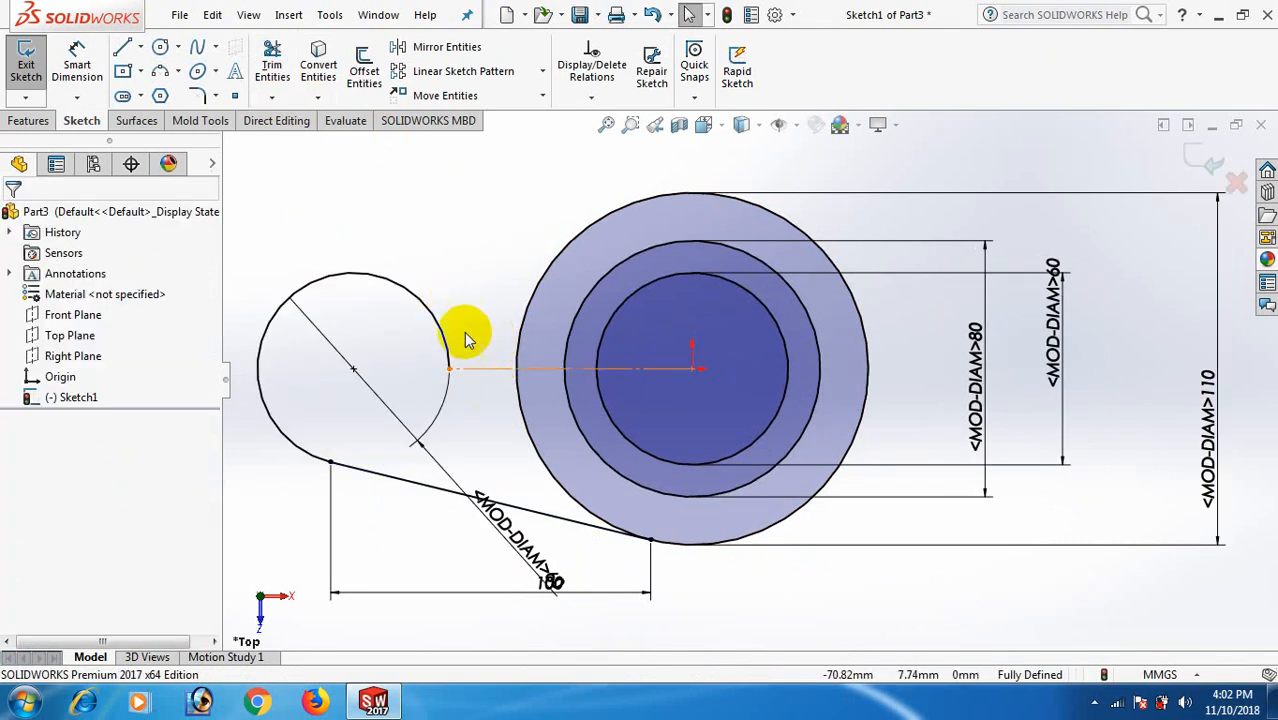
click(450, 338)
click(533, 277)
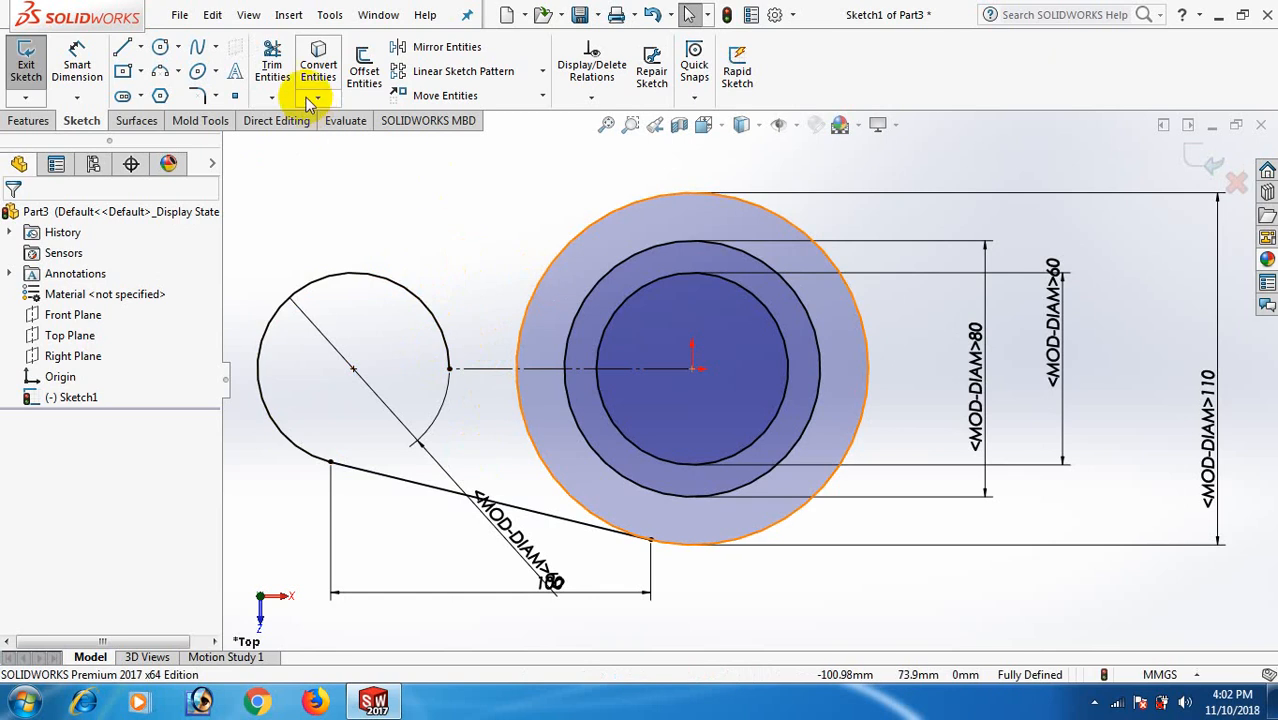
Mirror the lower tangent line about the horizontal centerline, keeping the original.
click(430, 50)
click(428, 489)
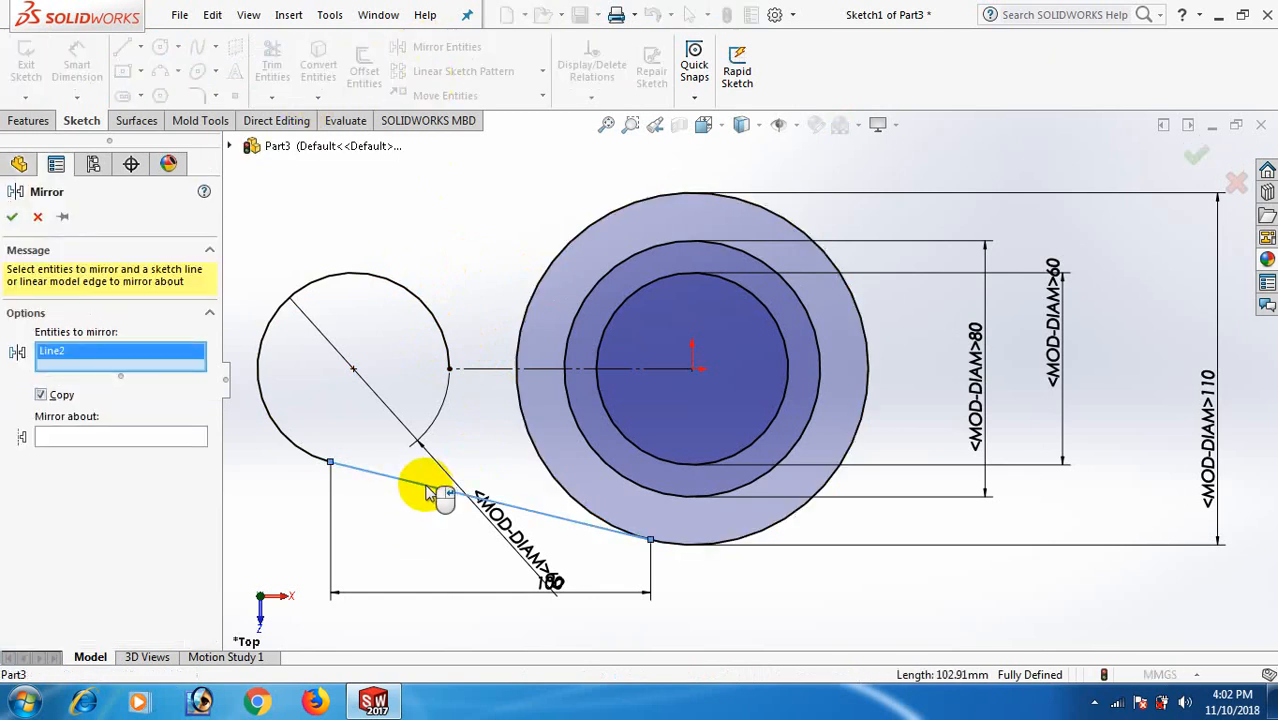
click(145, 437)
click(495, 370)
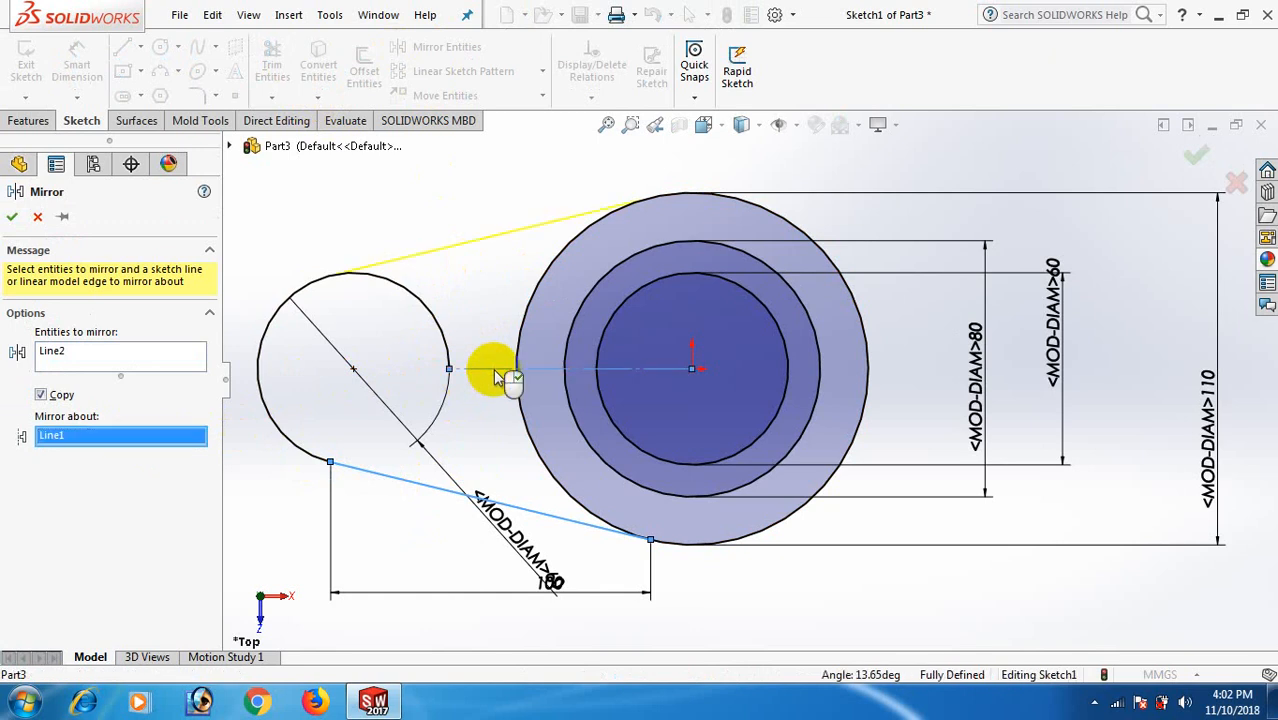
click(12, 216)
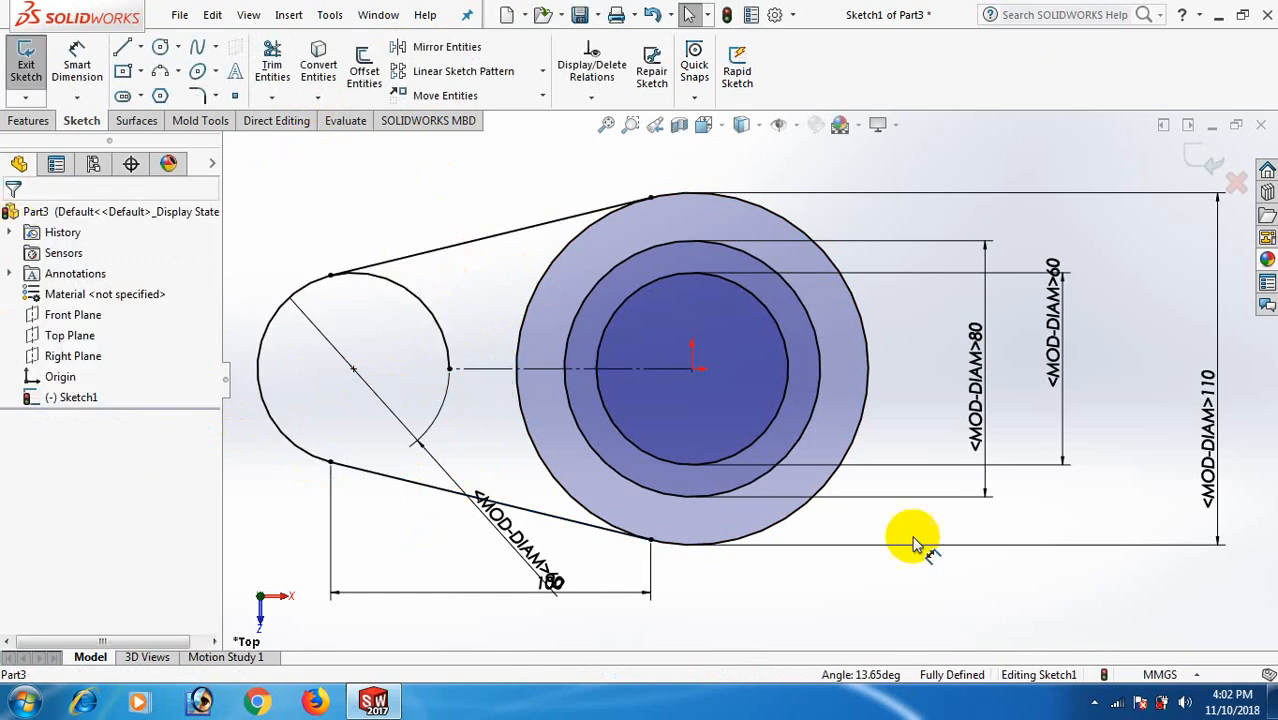
Trim away the left circle's remaining inner arc between the two tangent lines.
click(272, 66)
drag(420, 300, 371, 300)
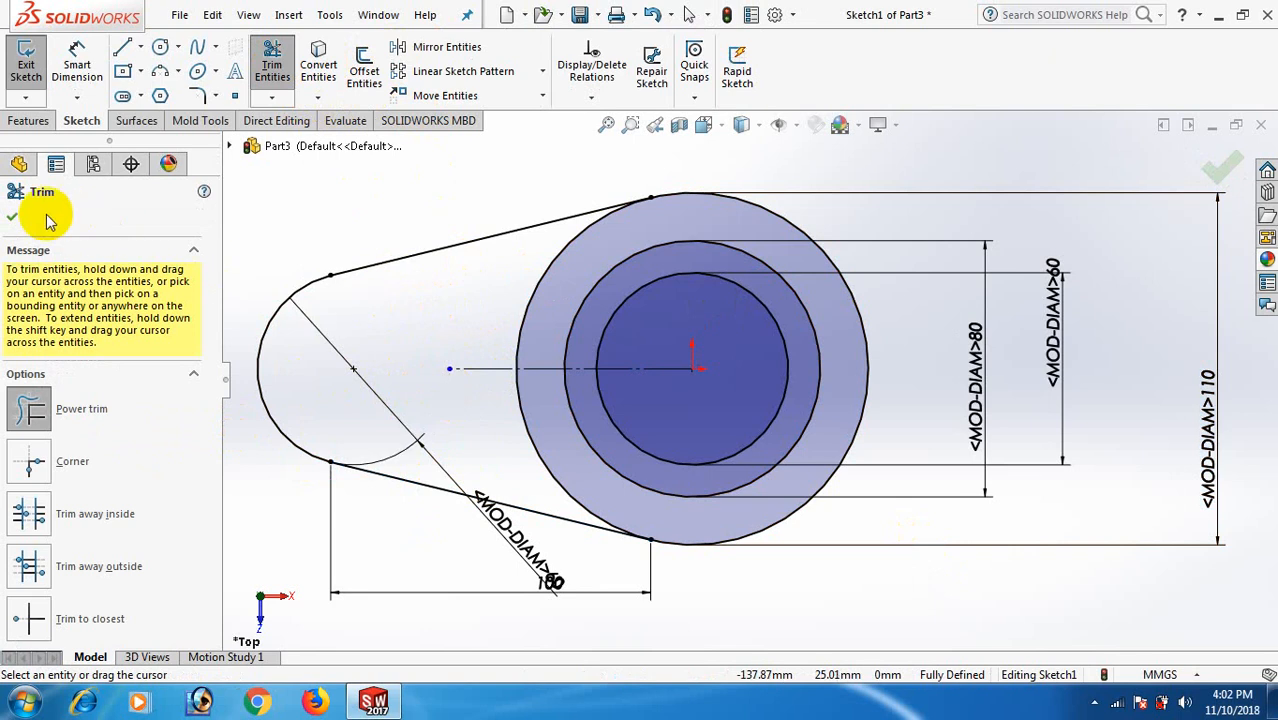
click(12, 219)
Sketch a vertical construction line about 98 mm long downward from the origin.
scroll(468, 294, up, 4)
right_drag(886, 568, 758, 533)
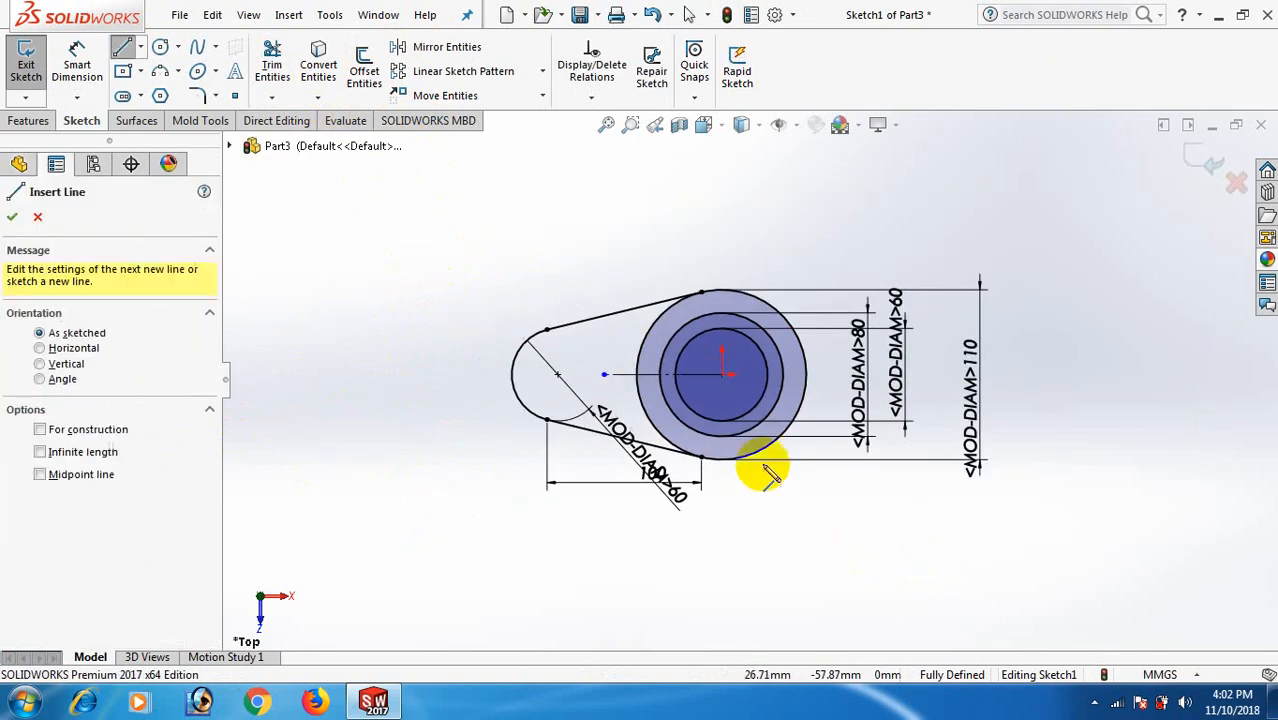
scroll(762, 466, down, 3)
drag(690, 294, 689, 558)
right_click(689, 560)
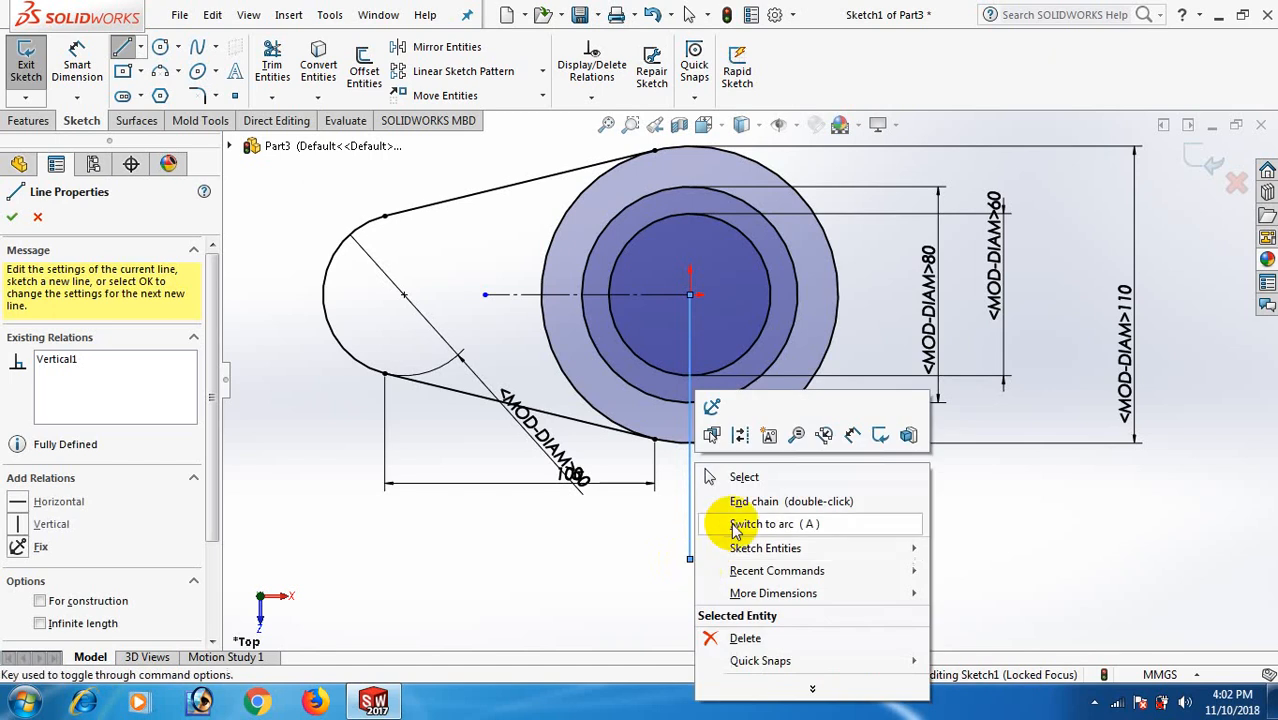
click(765, 478)
click(690, 476)
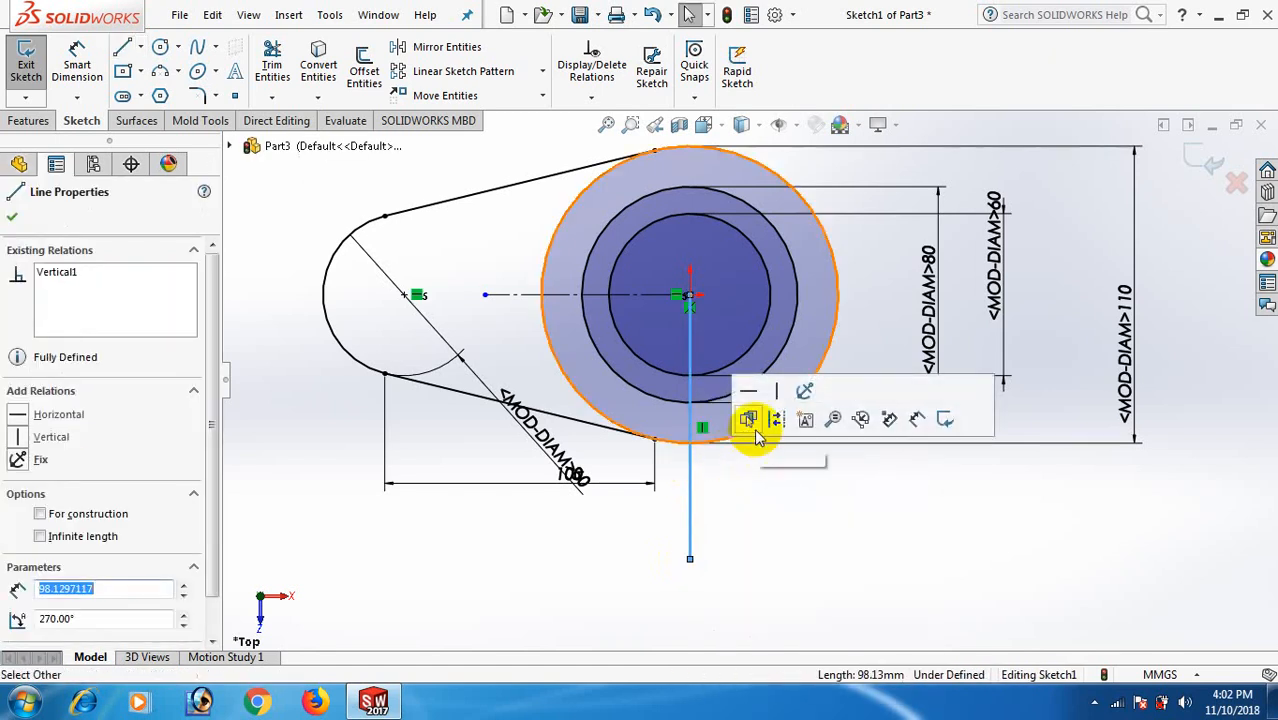
click(776, 421)
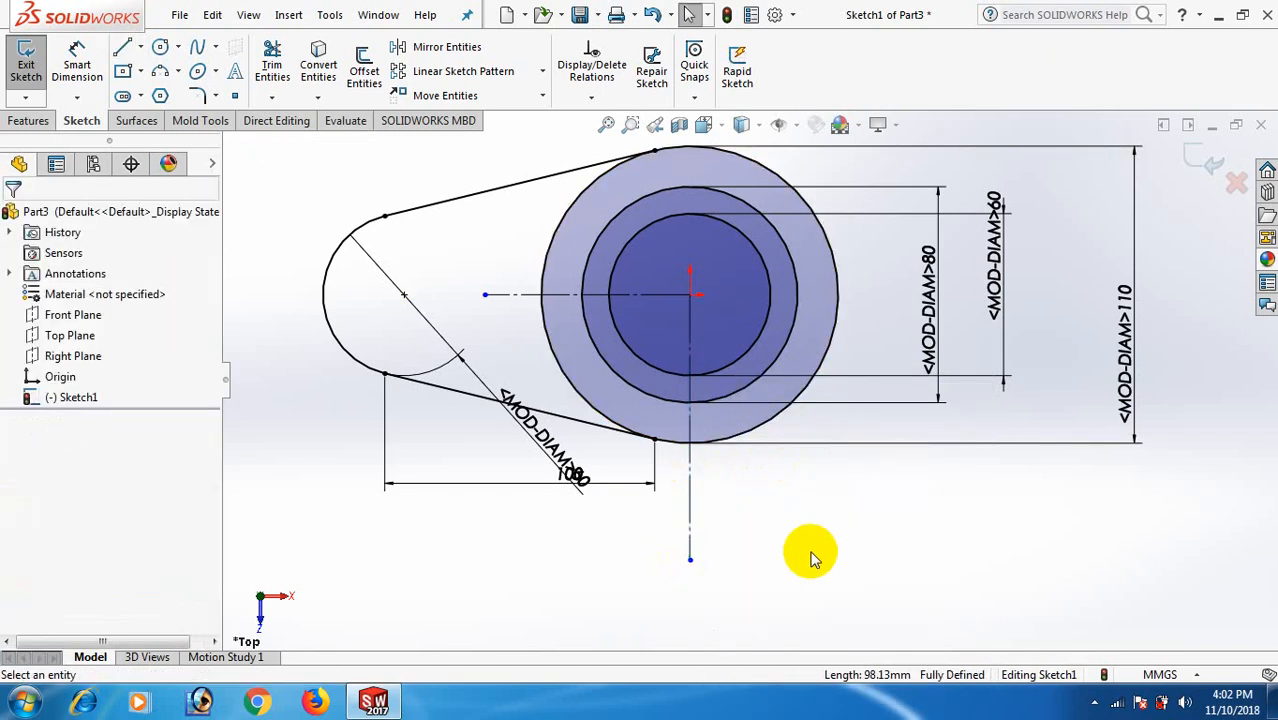
Mirror both tangent lines and the left end arc about the vertical centerline, keeping the originals.
click(443, 50)
click(491, 189)
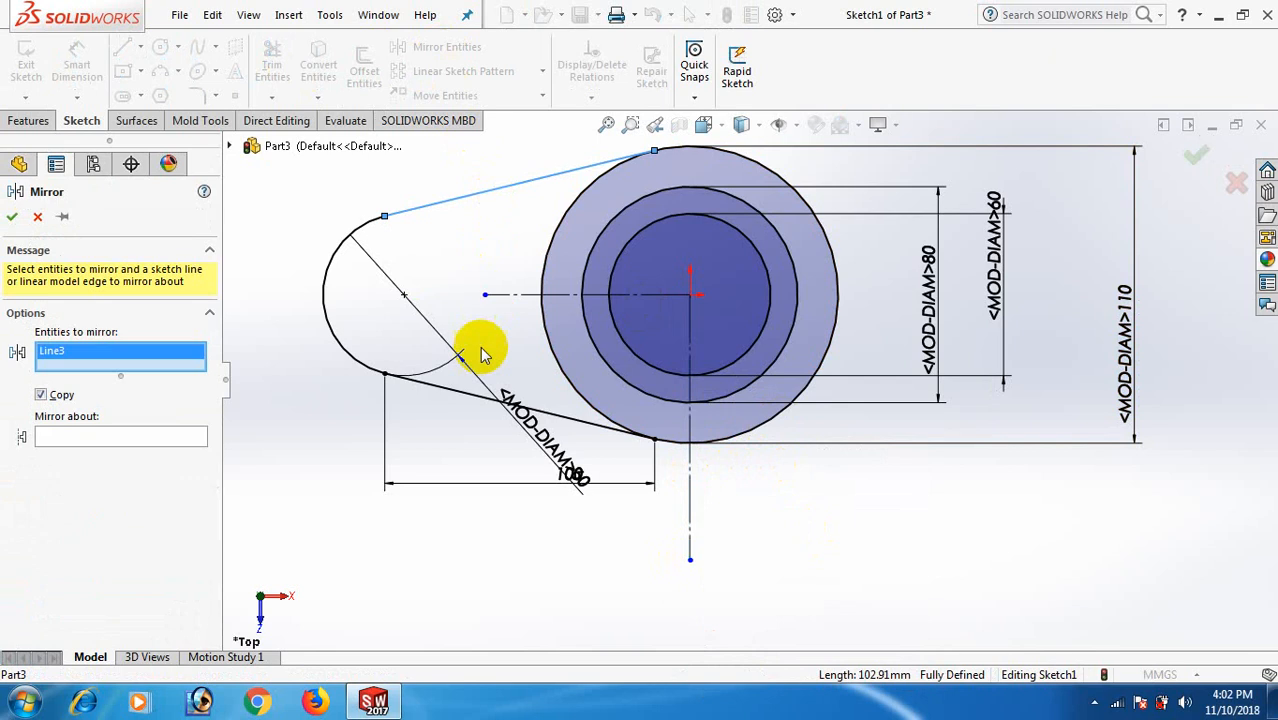
click(485, 408)
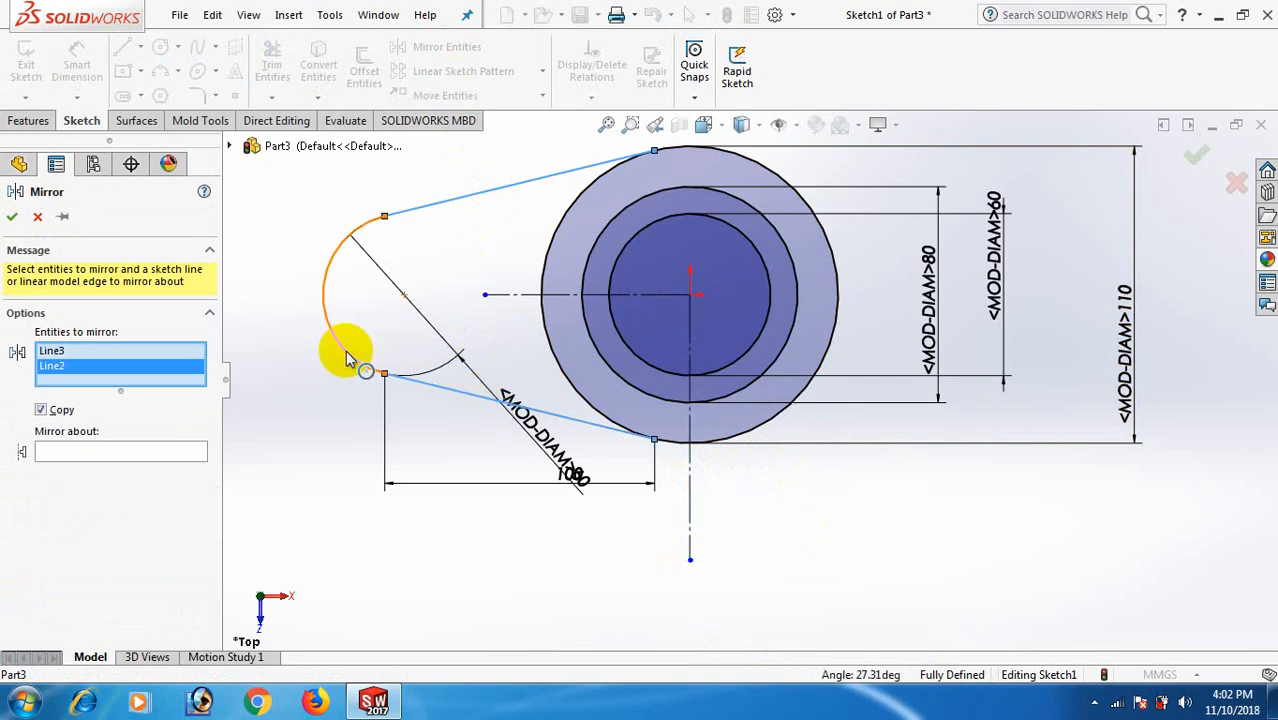
click(347, 355)
click(110, 466)
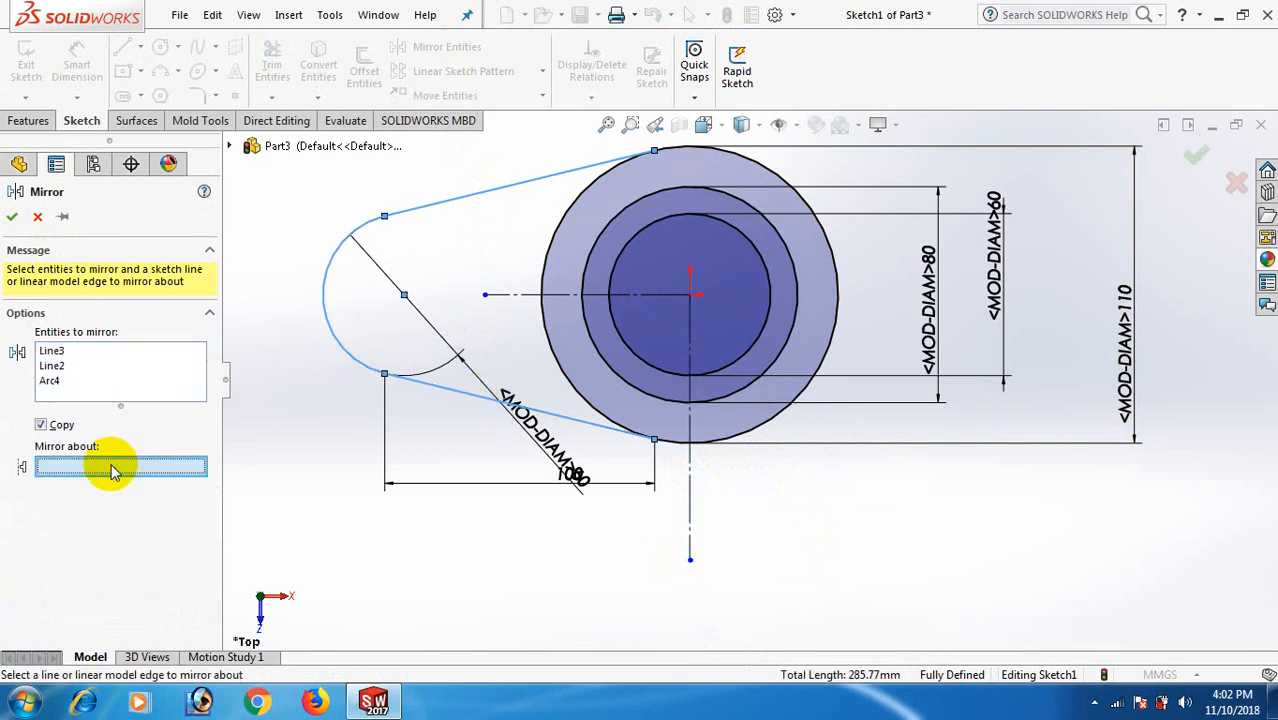
click(688, 480)
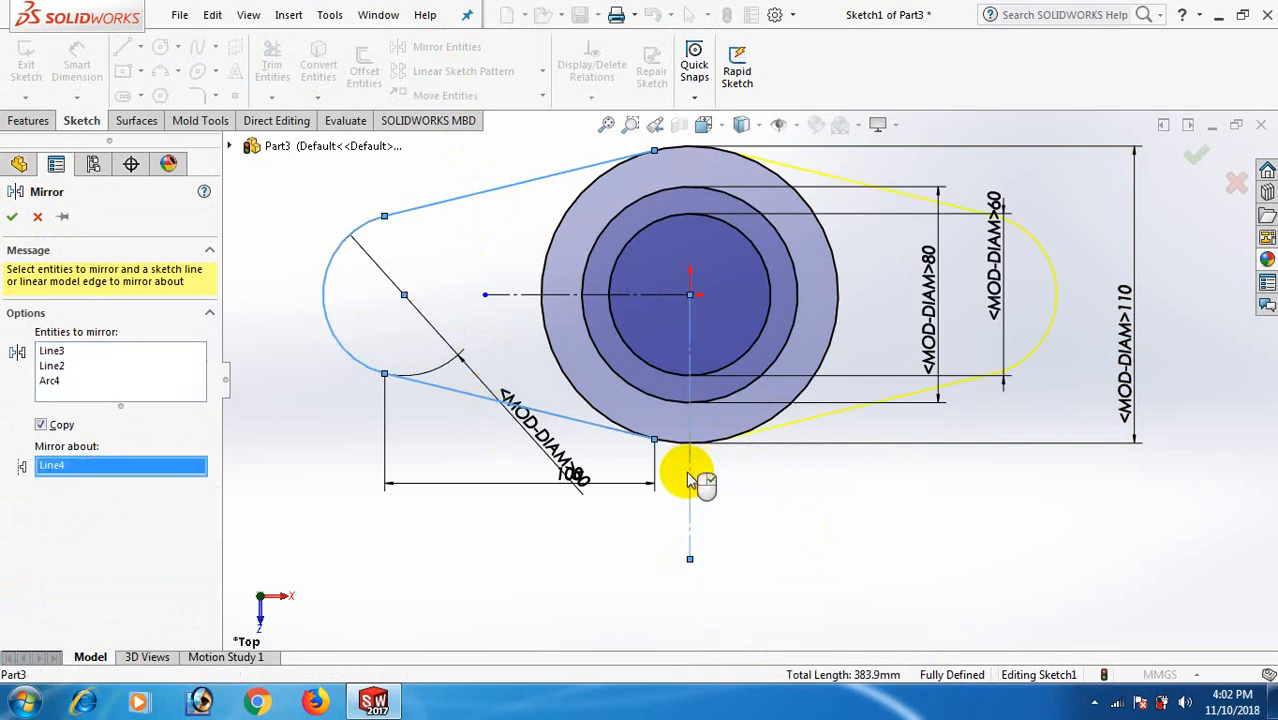
click(10, 217)
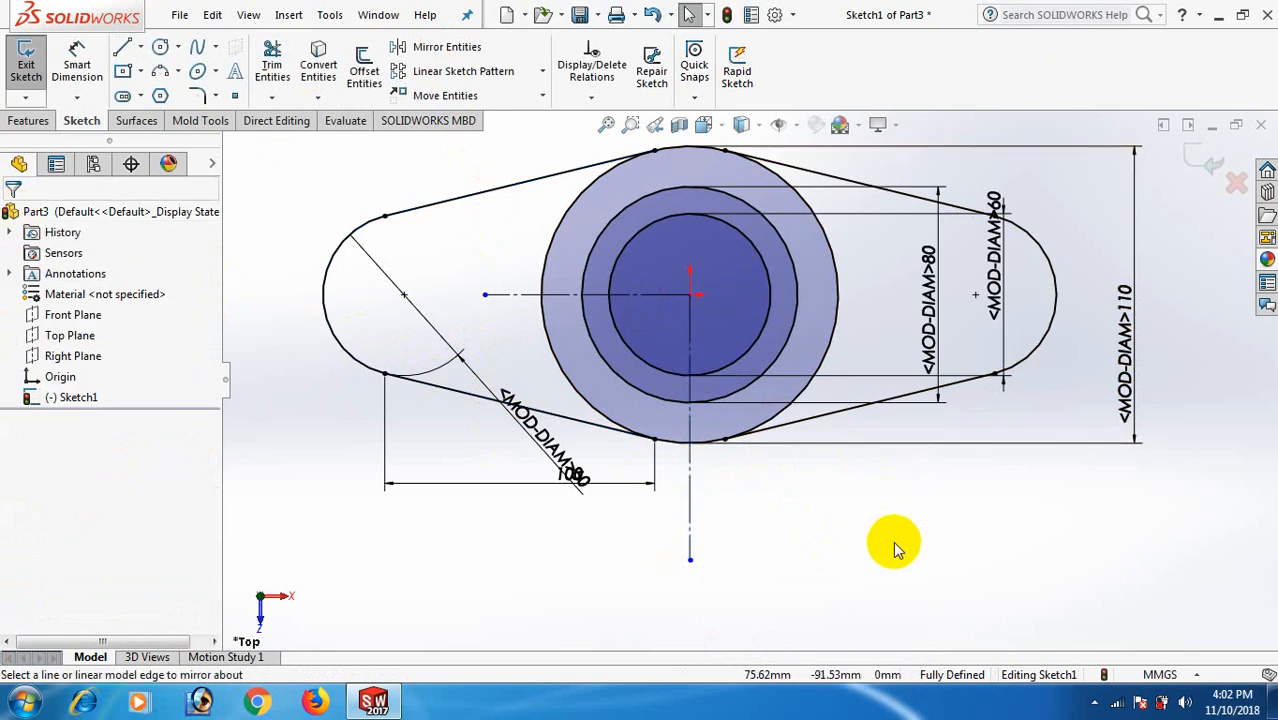
Sketch a circle about 31 mm in diameter centered on the left end arc's center.
key(c)
click(403, 294)
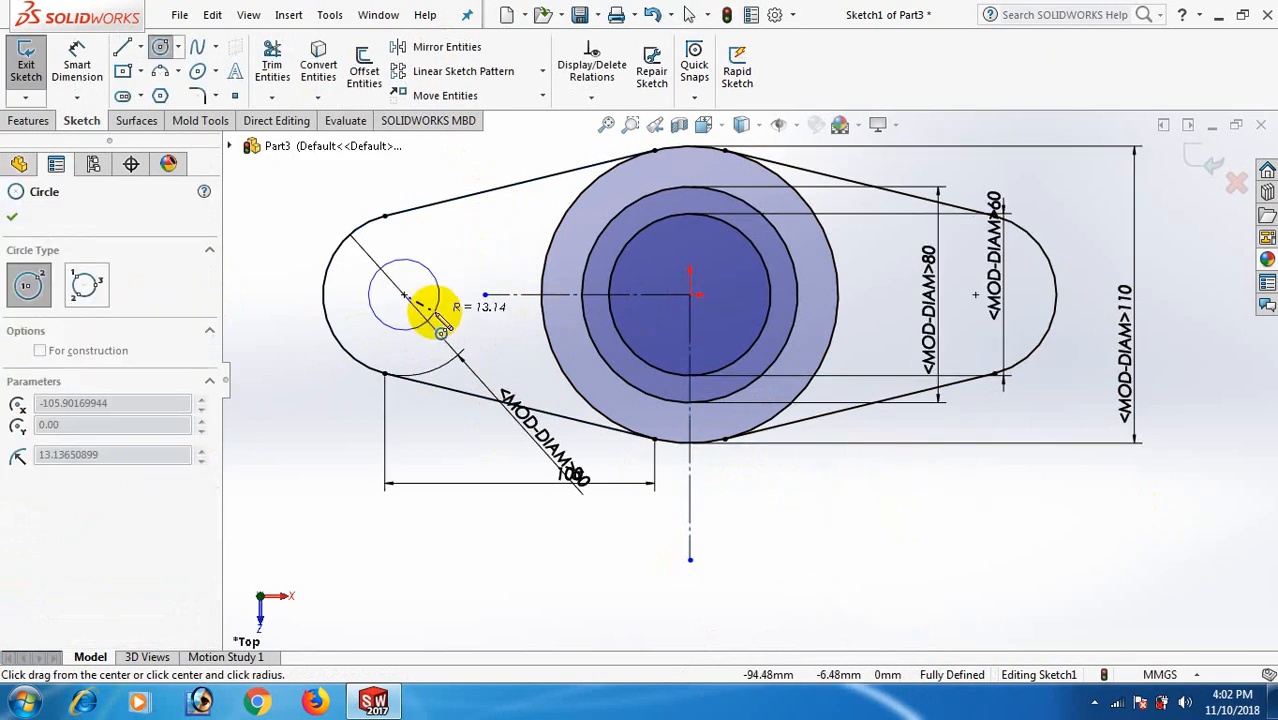
click(433, 321)
right_click(435, 323)
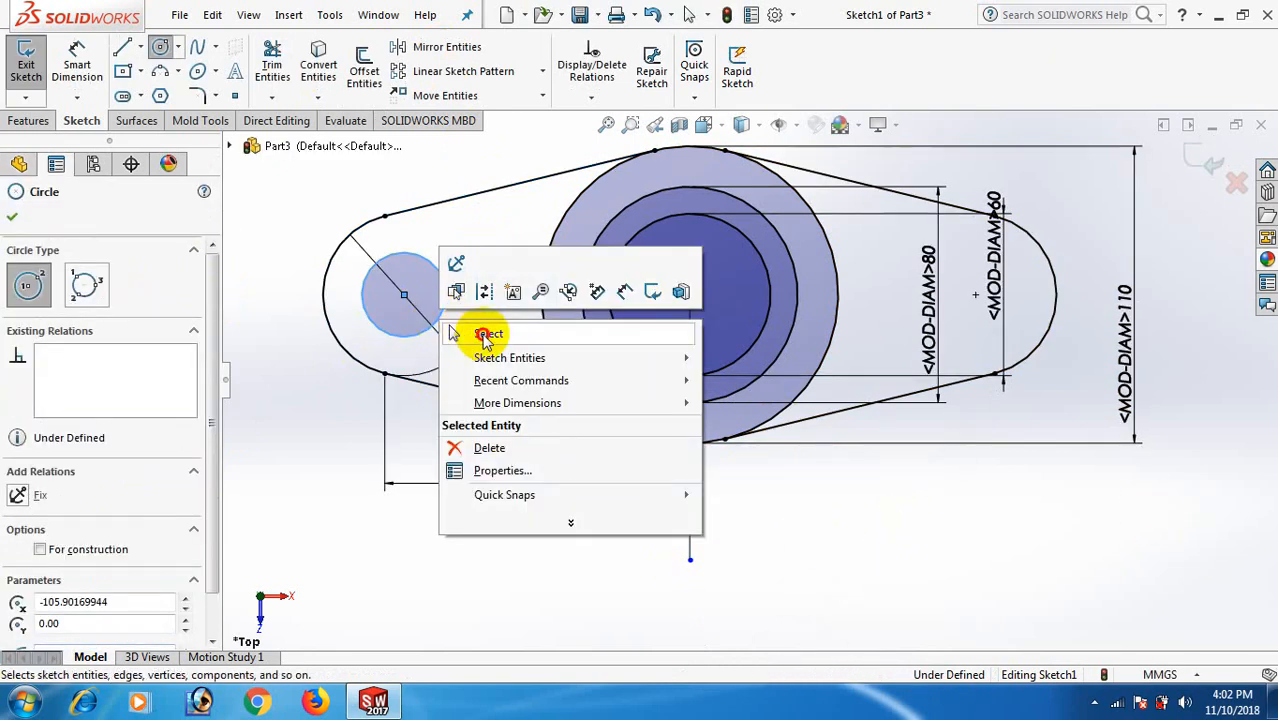
click(482, 335)
Dimension the small left circle's diameter at 40 mm.
right_drag(666, 514, 662, 420)
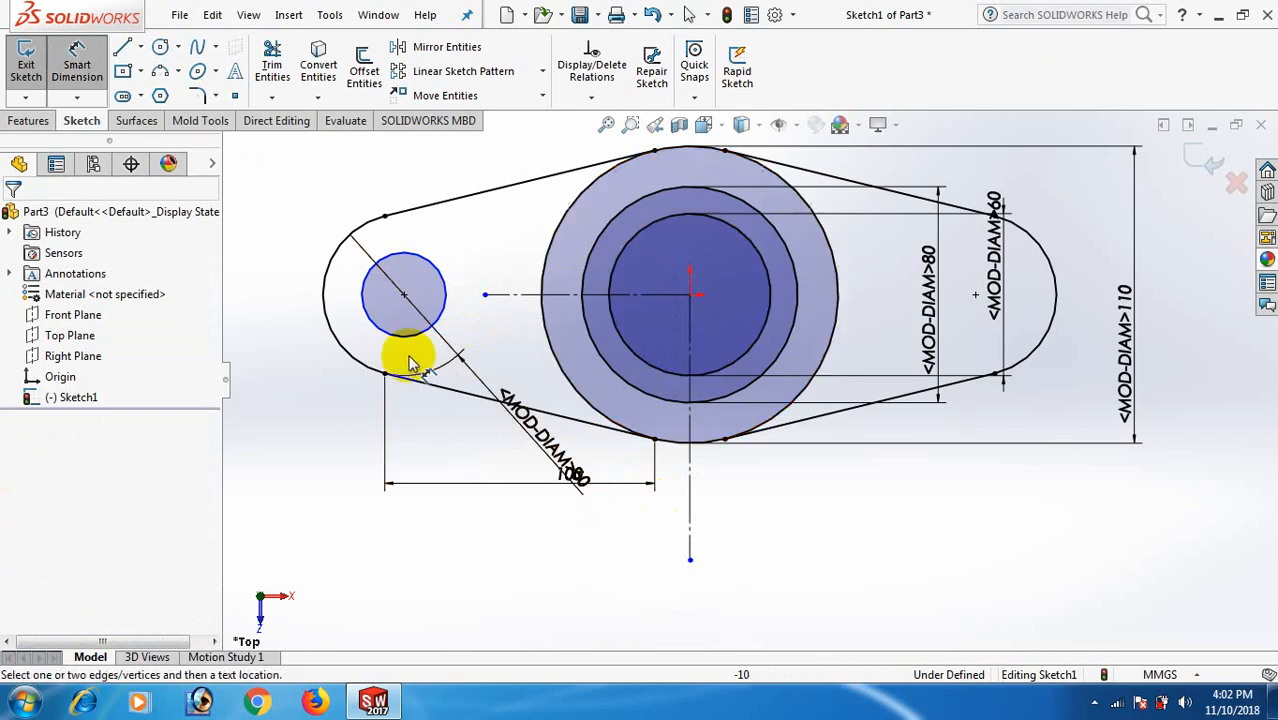
click(404, 337)
click(240, 430)
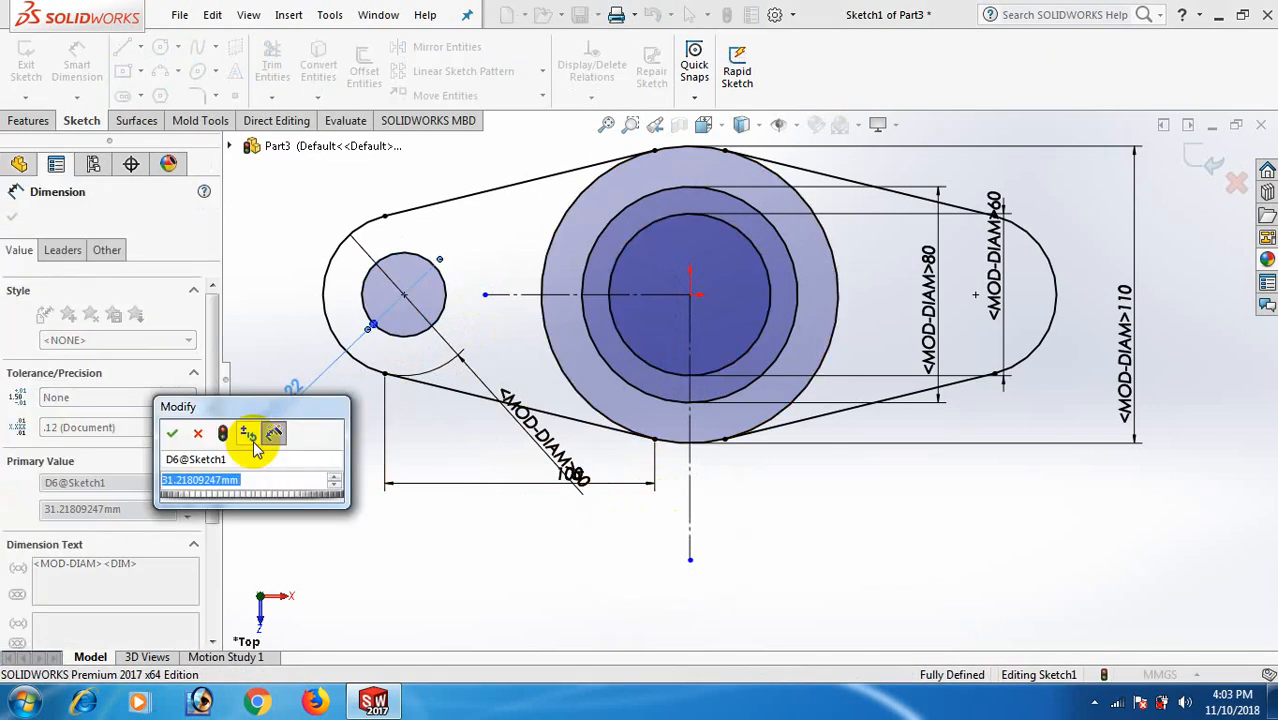
text(40)
key(Return)
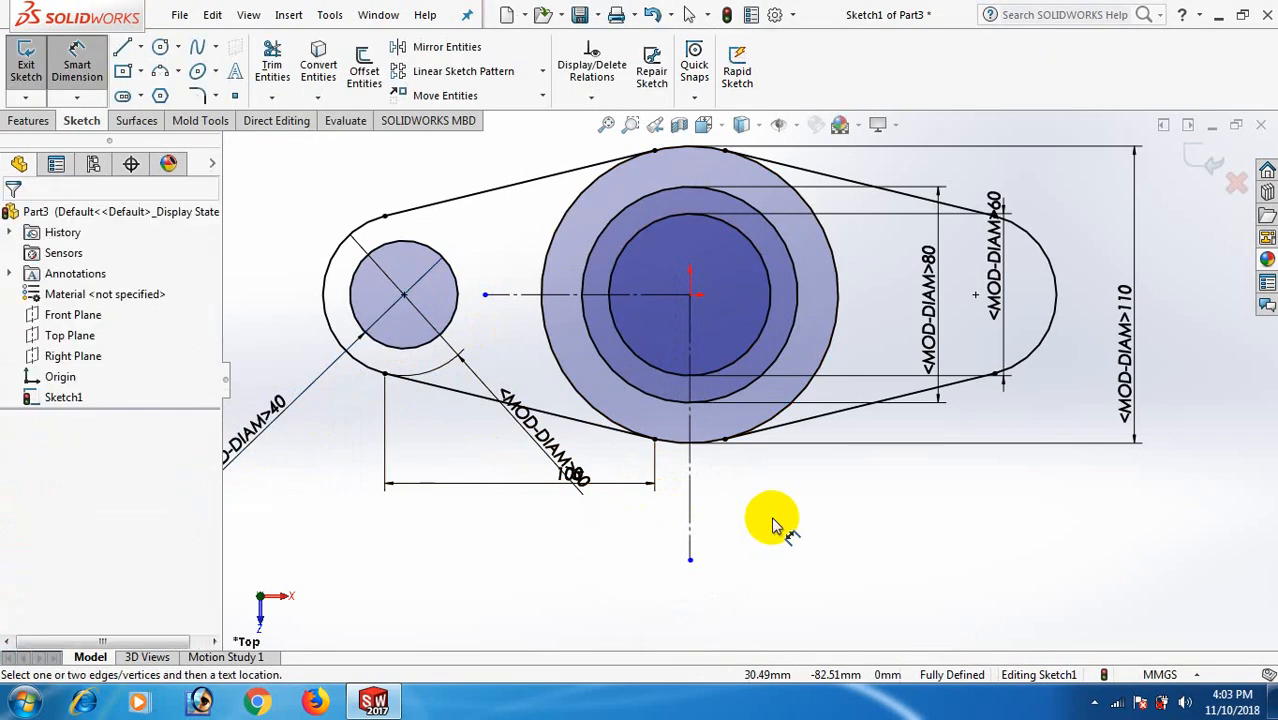
right_click(765, 514)
click(848, 578)
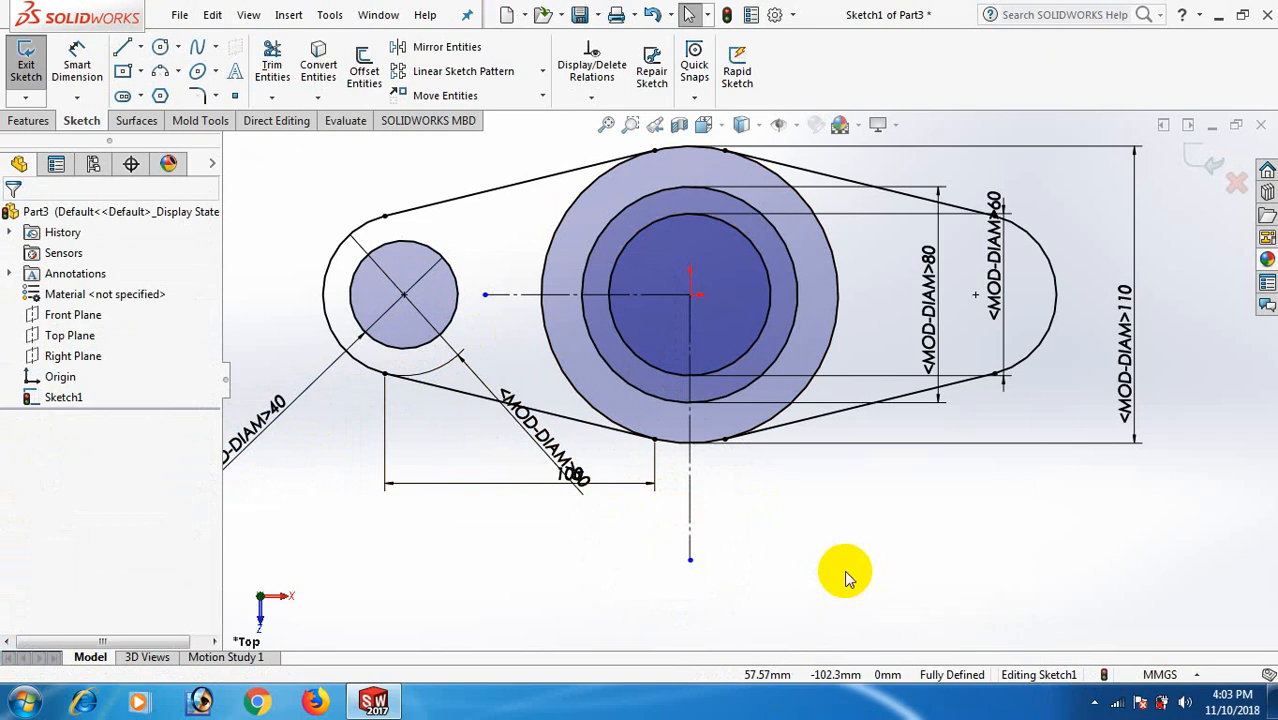
In isometric view, extrude the ring between the 80 mm and 110 mm circles as a 50 mm blind boss.
key(space)
click(863, 14)
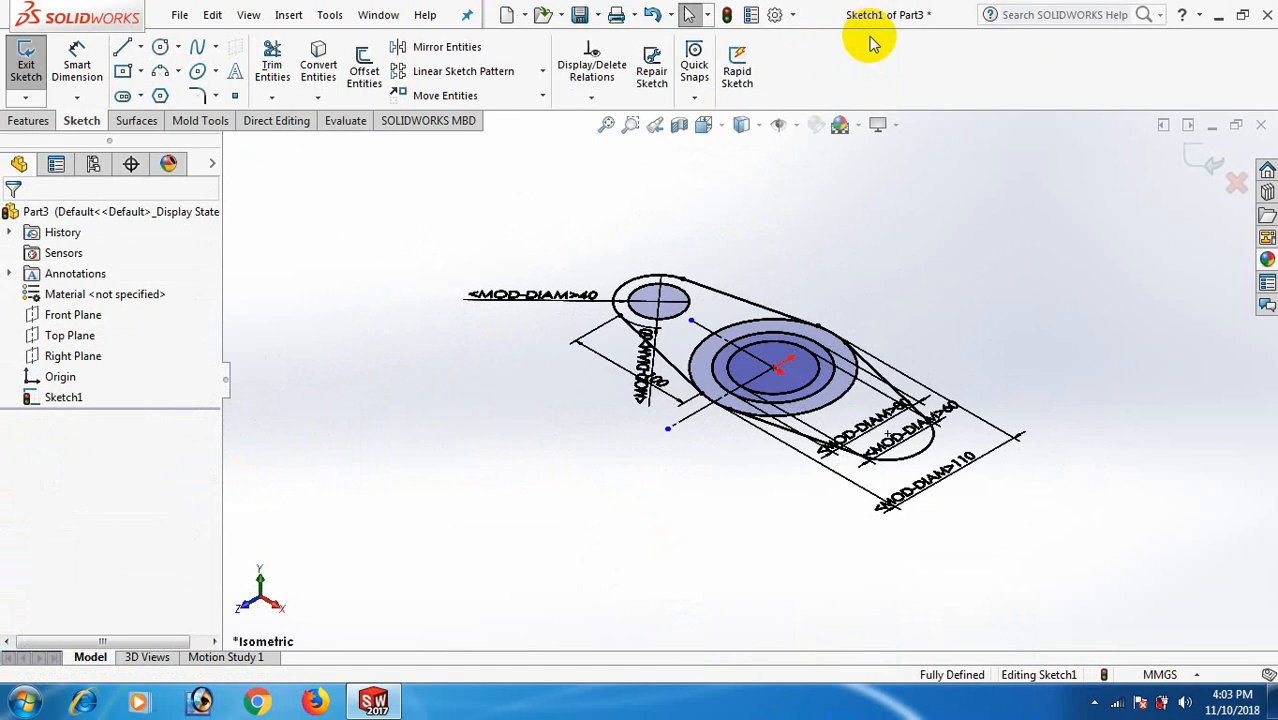
click(28, 120)
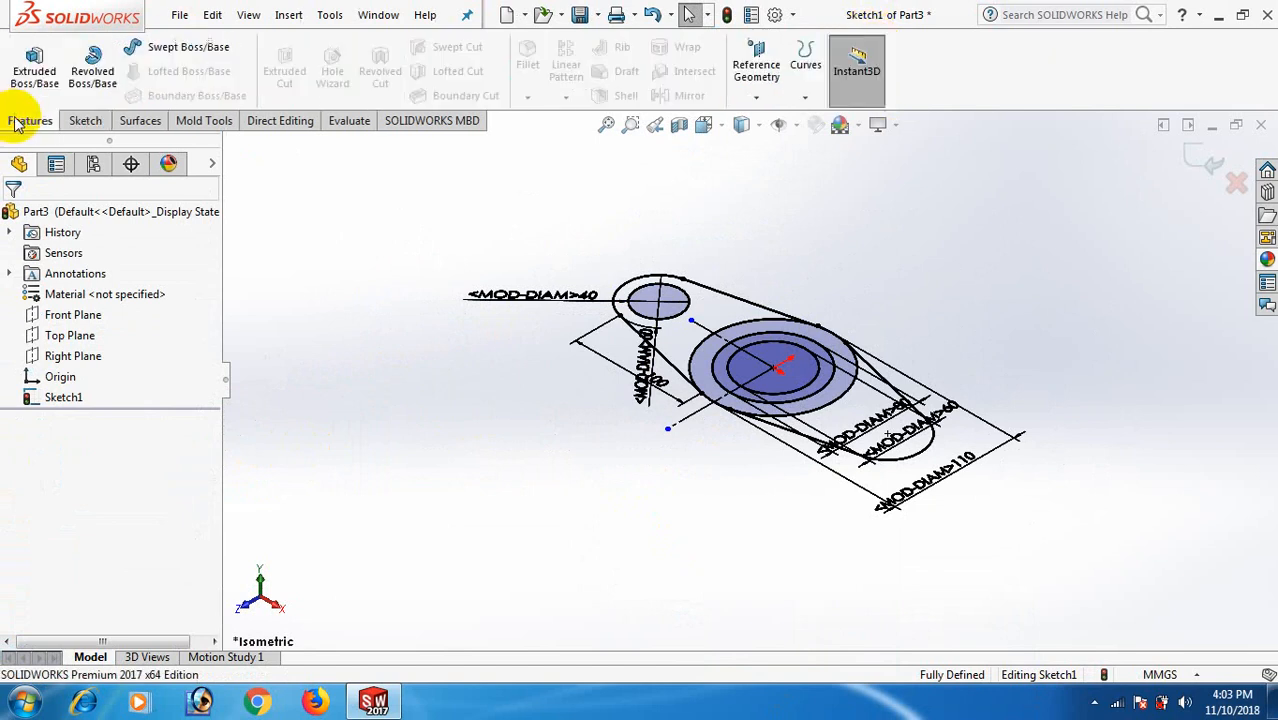
click(34, 60)
scroll(650, 288, down, 3)
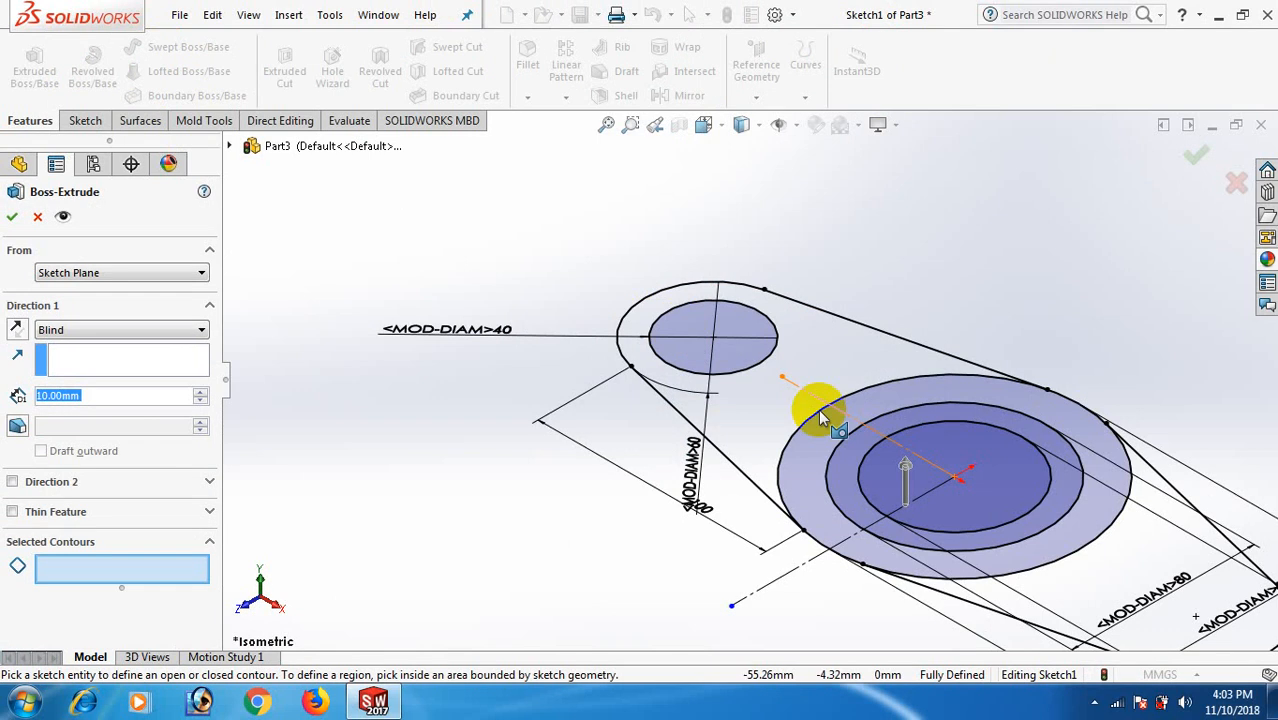
click(1030, 561)
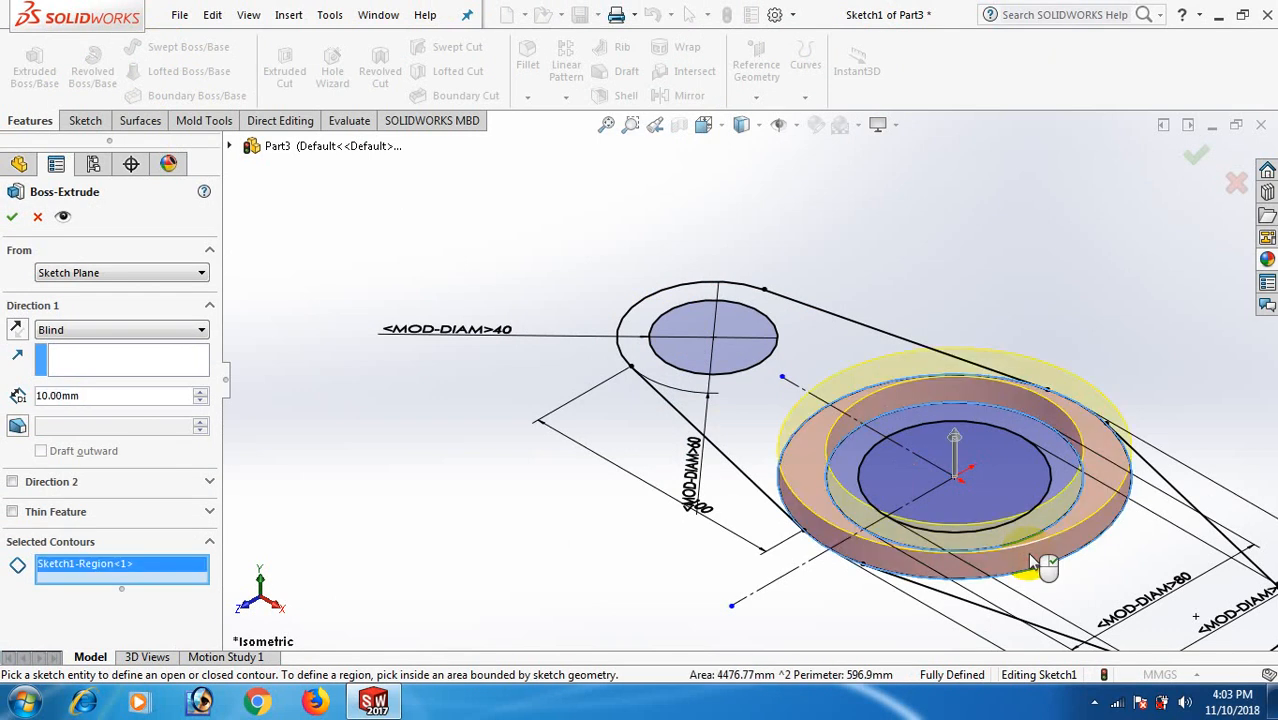
click(200, 391)
click(200, 391)
click(200, 391)
click(200, 391)
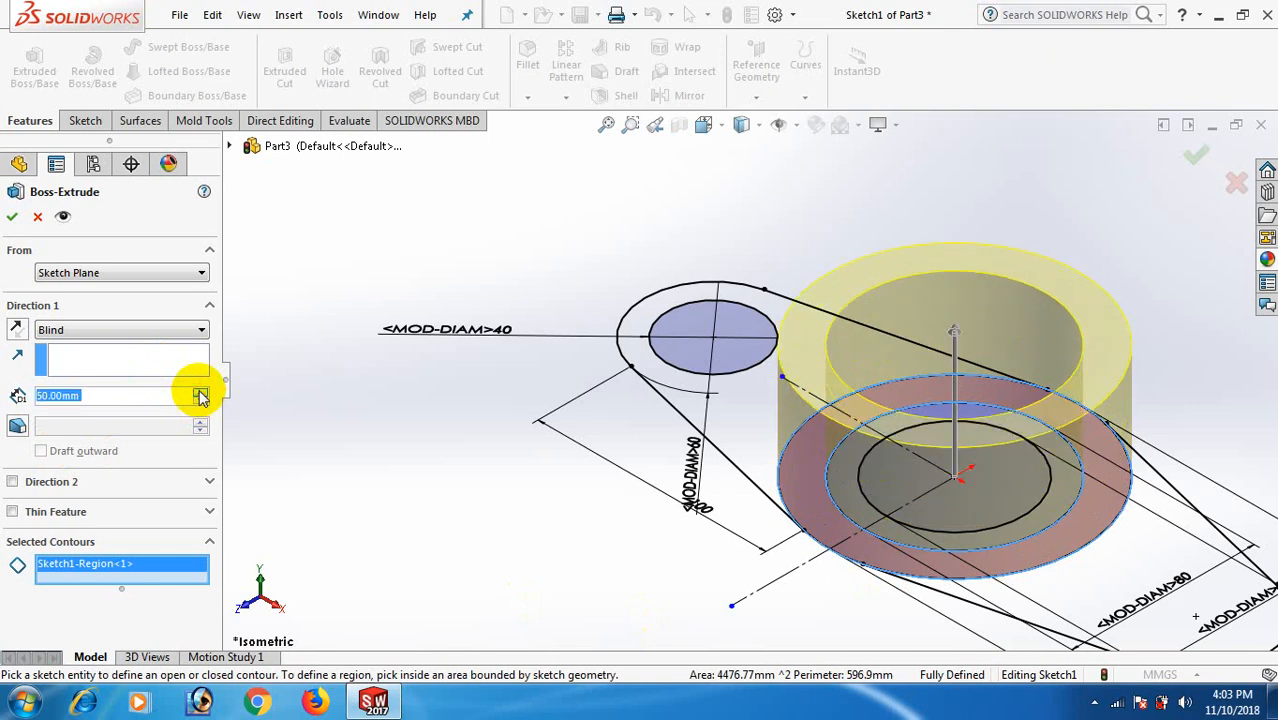
click(13, 219)
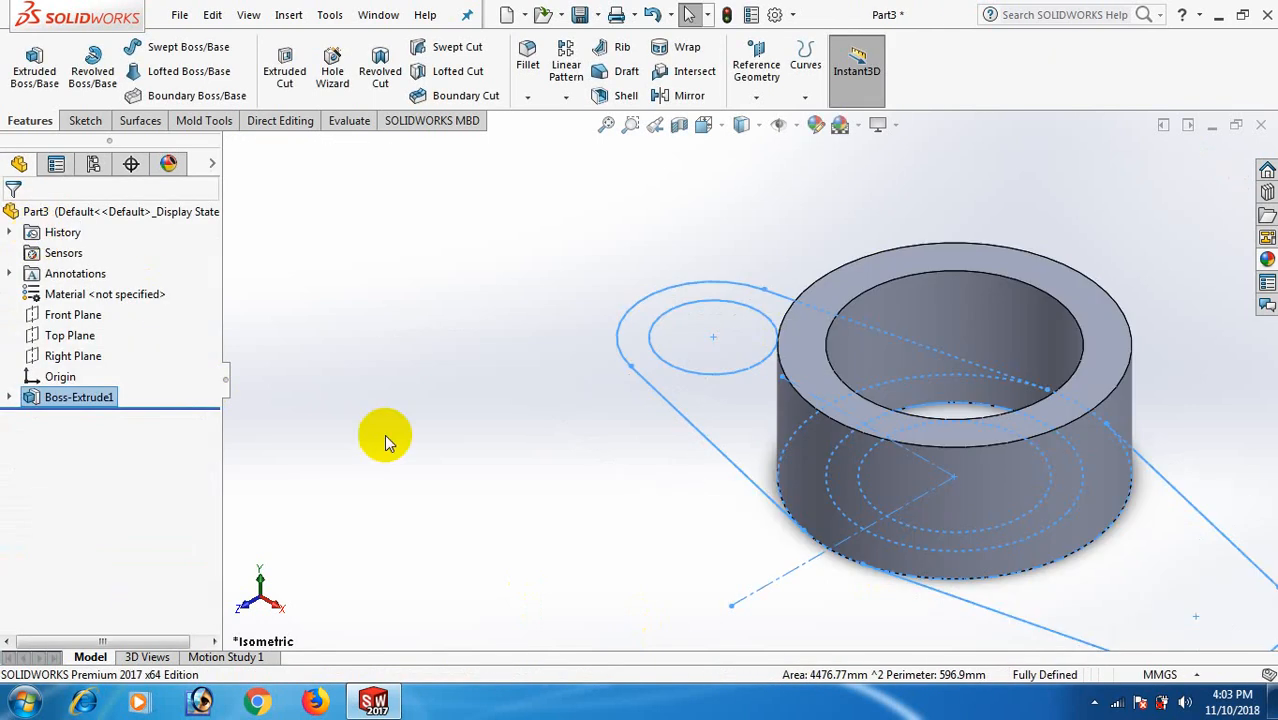
Reuse the sketch to extrude the ring between the 60 mm and 80 mm circles and the right arm without a hole 30 mm, merging the result.
click(10, 397)
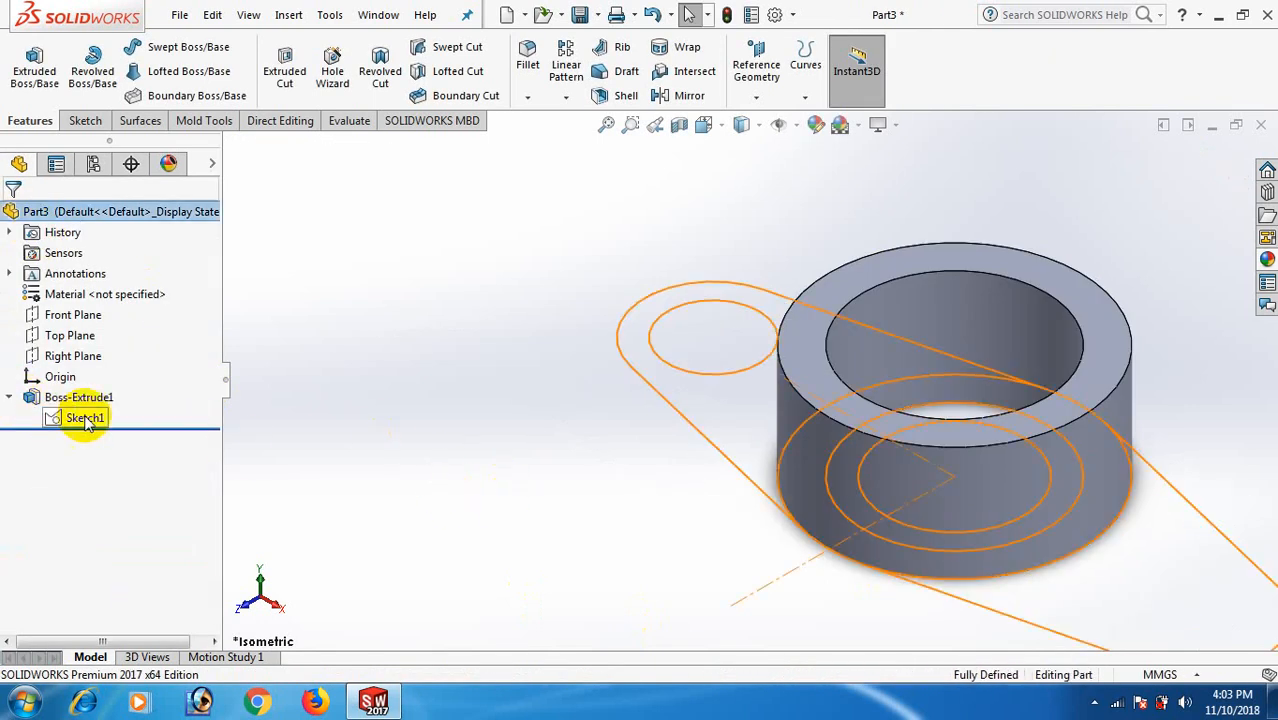
click(84, 418)
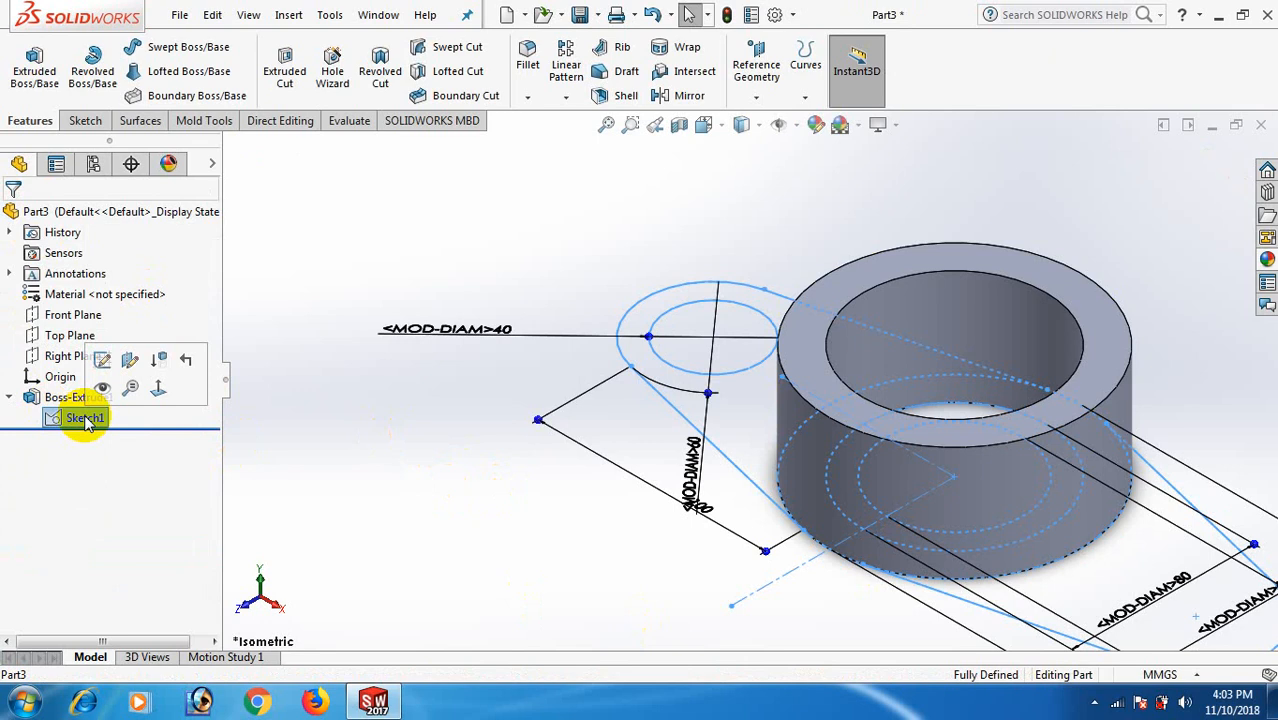
click(34, 75)
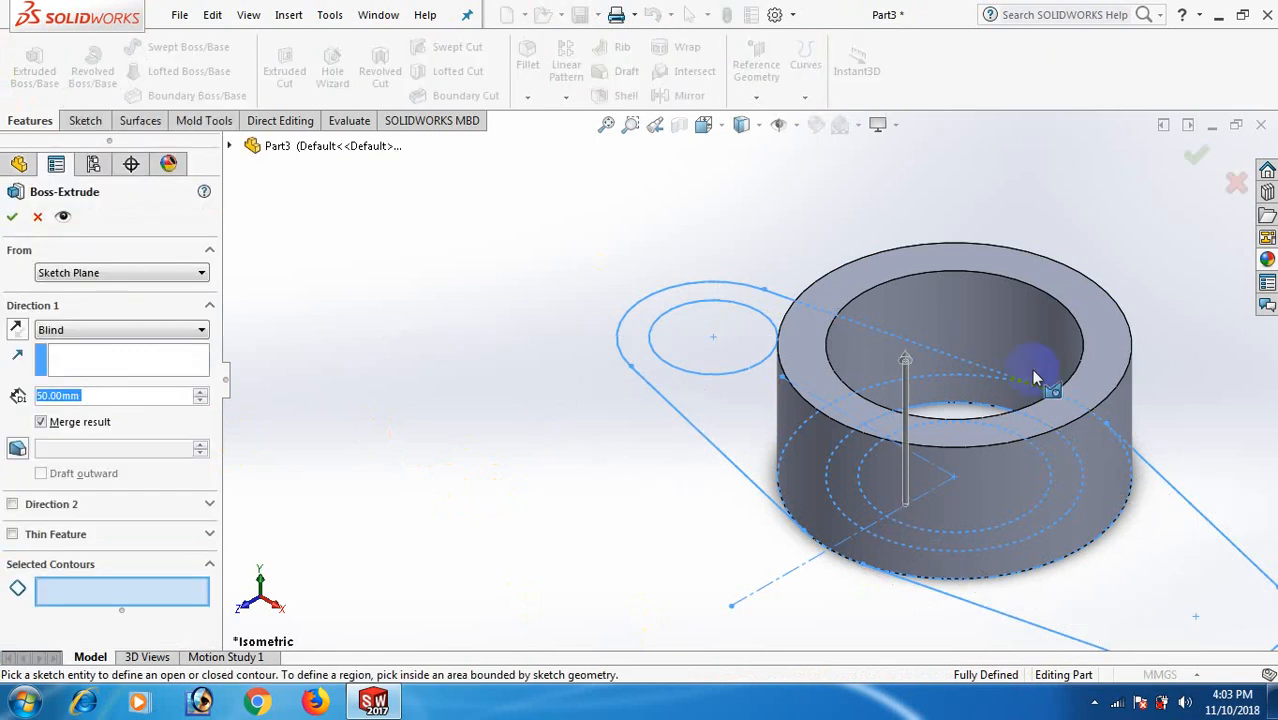
scroll(1050, 370, down, 5)
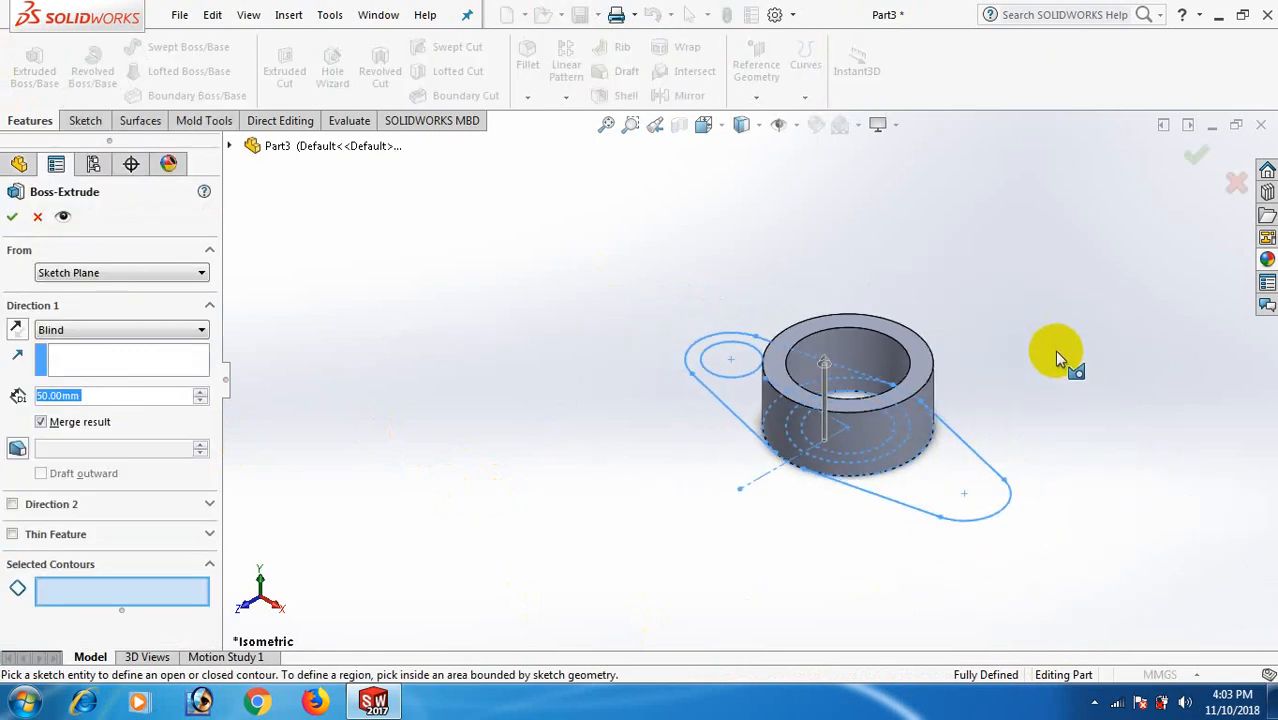
click(862, 380)
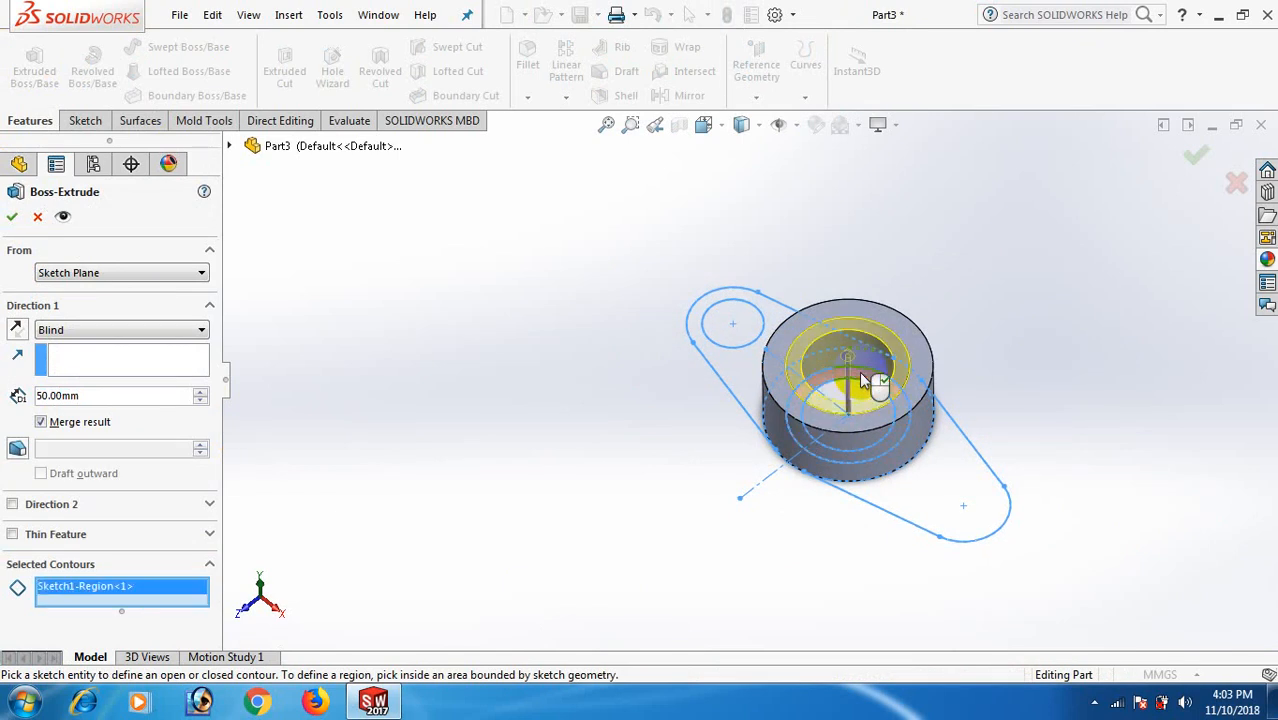
click(201, 402)
click(202, 401)
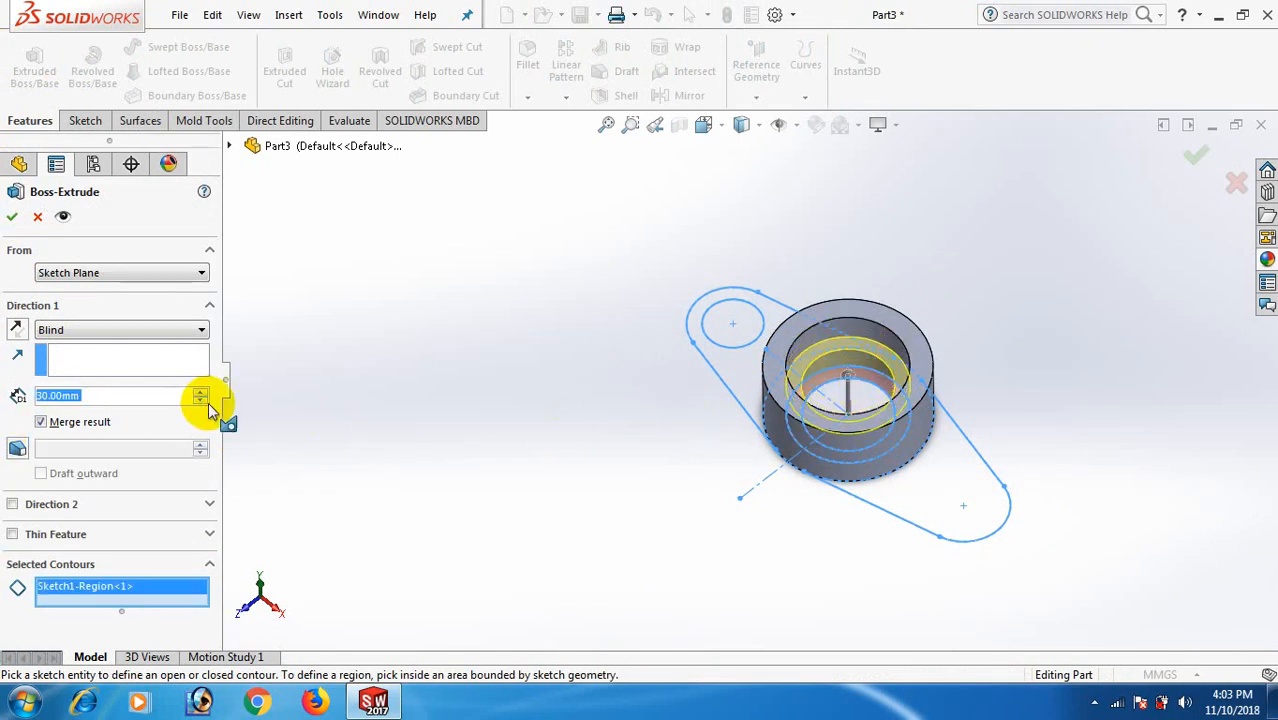
click(957, 509)
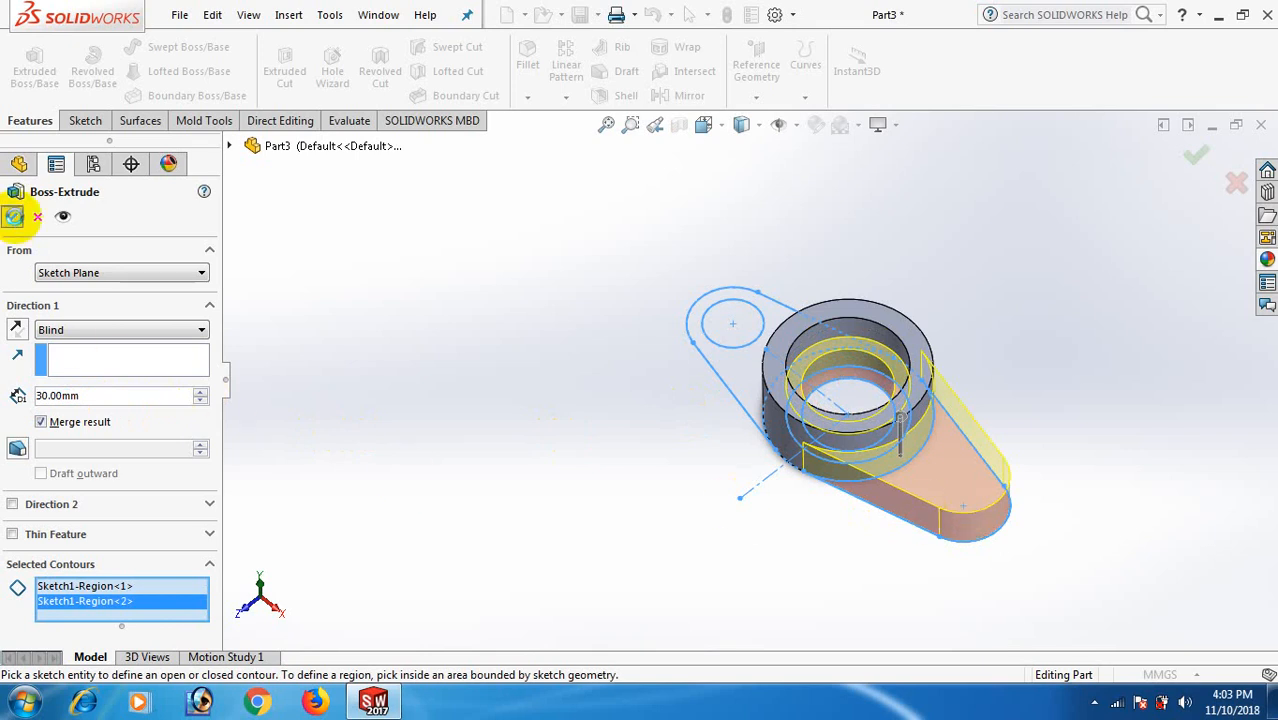
click(13, 217)
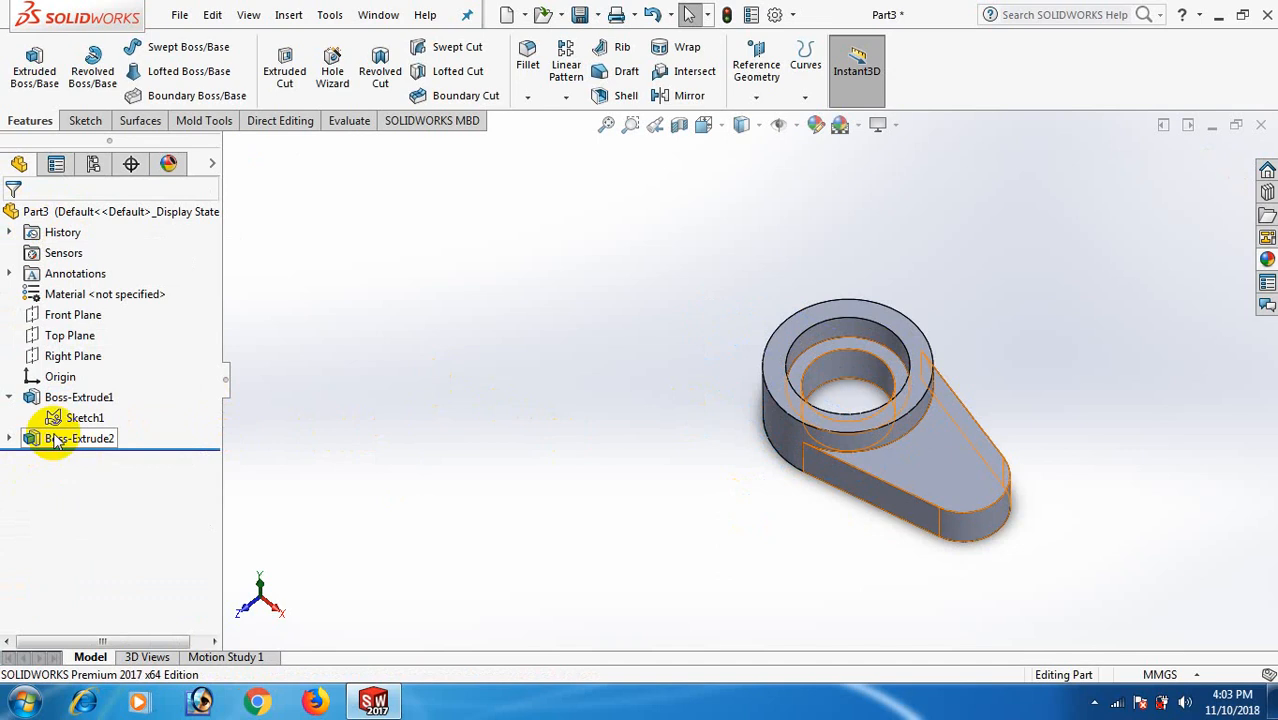
Reuse the sketch to extrude the left arm around its 40 mm hole as a 20 mm blind boss, merging the result.
click(84, 418)
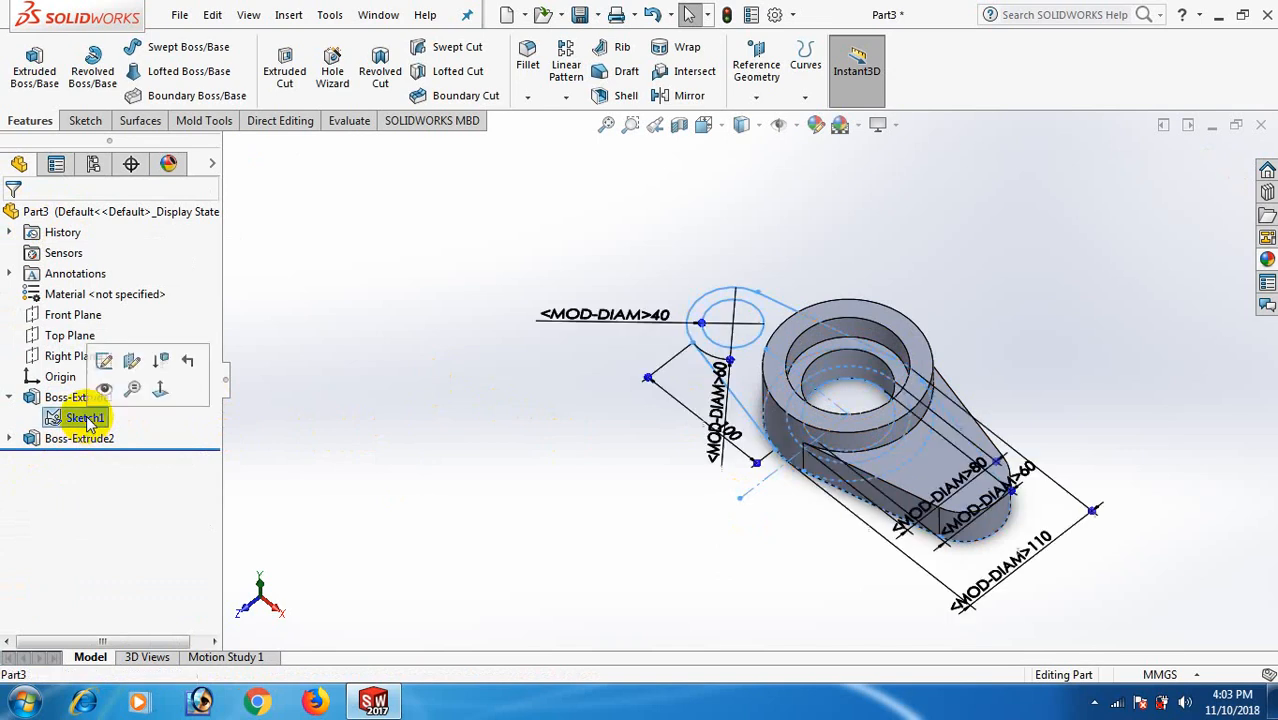
click(34, 66)
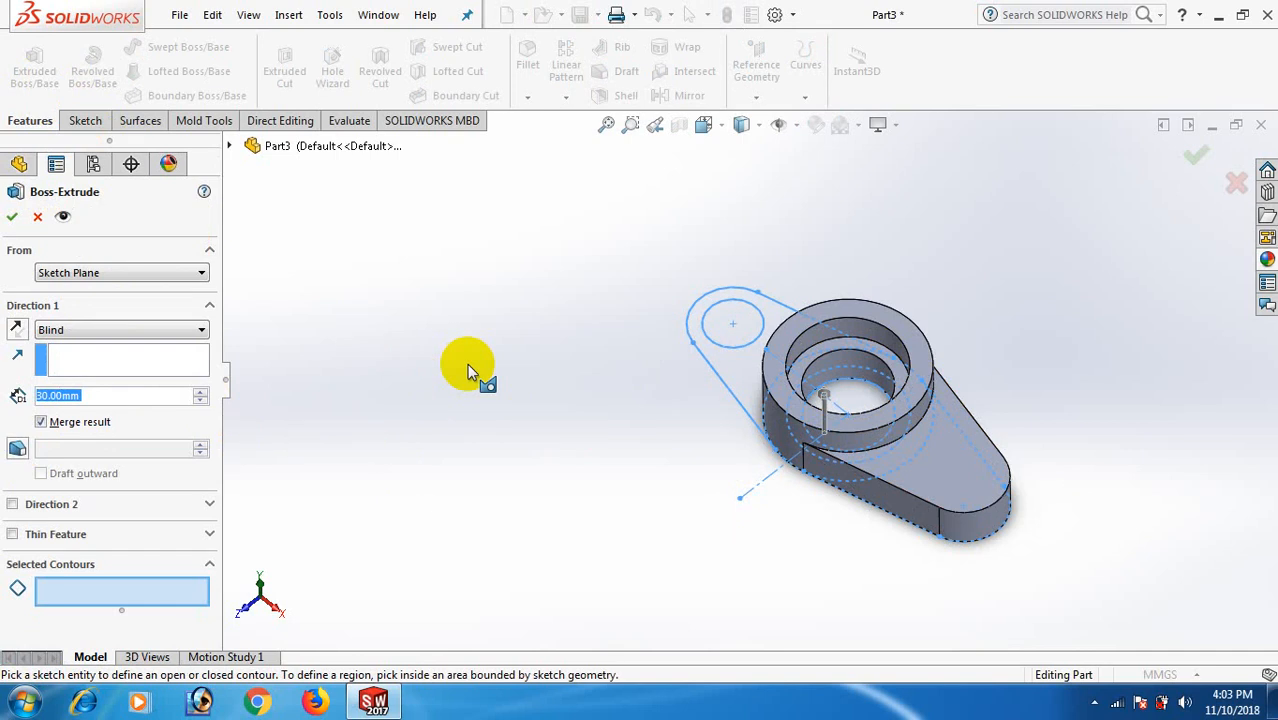
scroll(640, 355, down, 3)
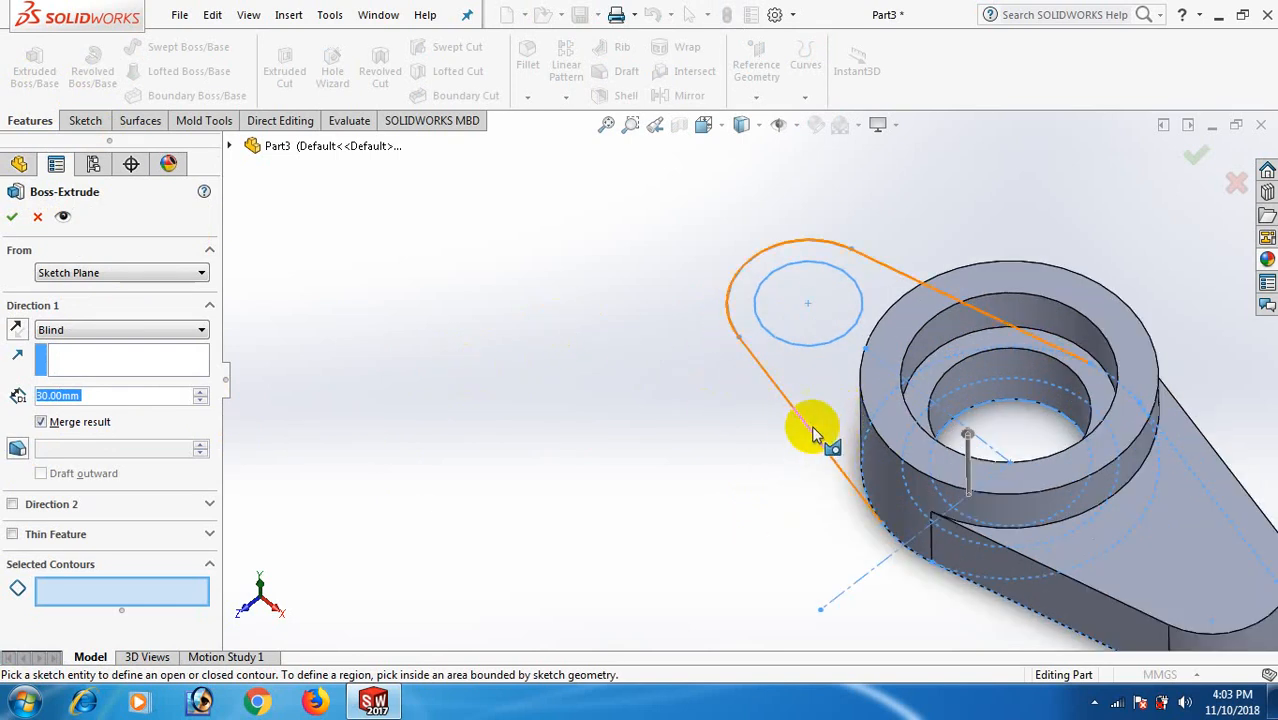
click(818, 416)
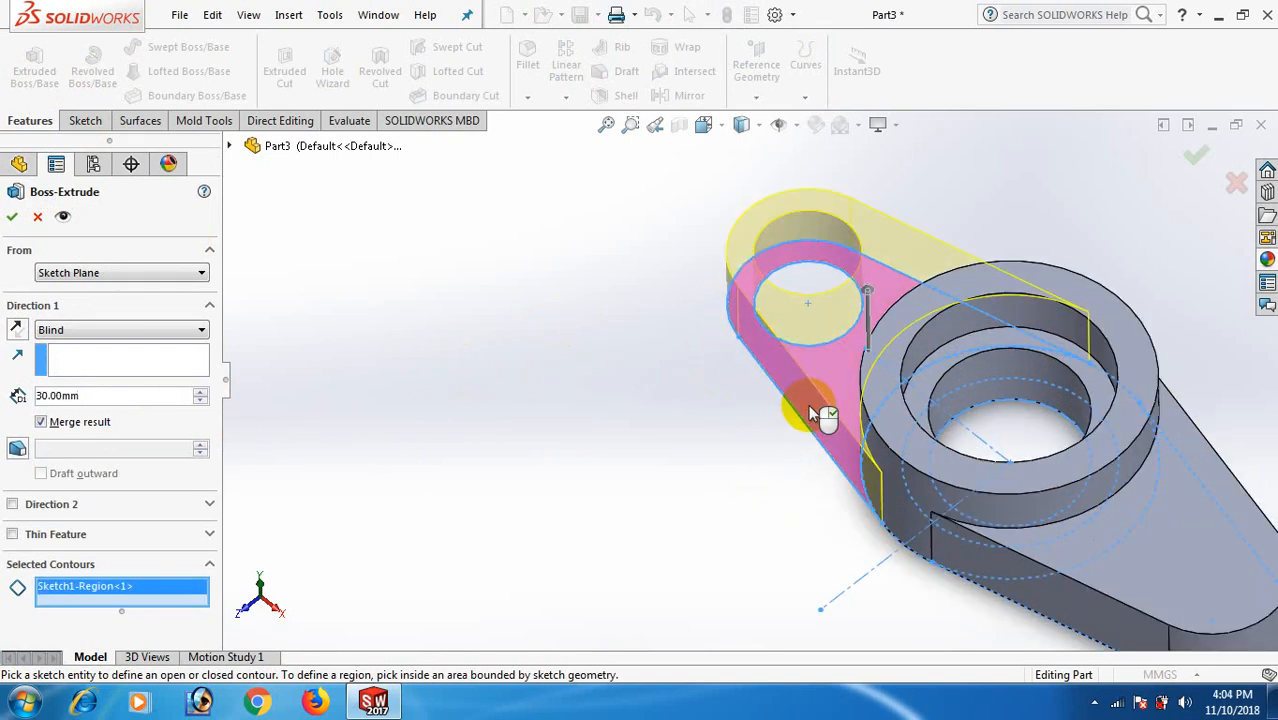
click(200, 401)
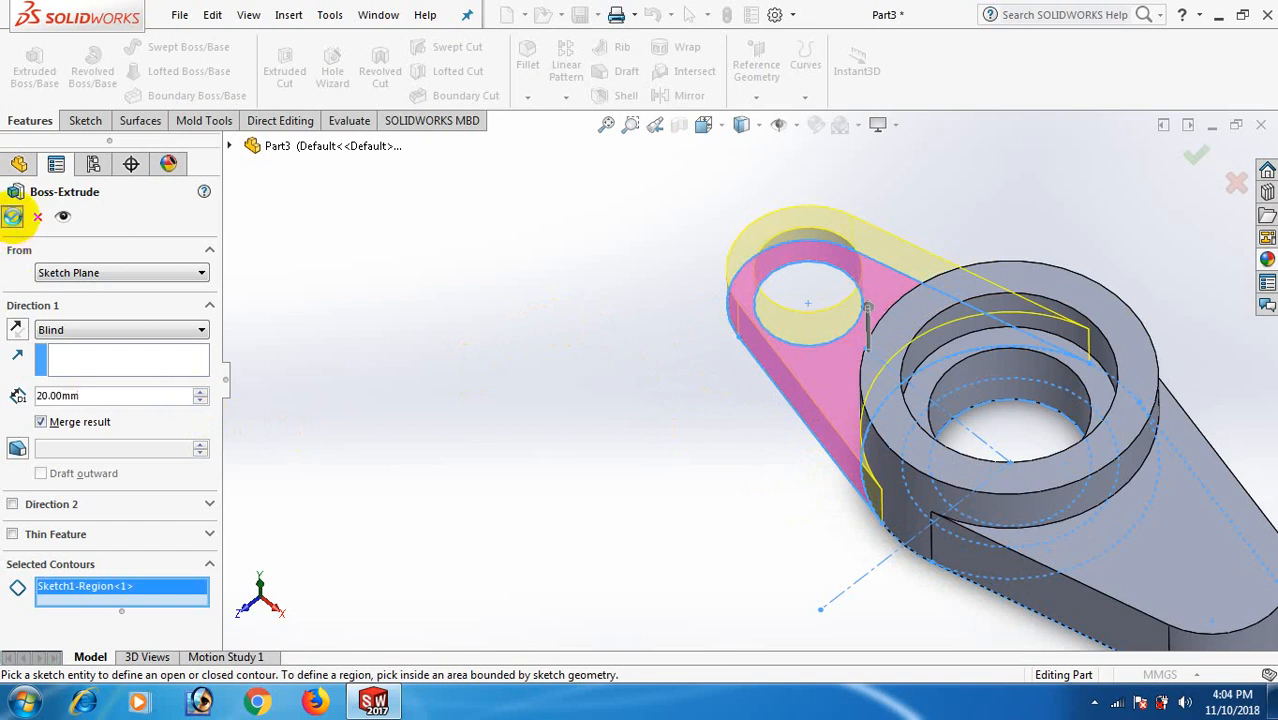
click(12, 217)
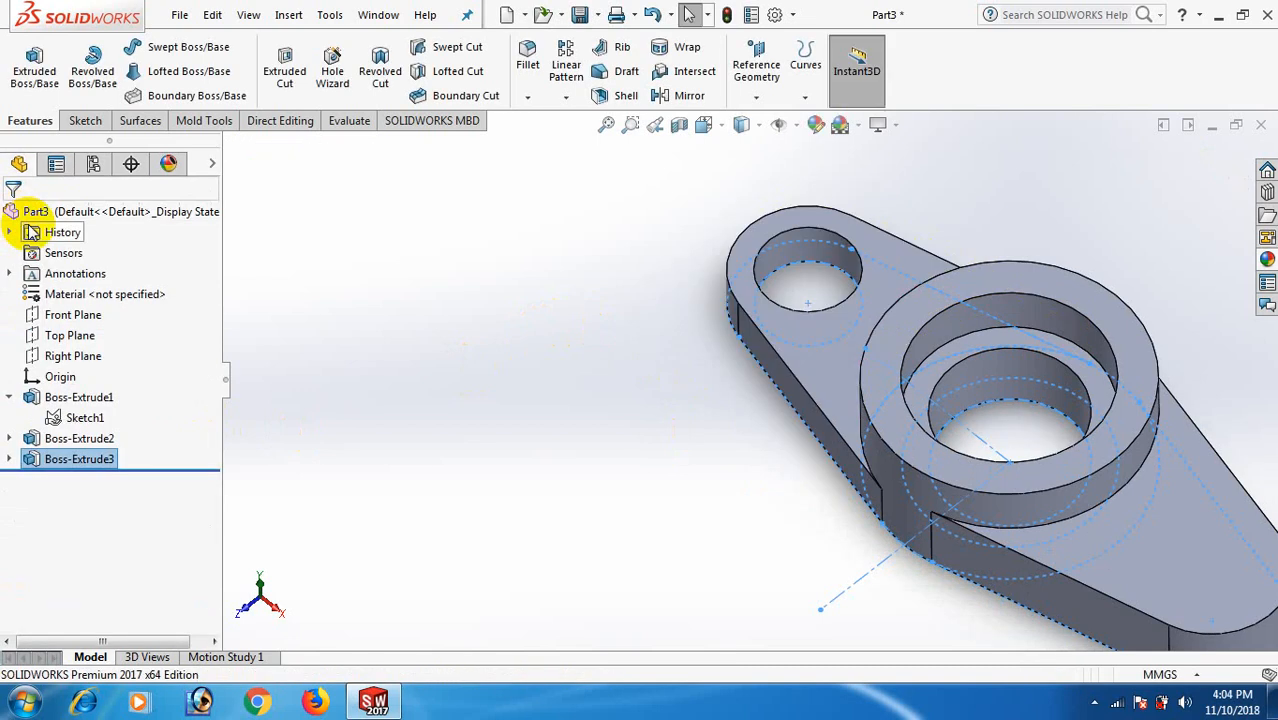
click(91, 421)
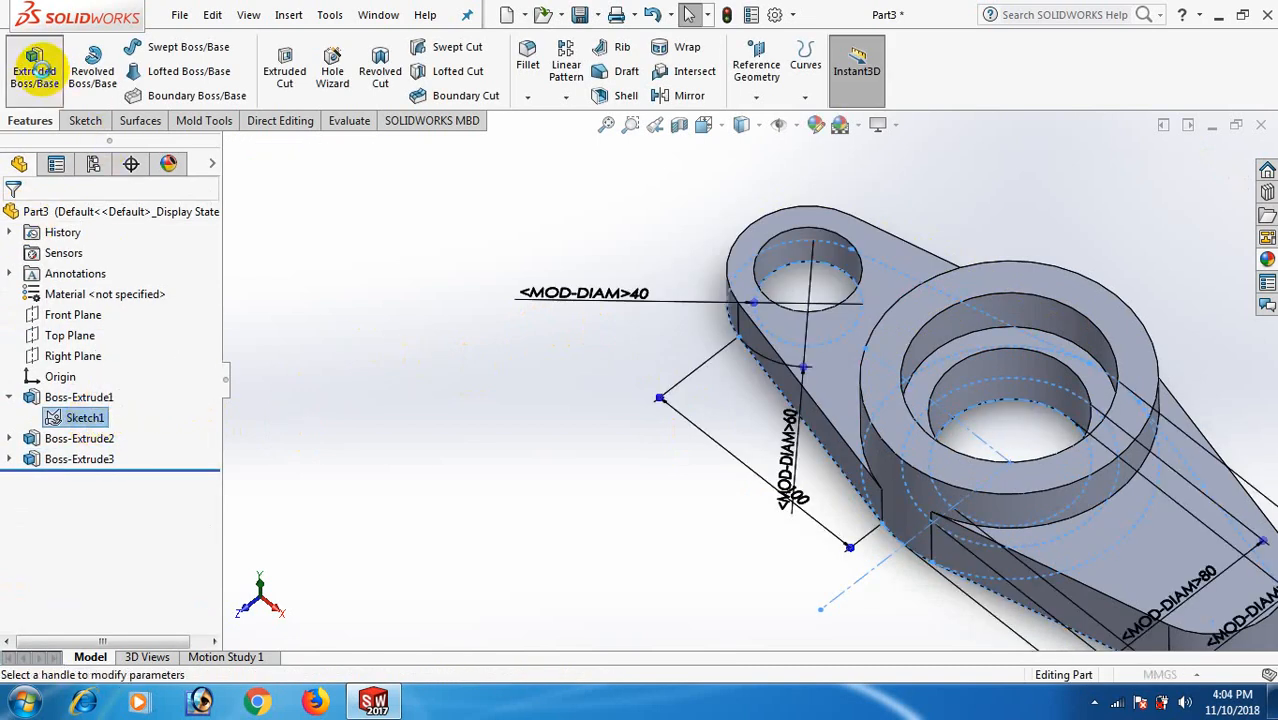
click(34, 68)
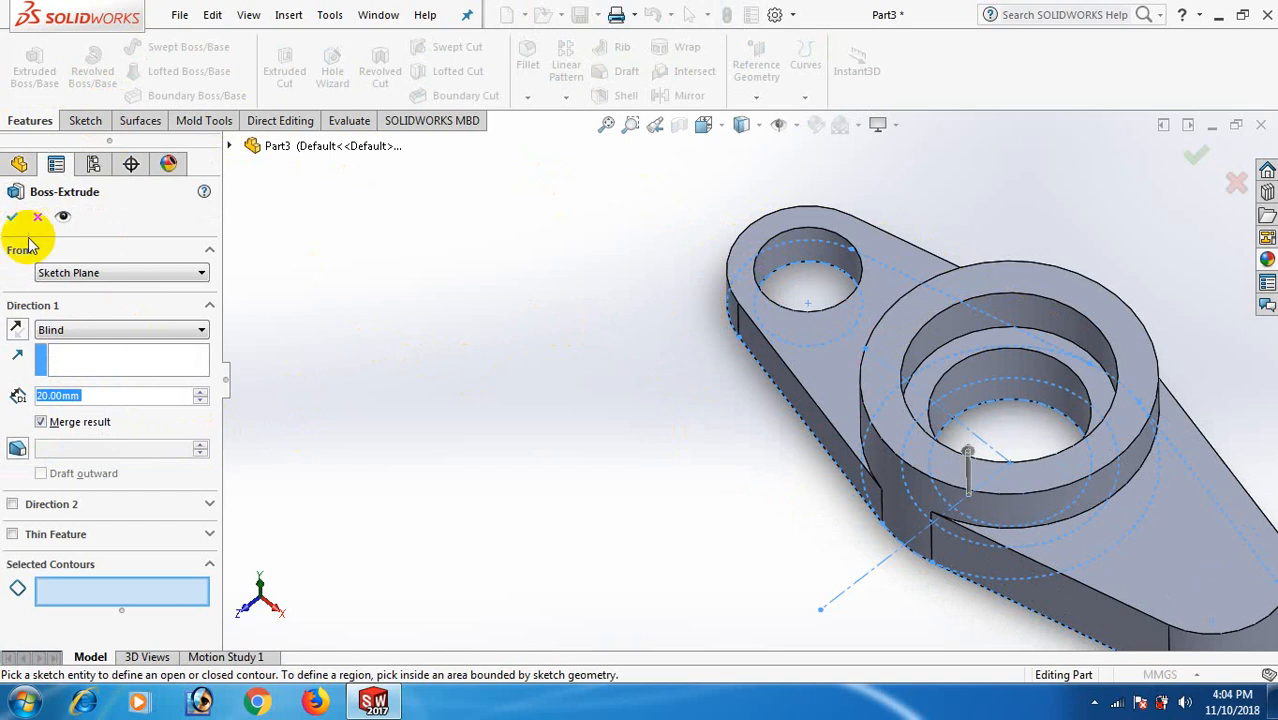
middle_drag(687, 451, 645, 435)
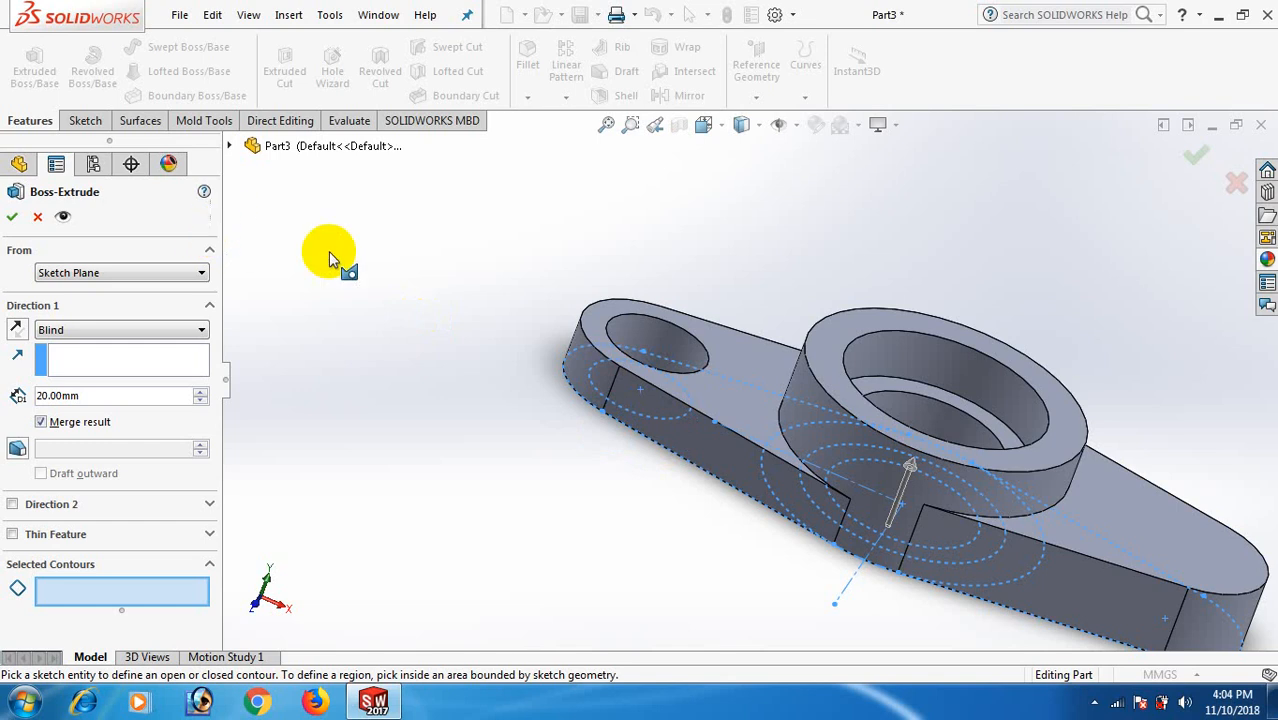
click(37, 216)
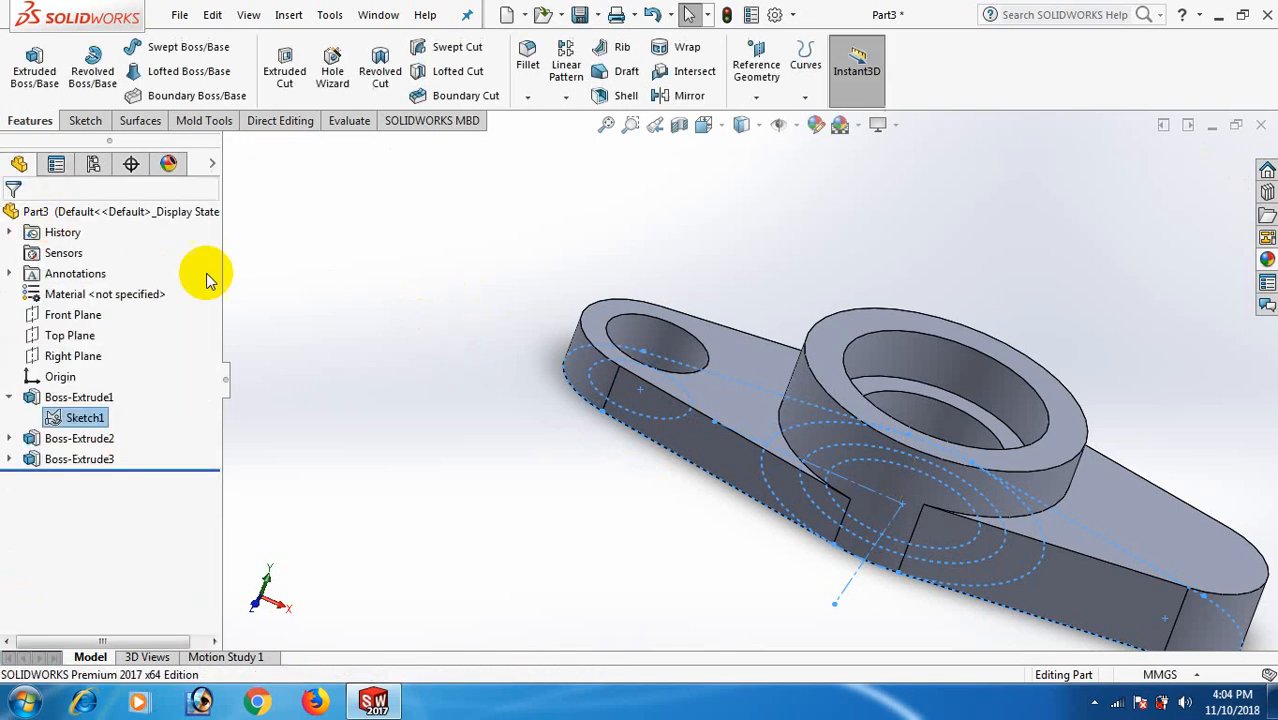
Undo the extrusion of the left arm.
key(Escape)
key(ctrl+z)
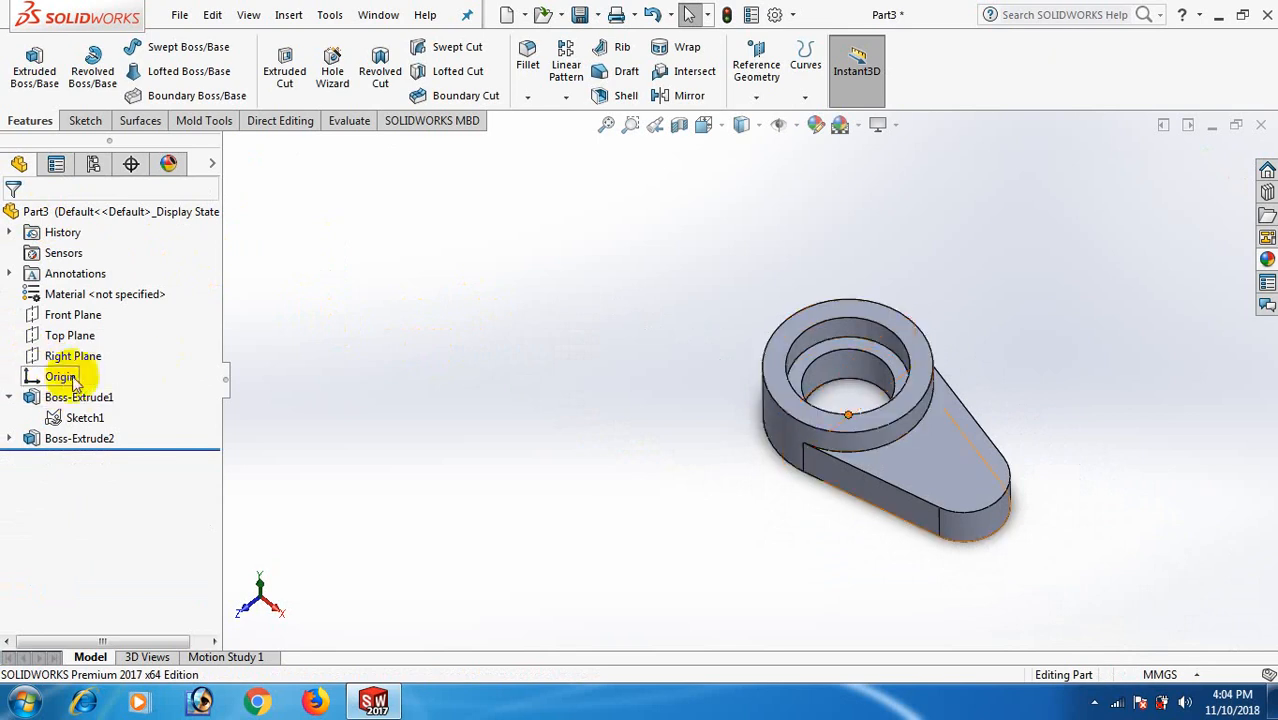
click(80, 420)
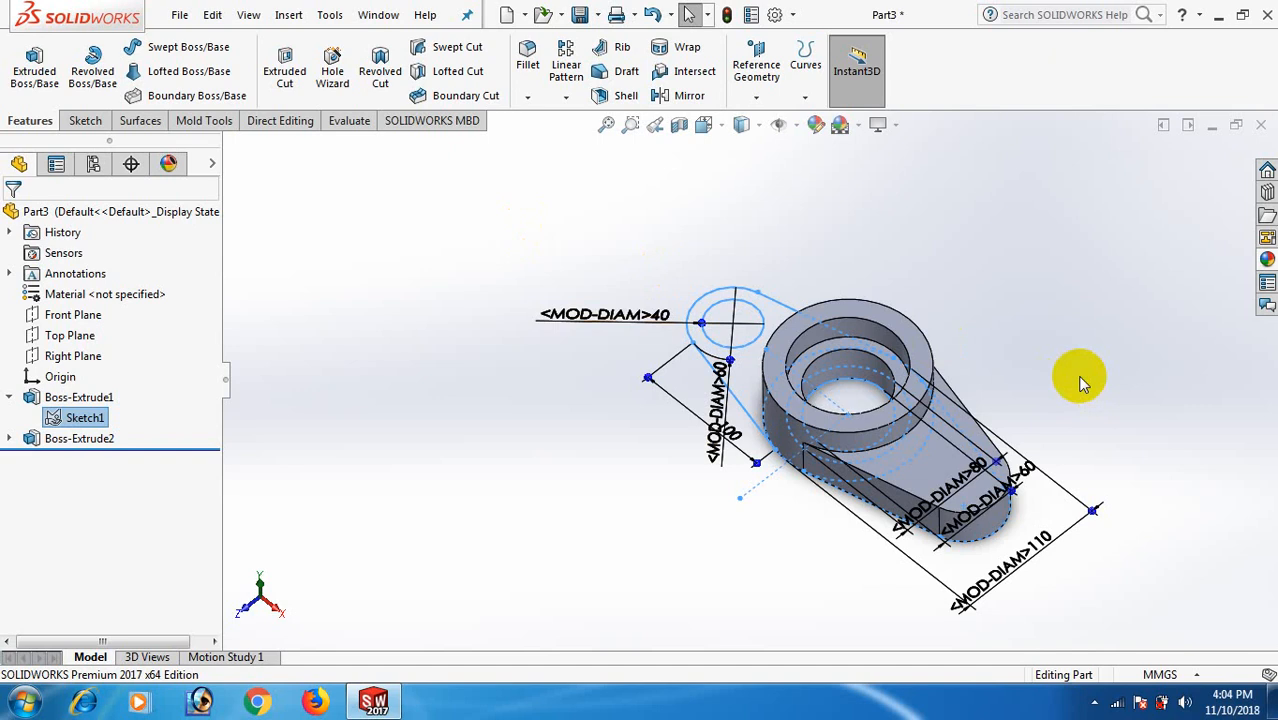
click(986, 306)
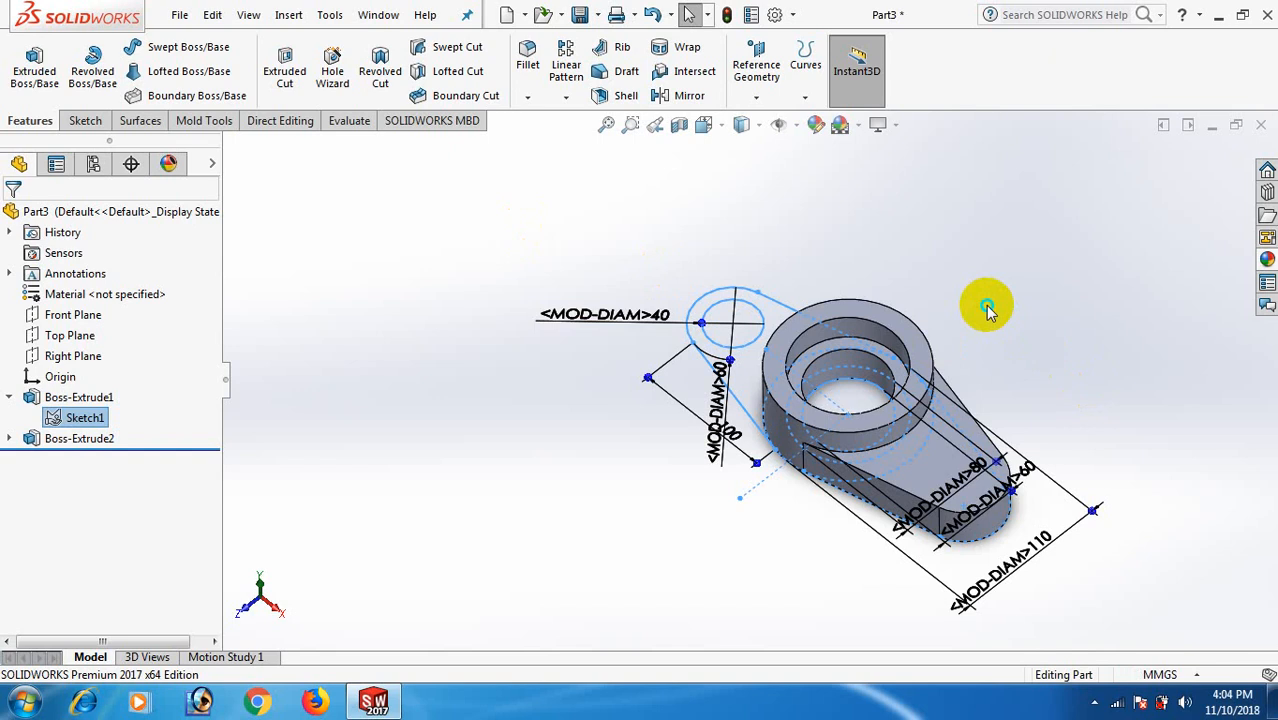
right_drag(987, 306, 1104, 356)
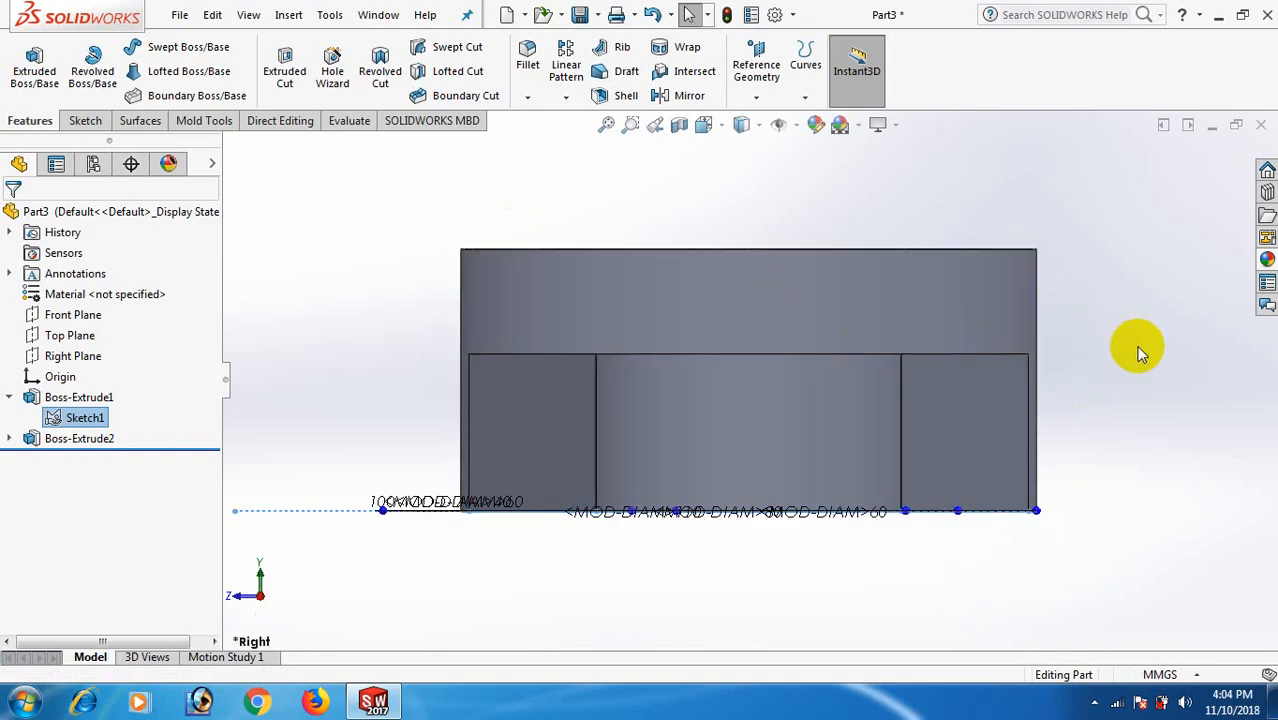
mouse_move(1140, 352)
middle_down()
mouse_move(1141, 463)
mouse_move(1027, 440)
mouse_move(1076, 321)
mouse_move(1078, 531)
middle_up()
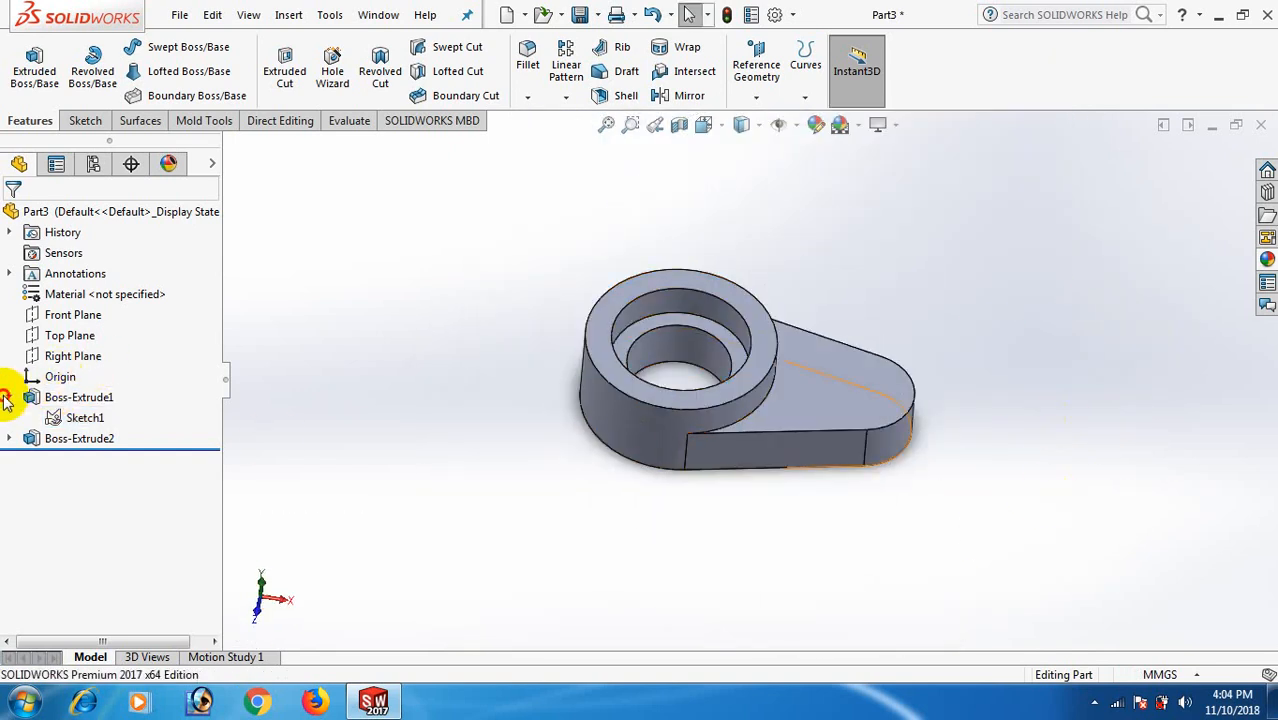
click(75, 397)
click(7, 398)
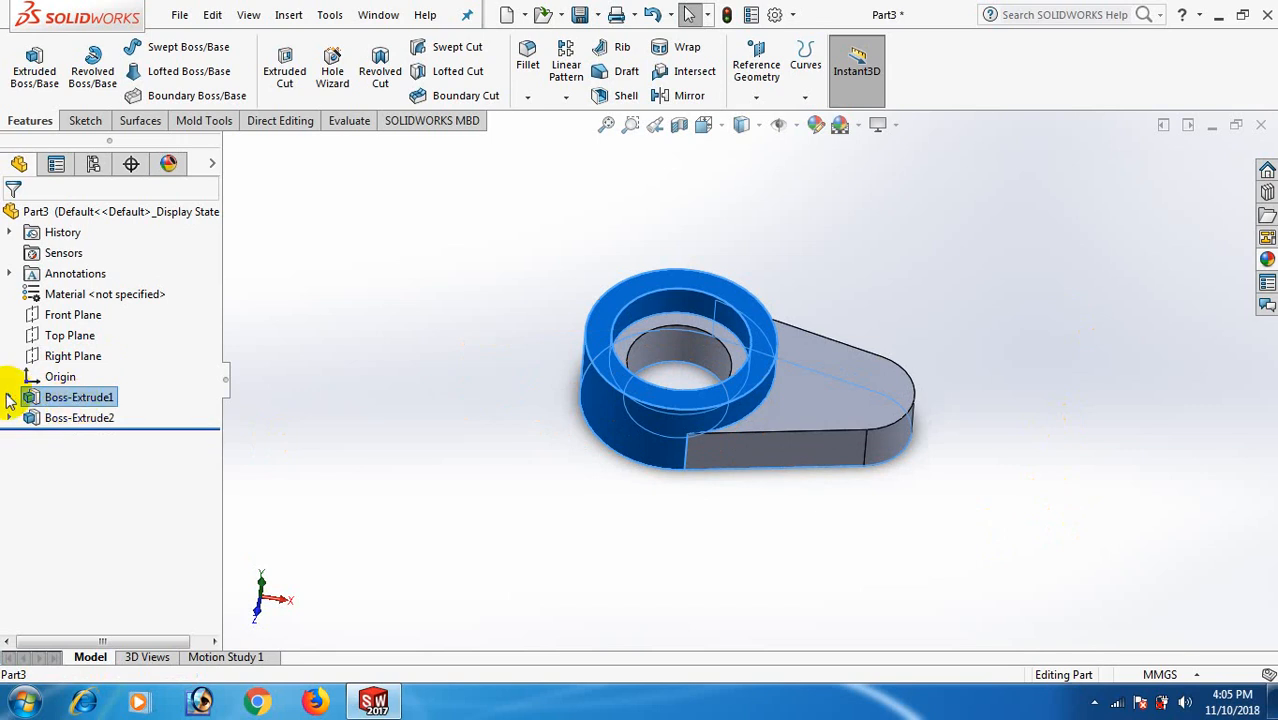
click(7, 398)
Edit the first boss's sketch and add a circle around the 40 mm circle, centered on the left end arc's center.
click(84, 418)
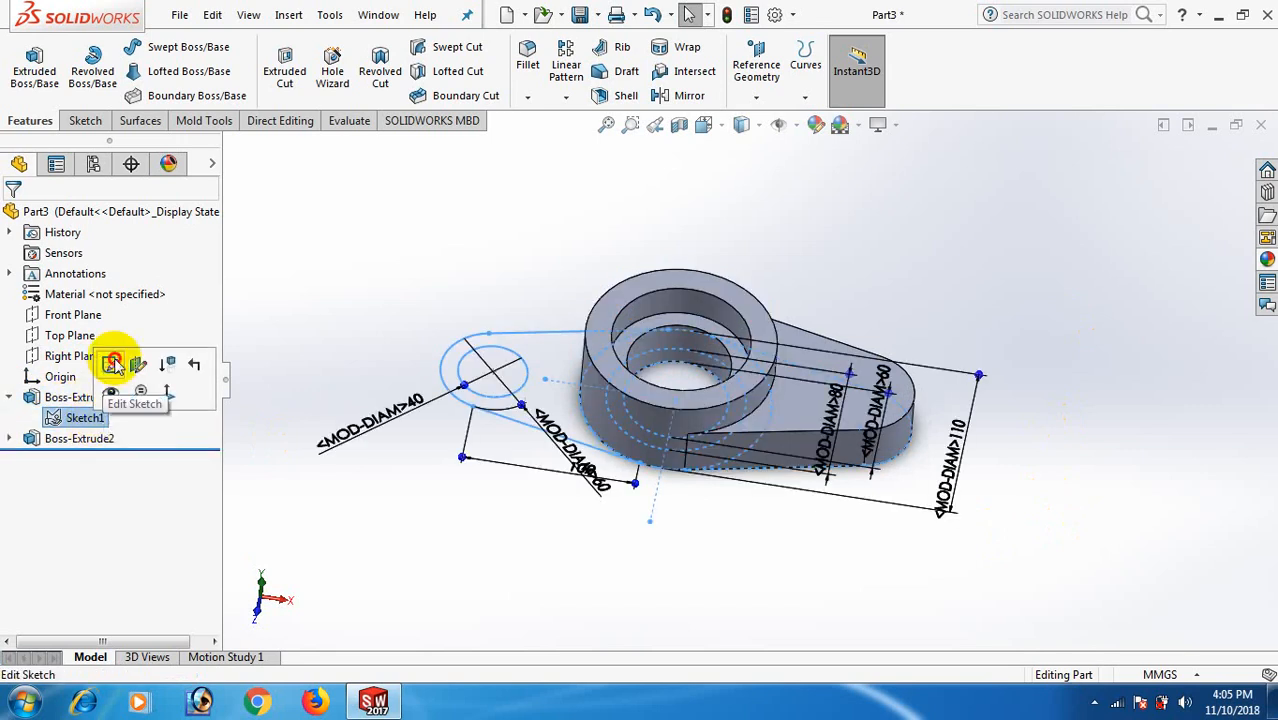
click(113, 364)
key(c)
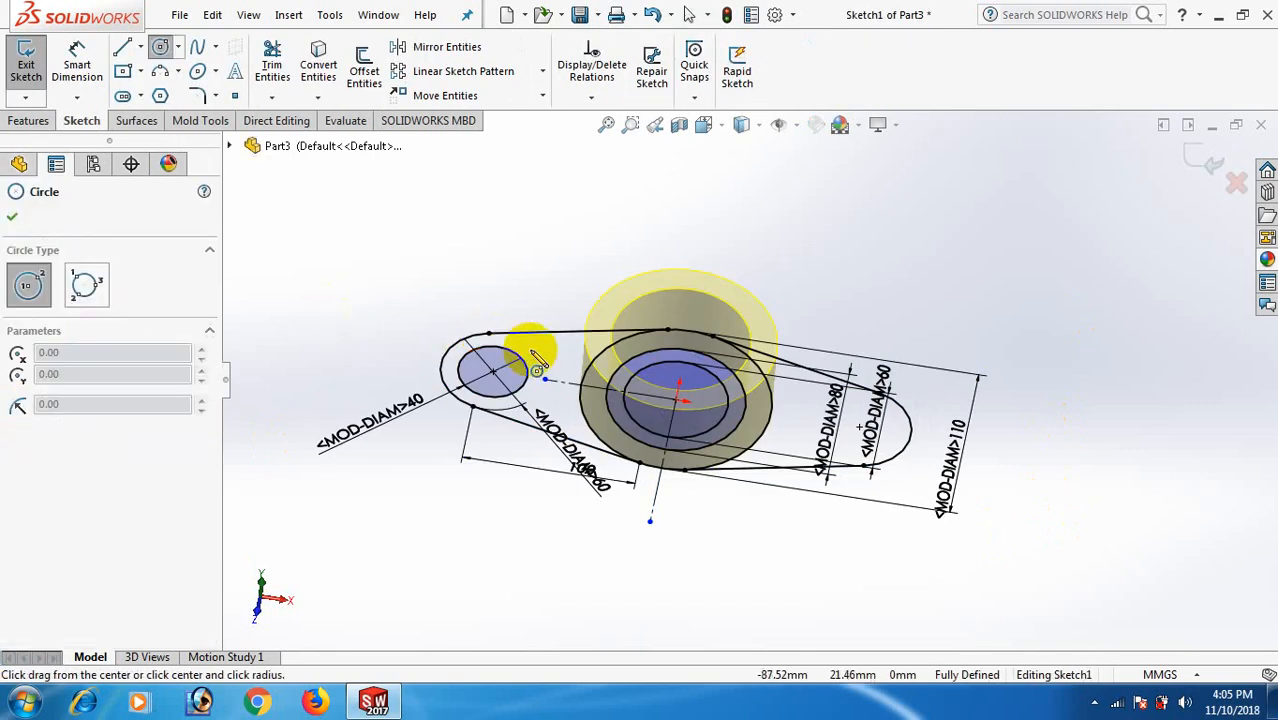
middle_drag(535, 338, 540, 400)
click(492, 364)
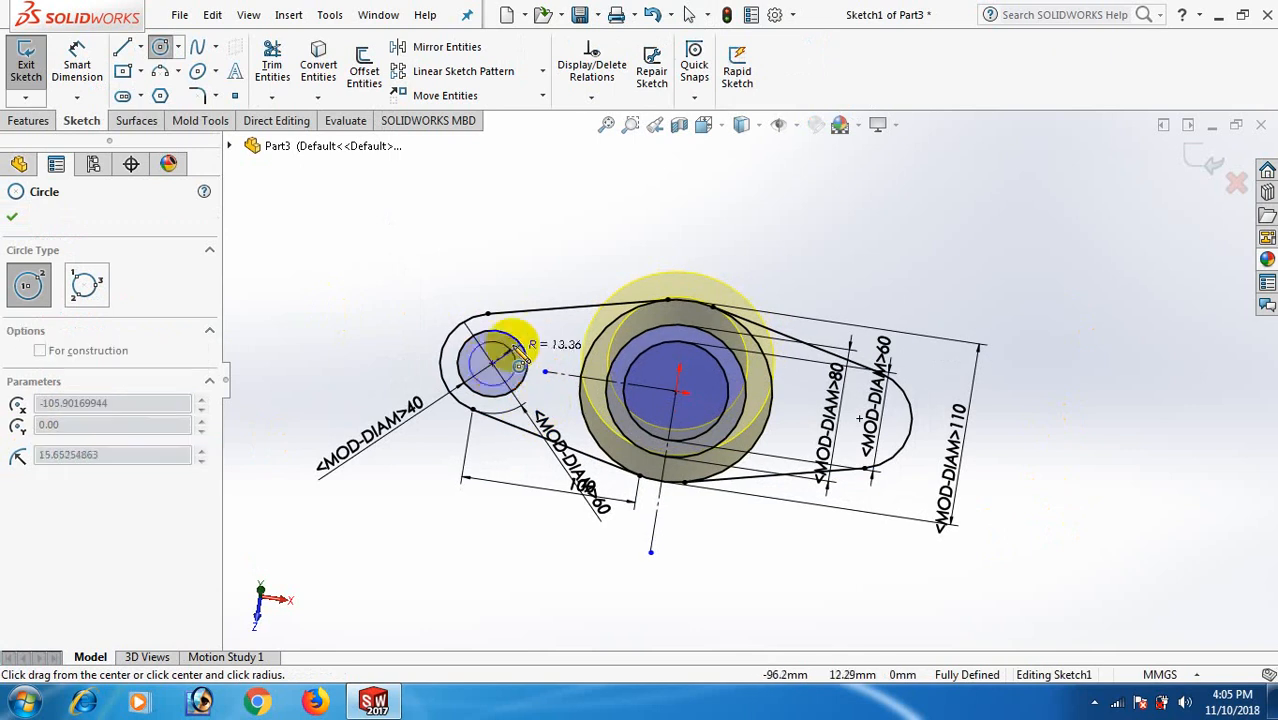
click(505, 310)
right_click(510, 305)
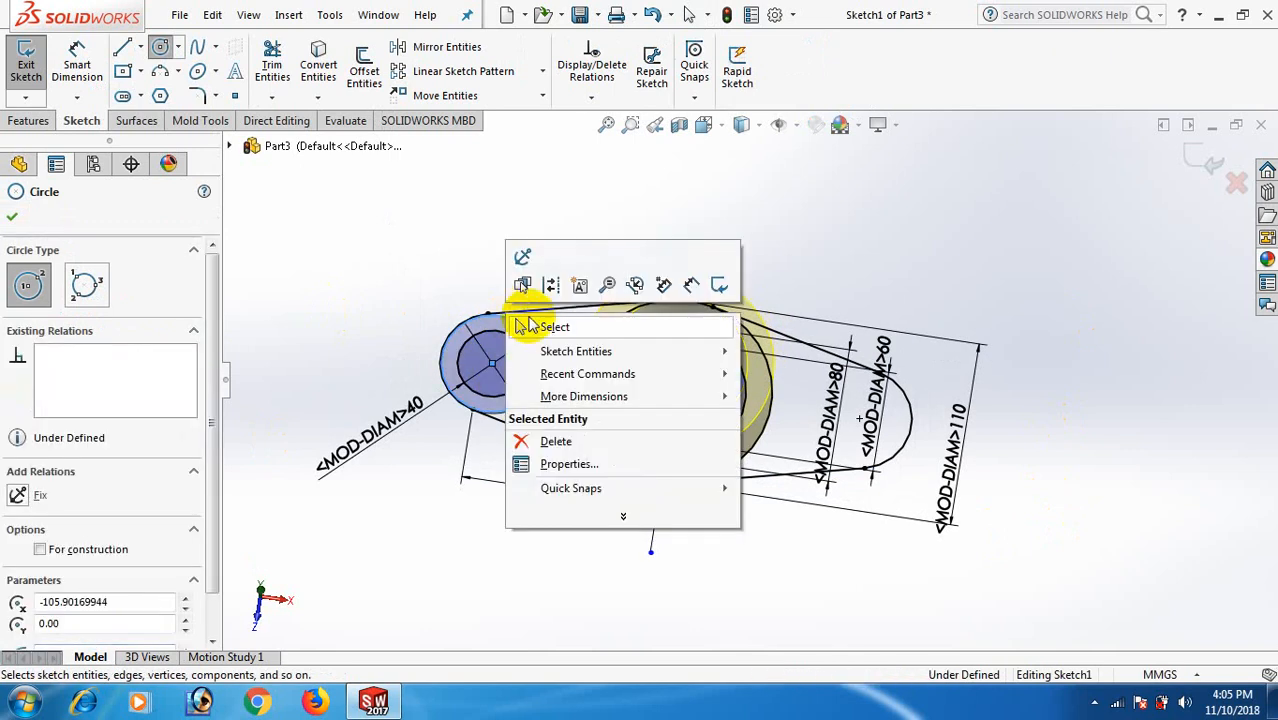
click(540, 325)
Make the new circle tangent to the left end arc, and exit the sketch in isometric view.
scroll(515, 365, down, 10)
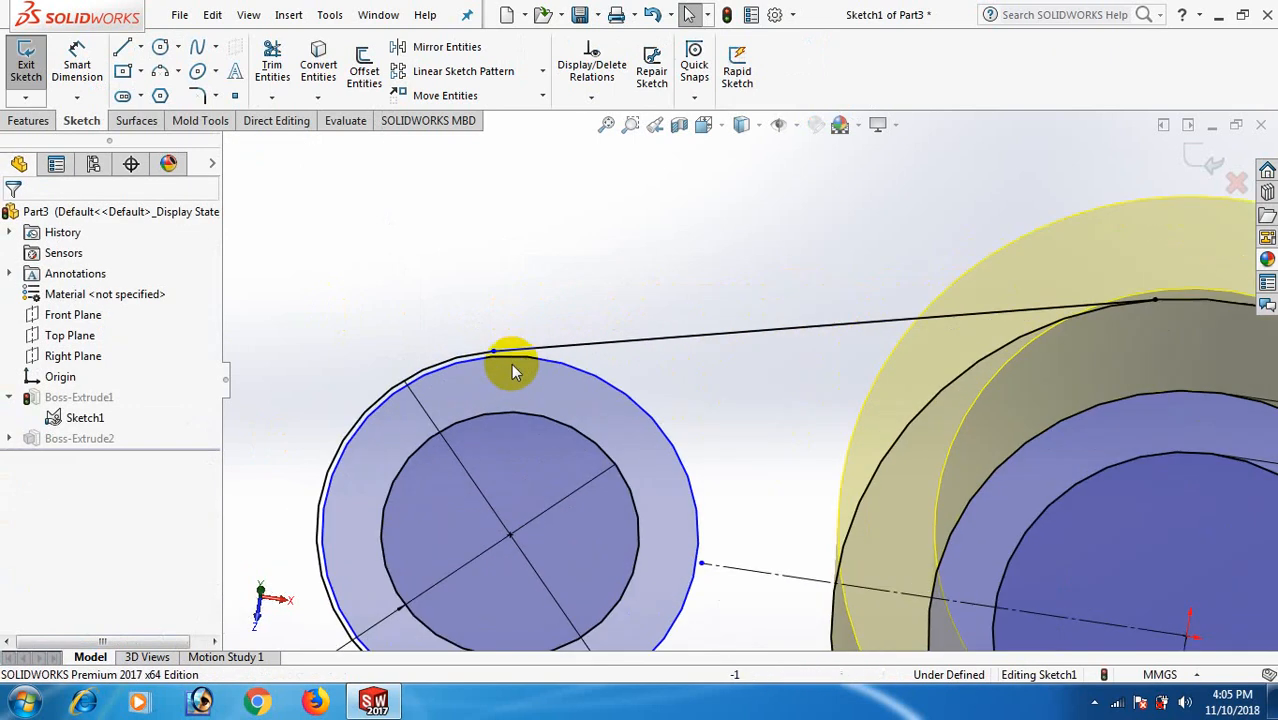
click(536, 355)
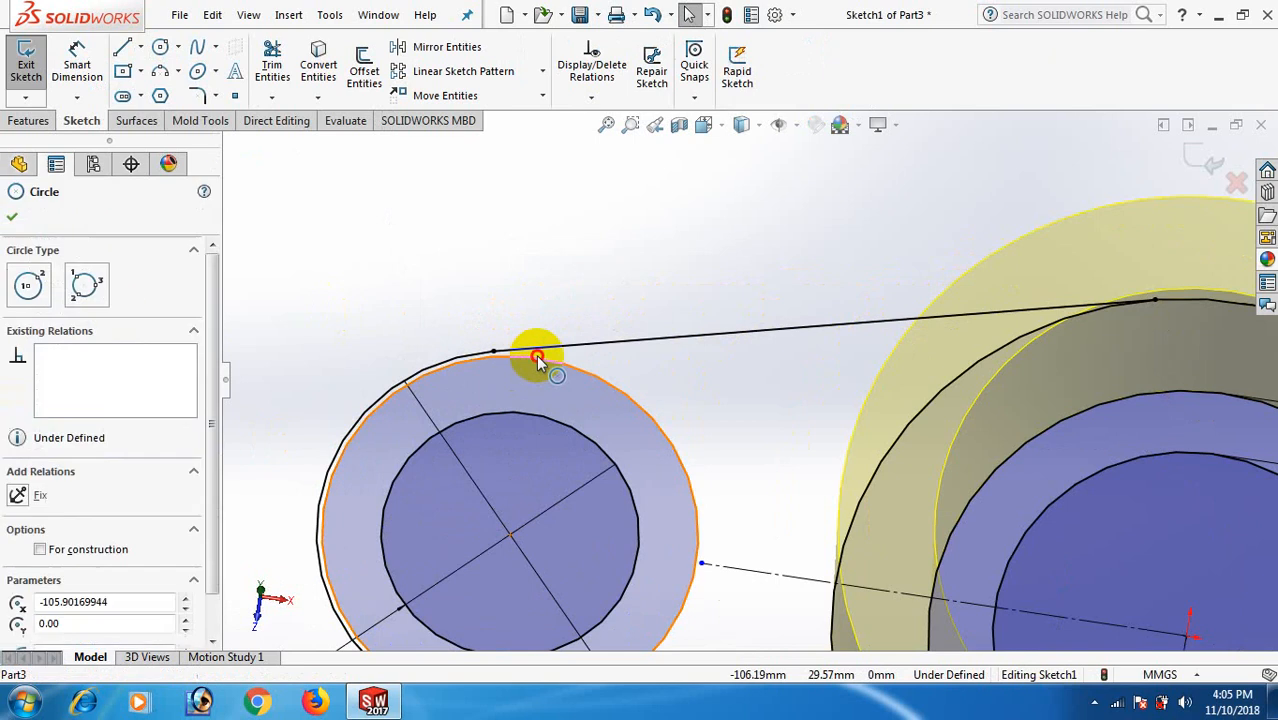
ctrl+click(457, 358)
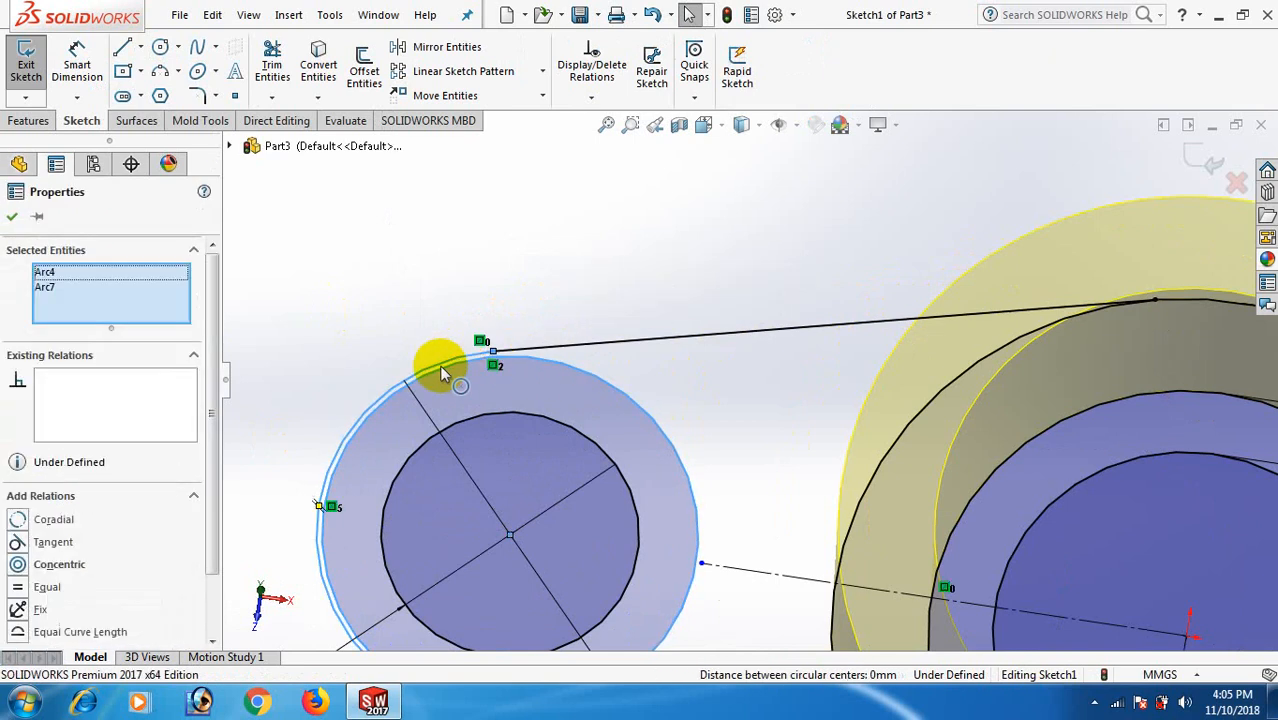
click(17, 542)
click(297, 332)
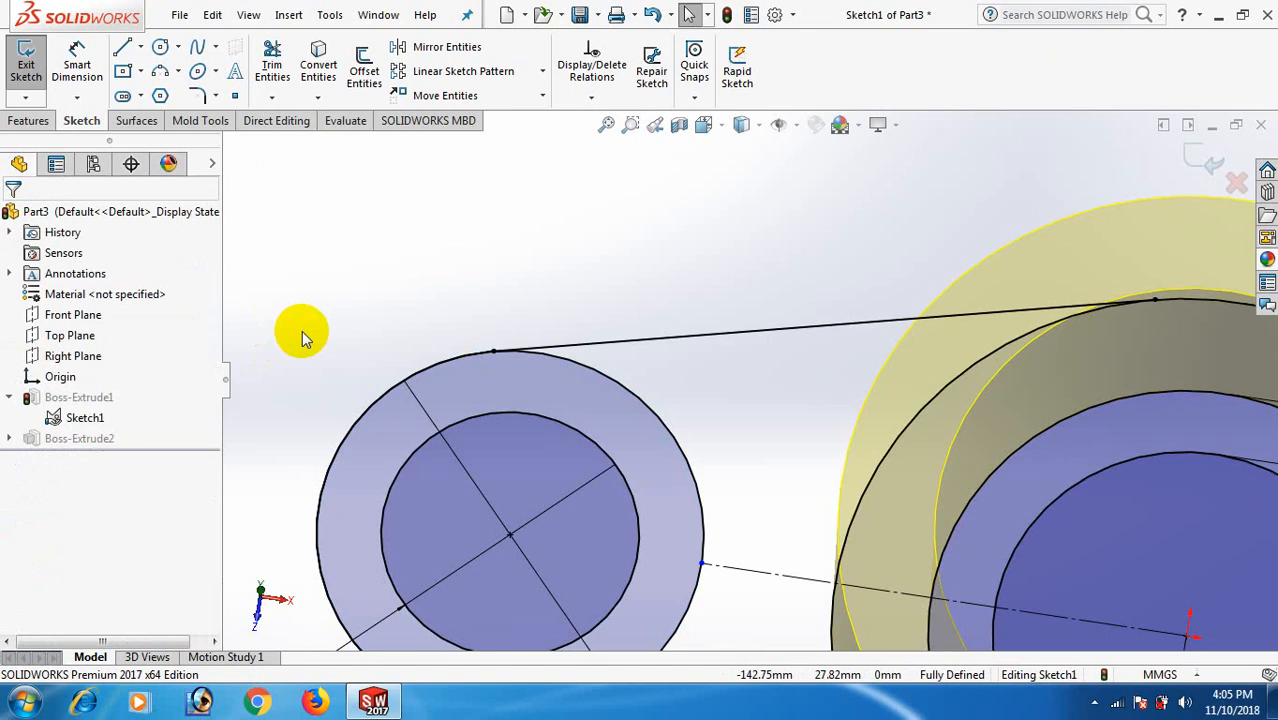
key(space)
click(374, 5)
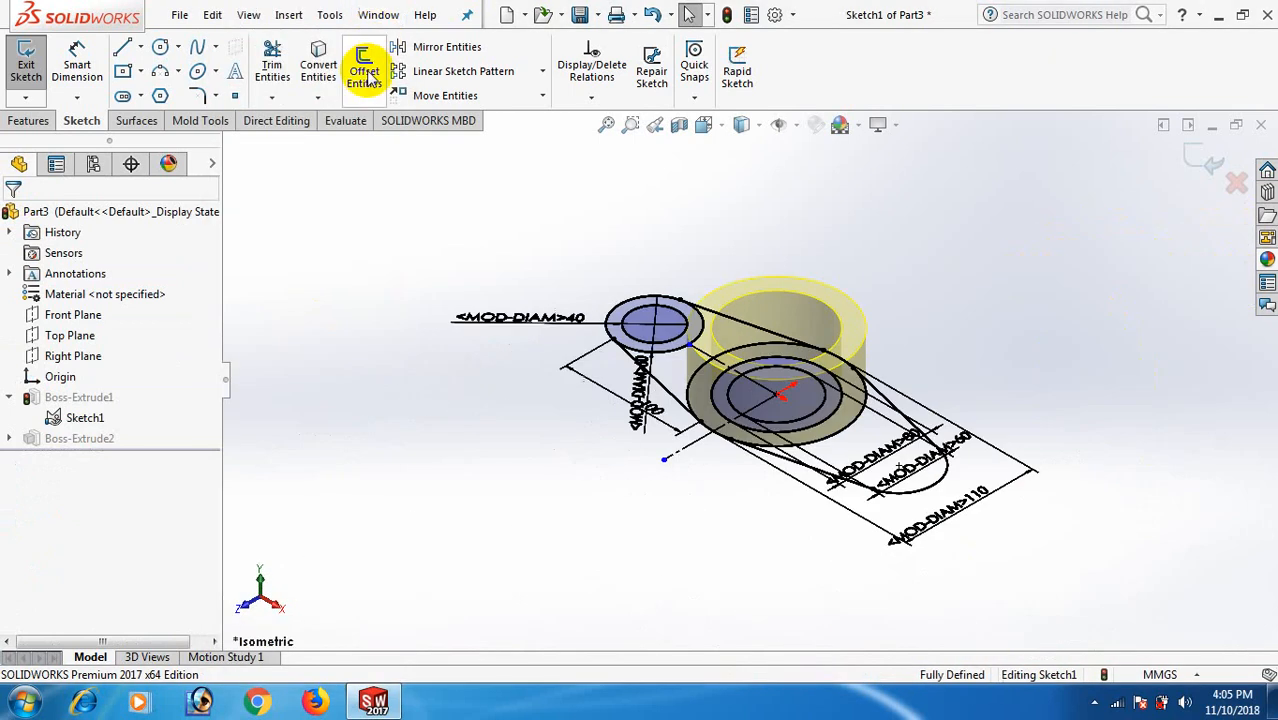
scroll(815, 240, down, 3)
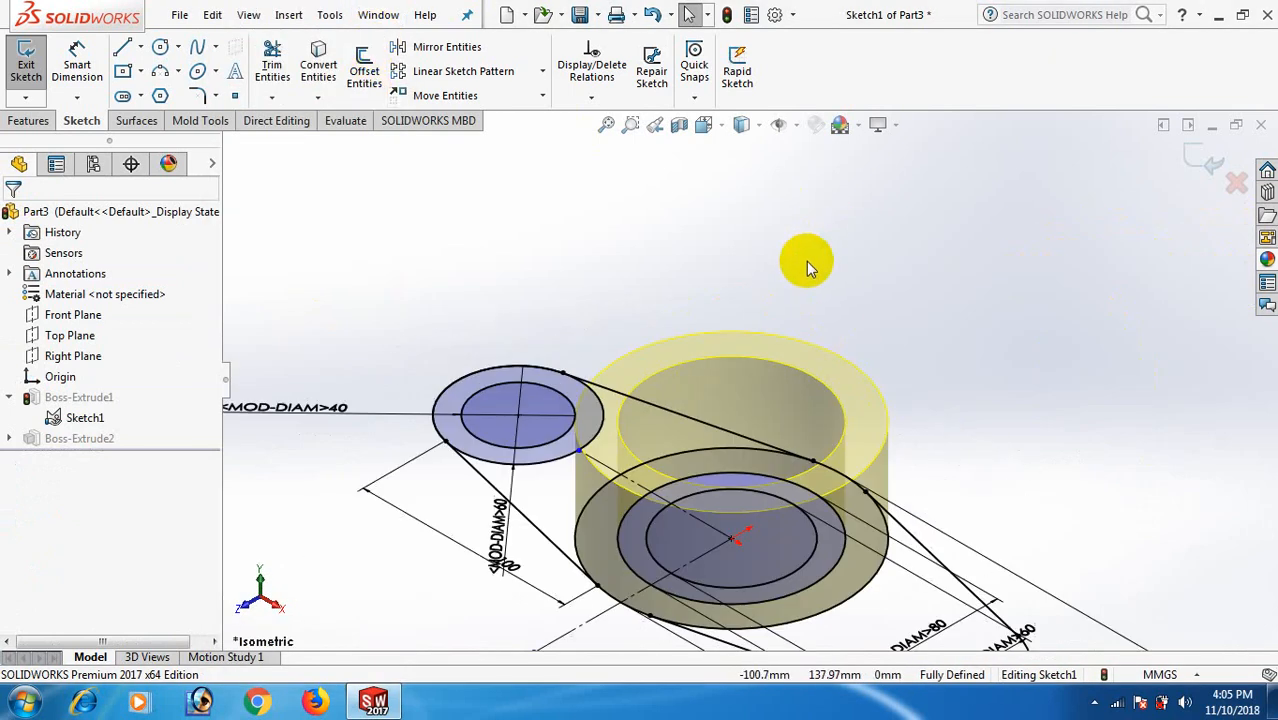
click(28, 120)
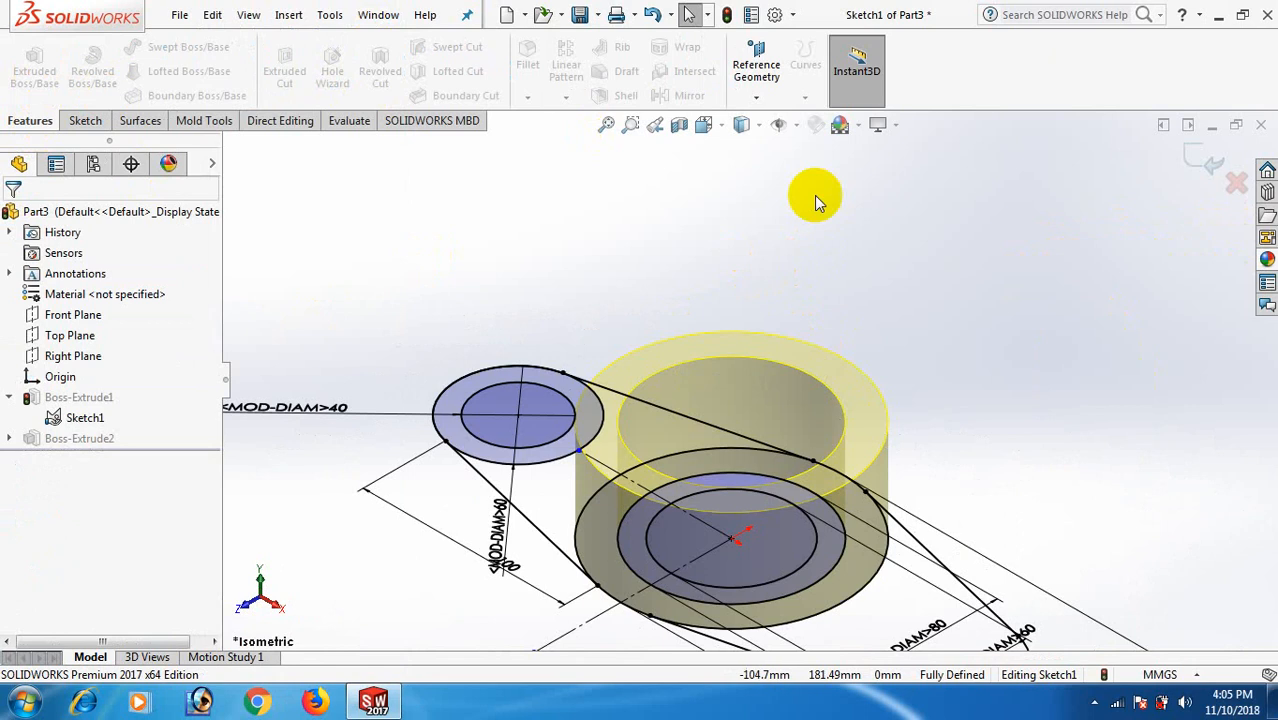
click(1206, 160)
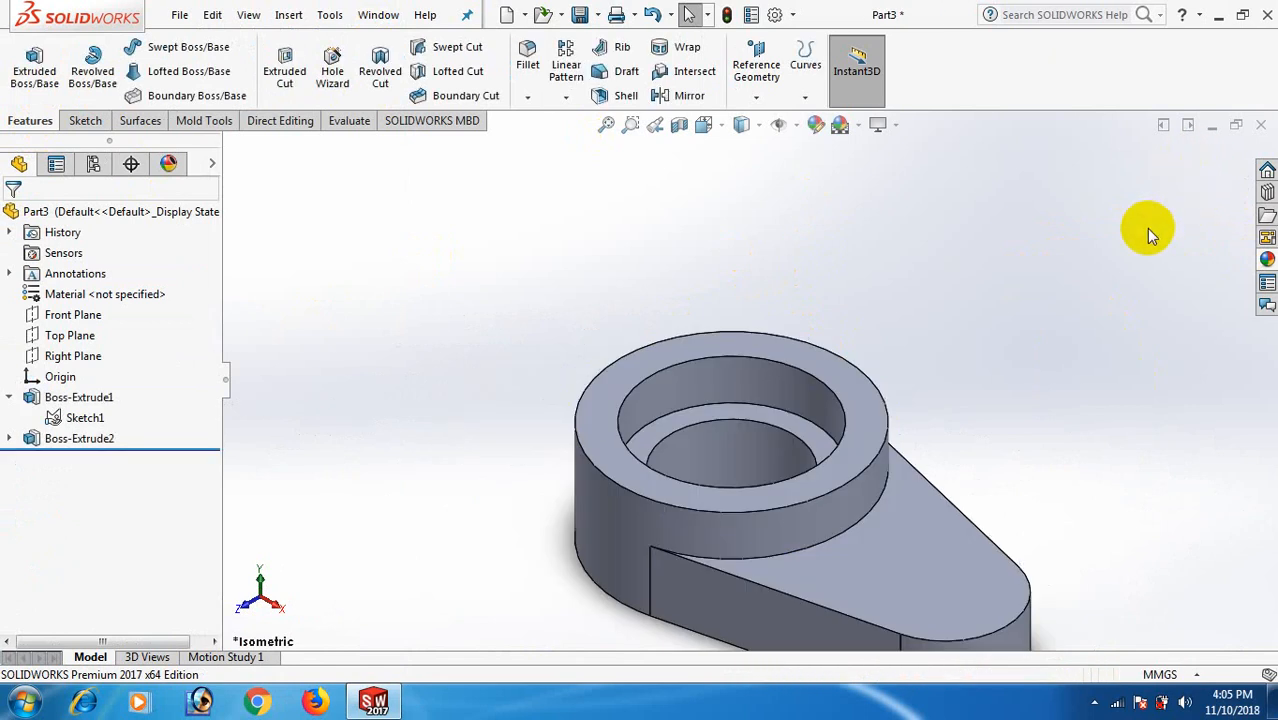
Extrude the ring between the 40 mm circle and its outer circle 50 mm blind, adding a shorter blind extrusion in the opposite direction.
click(86, 418)
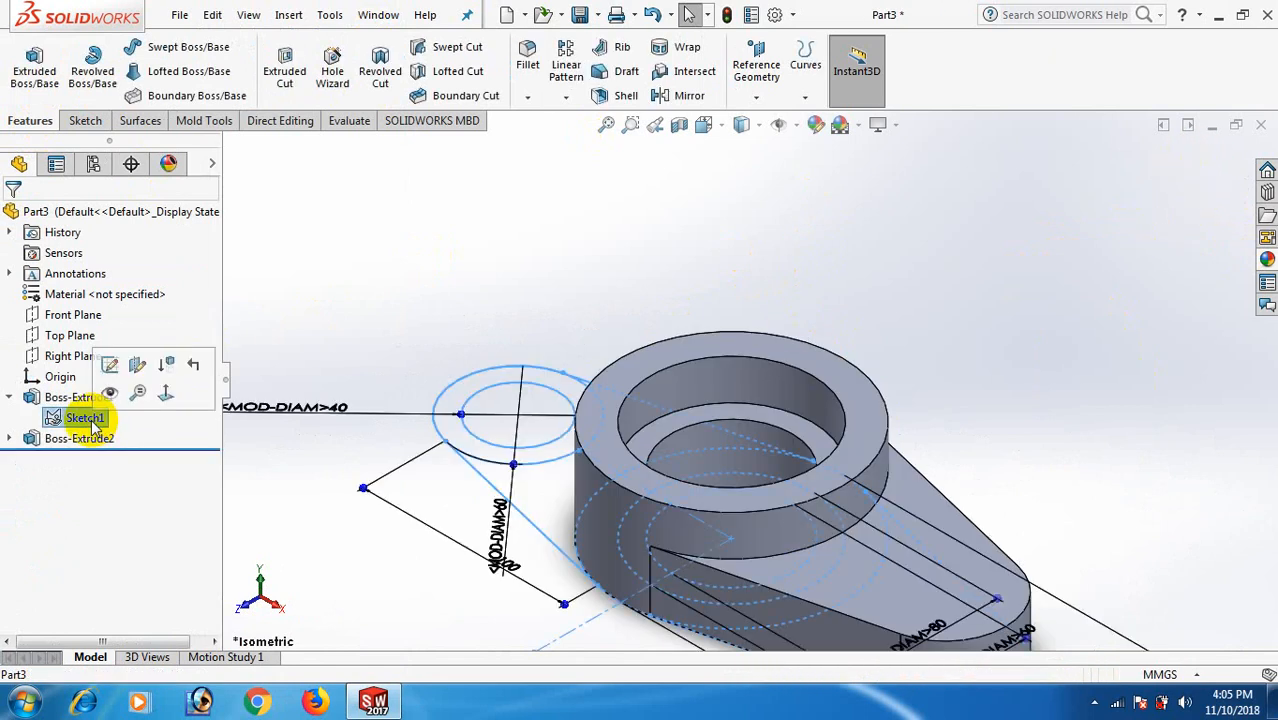
click(40, 70)
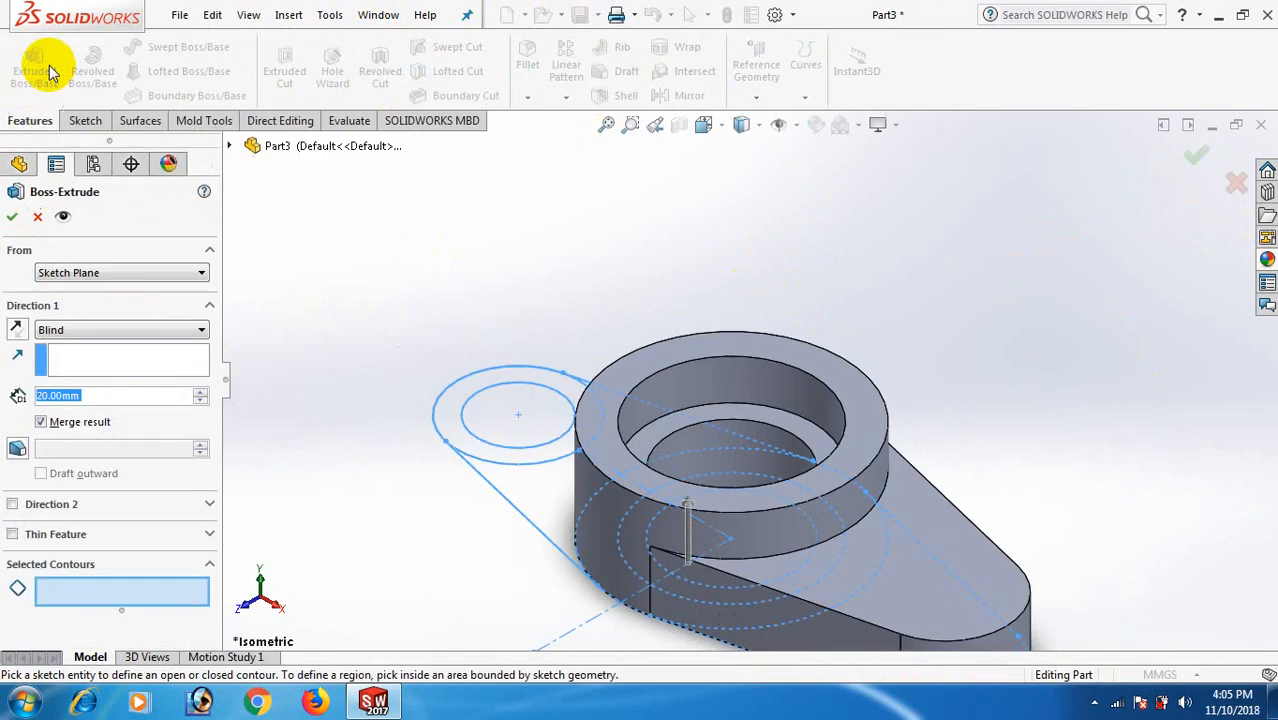
click(451, 427)
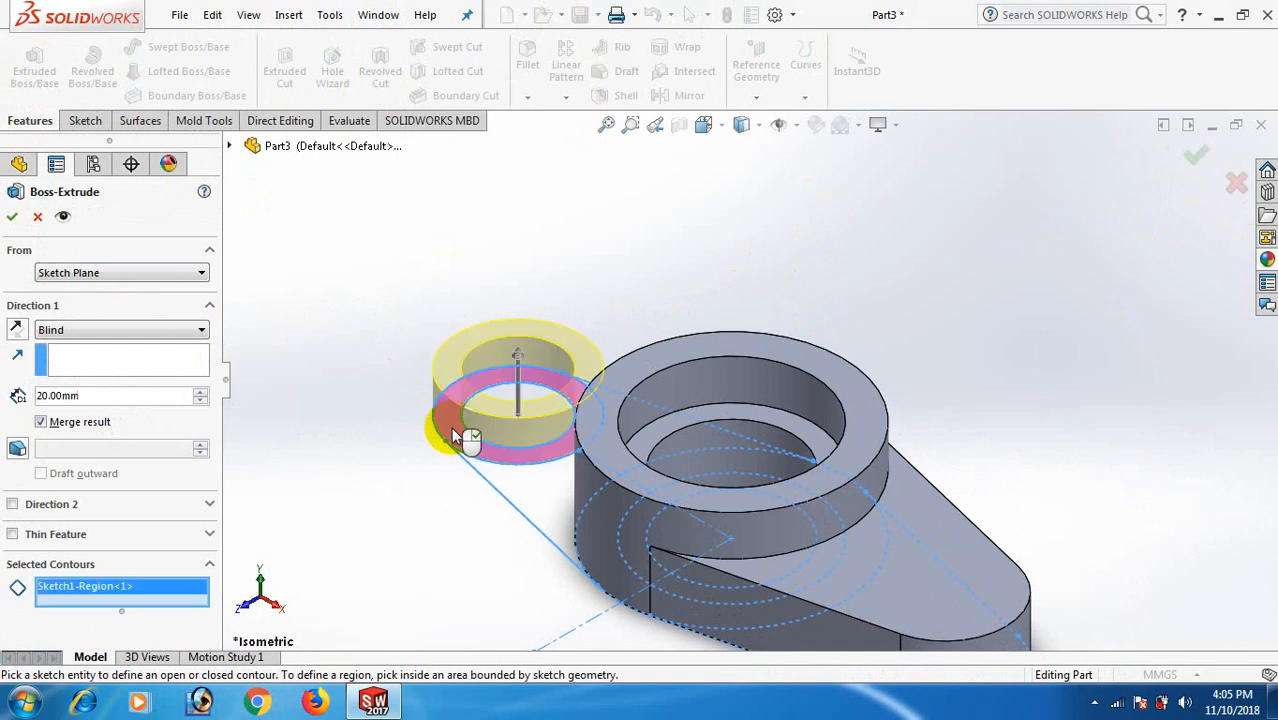
click(200, 391)
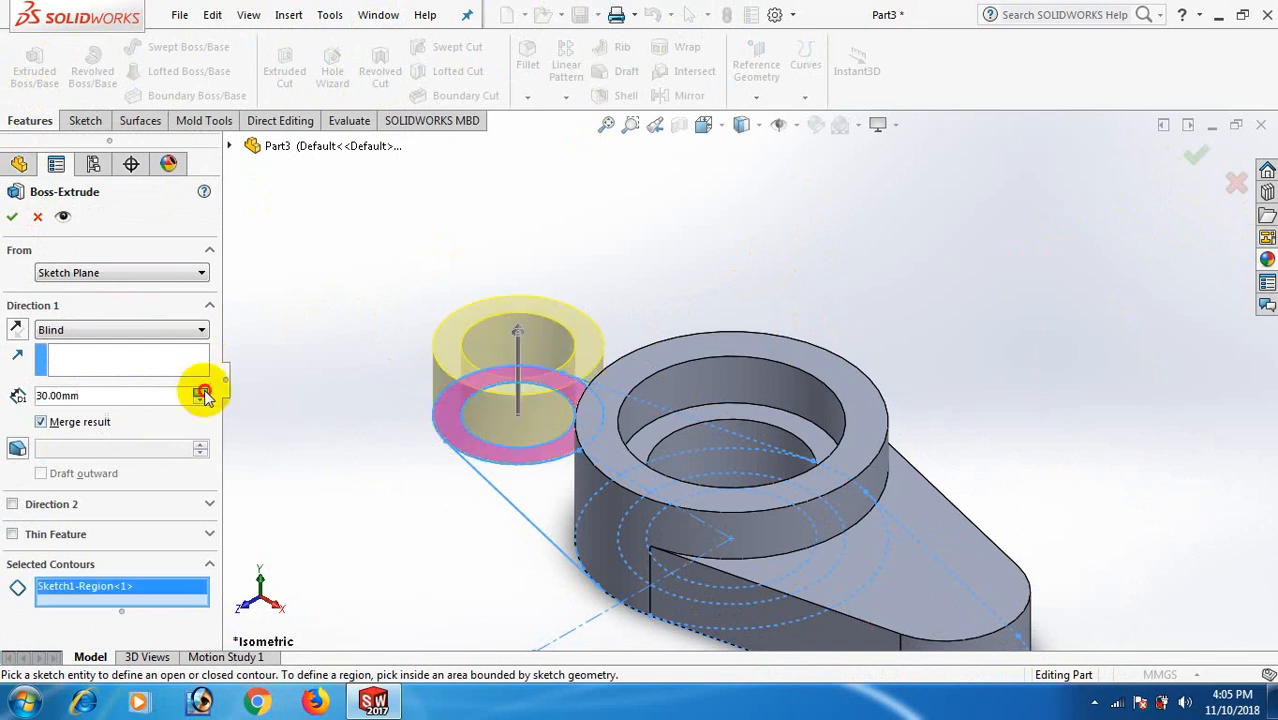
click(200, 391)
click(200, 391)
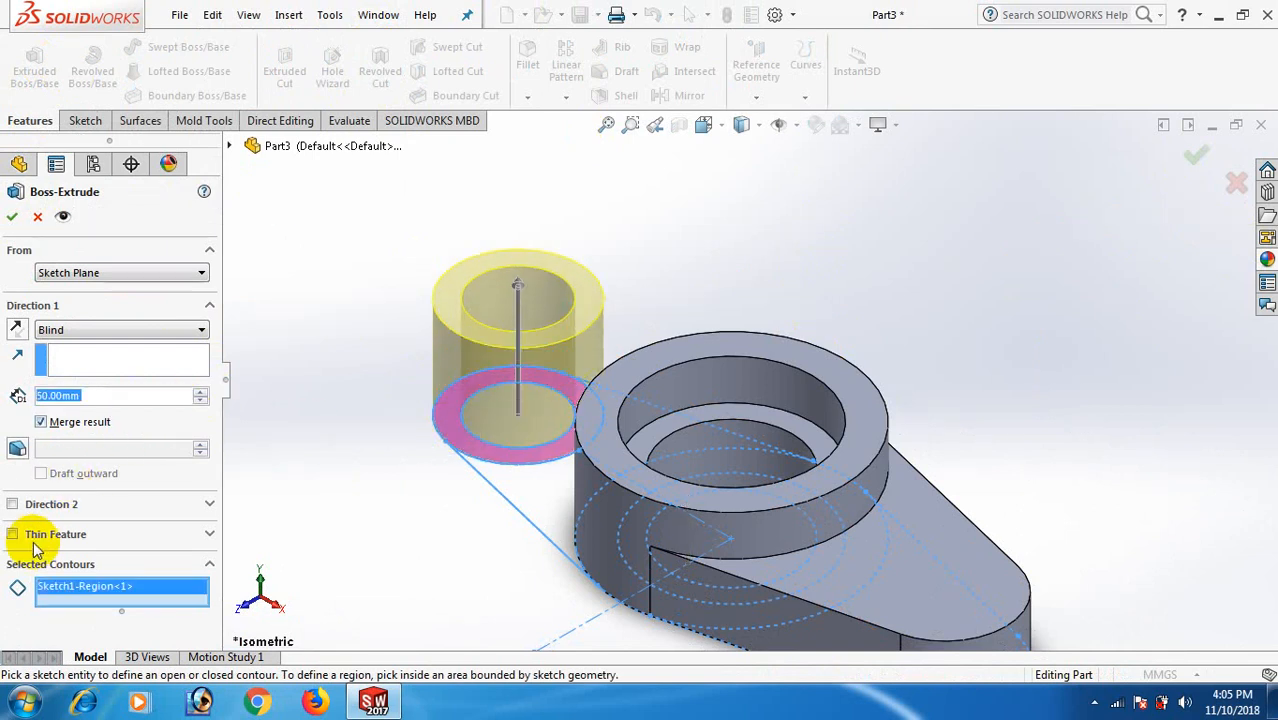
click(14, 507)
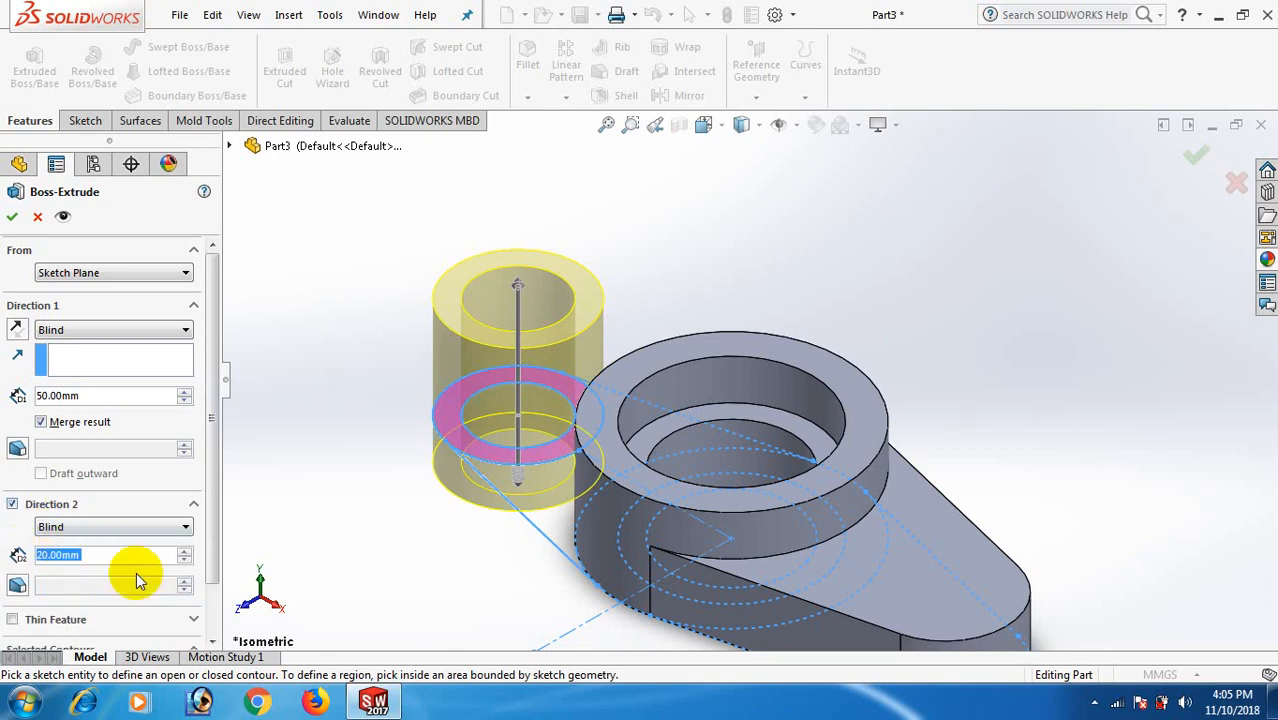
click(12, 216)
click(868, 264)
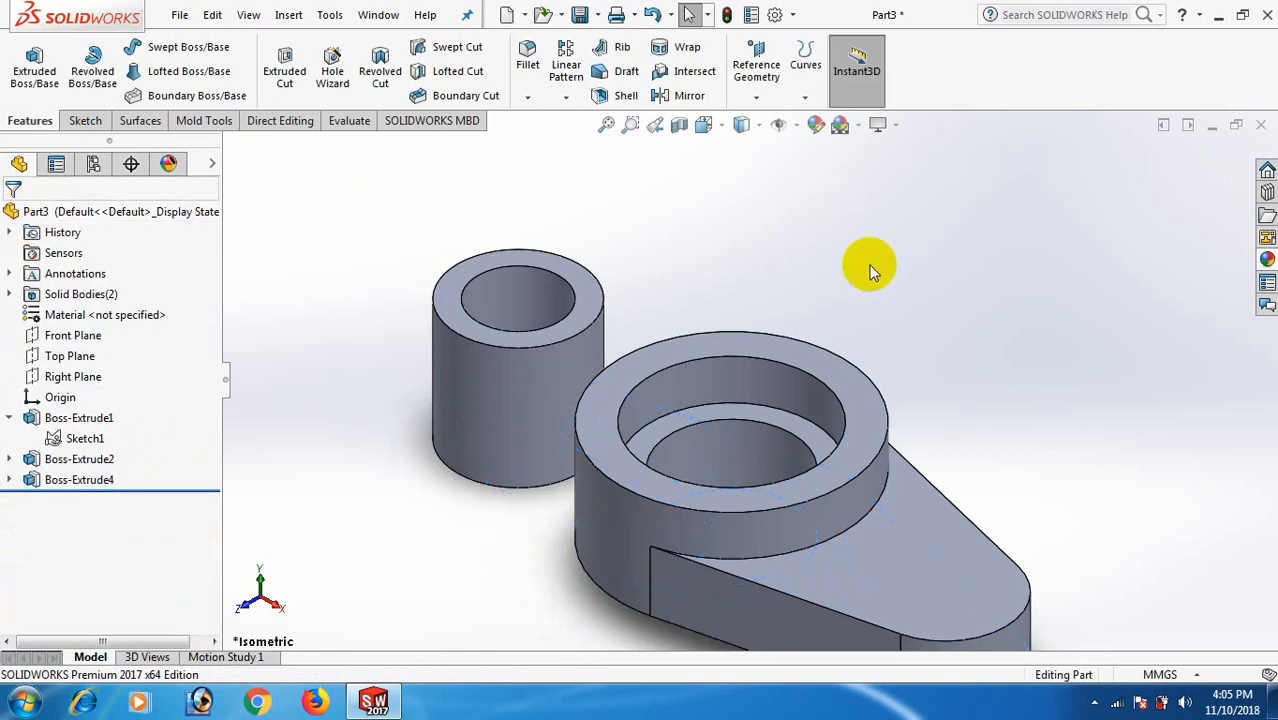
Extrude the left arm region of the first boss's sketch 20 mm blind, merged with the existing bodies.
key(f)
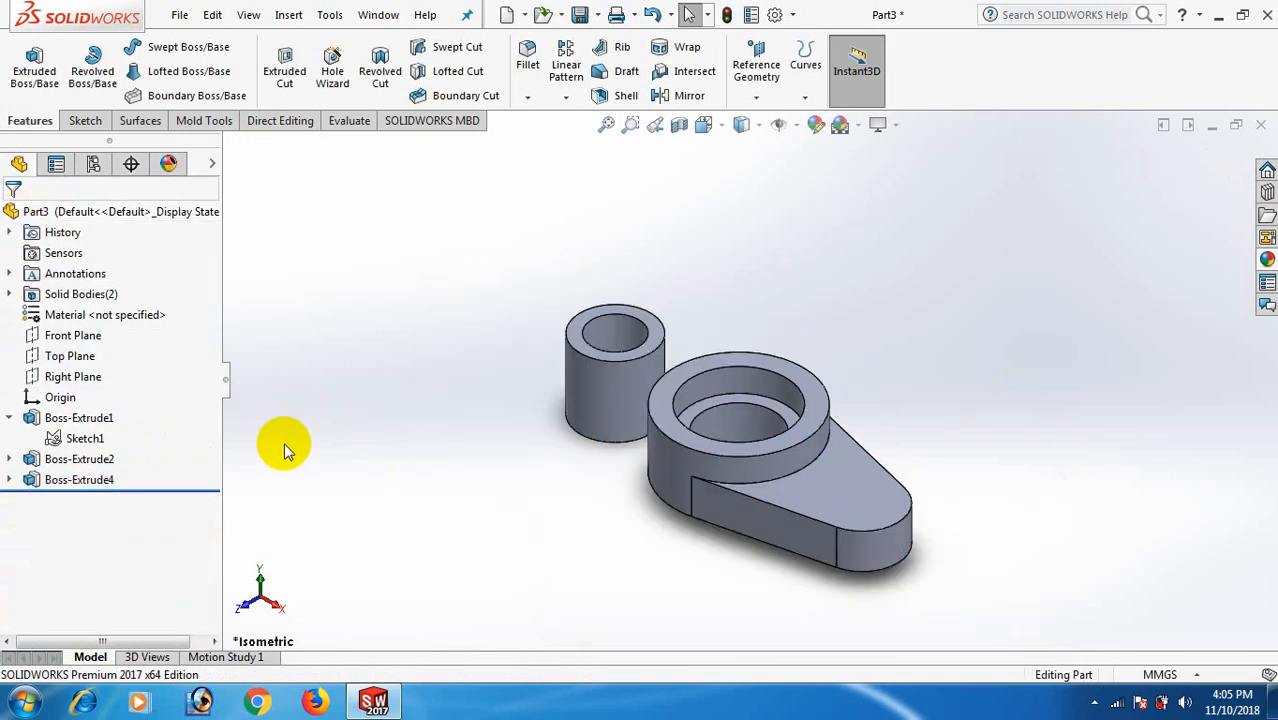
click(80, 439)
click(36, 78)
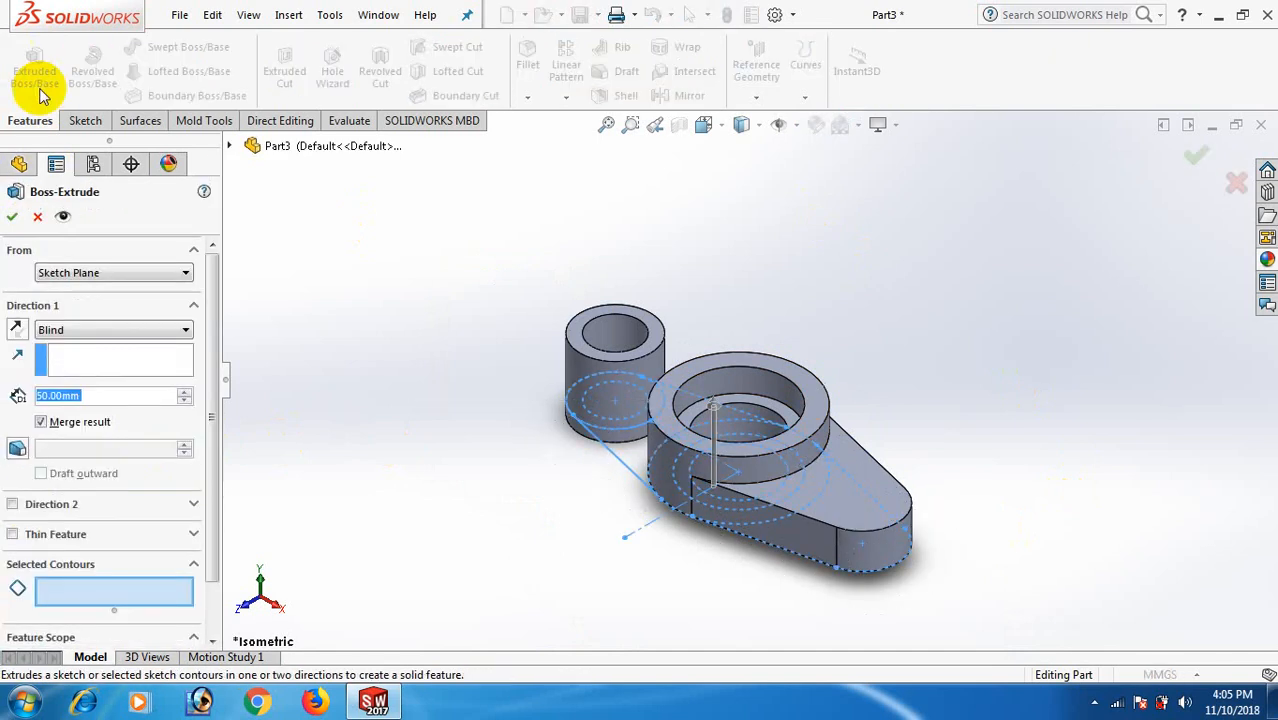
click(633, 453)
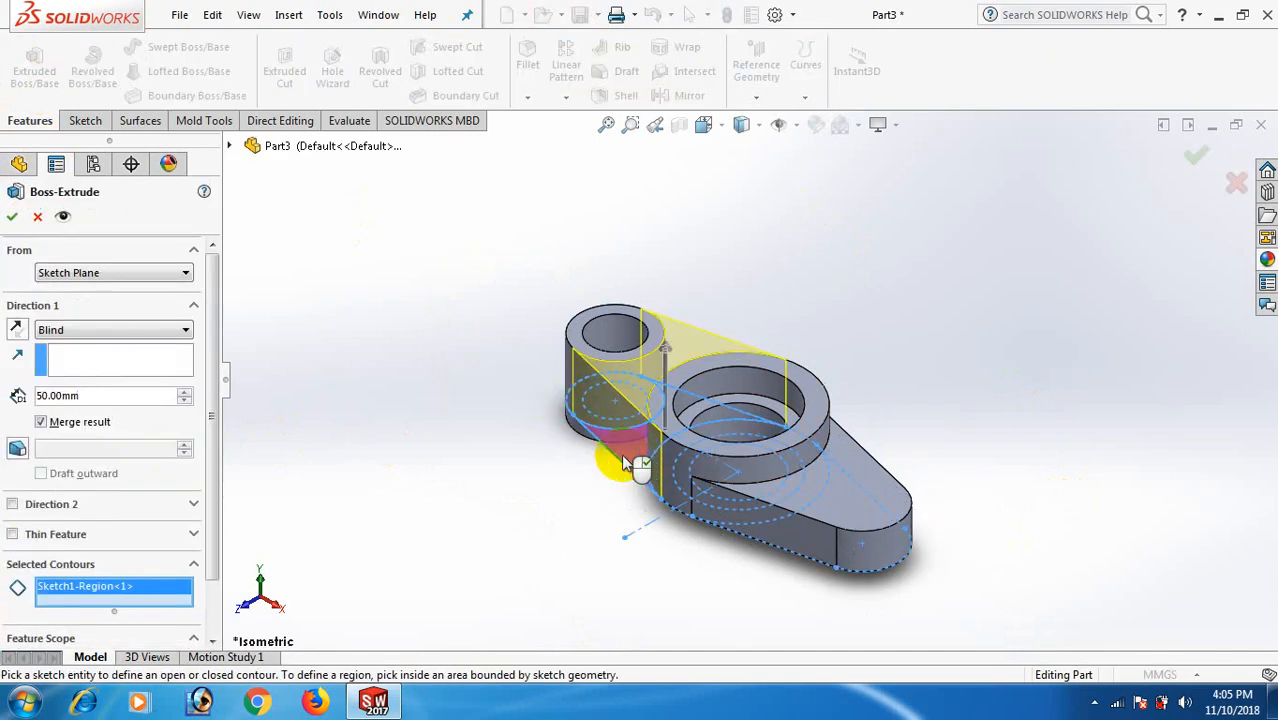
click(185, 402)
click(185, 402)
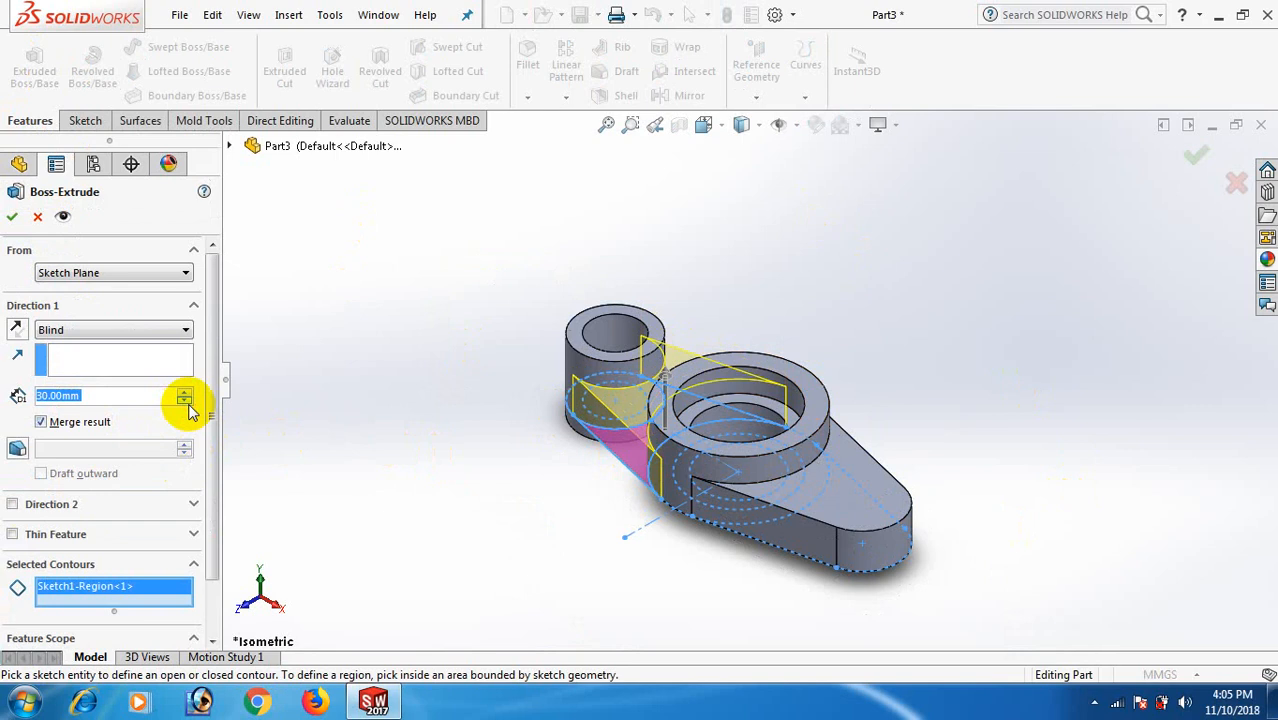
click(186, 402)
click(13, 216)
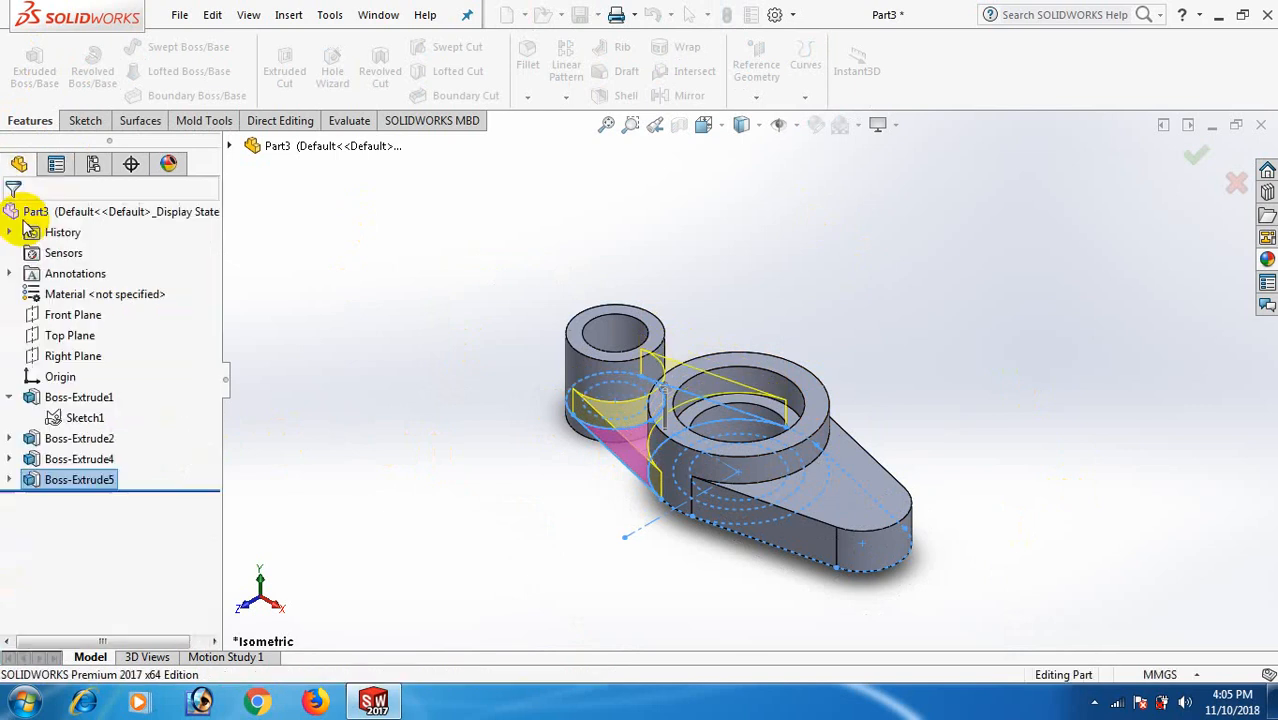
click(1006, 371)
Show the model in isometric view and set its display style to shaded without edges.
key(space)
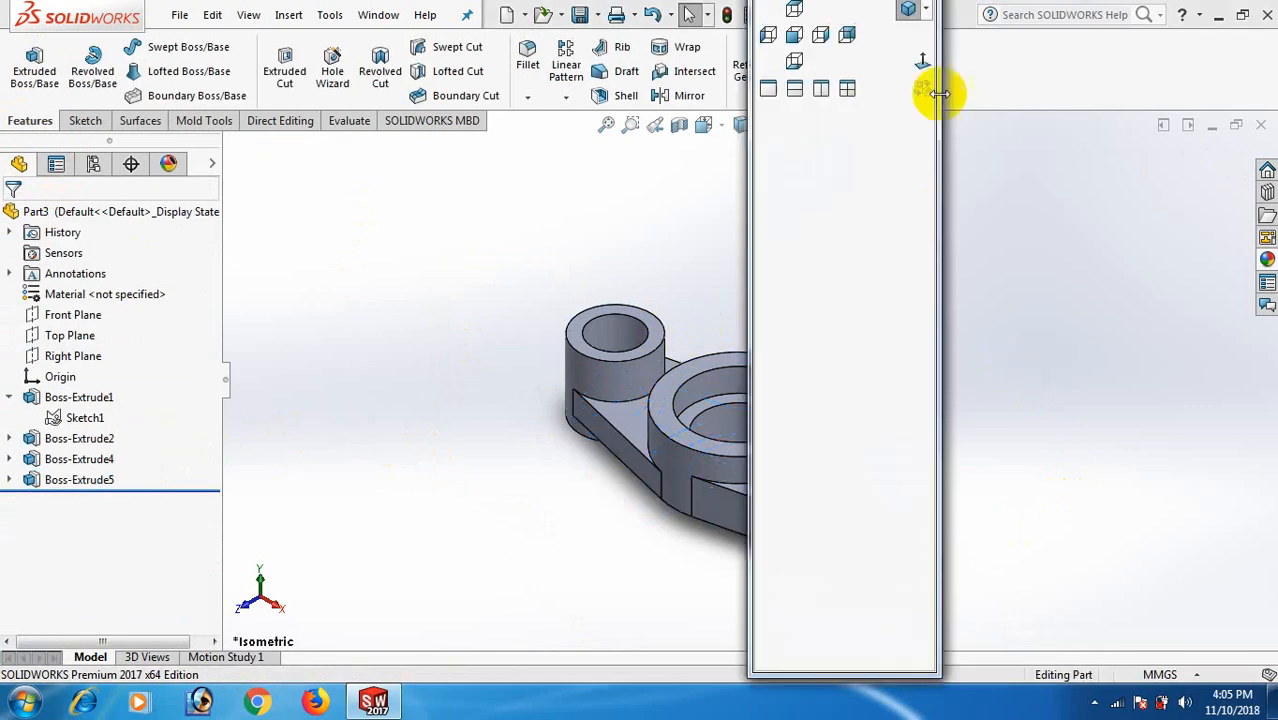
click(910, 10)
middle_drag(1000, 380, 1084, 312)
key(space)
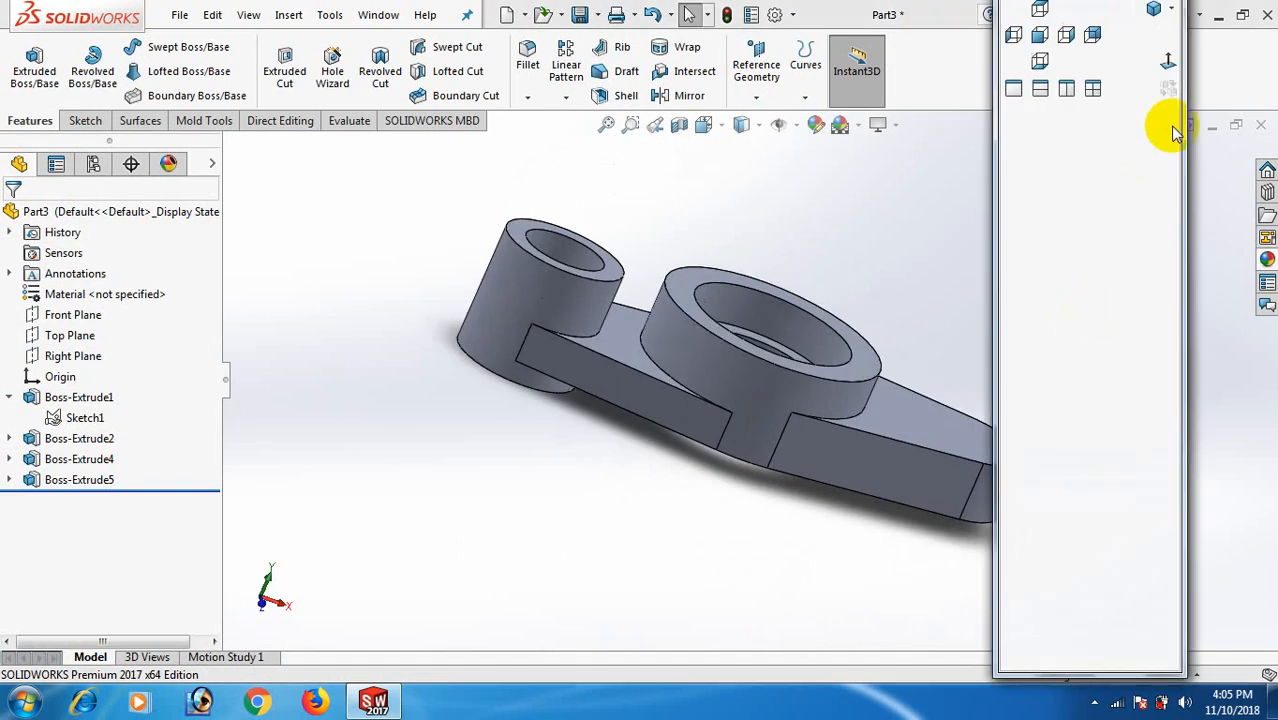
click(1155, 12)
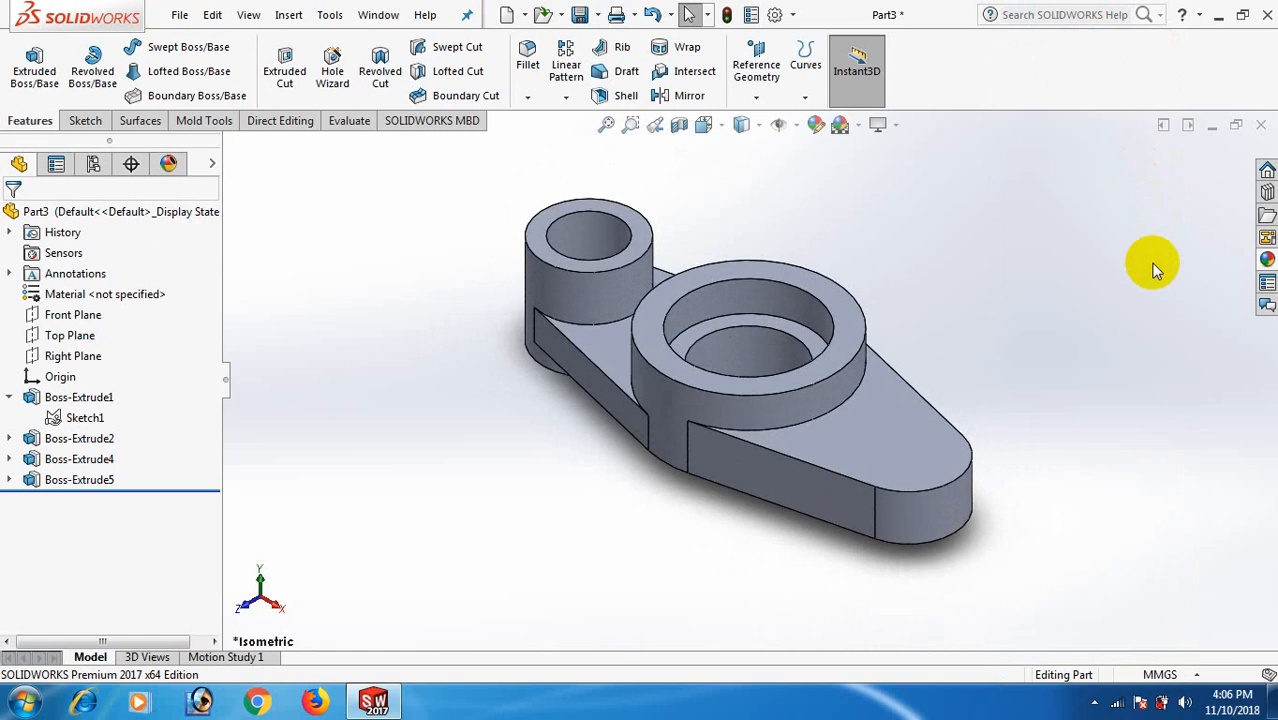
click(757, 131)
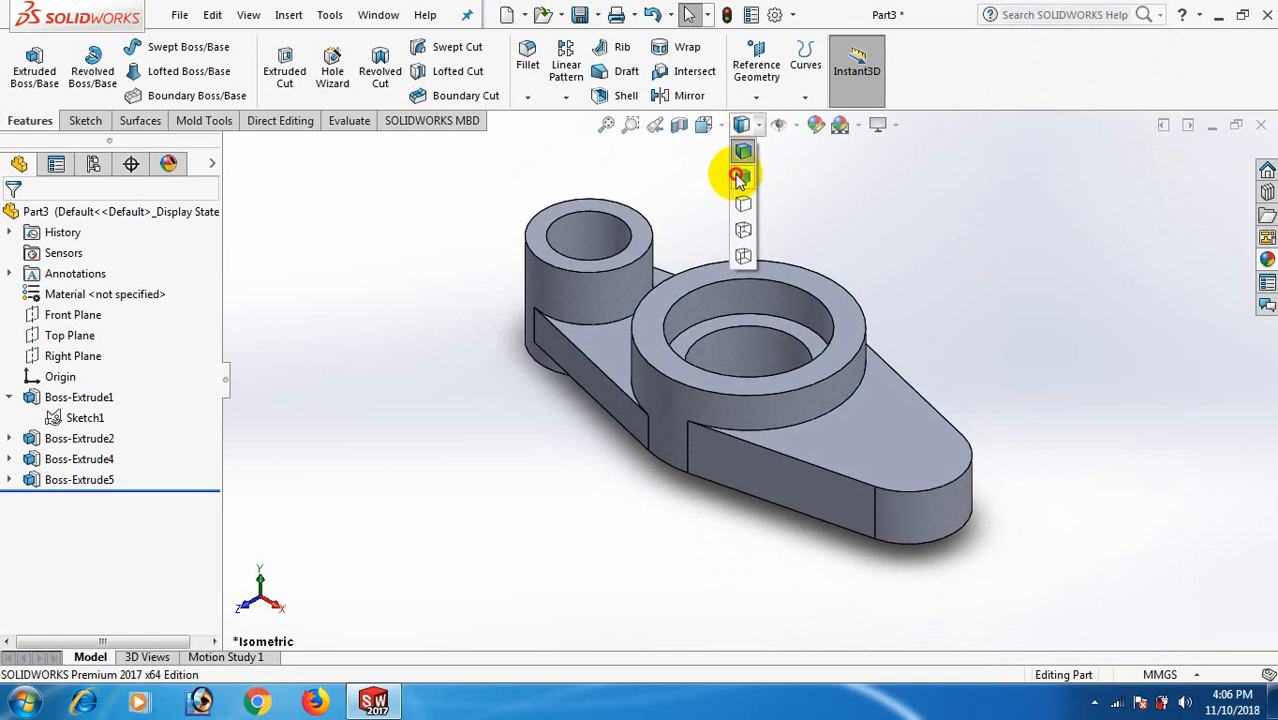
click(741, 172)
scroll(687, 233, down, 3)
click(614, 270)
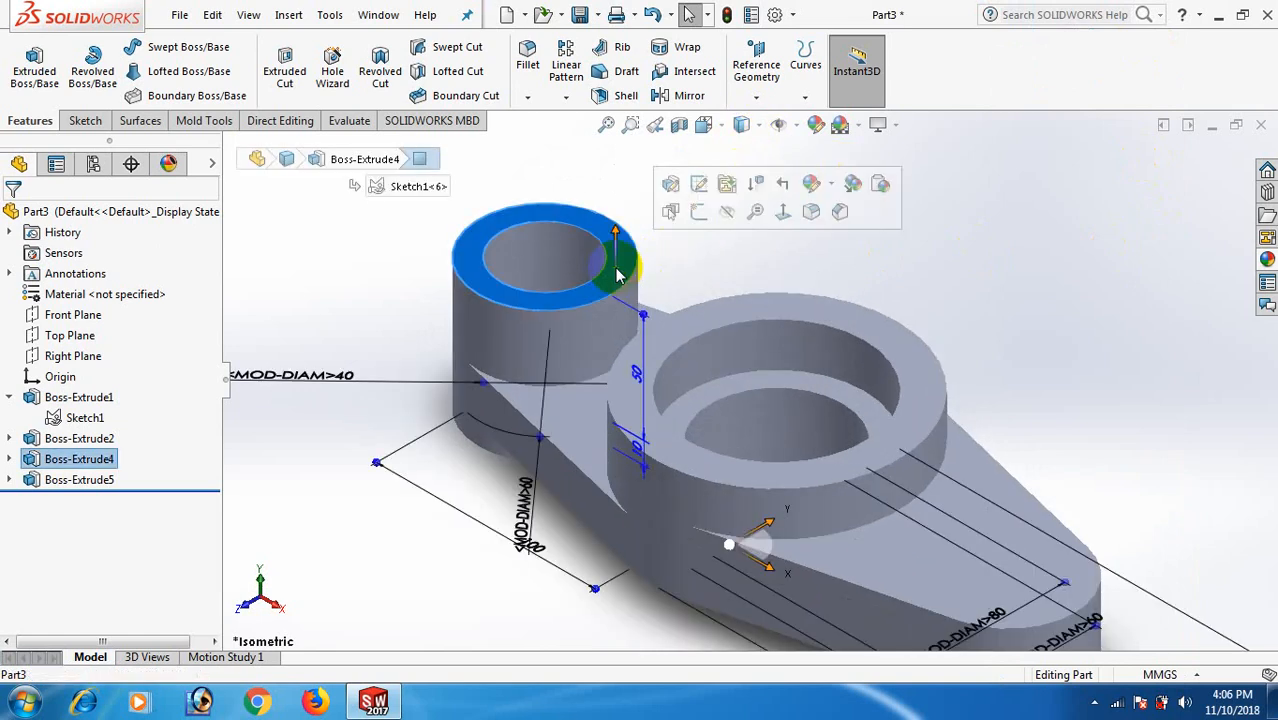
click(693, 226)
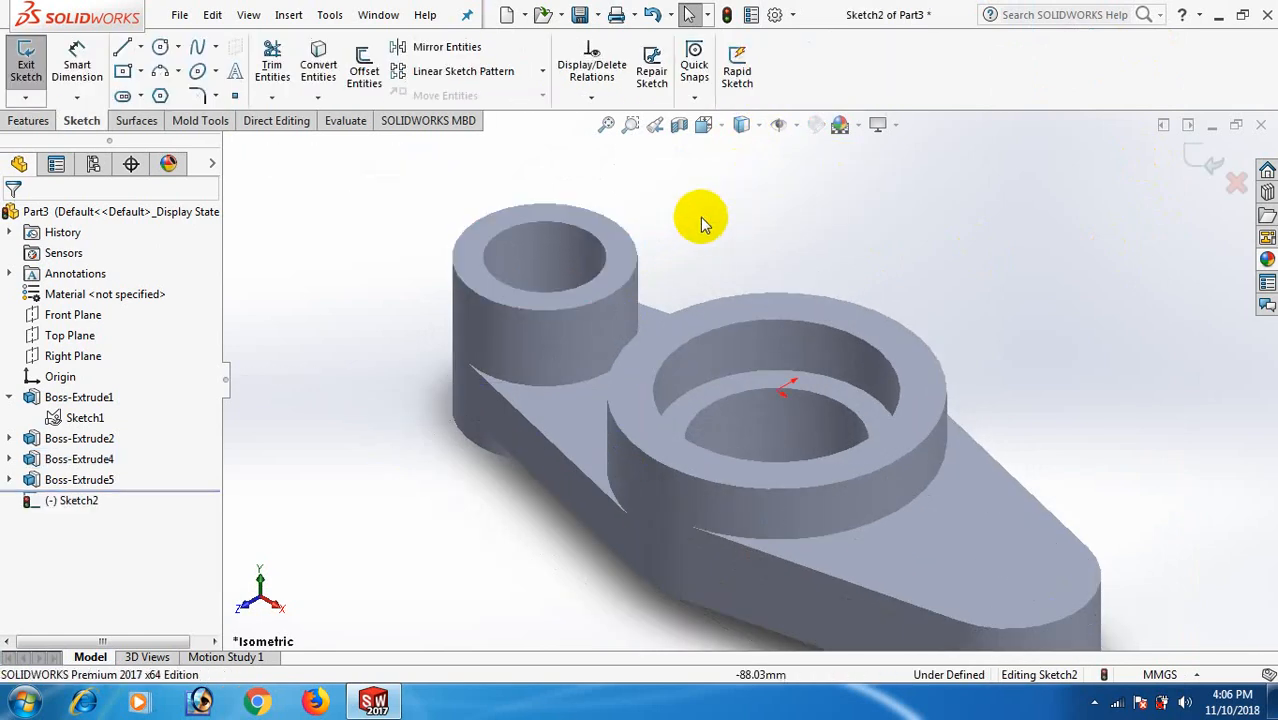
click(530, 228)
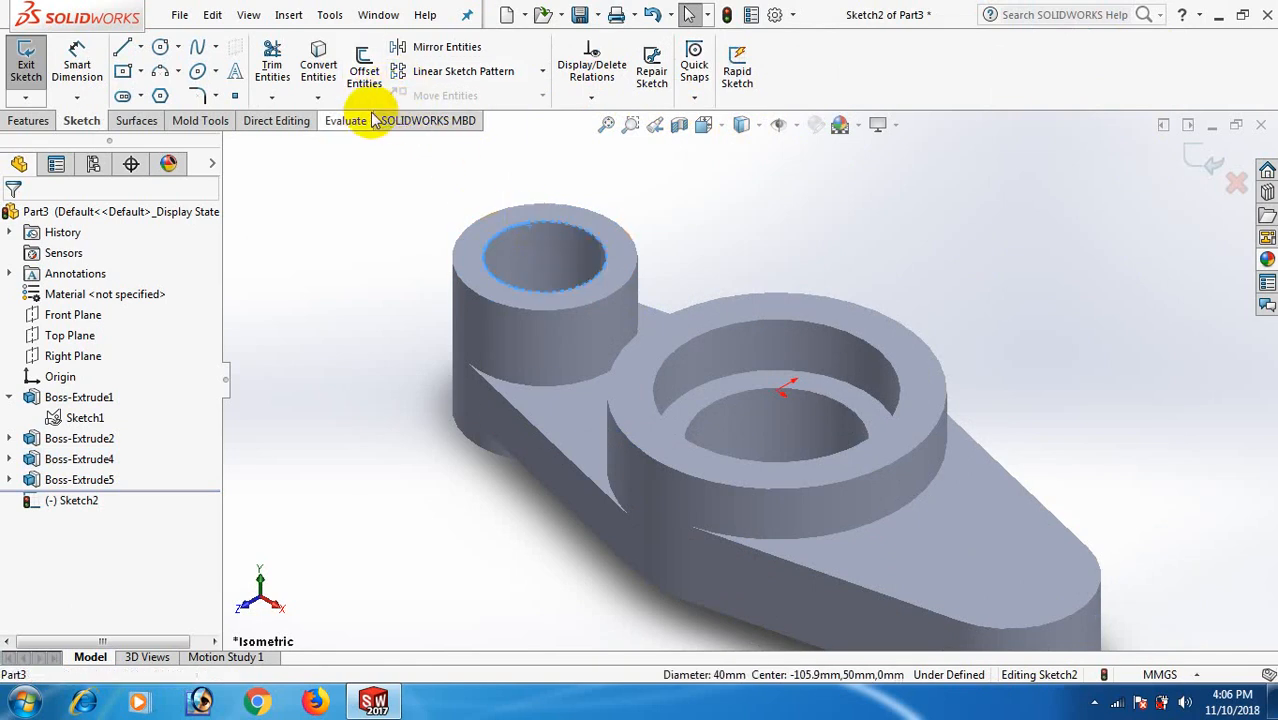
click(314, 73)
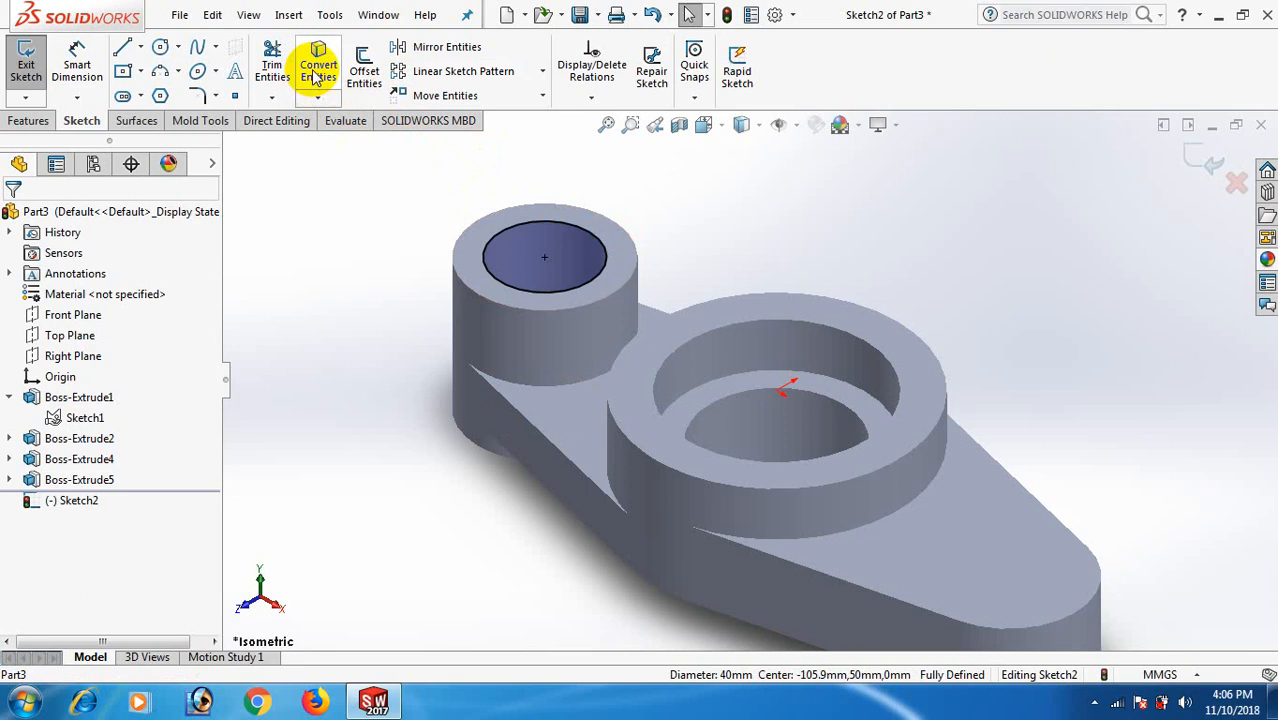
click(725, 176)
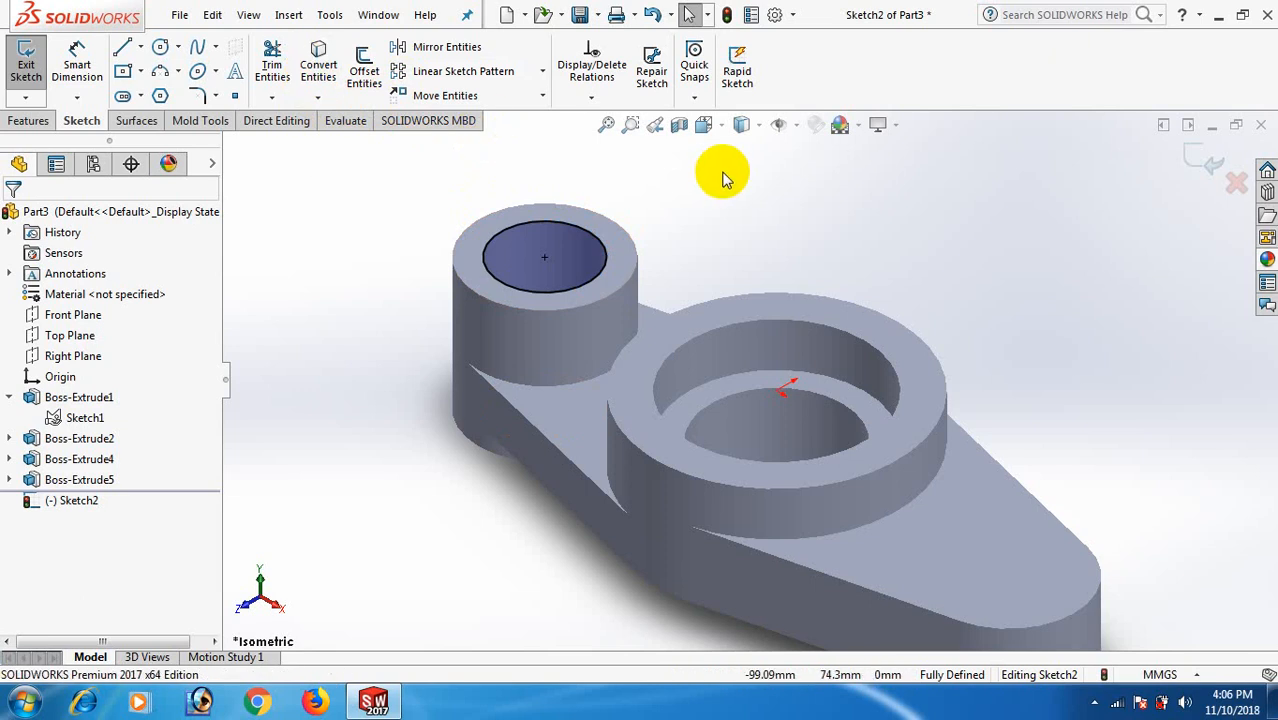
key(ctrl+z)
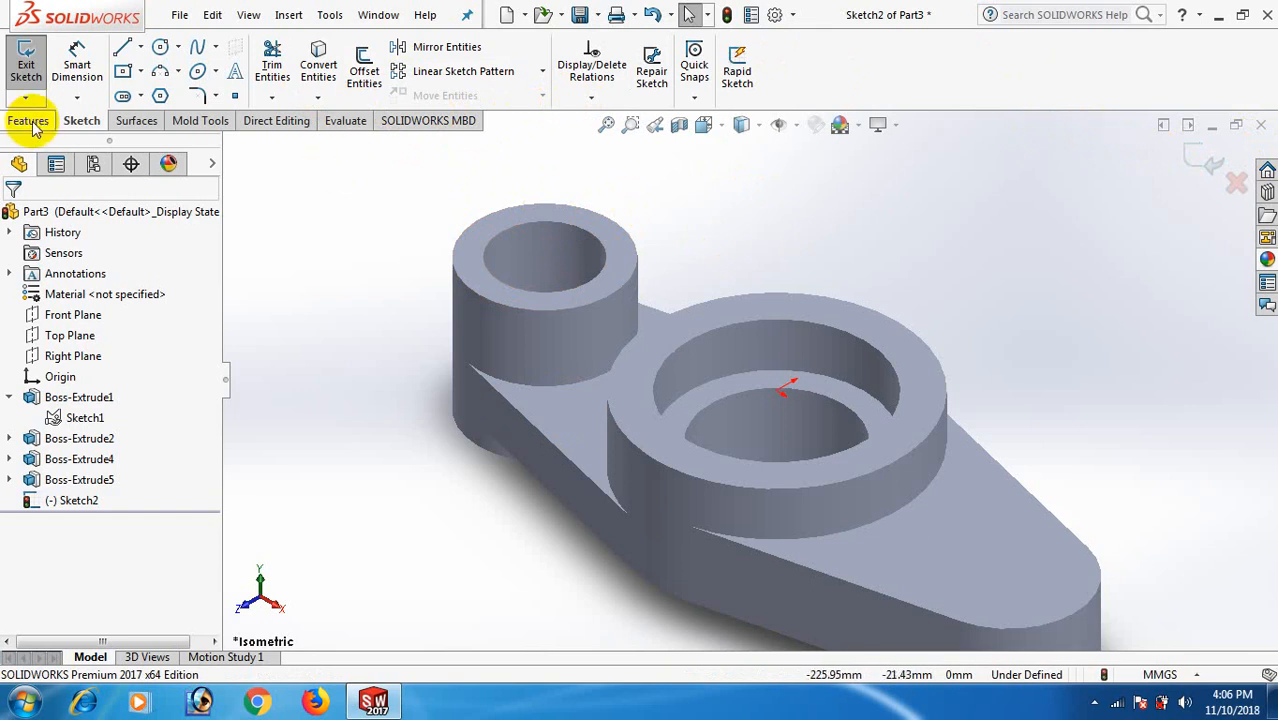
click(215, 96)
click(226, 142)
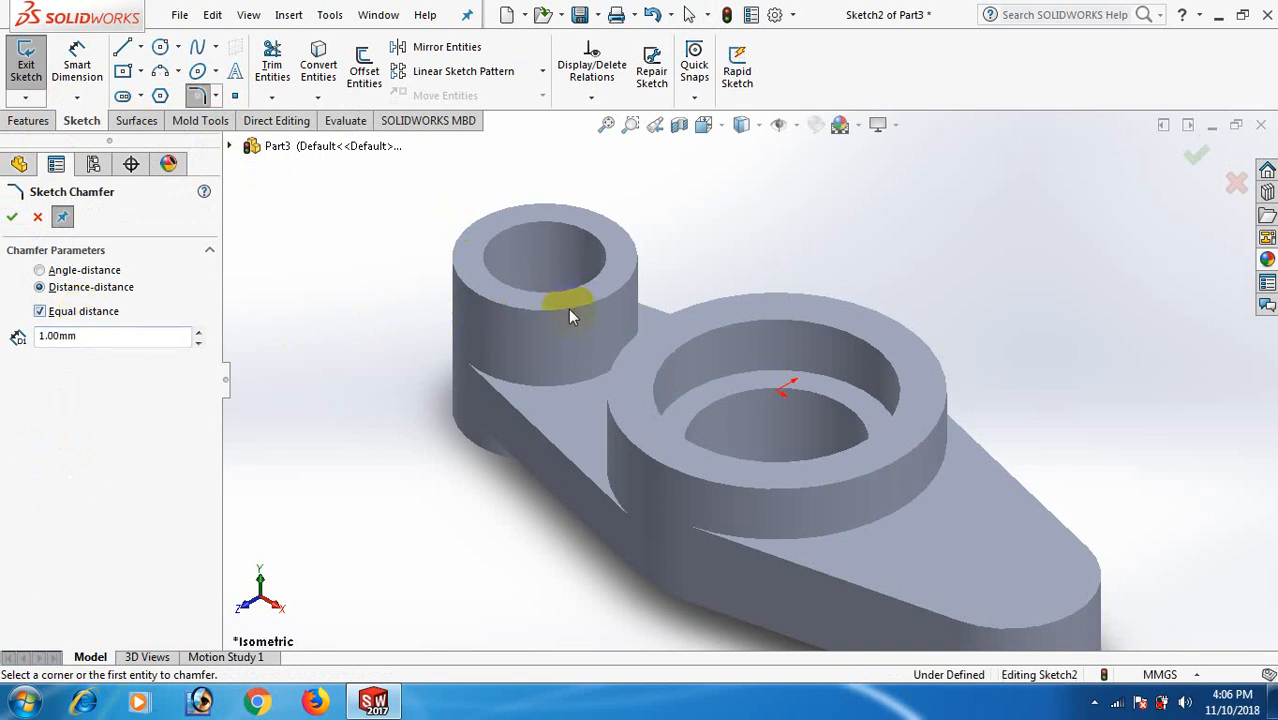
click(37, 216)
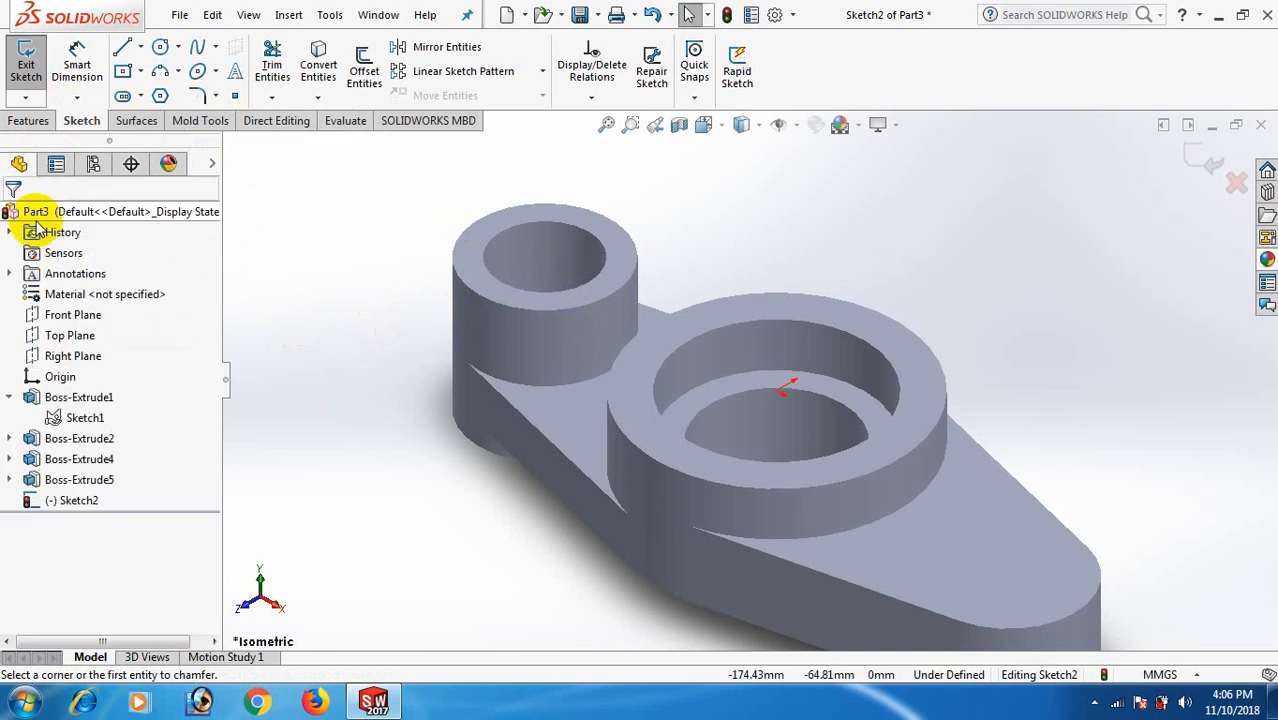
click(28, 120)
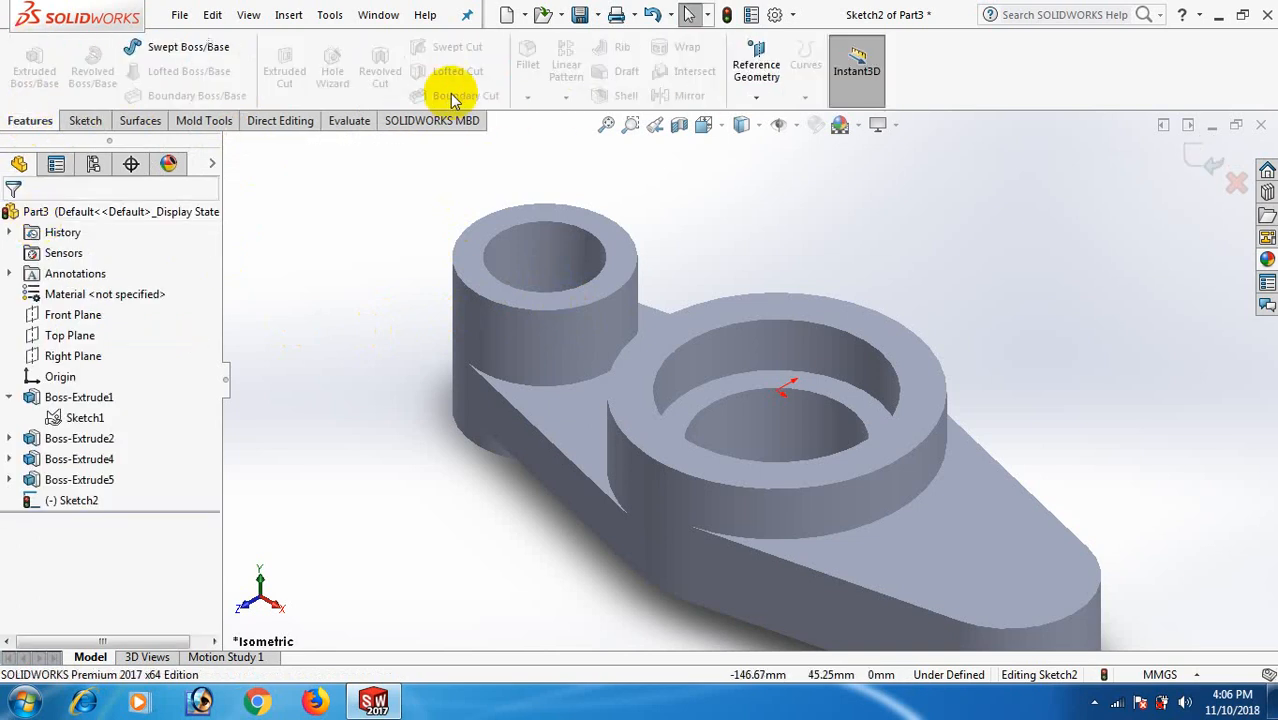
click(1230, 175)
Set up a symmetric distance-distance chamfer of 1 mm on the left ring's outer top edge.
click(530, 96)
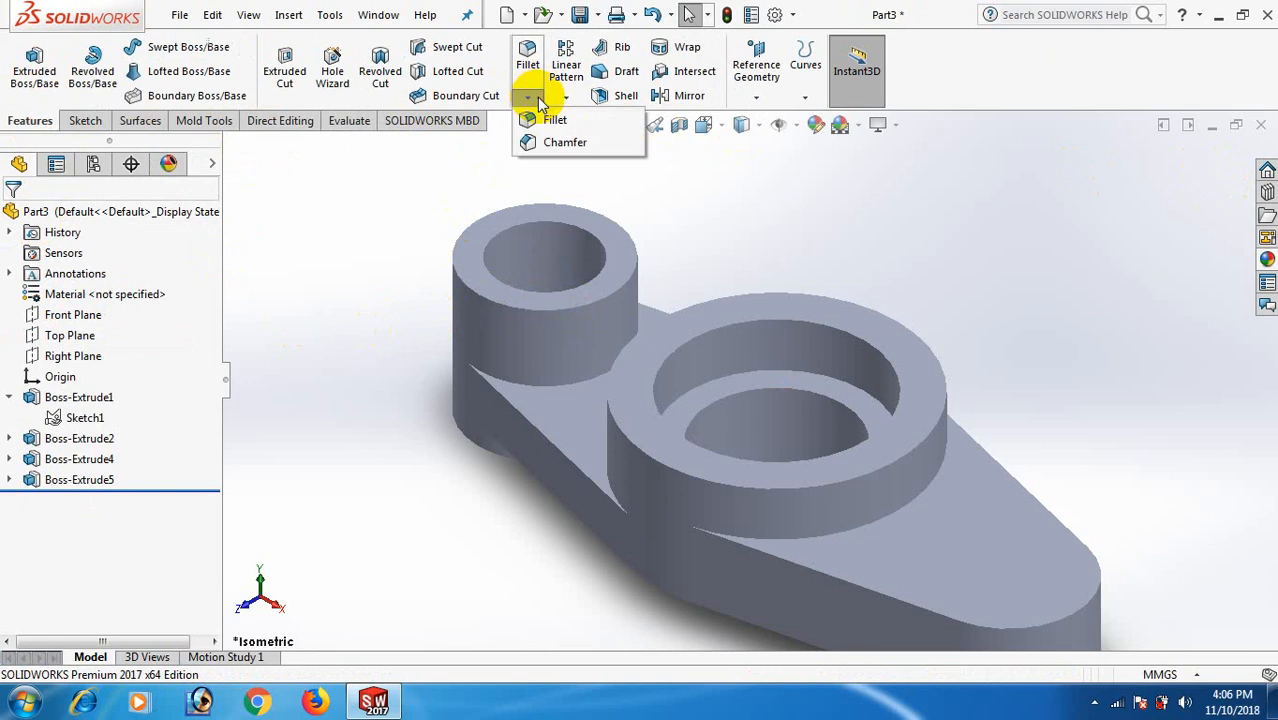
click(544, 137)
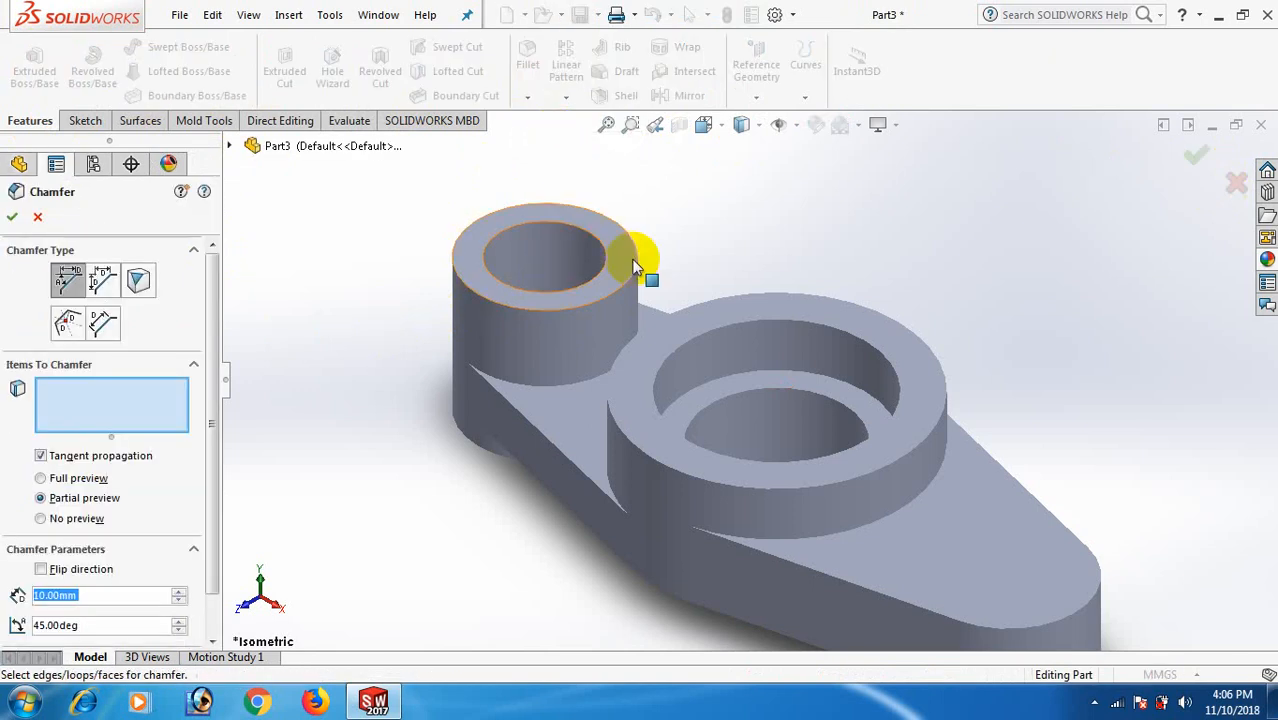
click(583, 313)
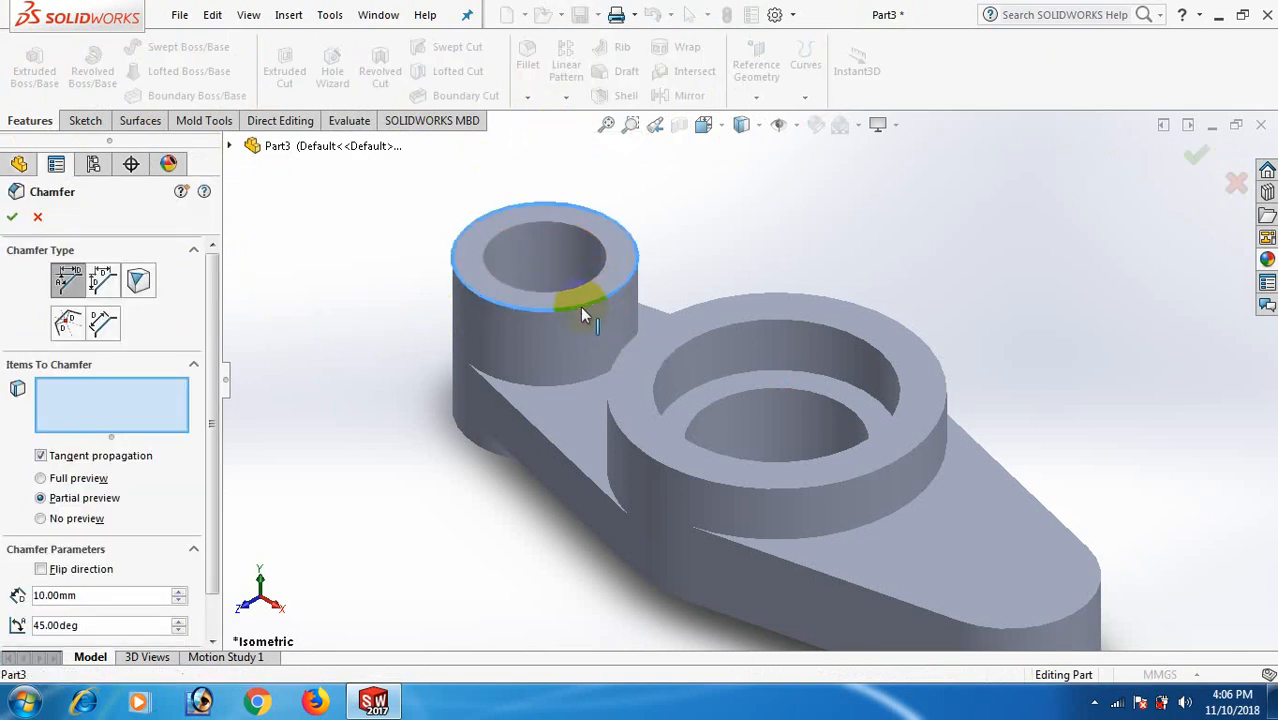
click(101, 286)
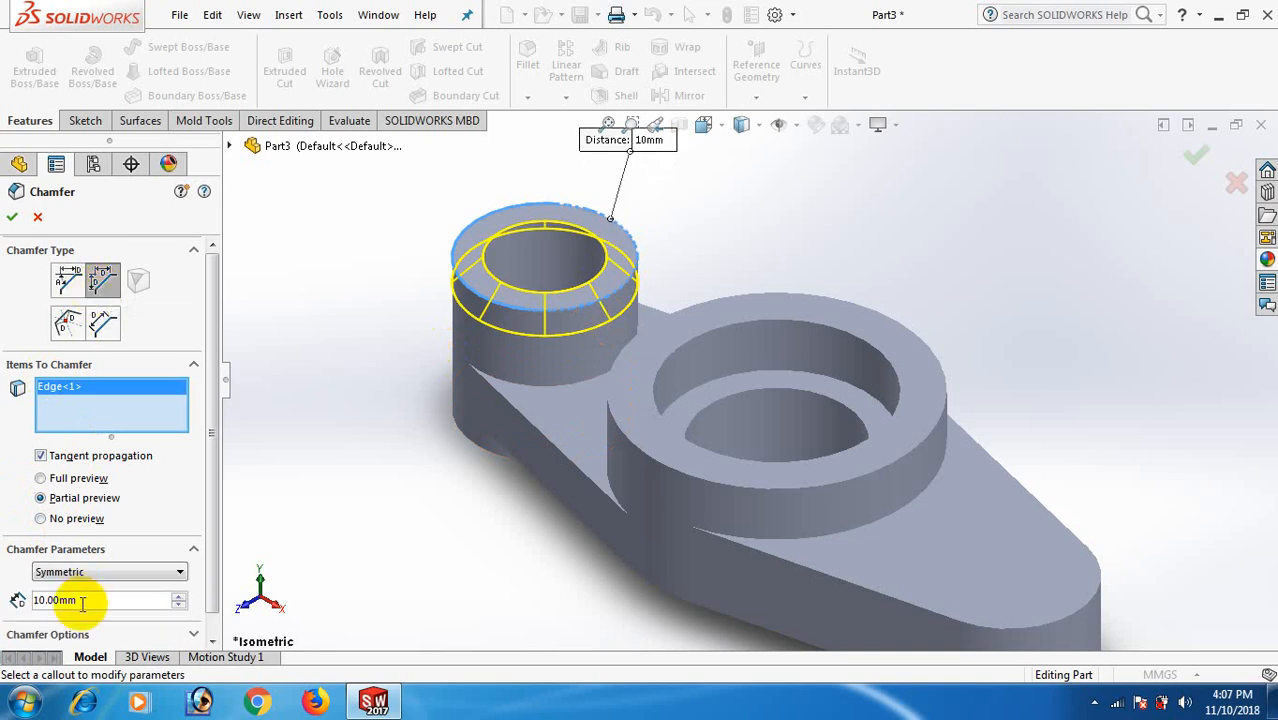
drag(83, 601, 10, 580)
text(1)
key(Return)
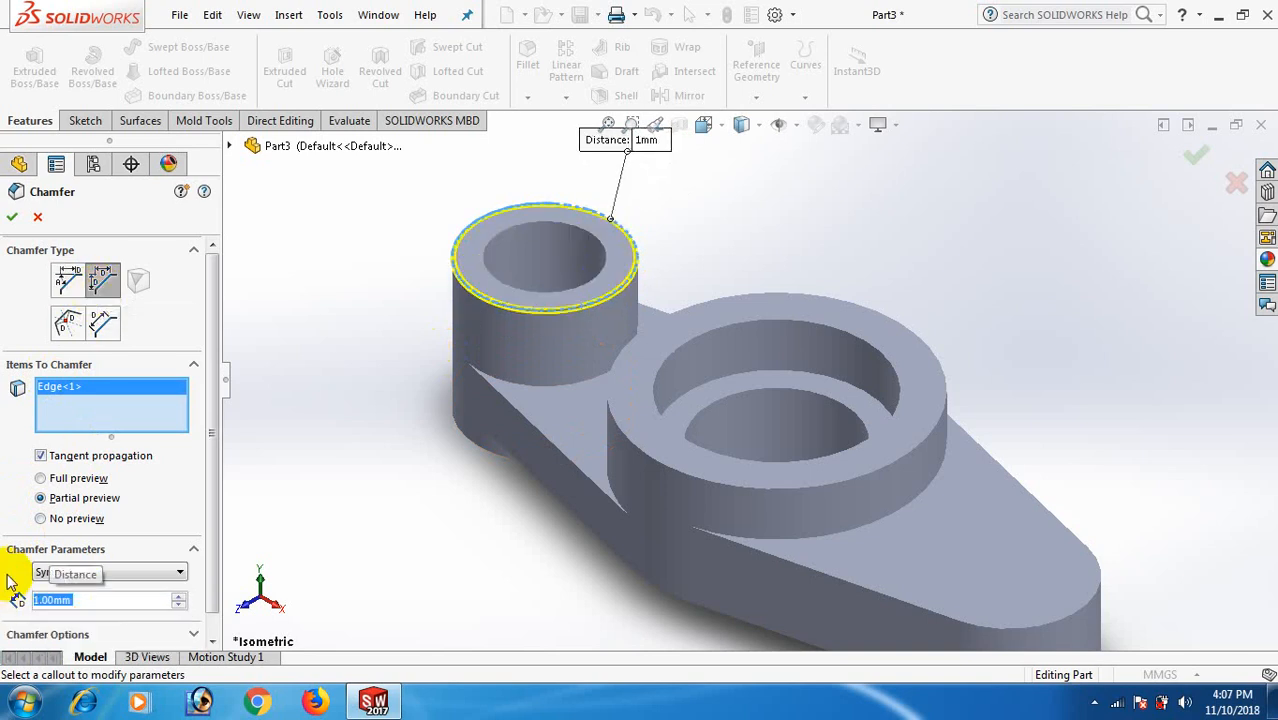
Add the hub's outer top edge, the right arm's top edges and end arc, and both left arm top edges, and apply the chamfer.
click(813, 497)
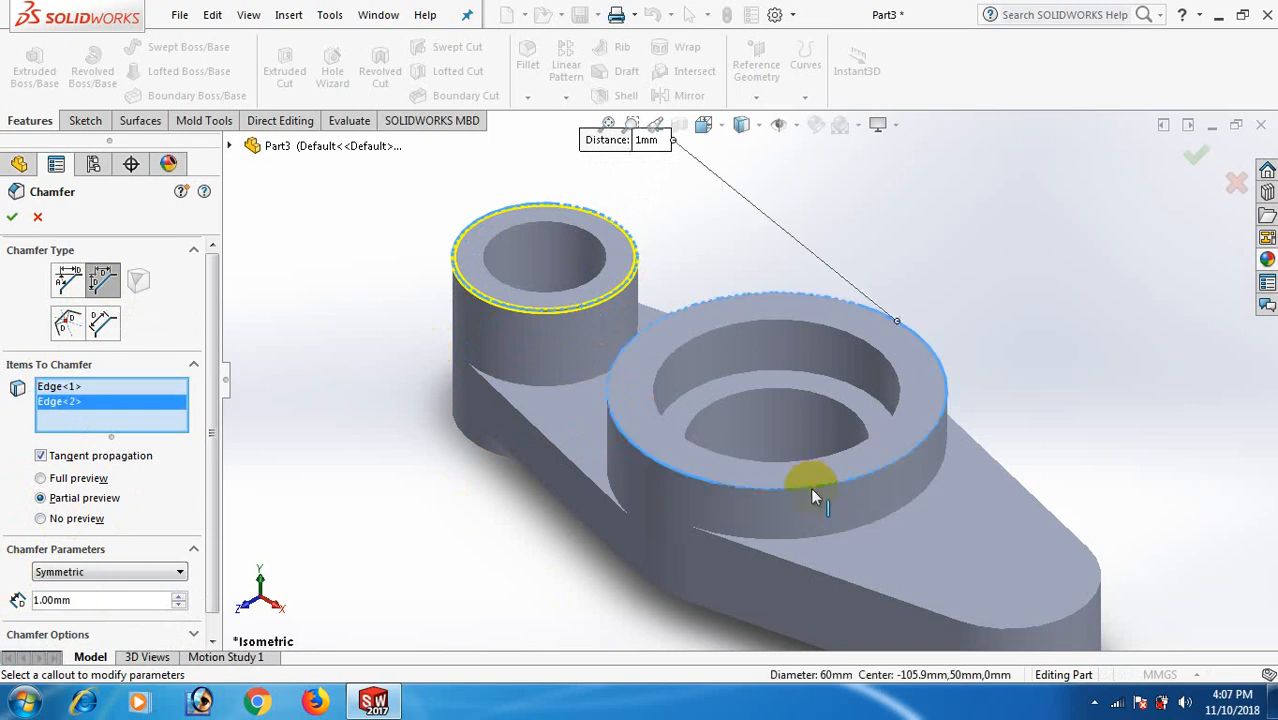
click(853, 587)
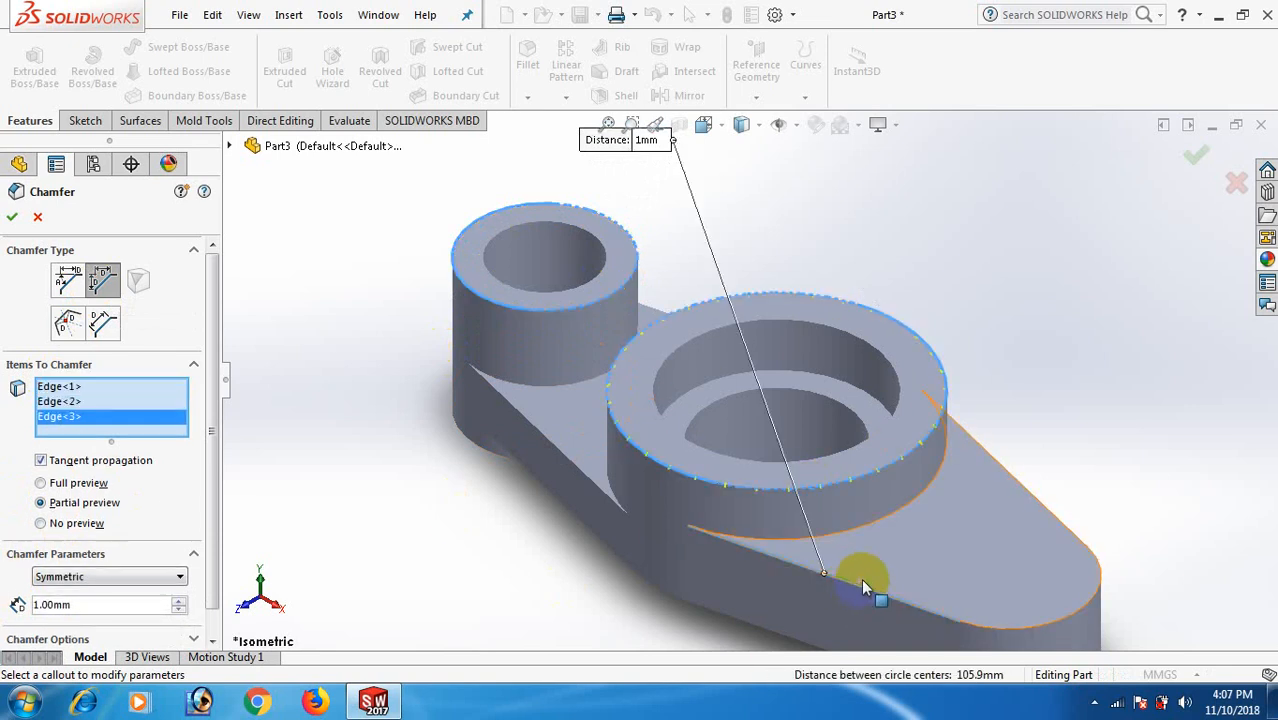
click(1062, 618)
click(1077, 532)
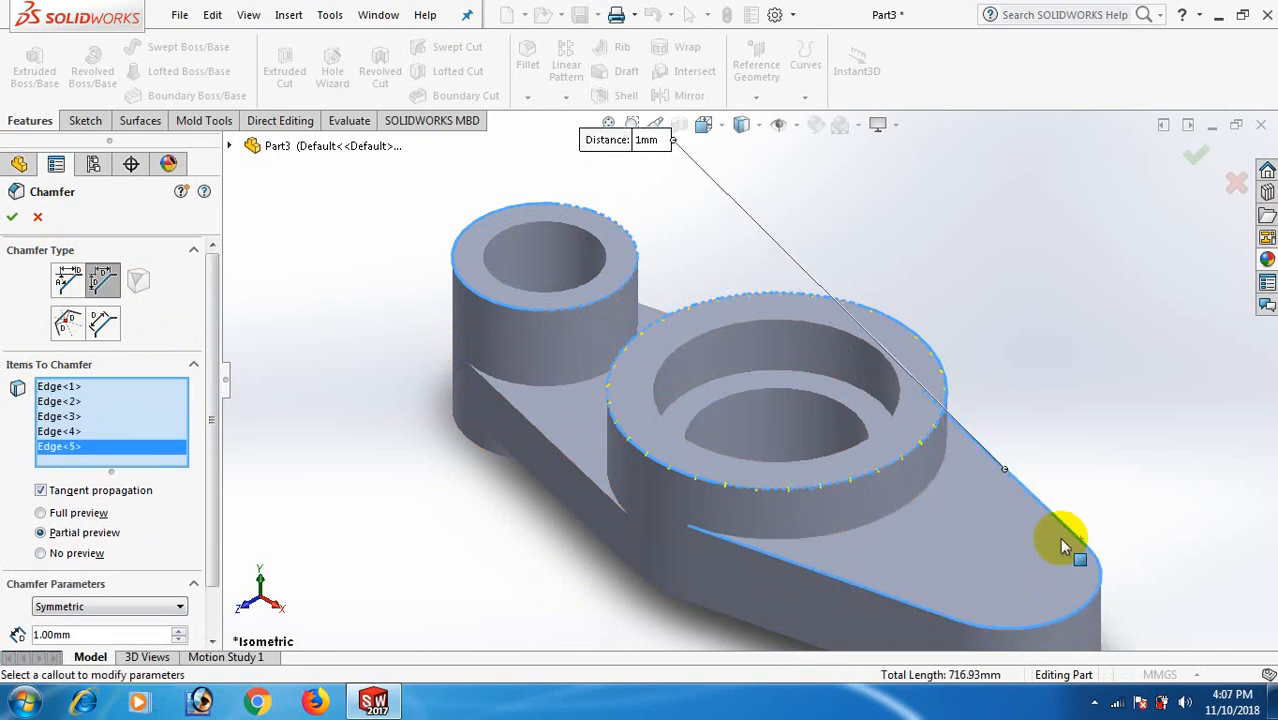
click(573, 460)
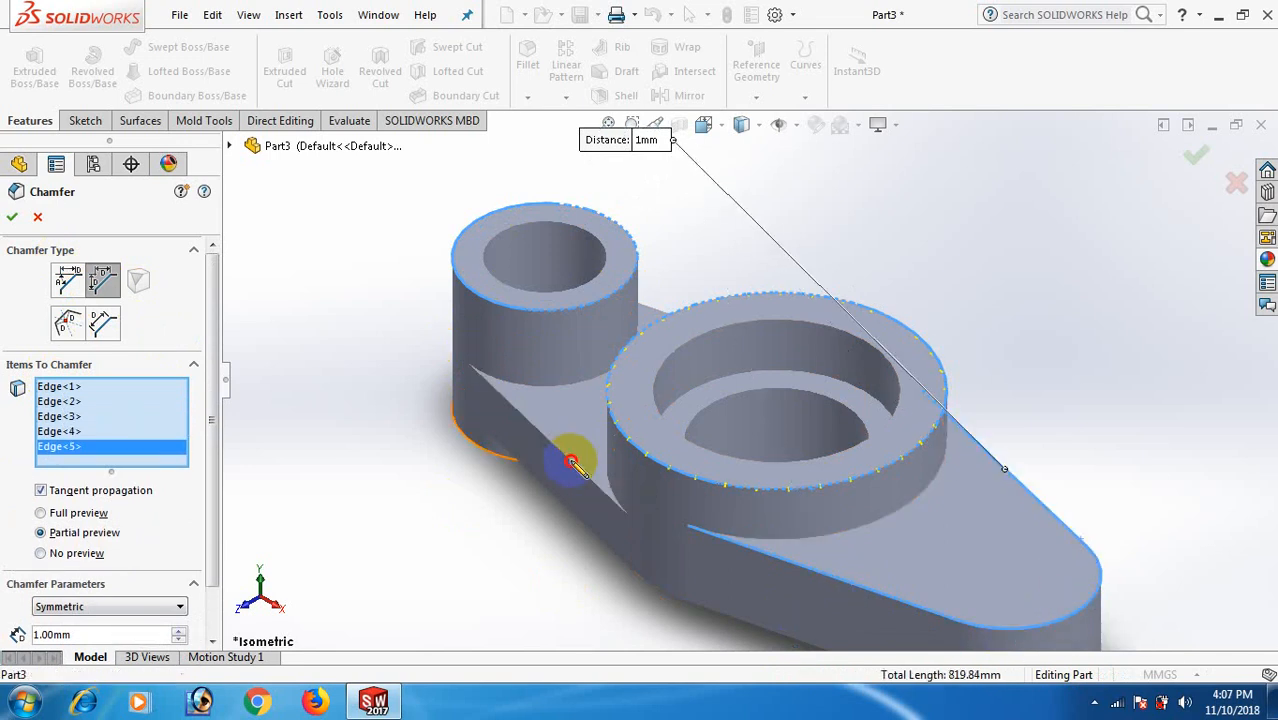
scroll(1144, 443, up, 3)
middle_drag(1141, 442, 921, 514)
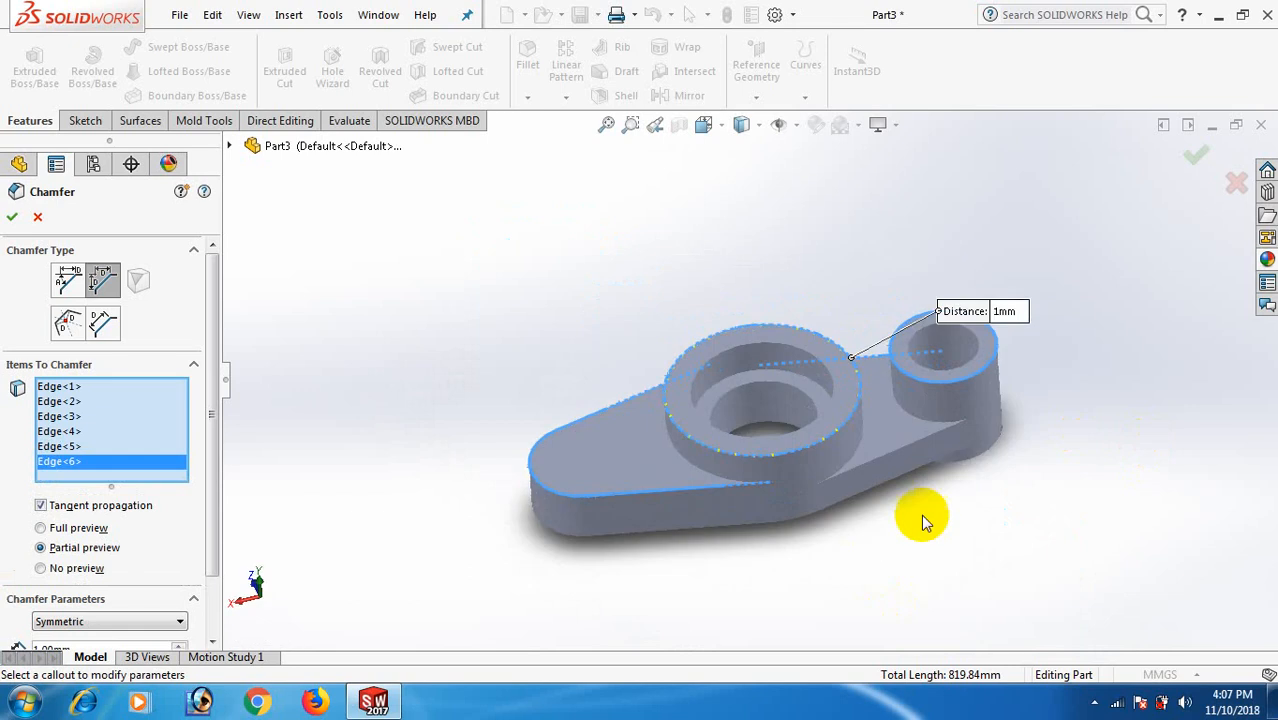
click(903, 458)
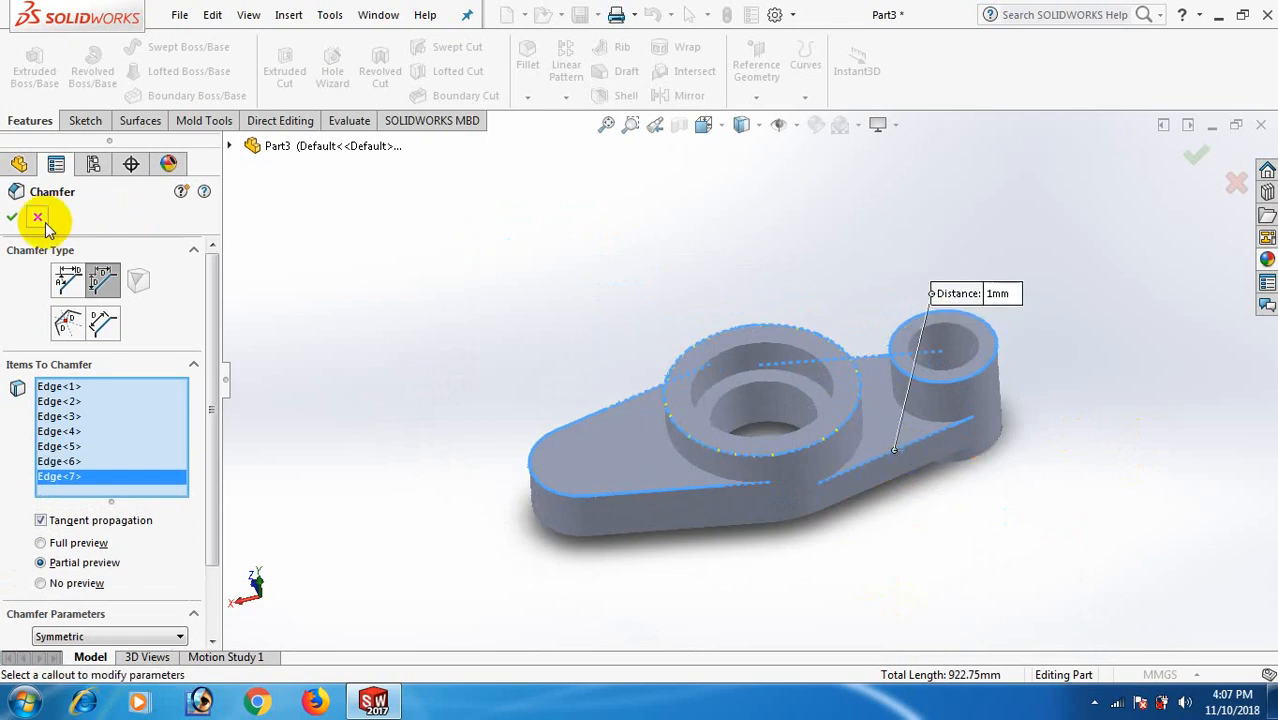
click(12, 217)
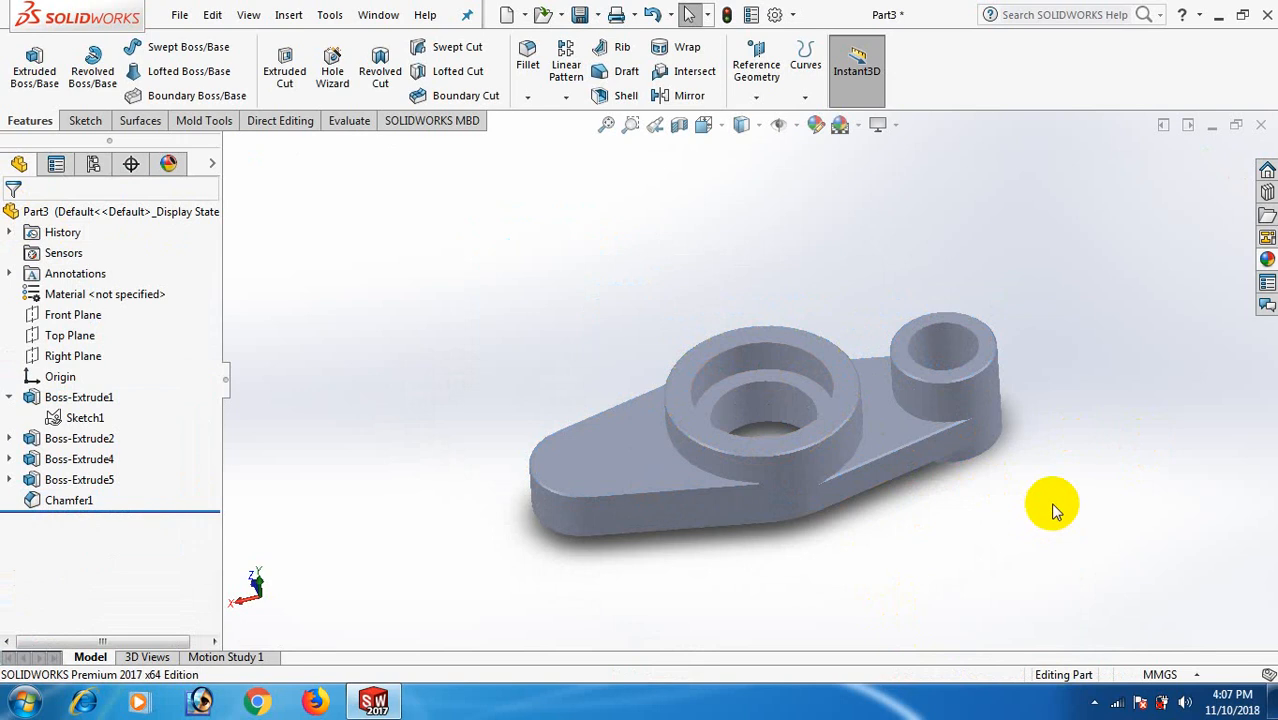
Start a sketch on the left ring's top face in isometric view and convert the 40 mm bore edge into a sketch circle.
key(space)
click(1122, 10)
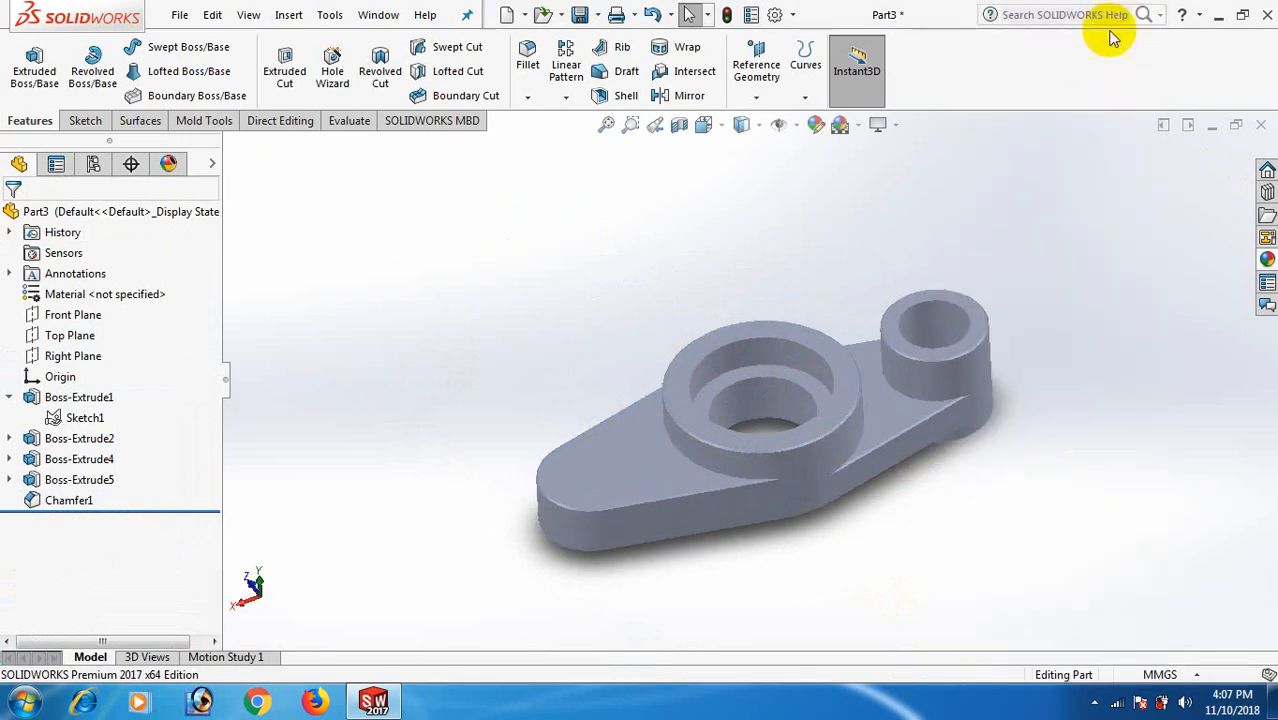
scroll(542, 228, down, 3)
scroll(770, 320, down, 5)
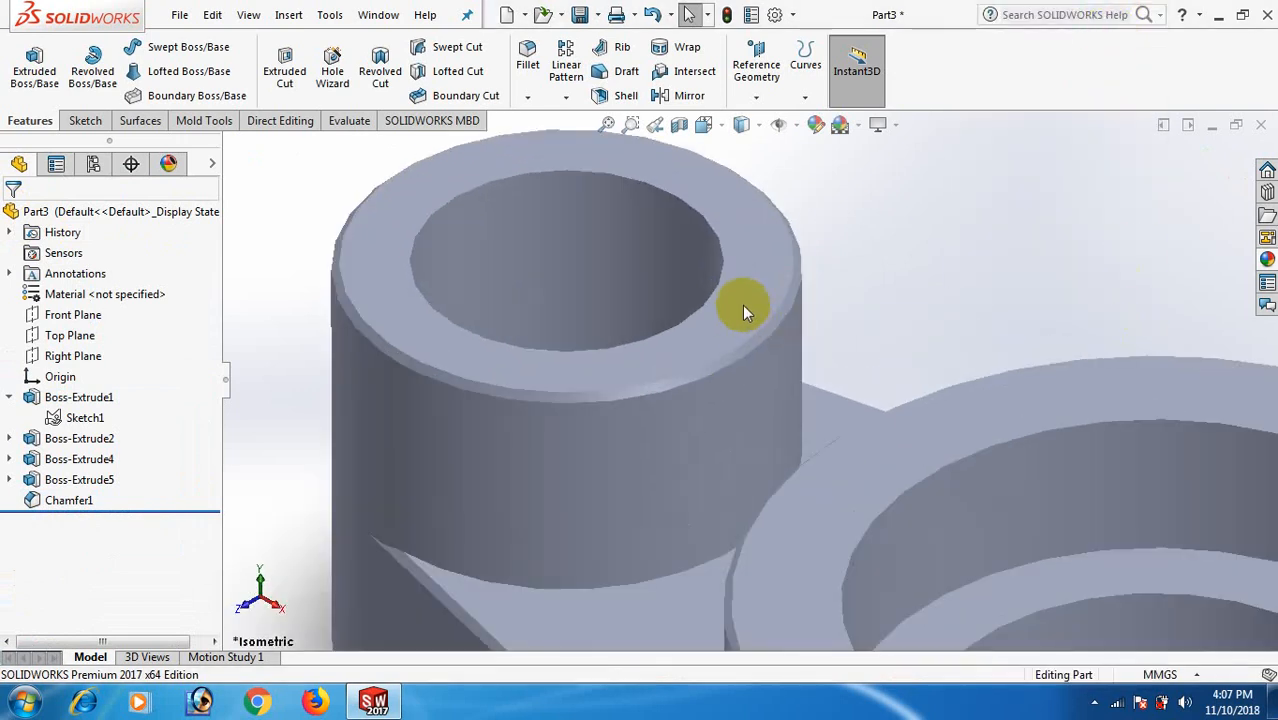
click(742, 304)
click(831, 254)
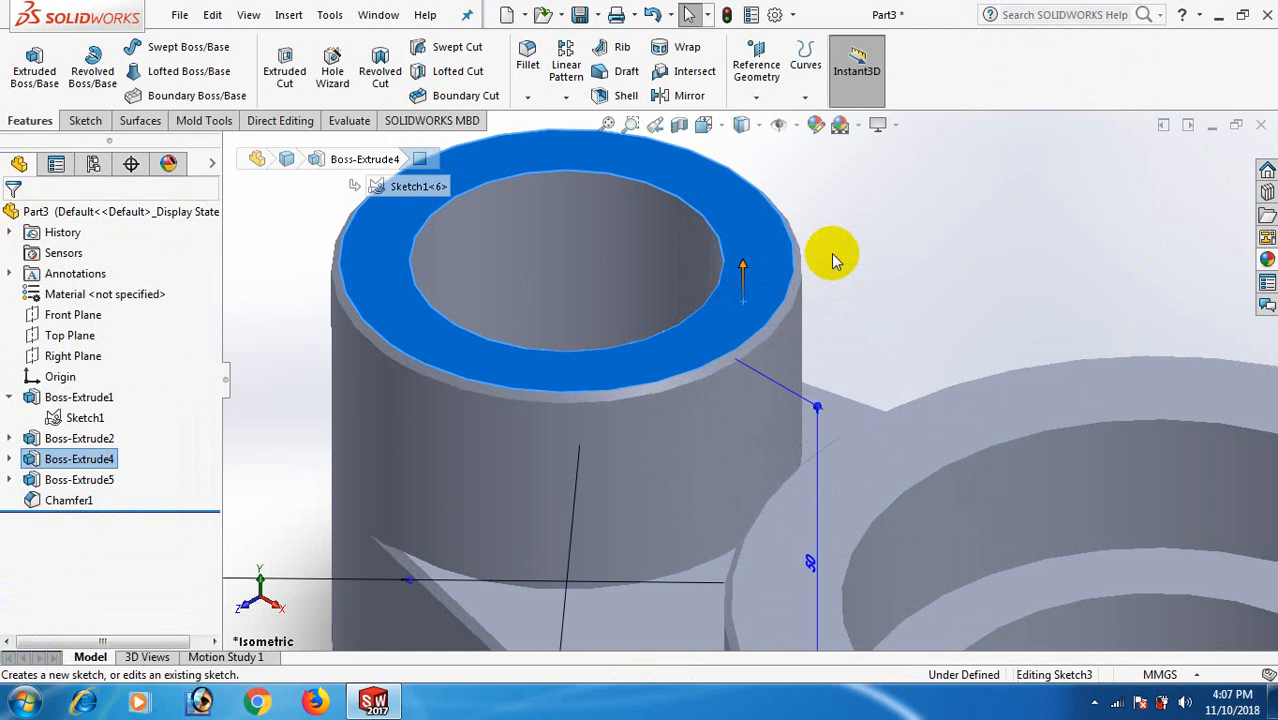
click(720, 283)
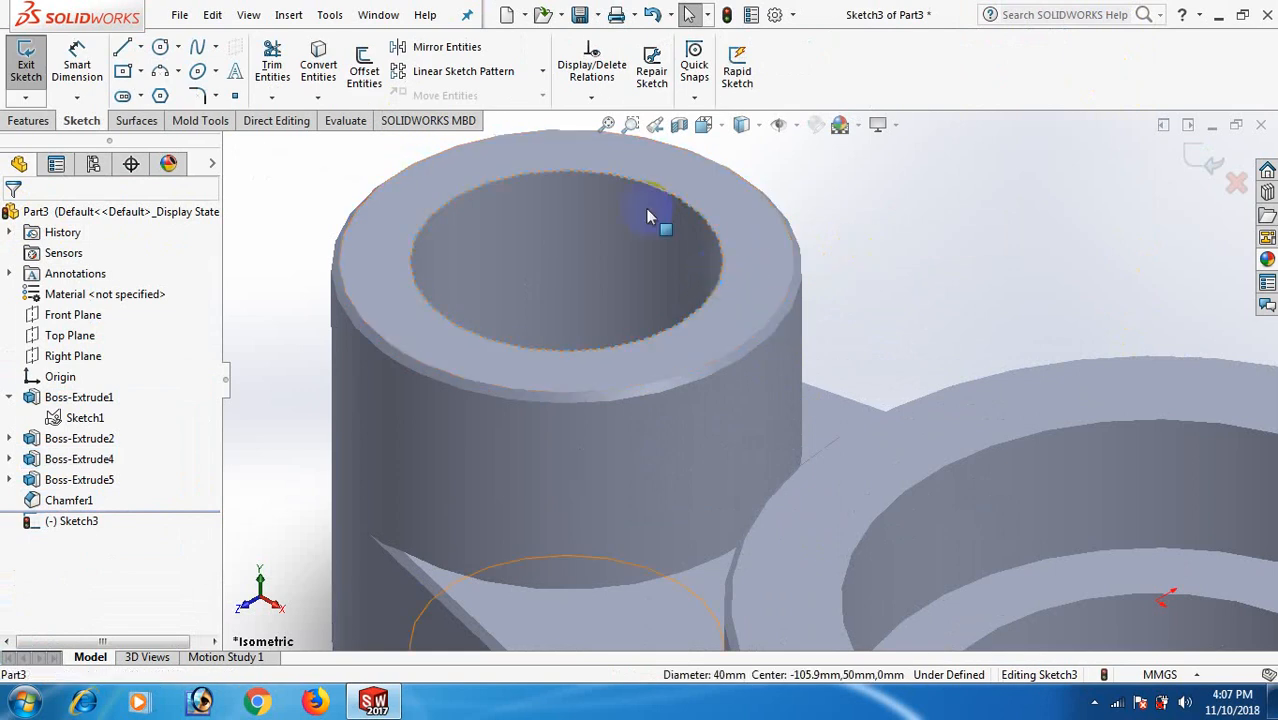
click(319, 60)
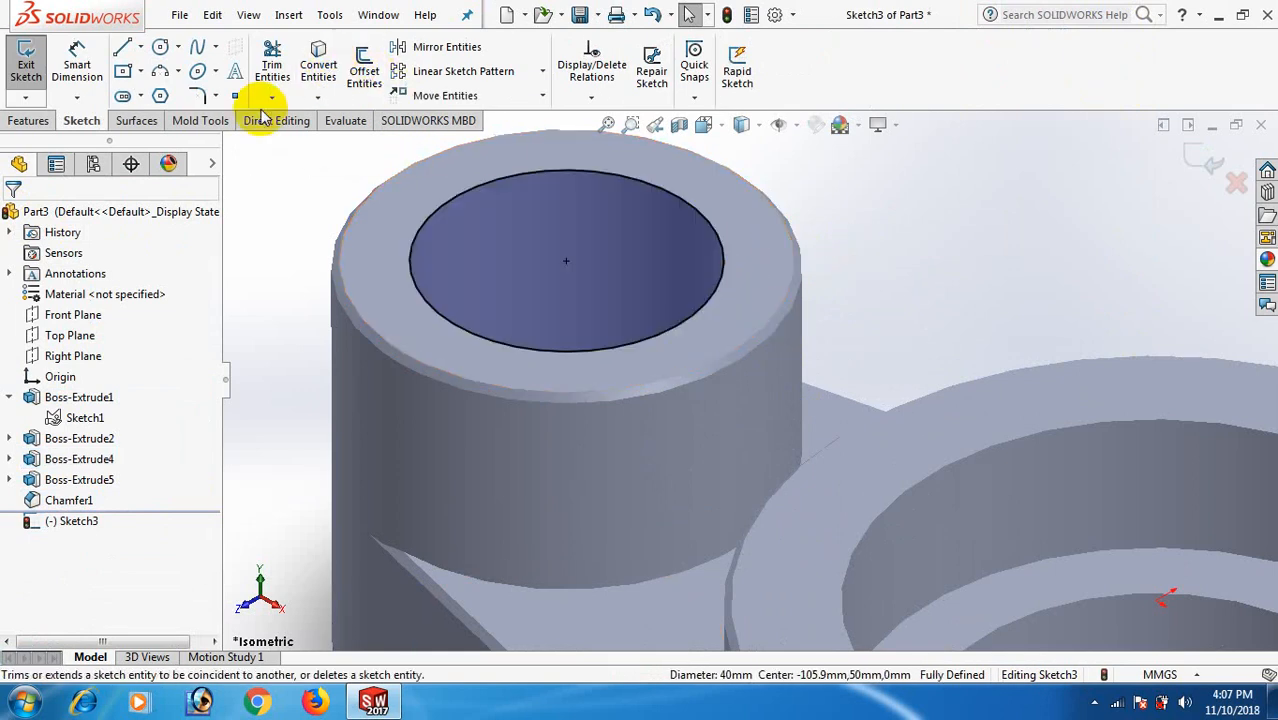
Create a clockwise constant-pitch helix from the bore circle with 5 mm pitch, 16.5 revolutions and reversed direction running down the bore.
click(28, 120)
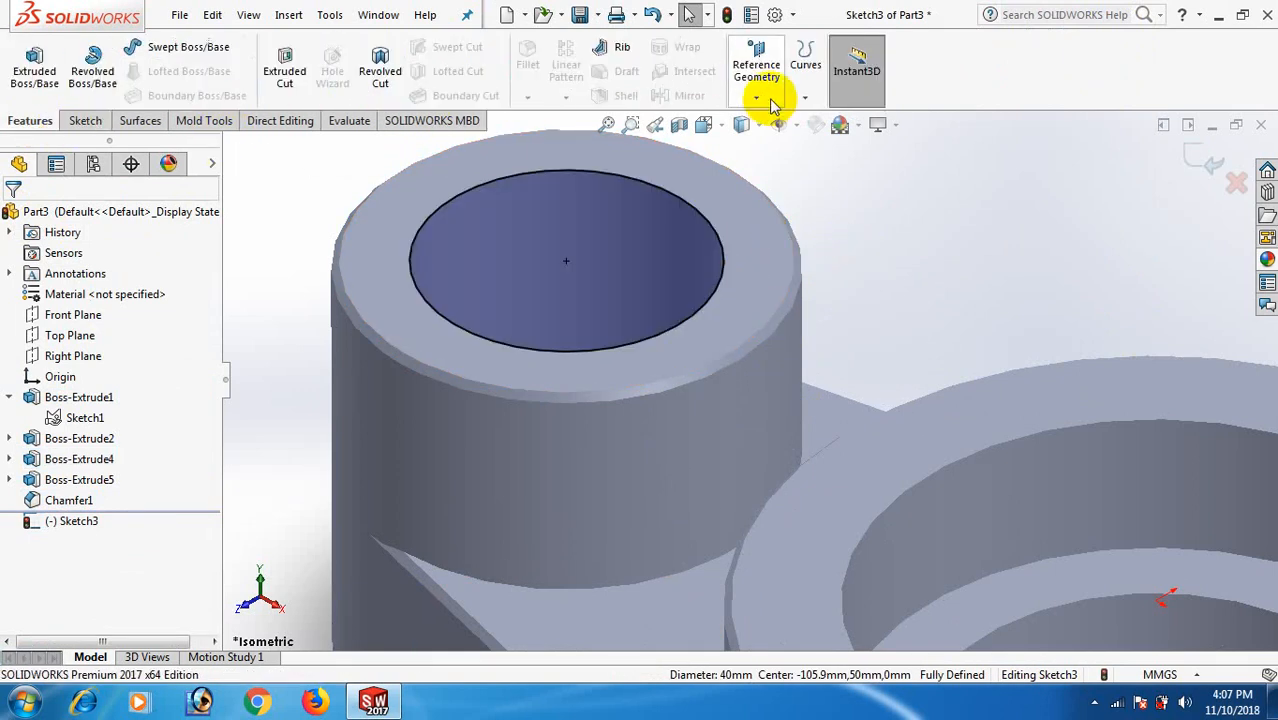
click(803, 95)
click(825, 146)
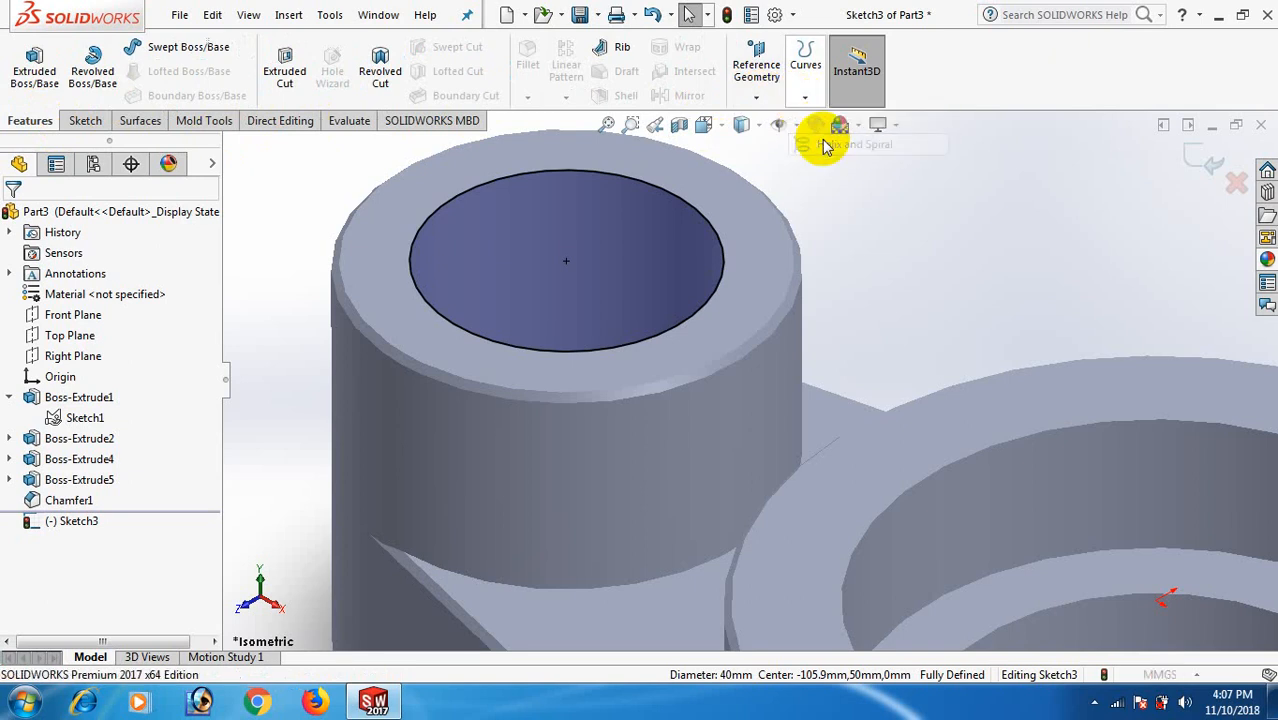
scroll(868, 250, up, 5)
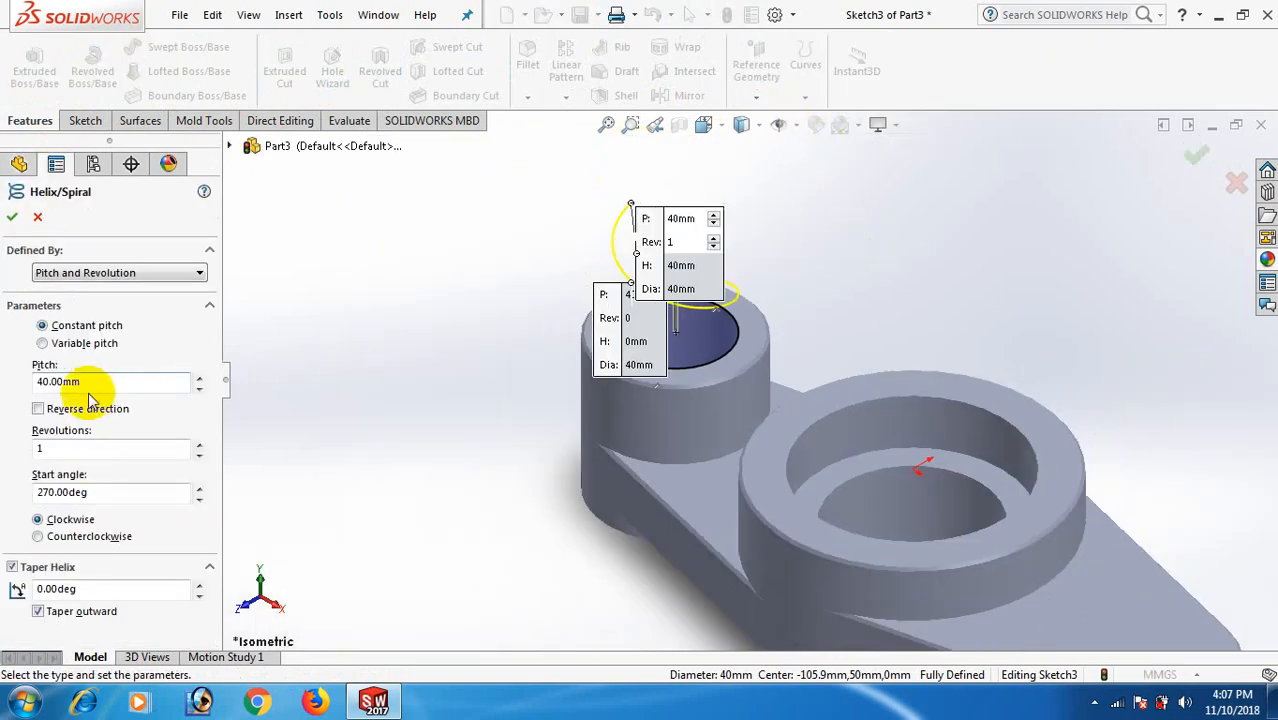
drag(90, 382, 17, 385)
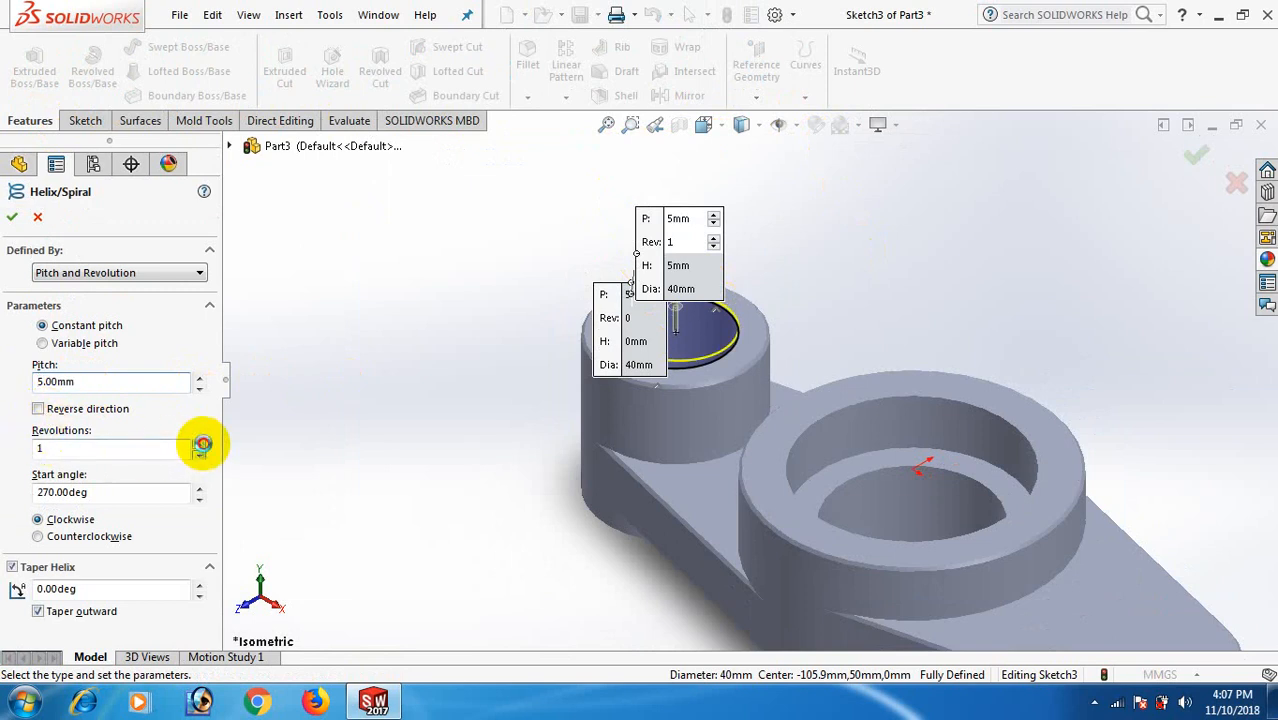
click(200, 444)
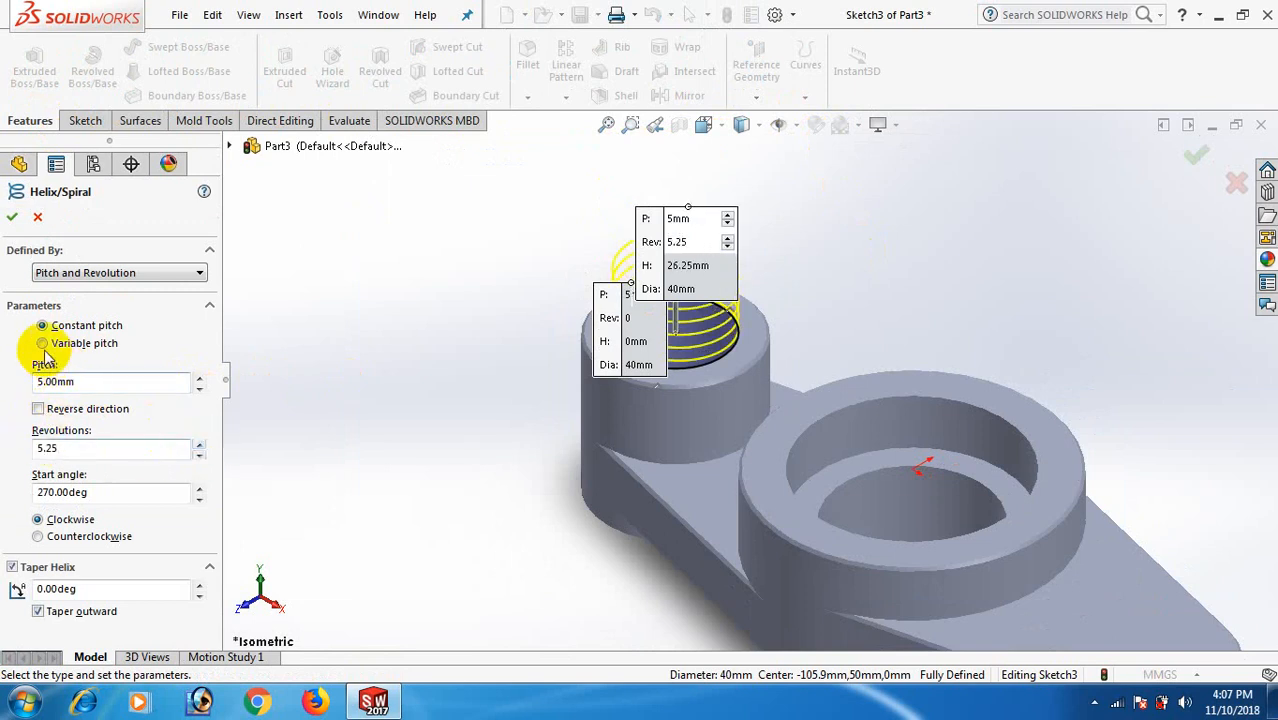
click(44, 410)
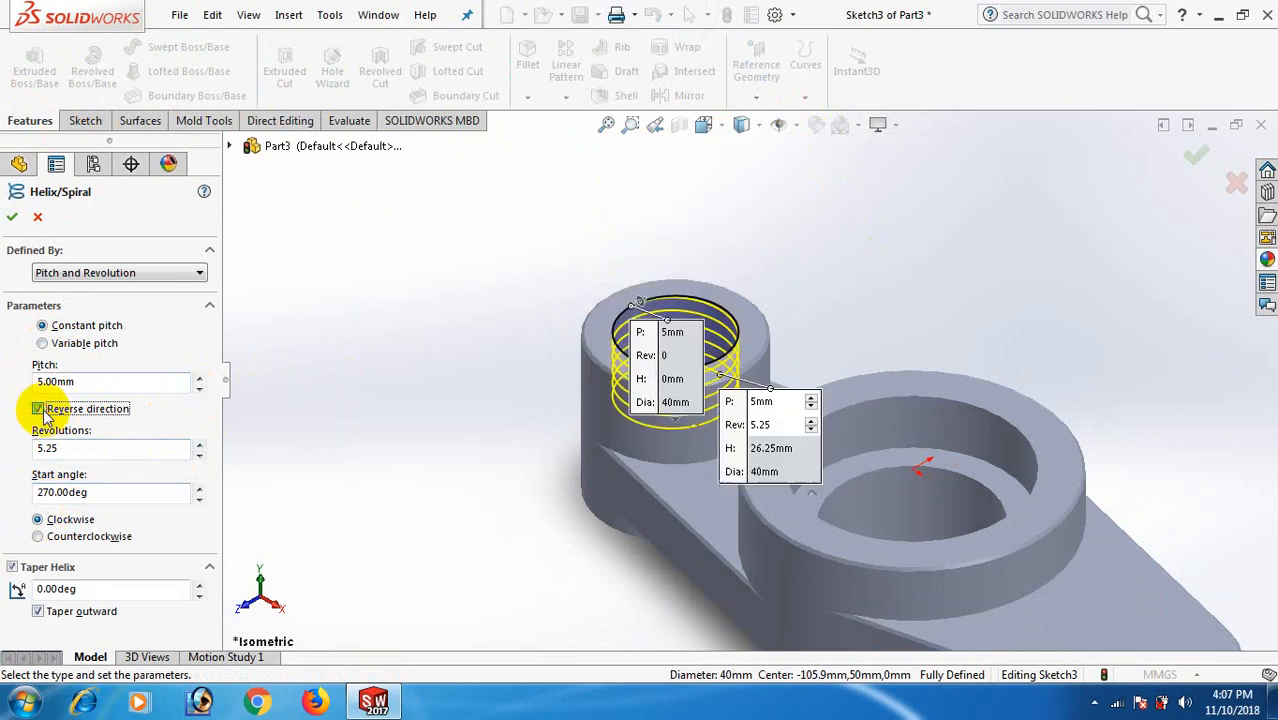
click(199, 444)
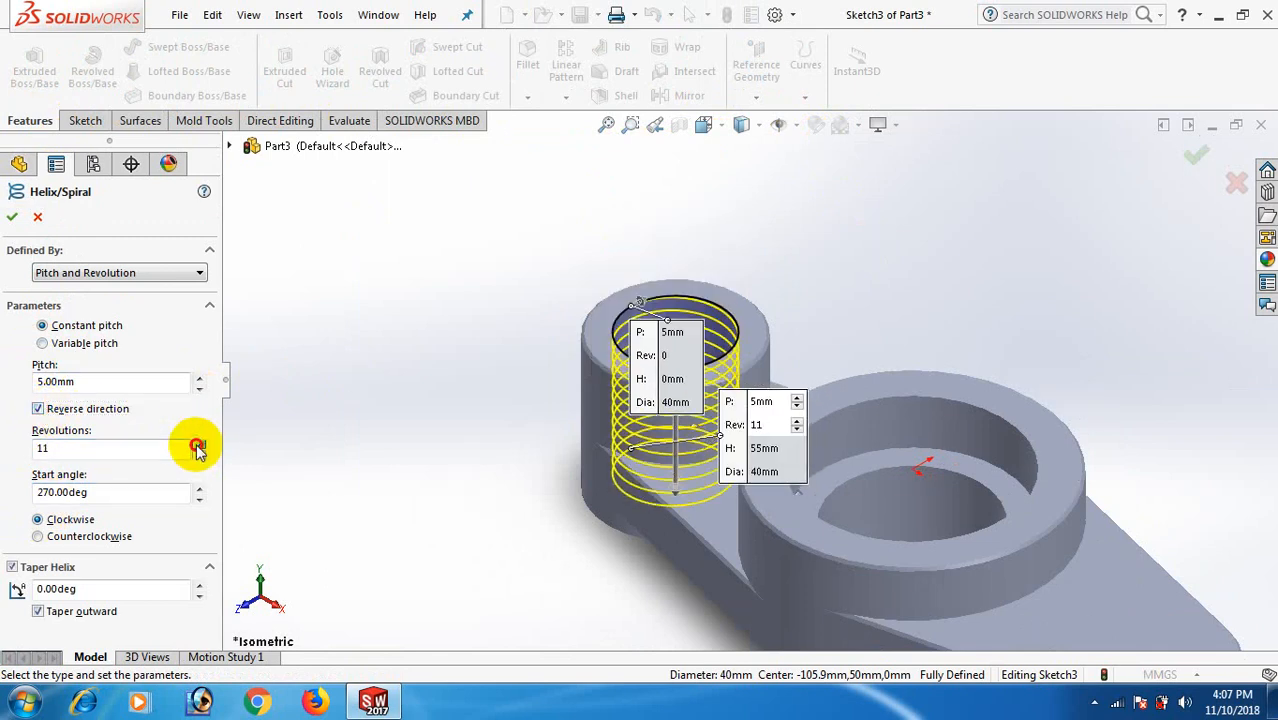
mouse_move(499, 454)
middle_down()
mouse_move(554, 322)
mouse_move(511, 448)
middle_up()
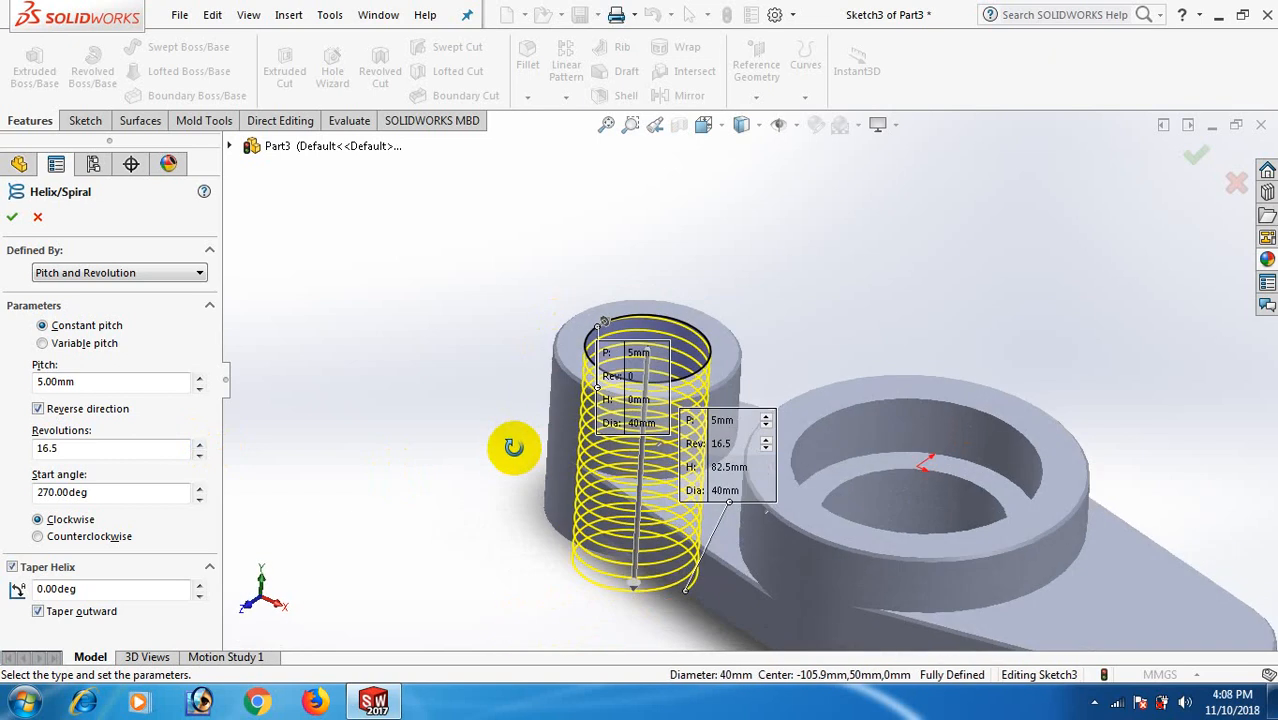
click(13, 219)
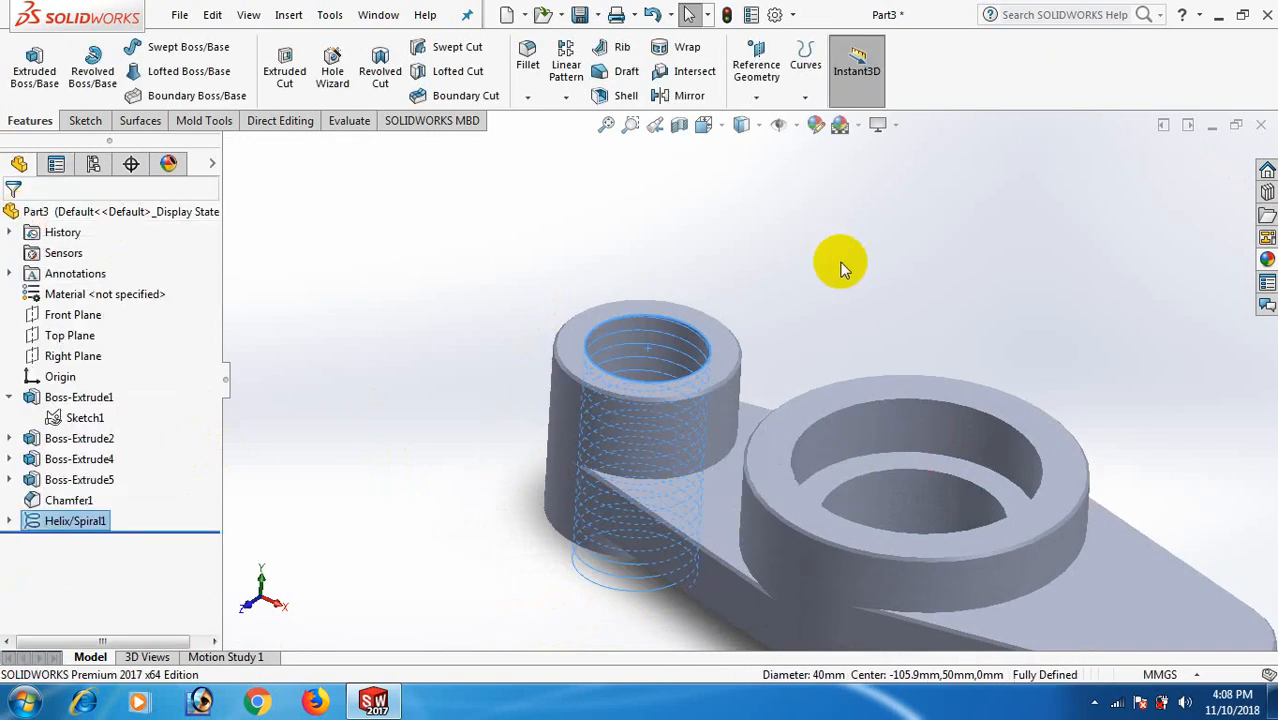
Create a reference plane through the helix's upper start point, perpendicular to the helix curve.
middle_drag(843, 294, 907, 306)
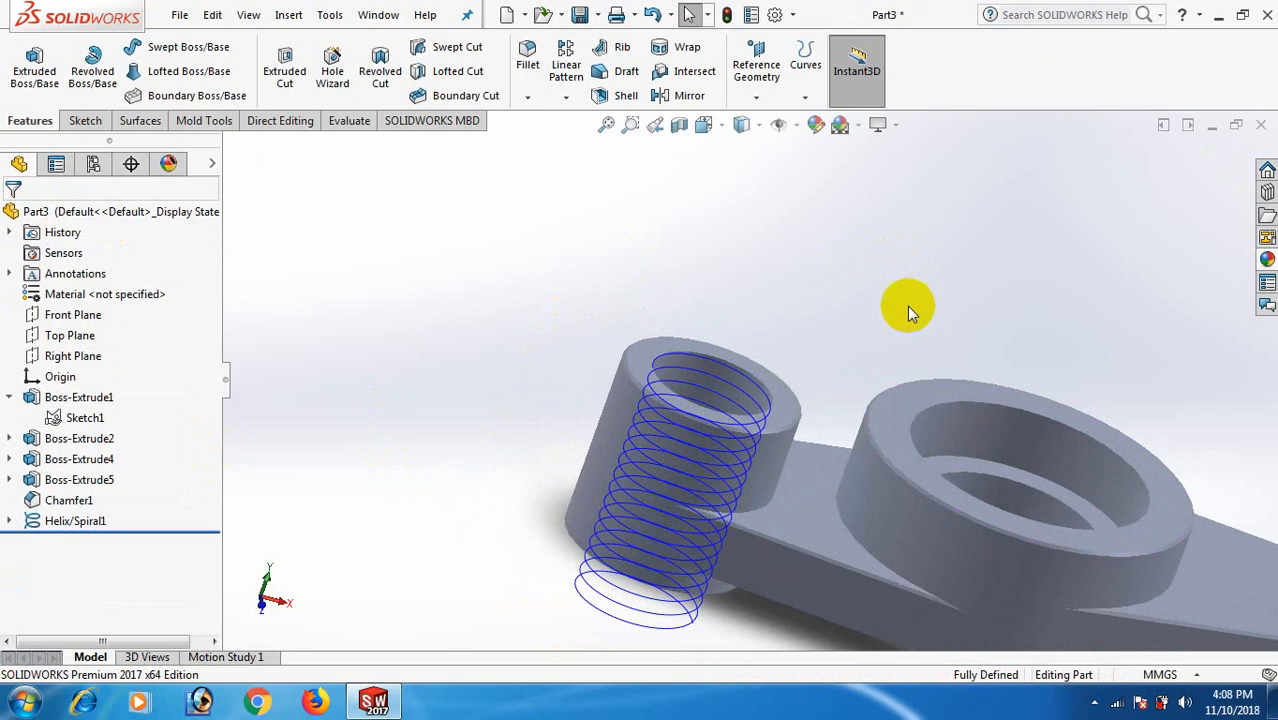
mouse_move(880, 406)
middle_down()
mouse_move(889, 424)
mouse_move(868, 424)
middle_up()
scroll(665, 364, down, 4)
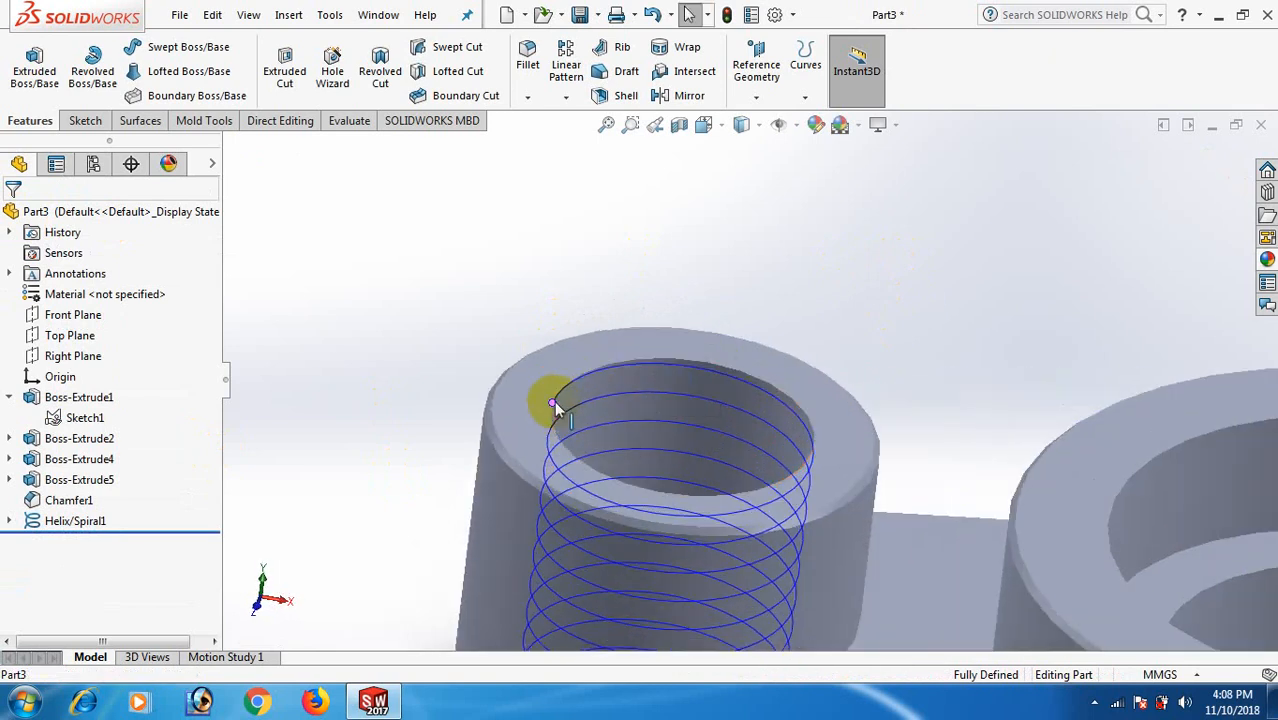
middle_drag(551, 408, 775, 383)
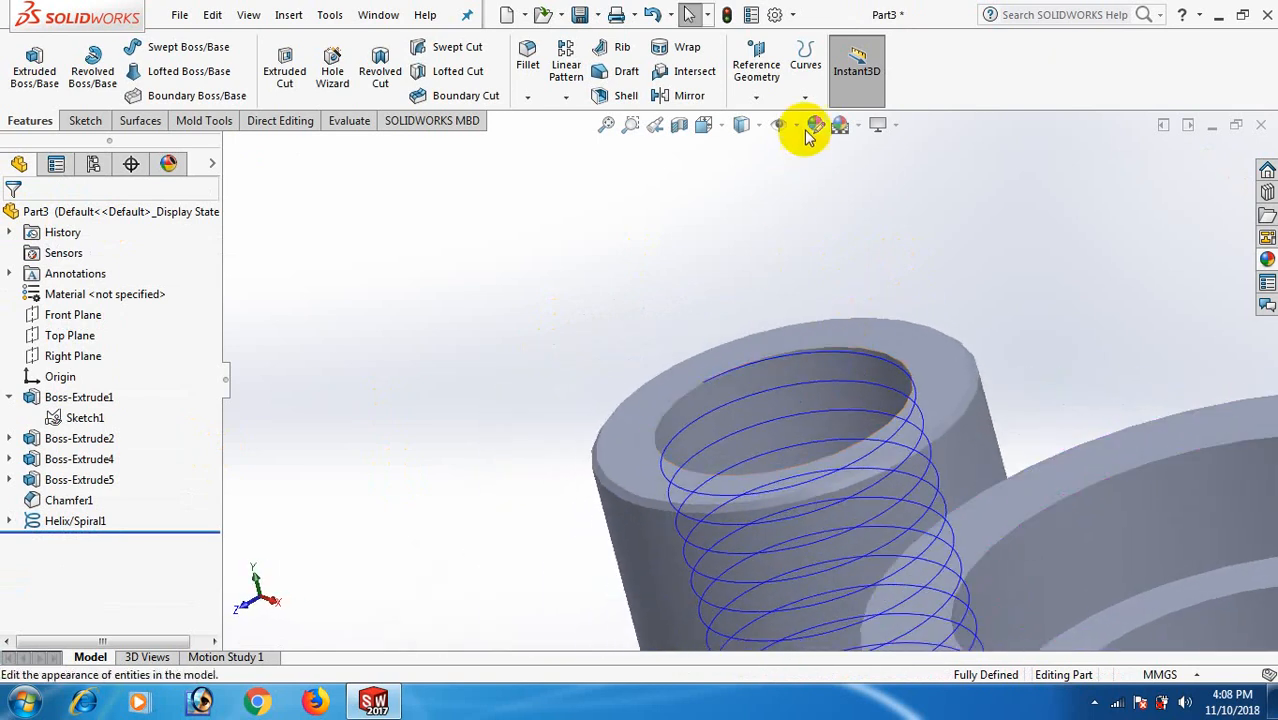
click(805, 96)
click(756, 97)
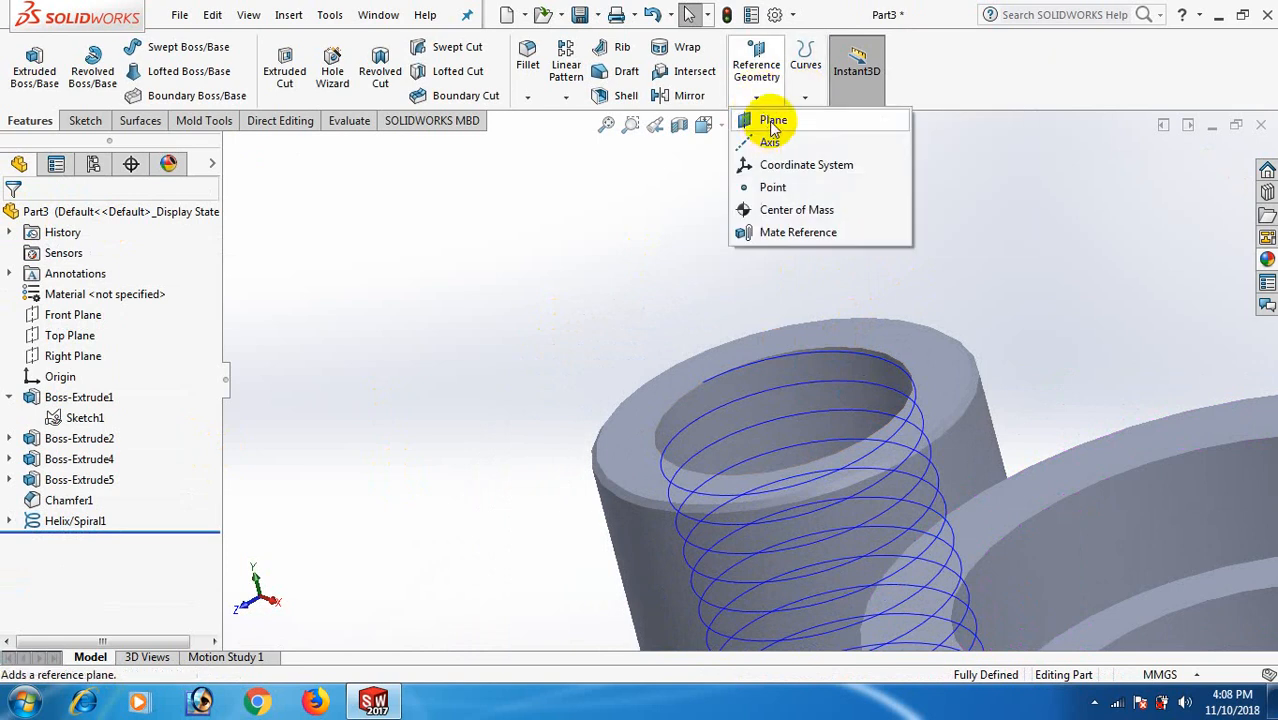
click(766, 119)
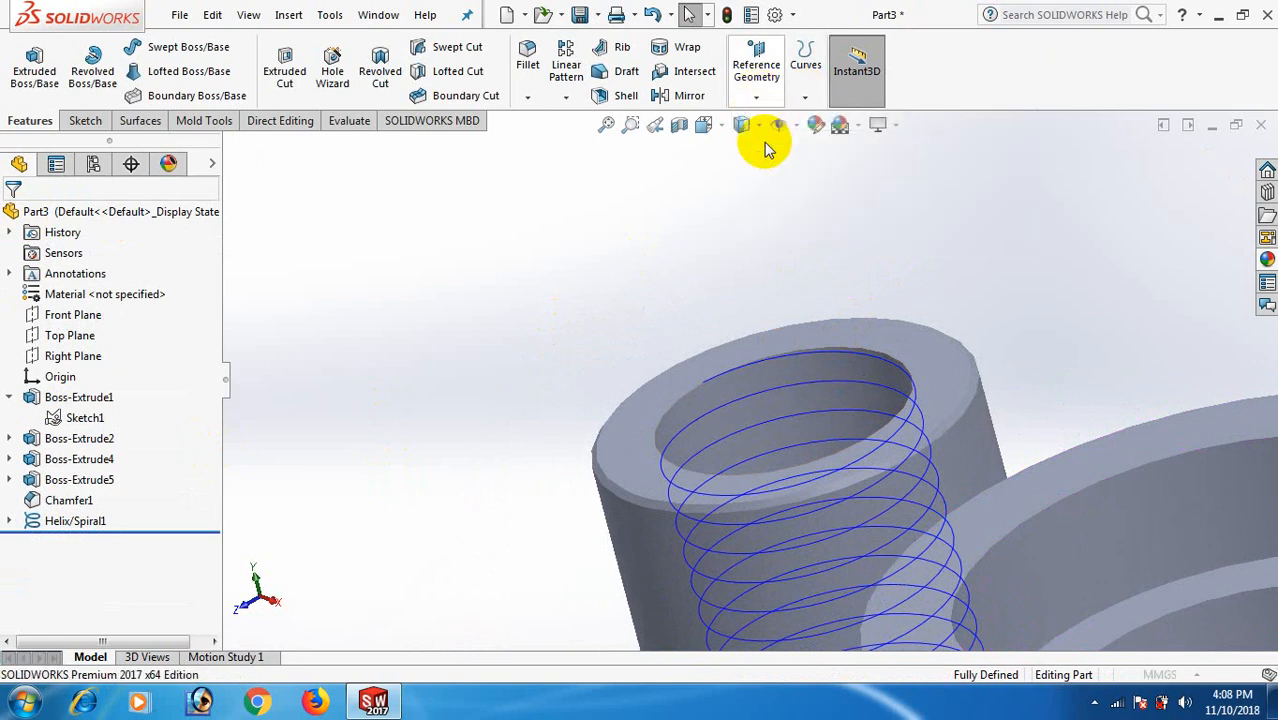
click(703, 381)
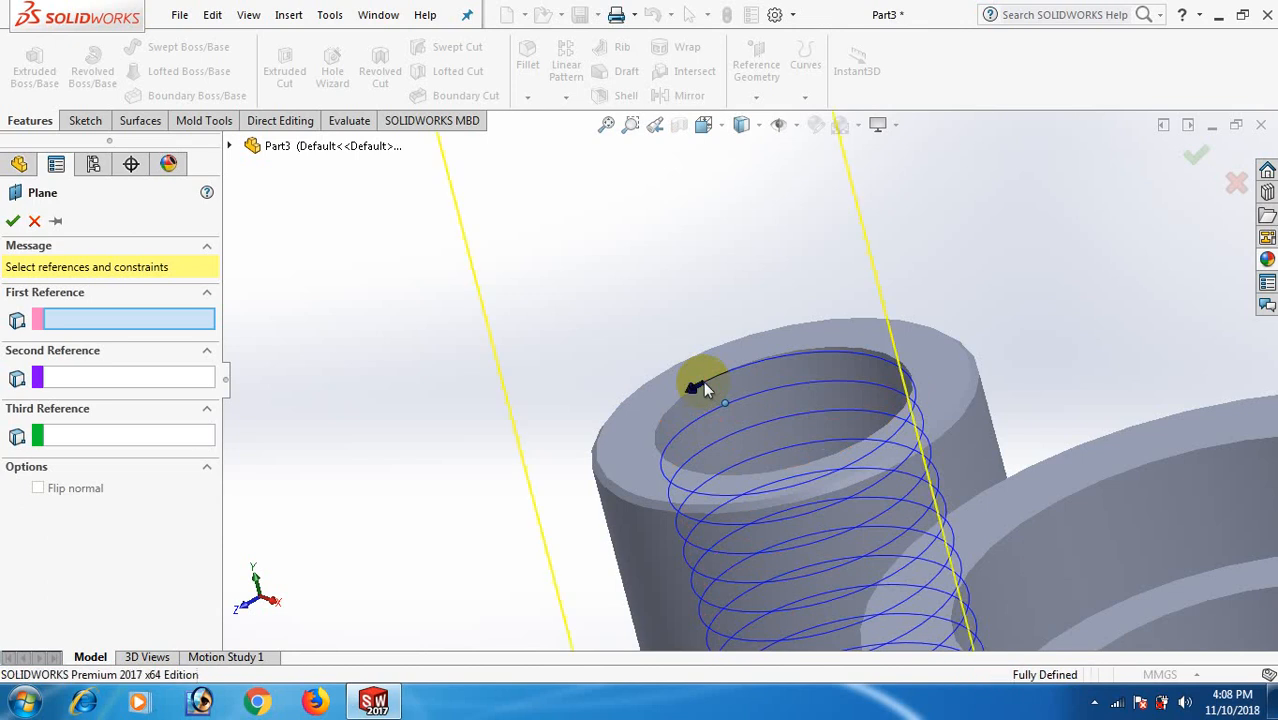
click(762, 395)
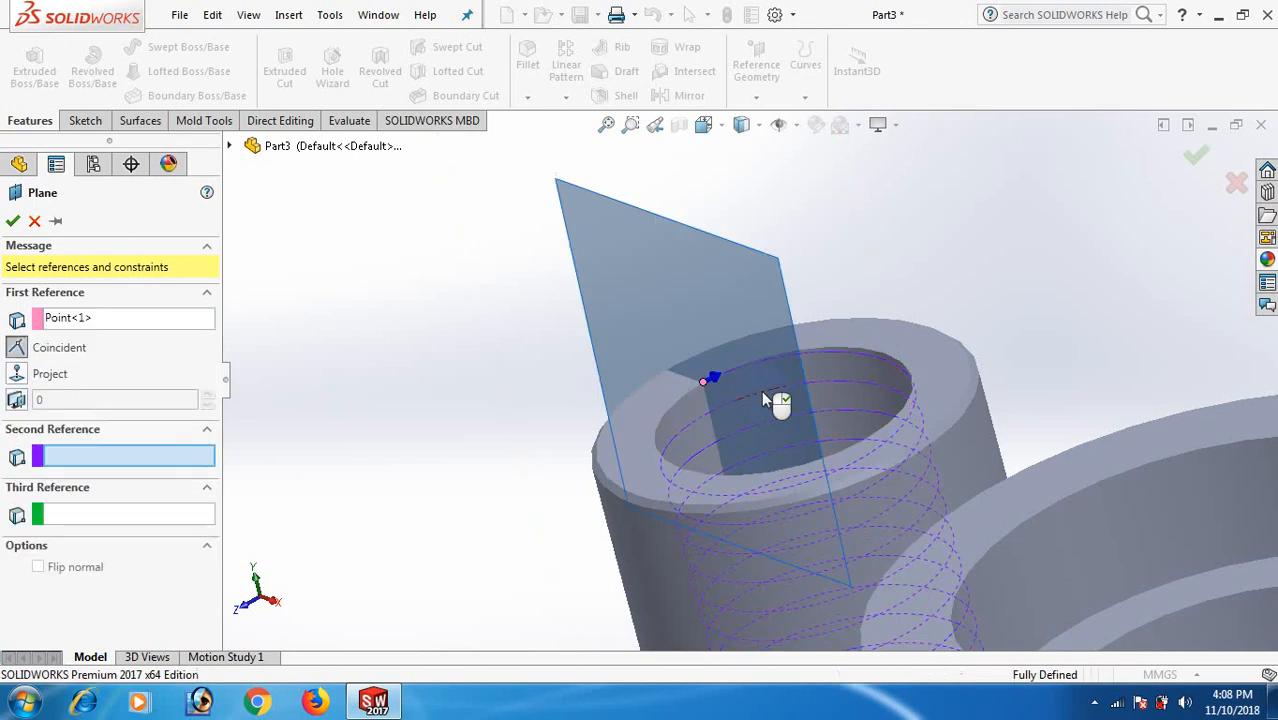
click(14, 220)
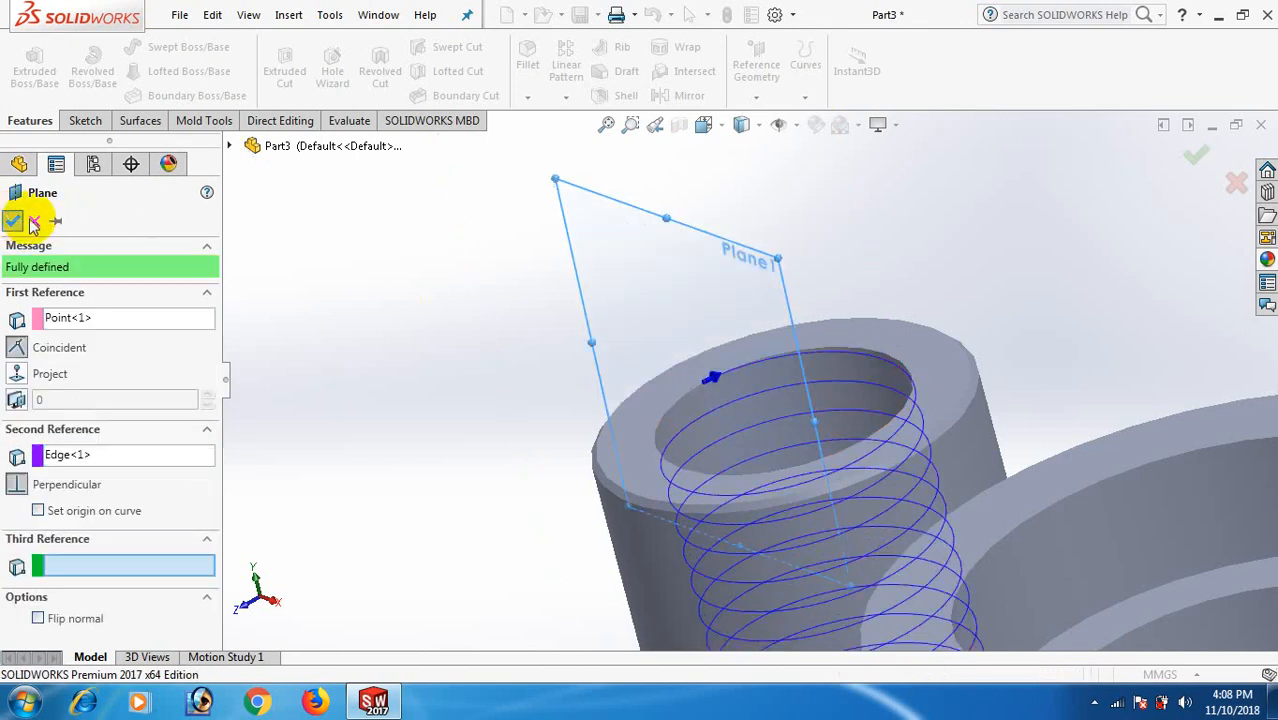
Start a sketch on the new plane and draw a circle about 5 mm in diameter beside the helix's start point.
click(642, 287)
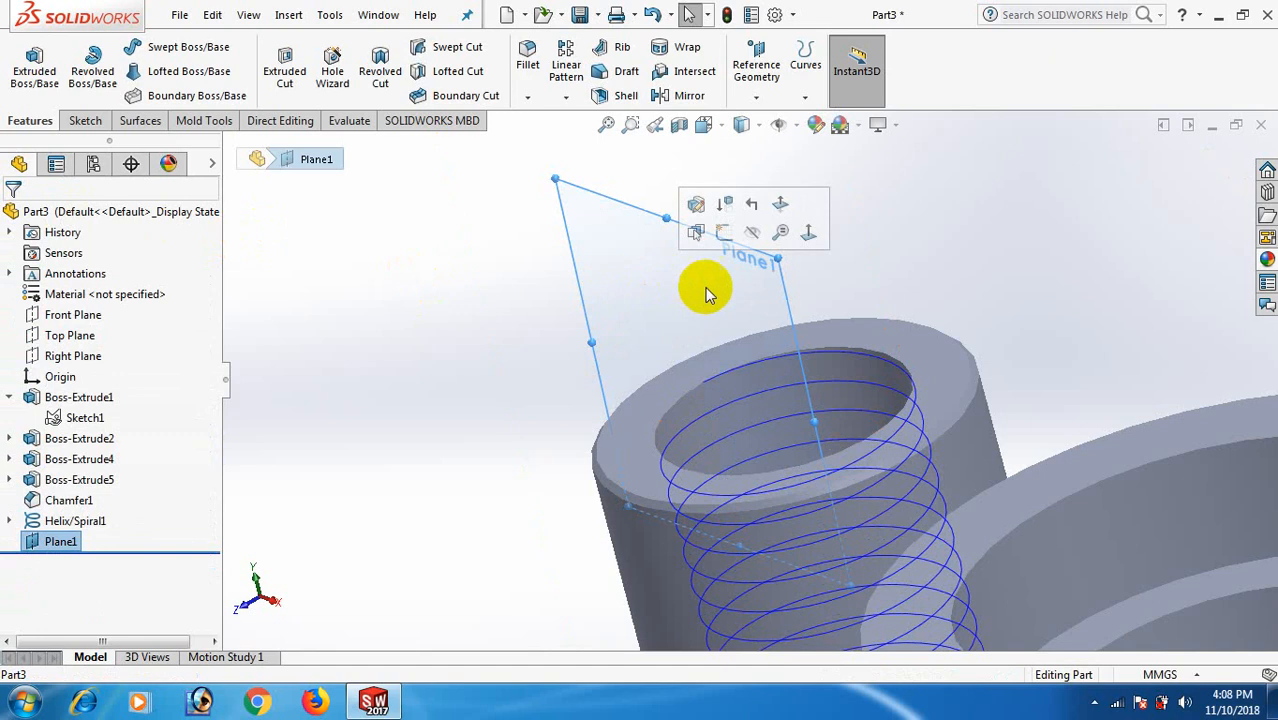
click(724, 232)
right_drag(849, 234, 945, 272)
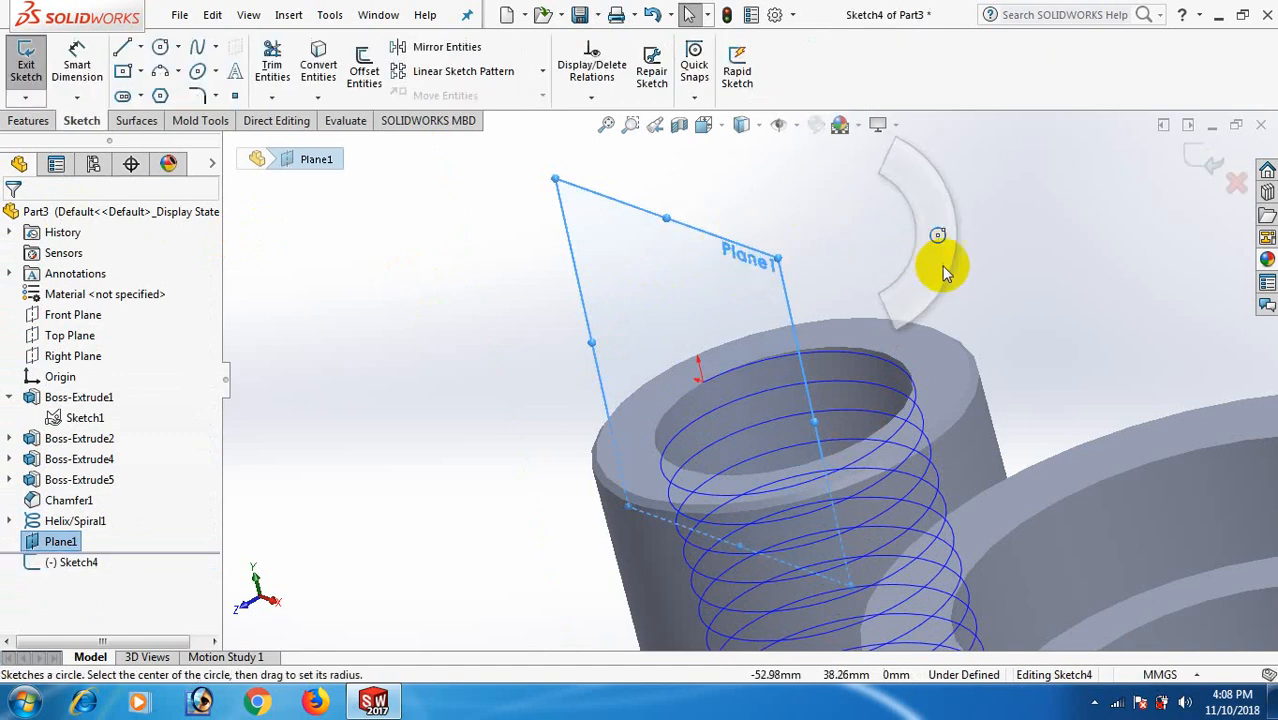
right_click(728, 388)
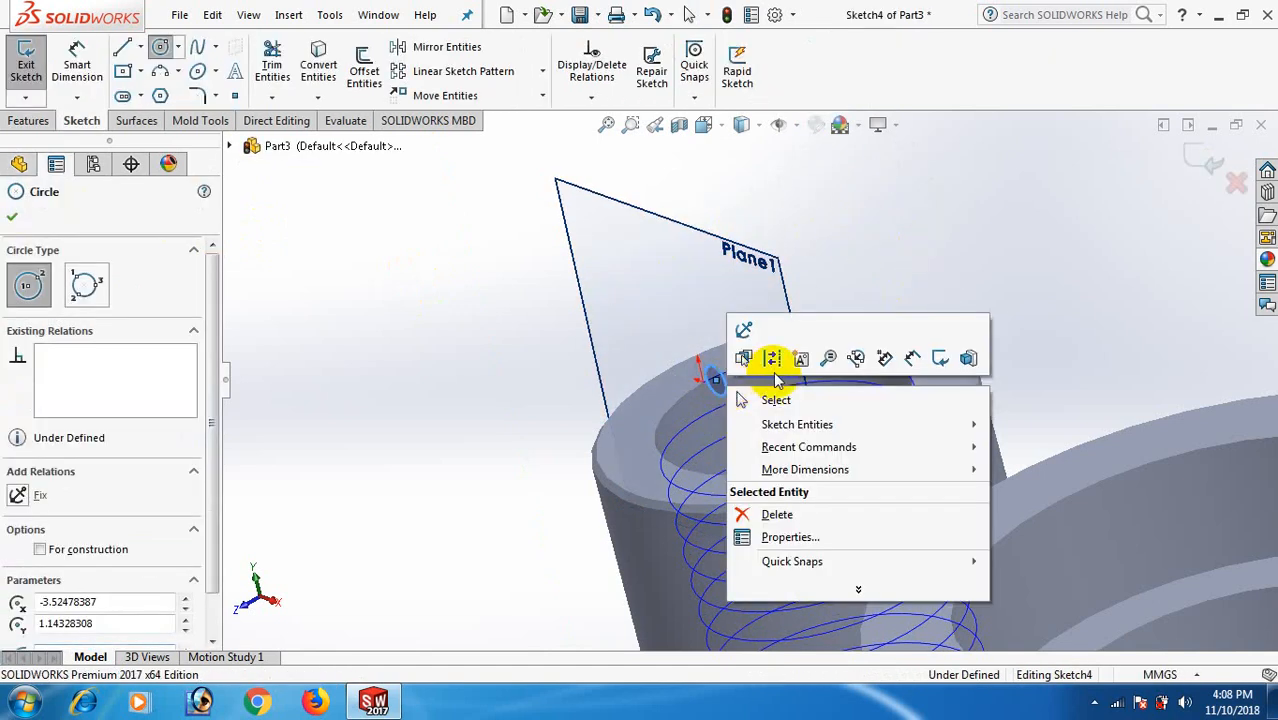
click(780, 397)
Dimension the small profile circle with a diameter of 3 mm.
right_drag(988, 335, 988, 245)
scroll(700, 348, down, 3)
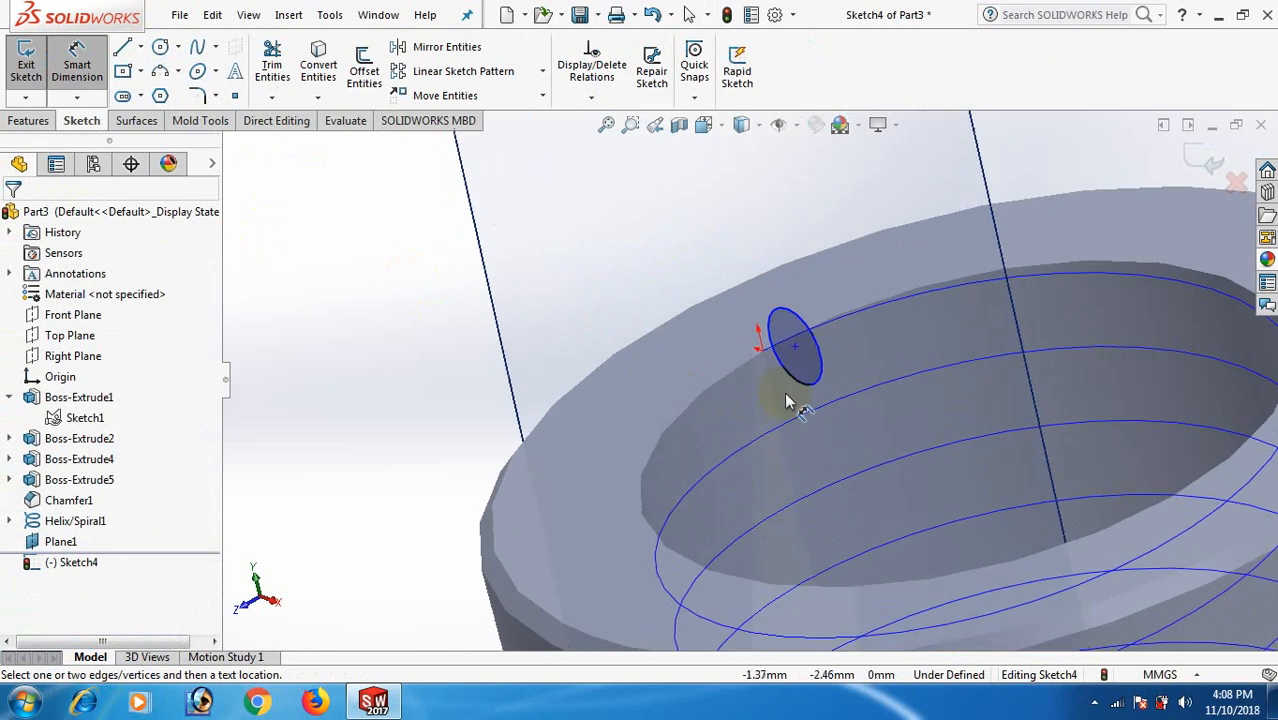
click(819, 356)
click(558, 345)
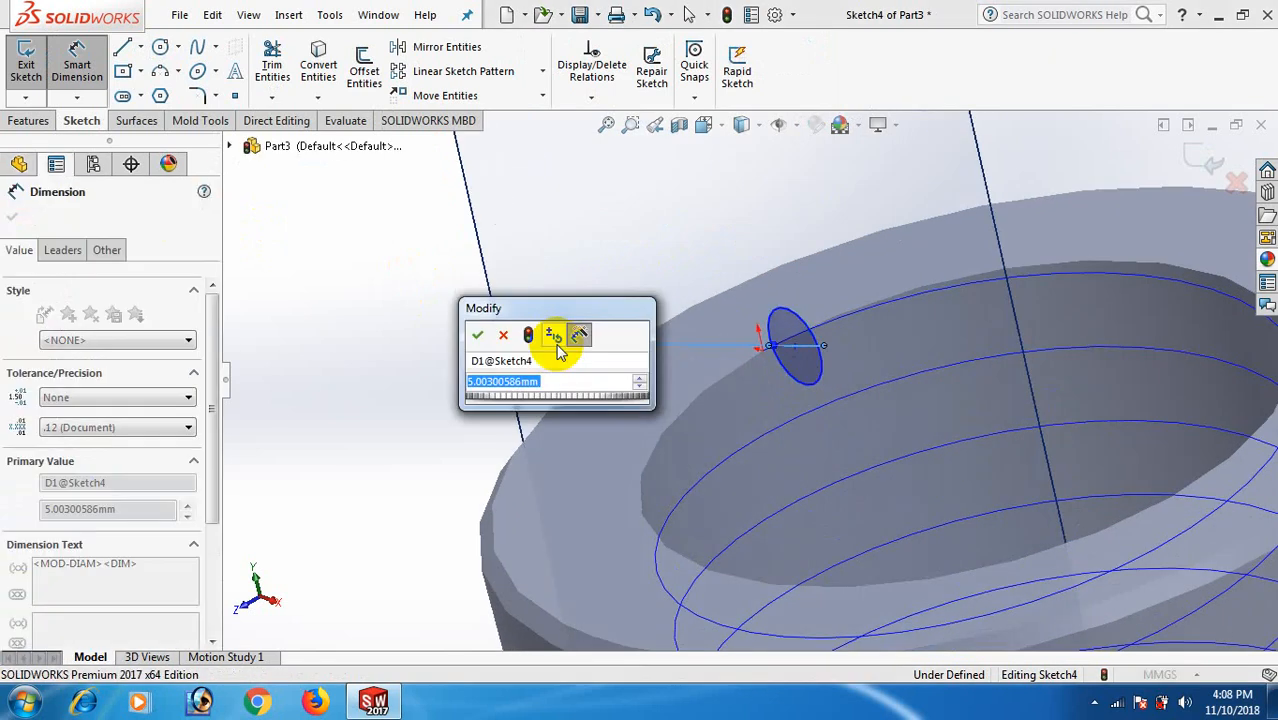
text(3)
key(Return)
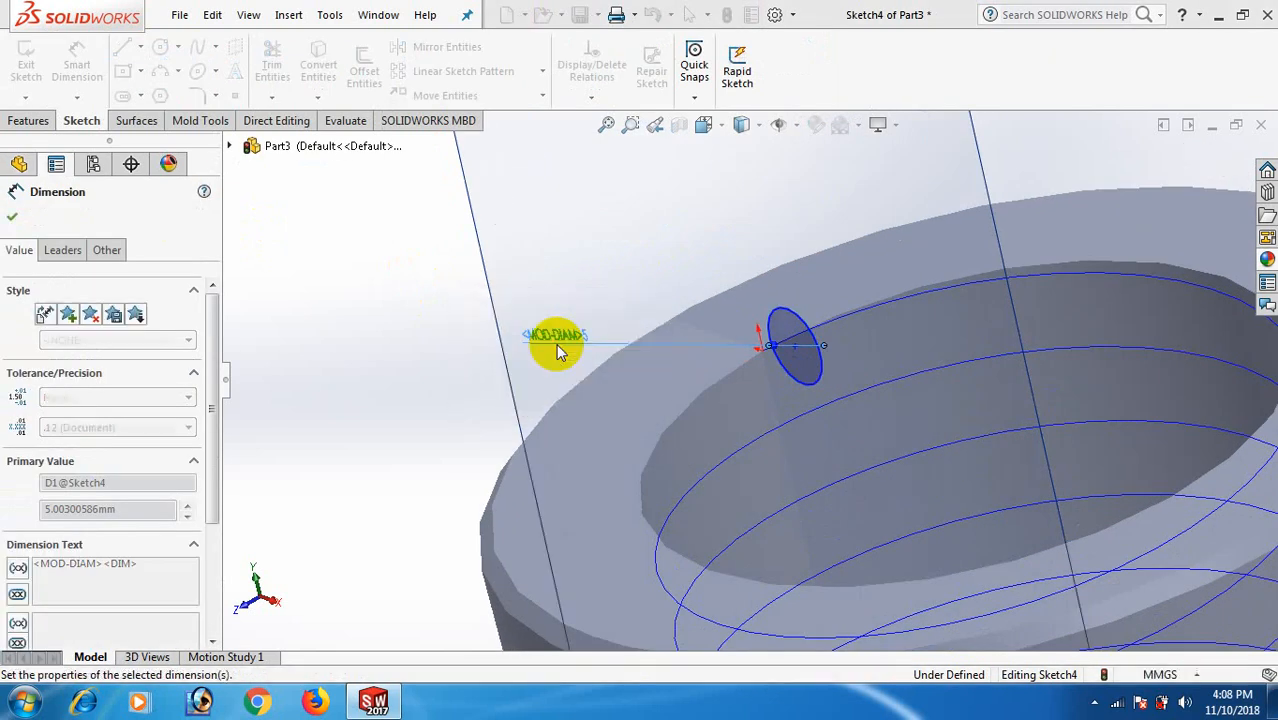
click(667, 190)
right_click(667, 190)
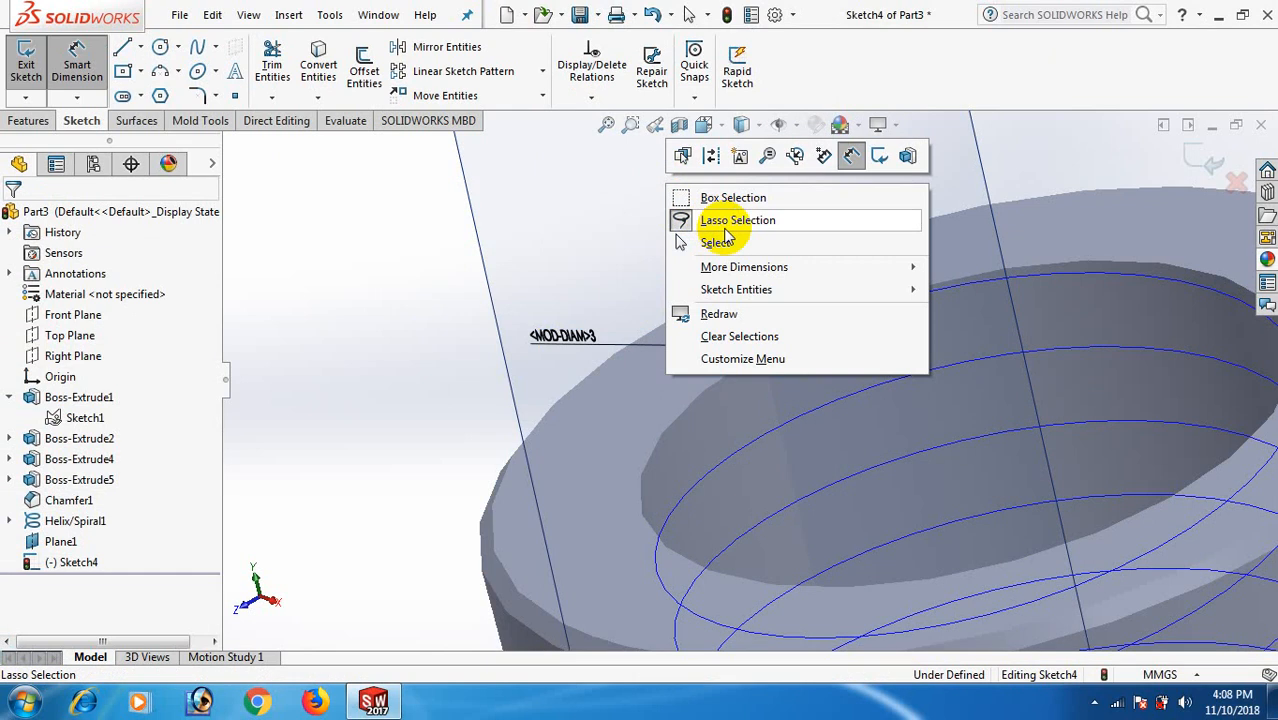
click(680, 241)
Add a pierce relation between the profile circle's center point and the helix.
scroll(827, 383, down, 3)
scroll(827, 383, down, 1)
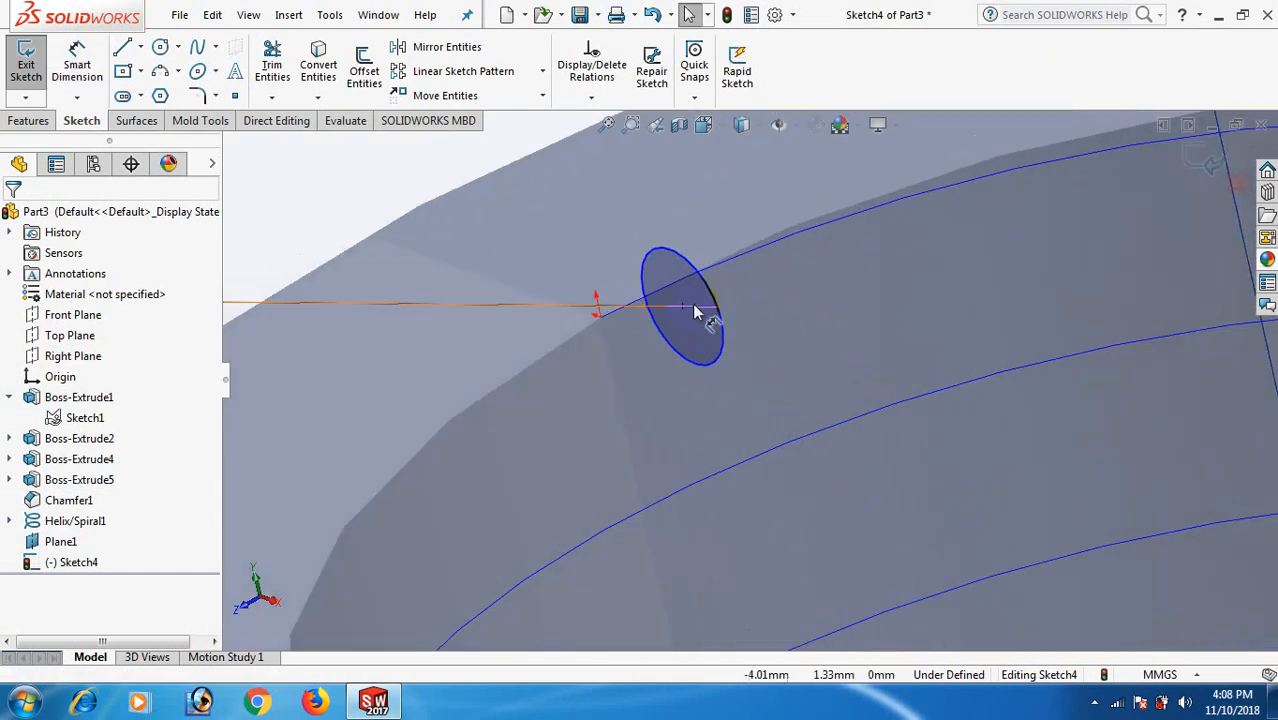
click(683, 307)
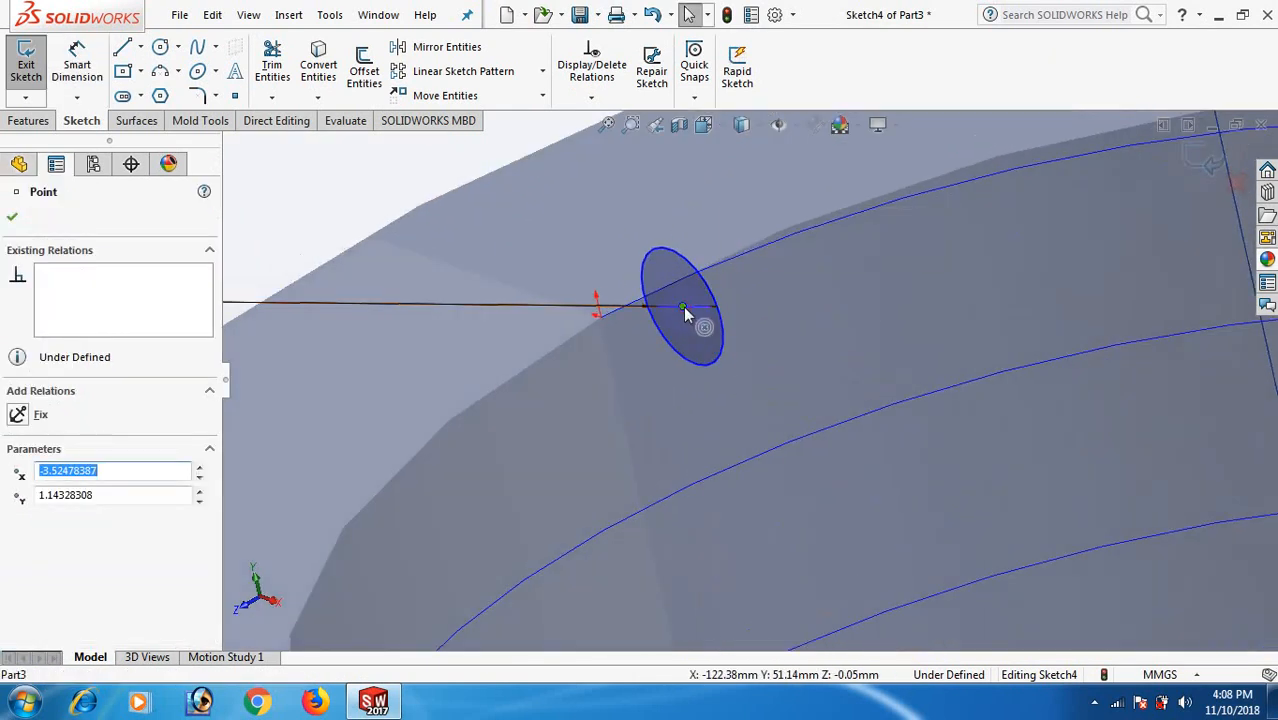
ctrl+click(617, 316)
click(18, 519)
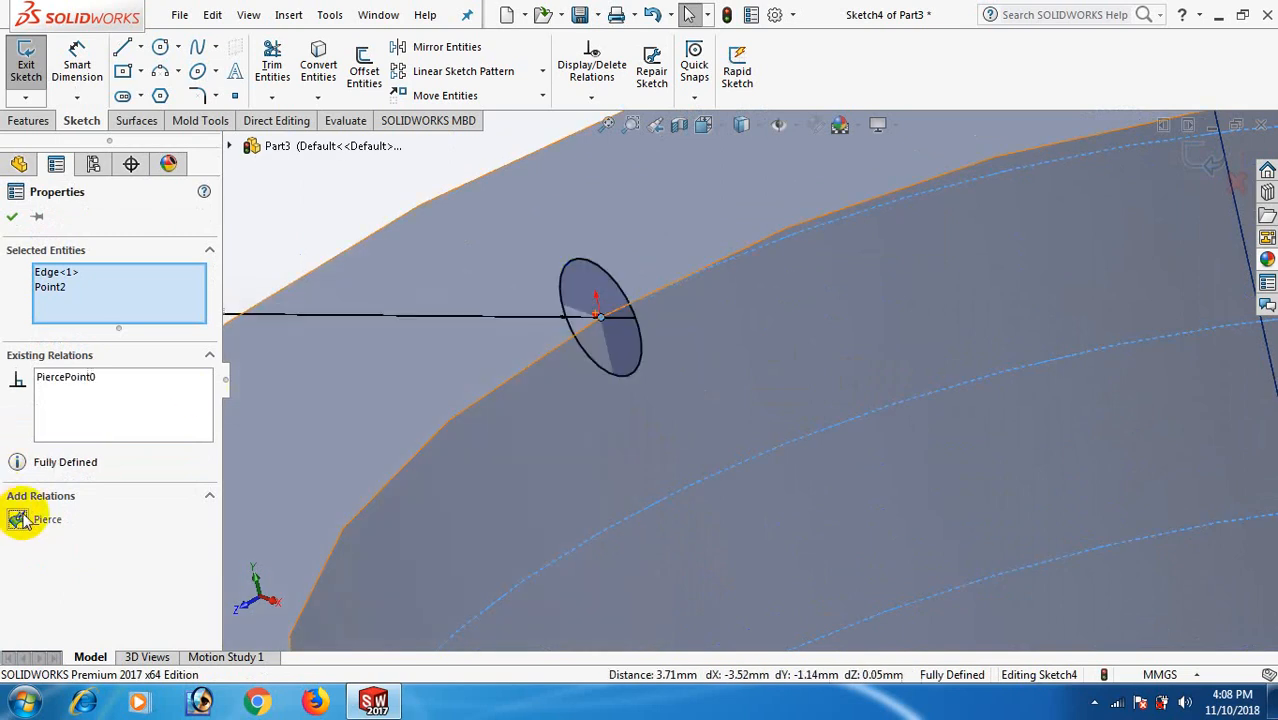
key(f)
click(367, 350)
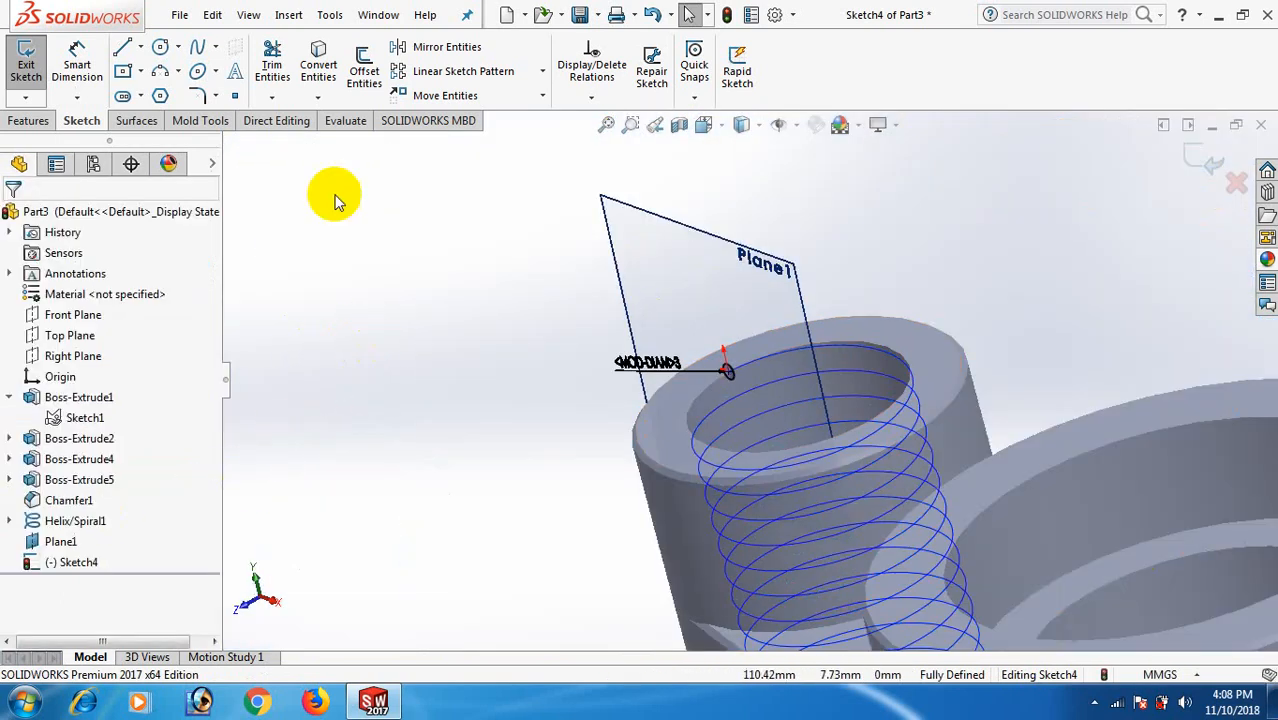
Exit the sketch and make a swept cut with the circle as sketch profile and the helix as path.
click(26, 118)
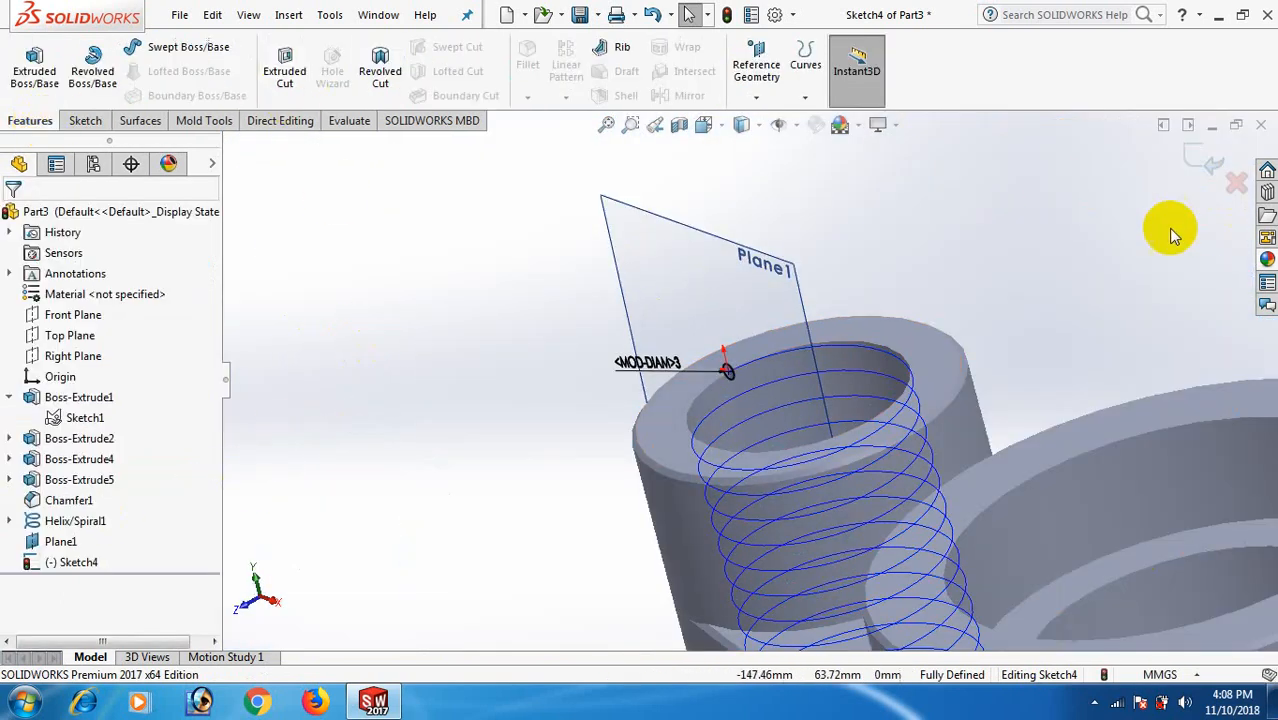
click(1207, 161)
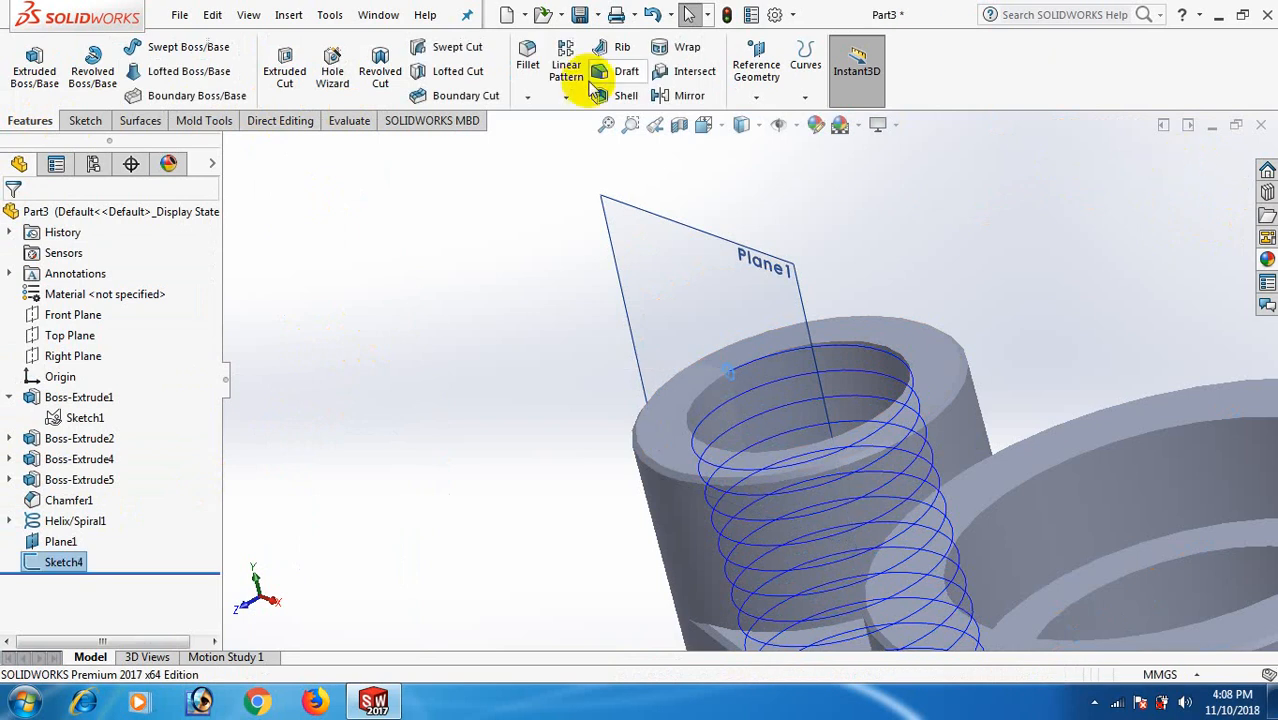
click(456, 47)
scroll(716, 362, down, 2)
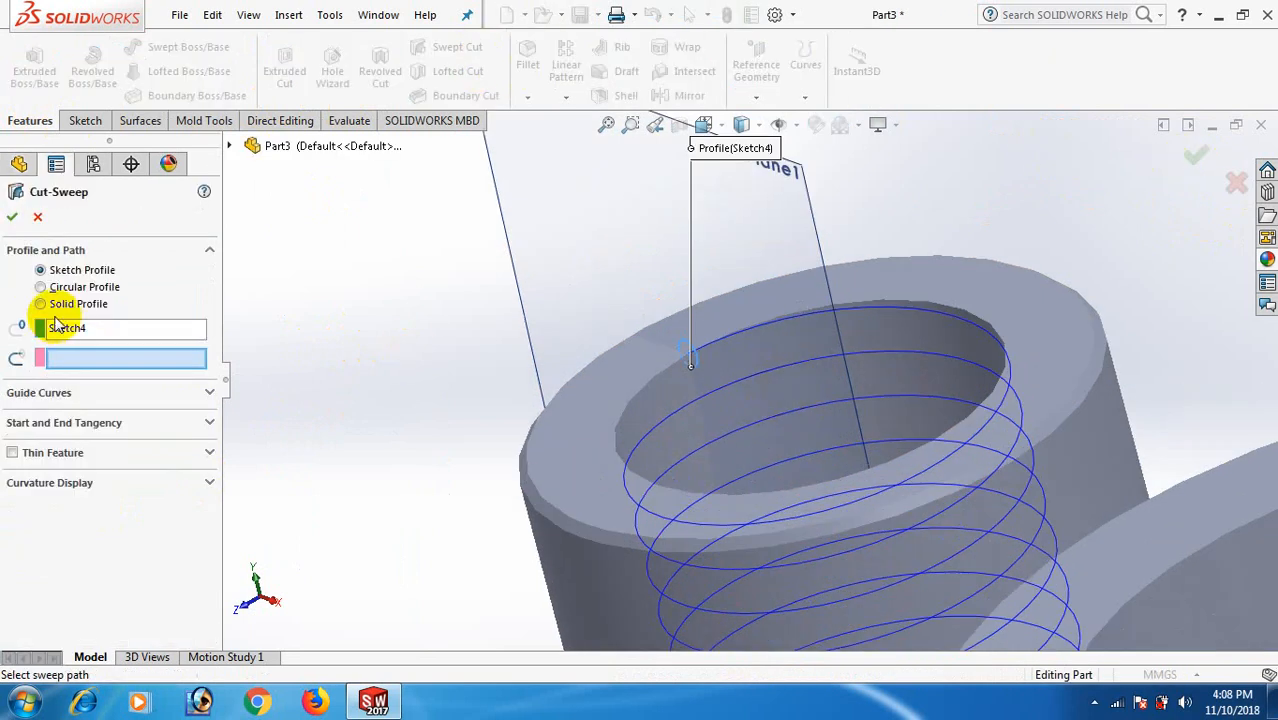
click(715, 401)
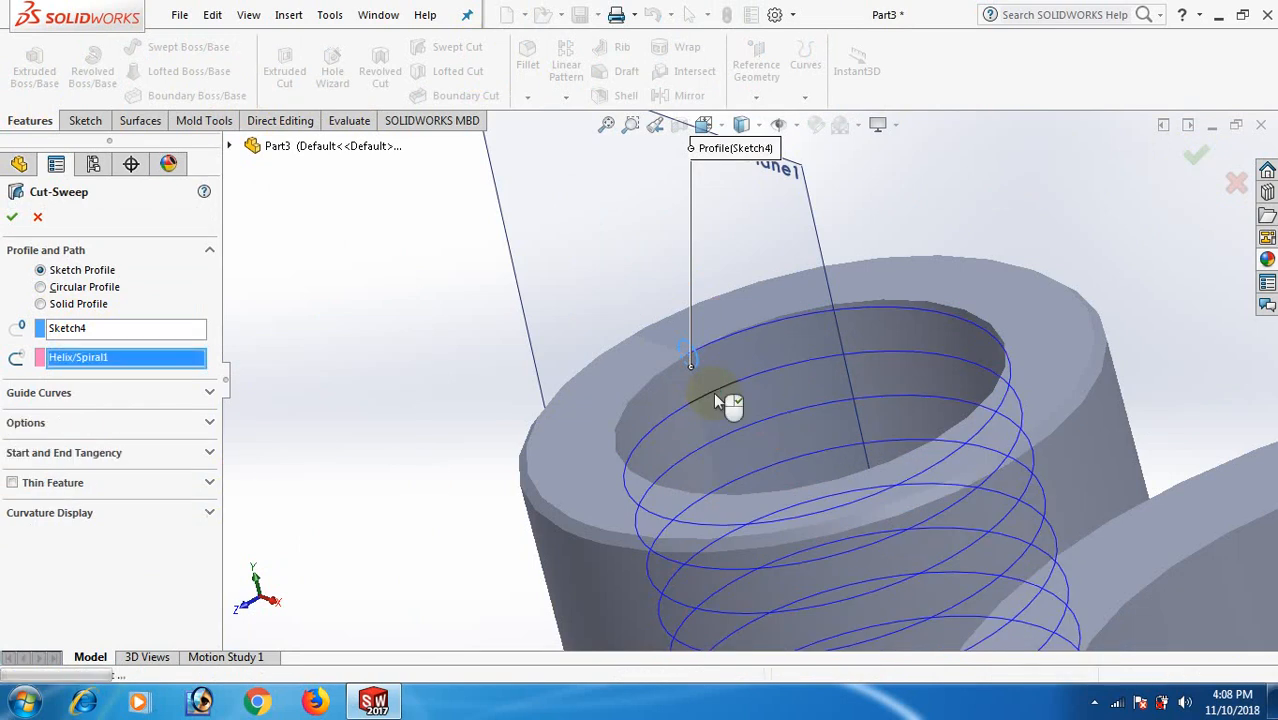
click(11, 219)
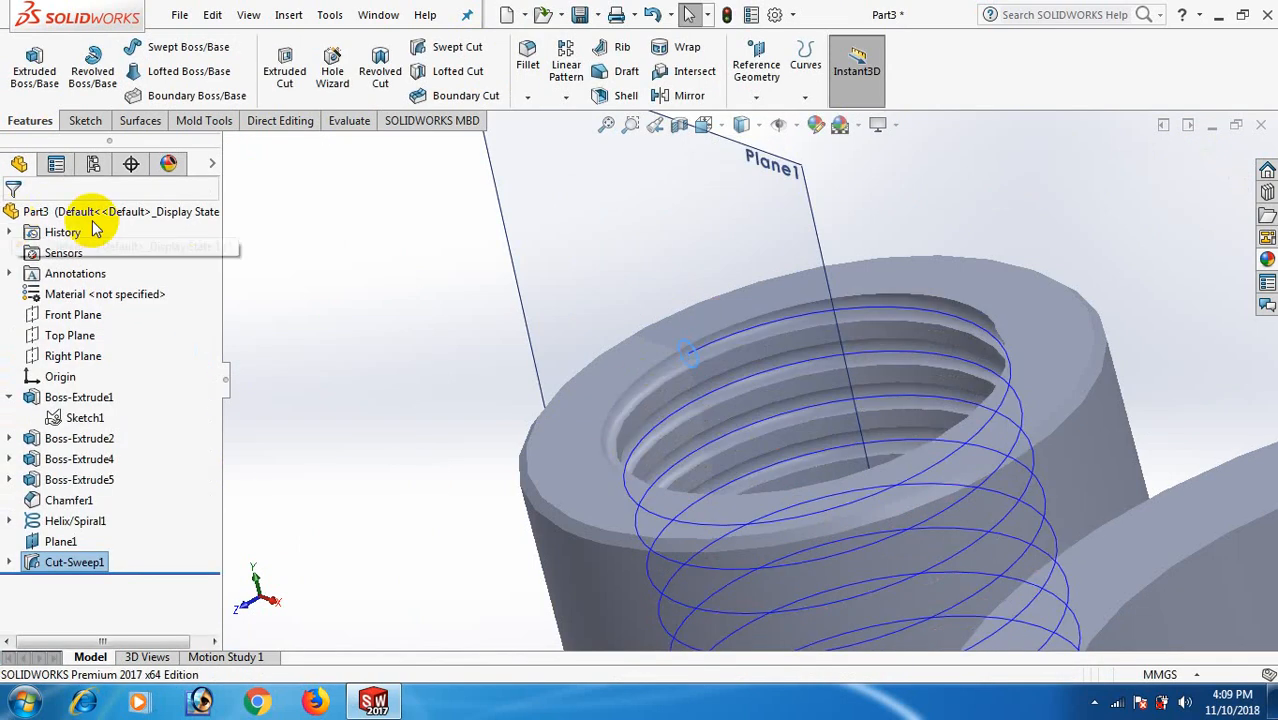
Hide the reference plane at the helix's start point.
middle_drag(700, 280, 828, 243)
click(716, 267)
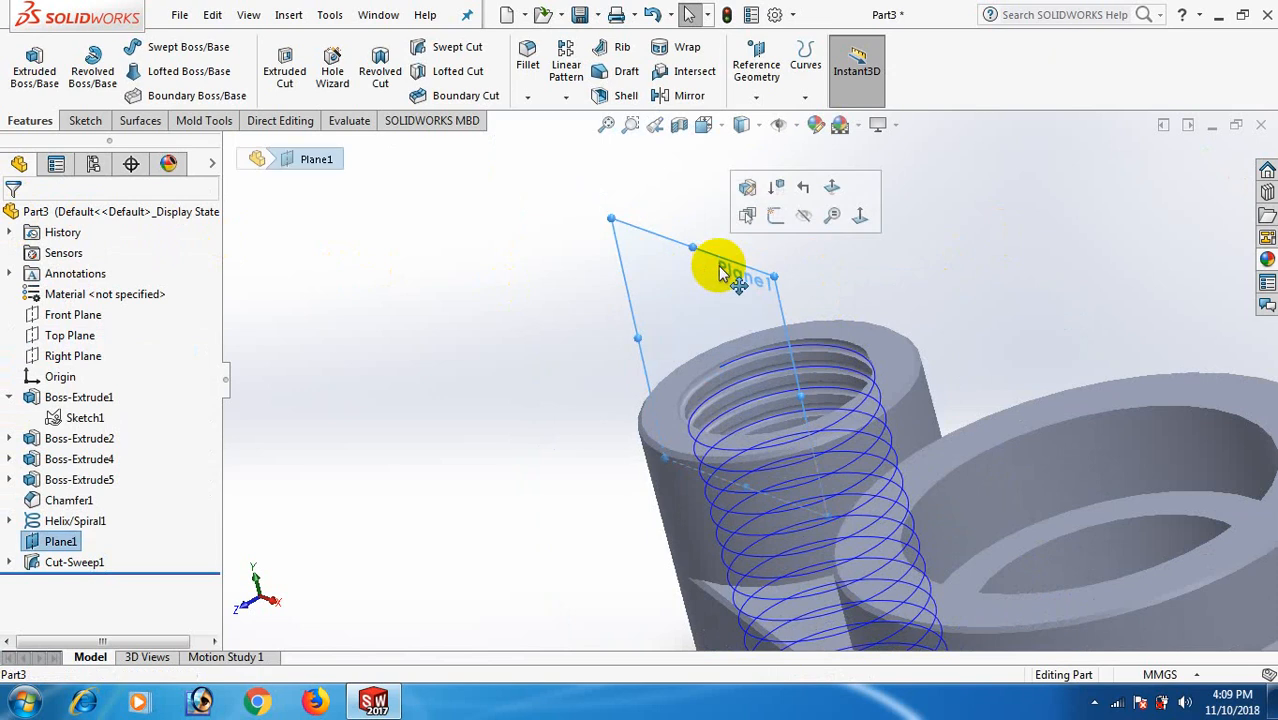
click(802, 210)
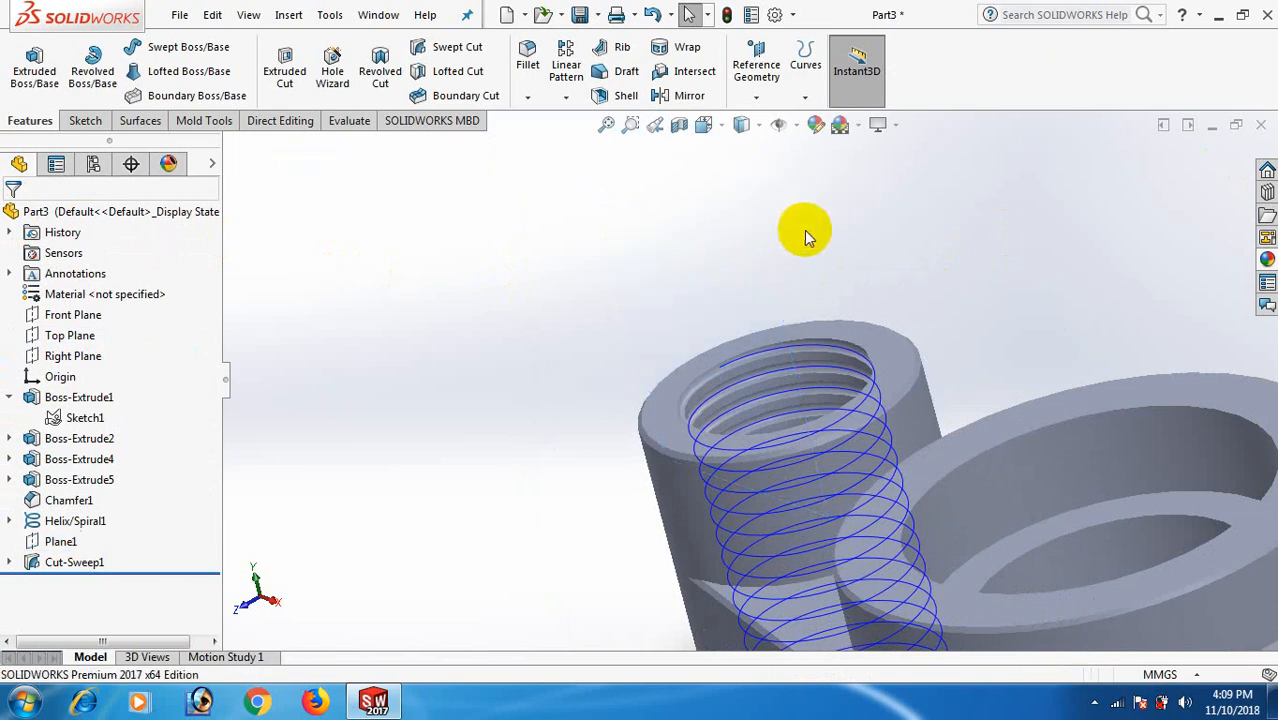
Hide the helix curve running through the left end ring's threaded bore.
right_click(788, 367)
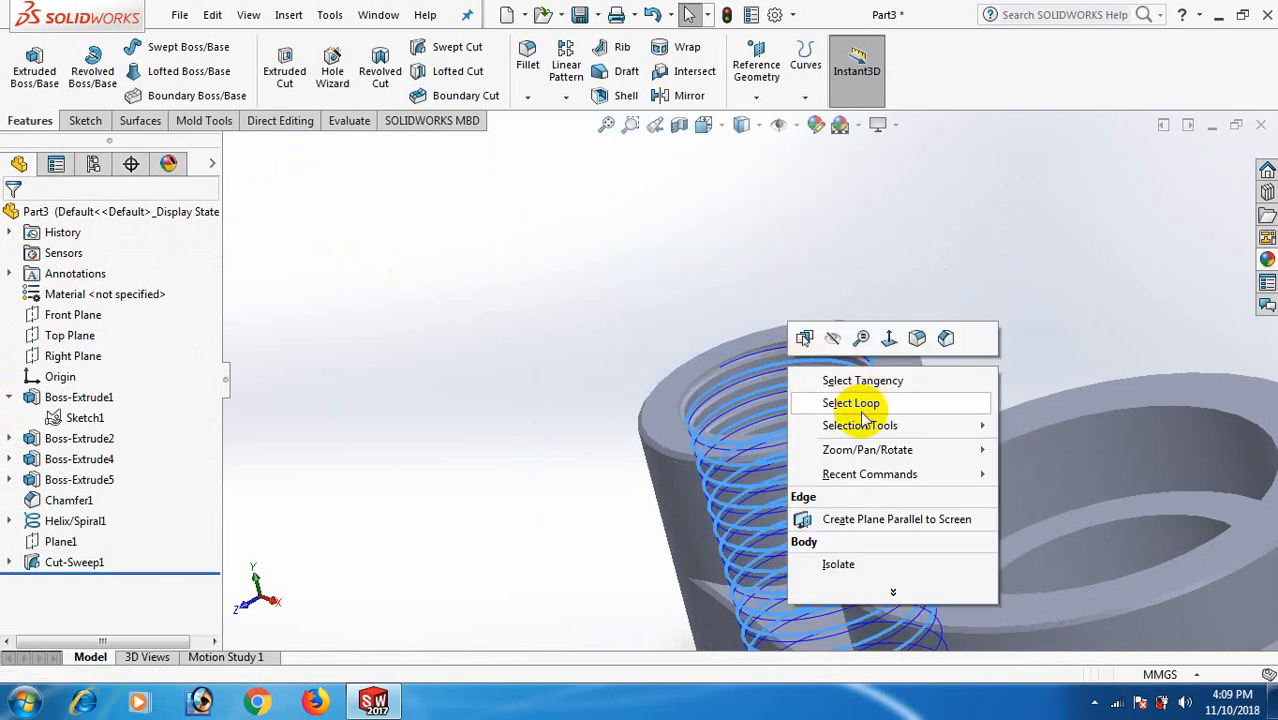
click(960, 215)
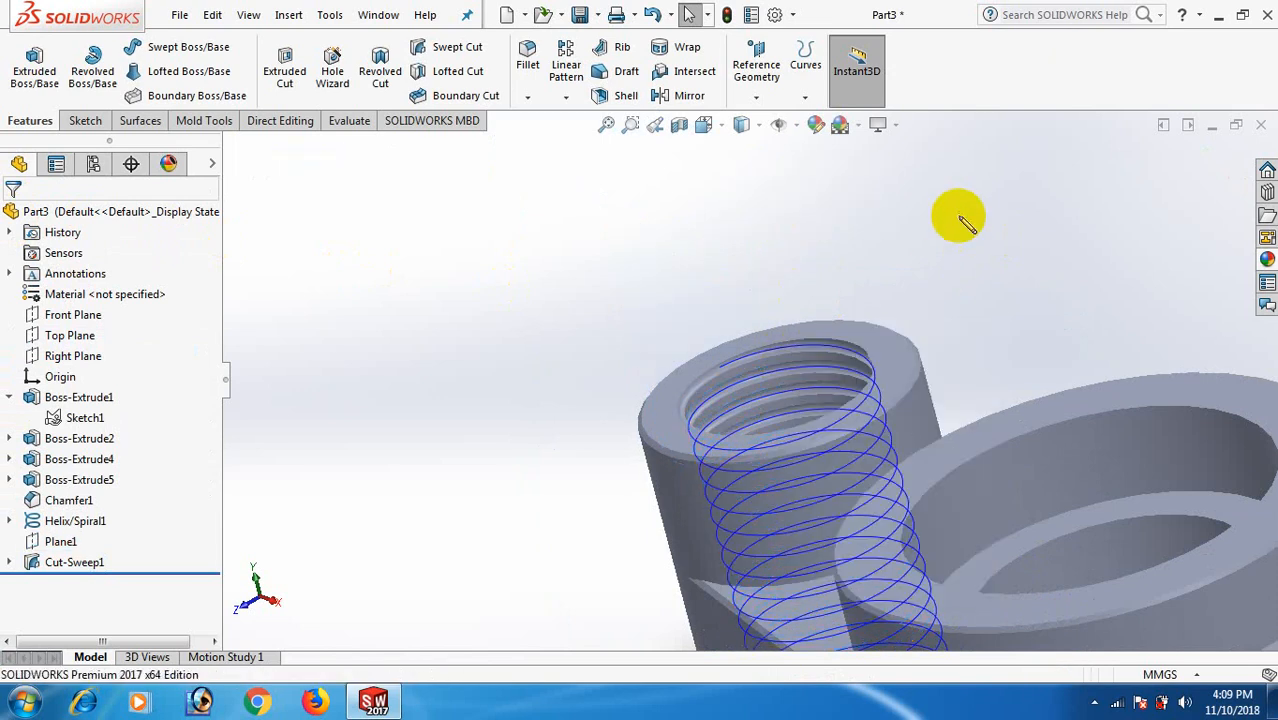
right_click(898, 494)
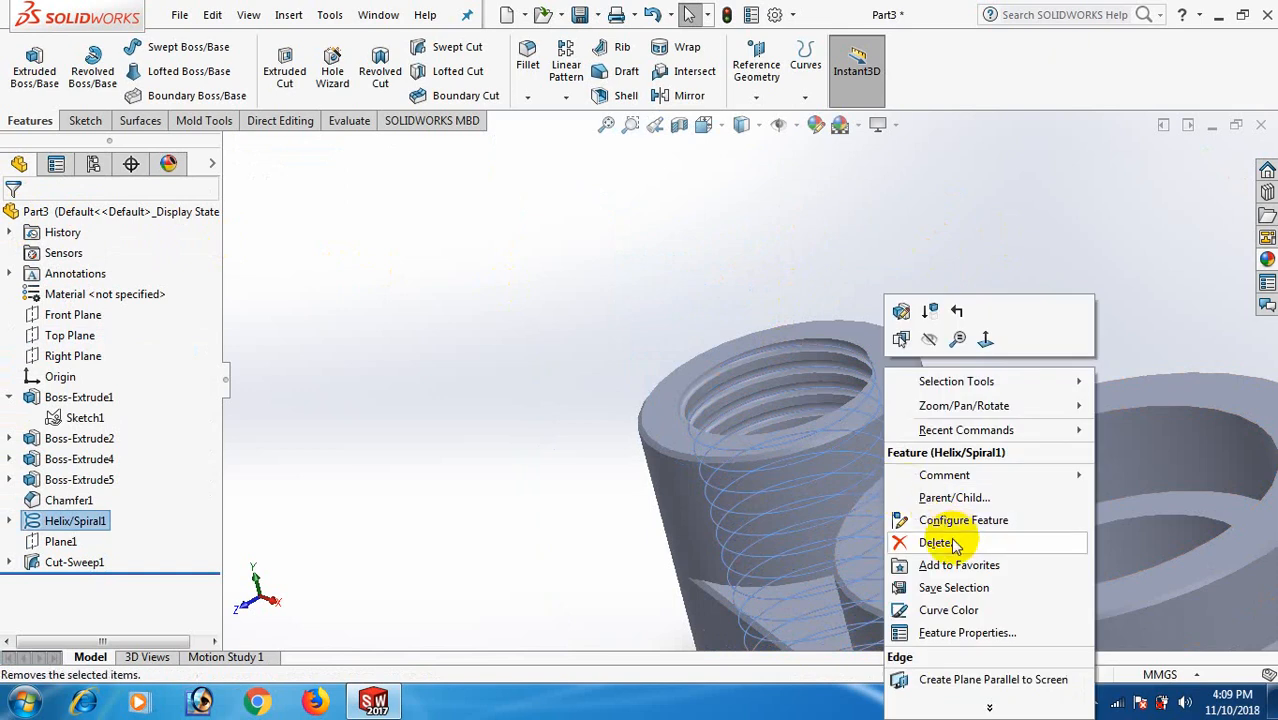
click(929, 339)
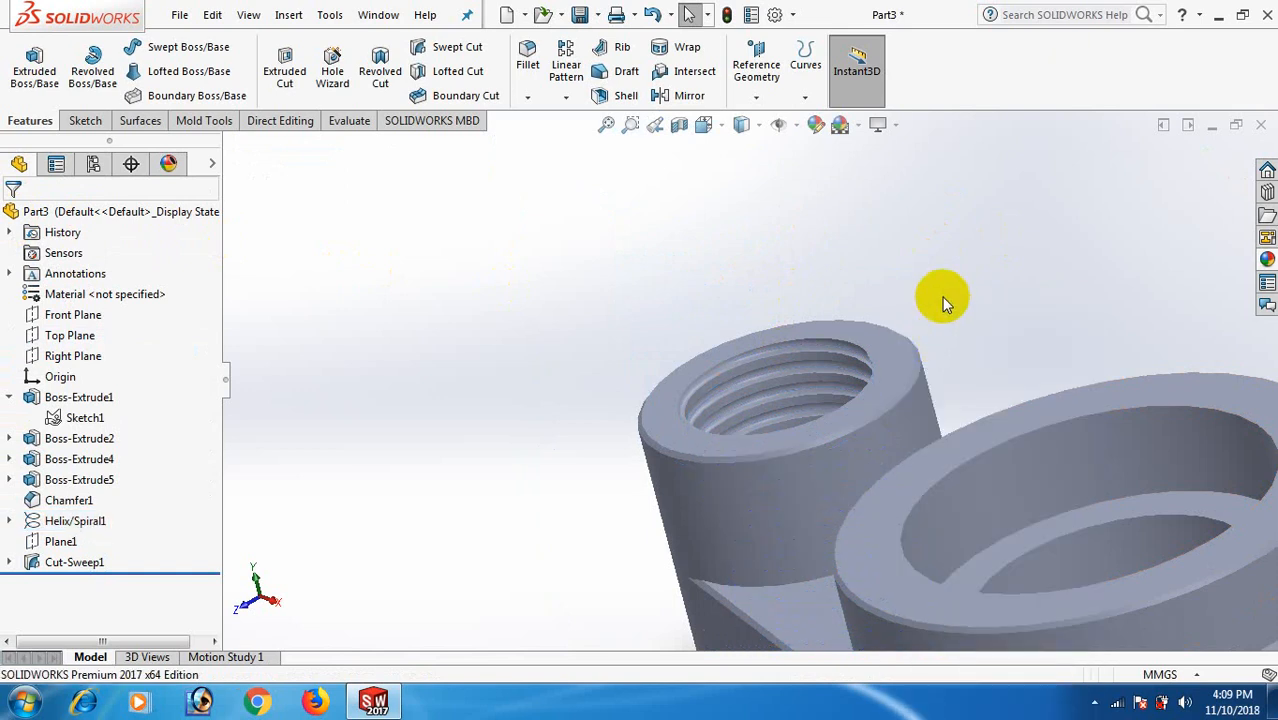
Open a new sketch on the flat top face of the right arm, viewed normal to it.
key(space)
click(1003, 16)
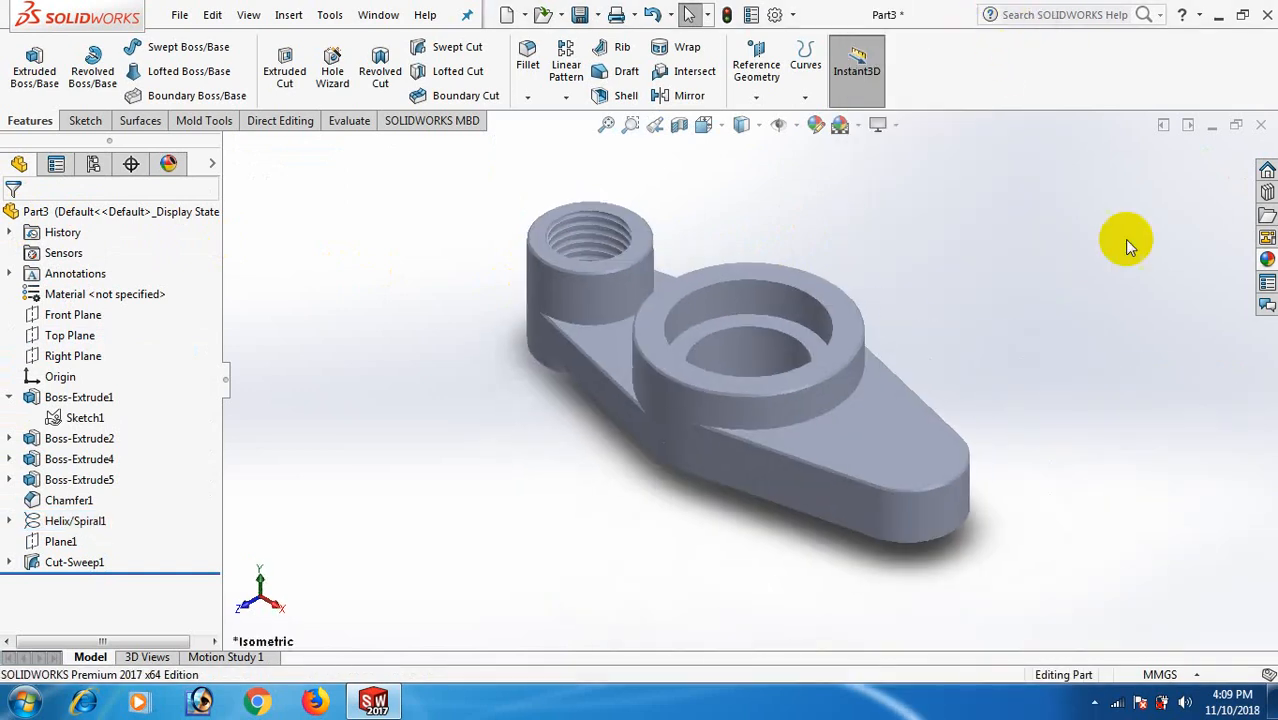
click(921, 451)
click(1011, 396)
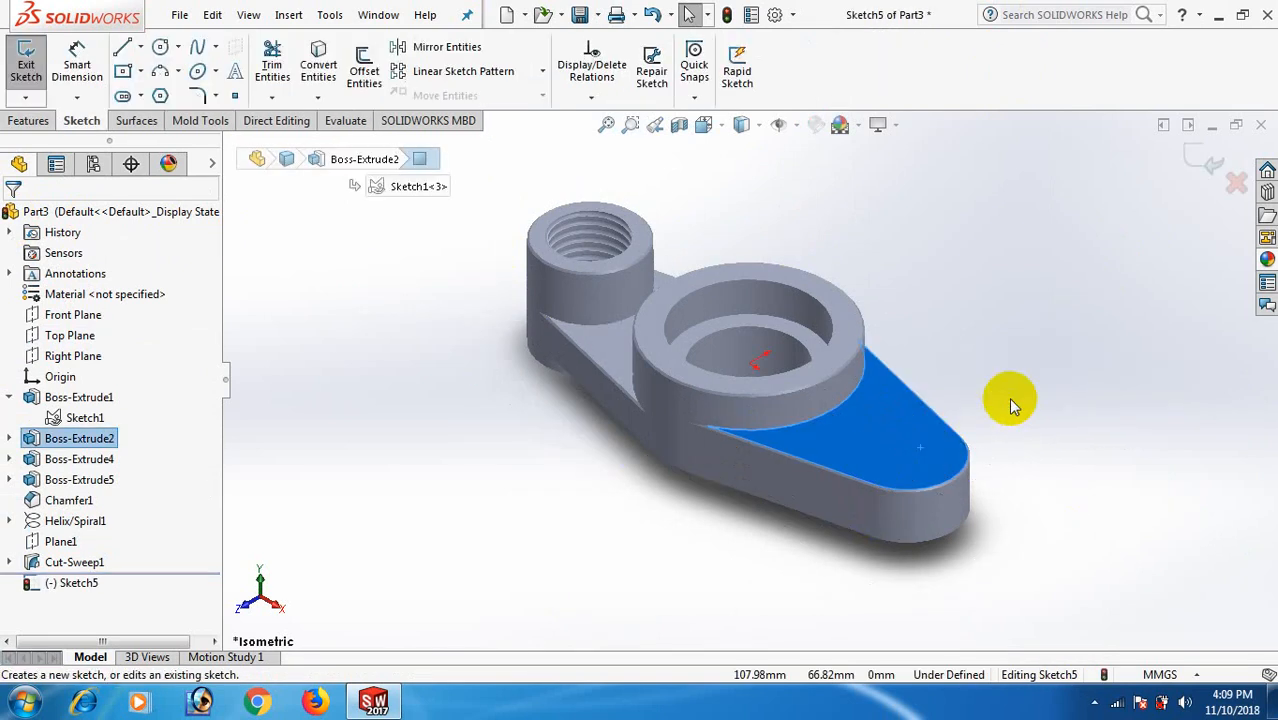
key(space)
click(924, 63)
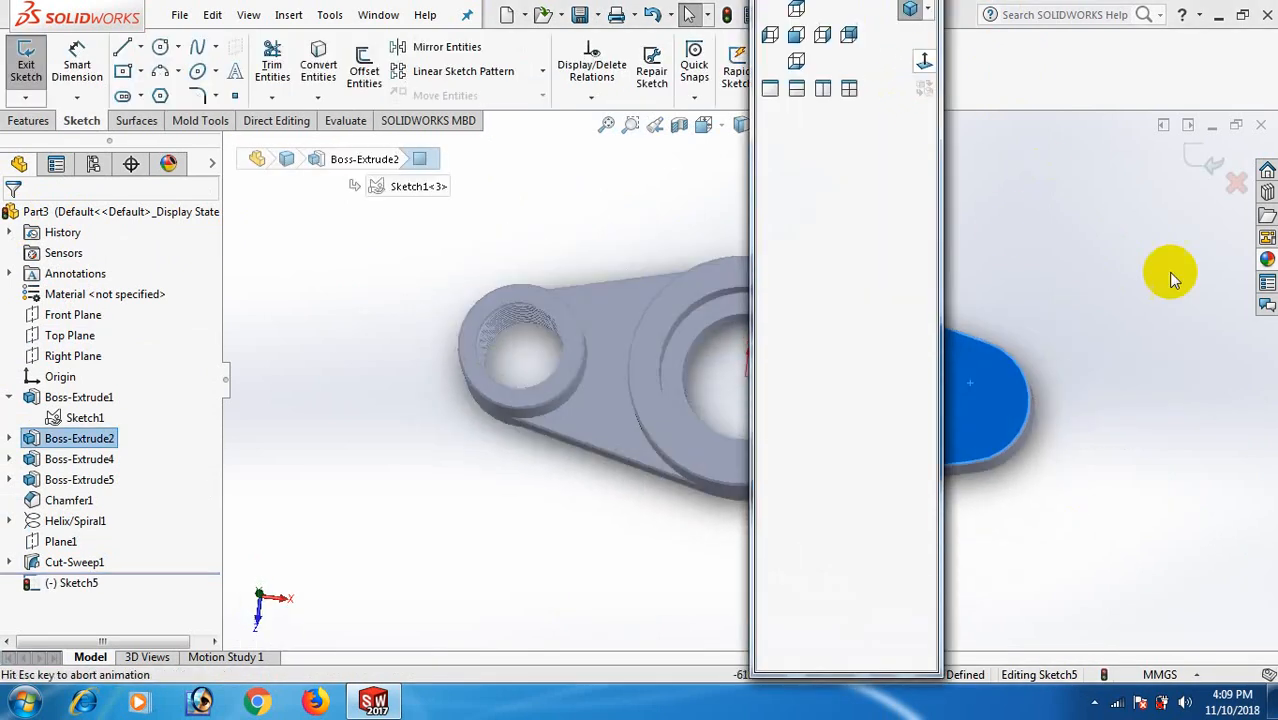
key(l)
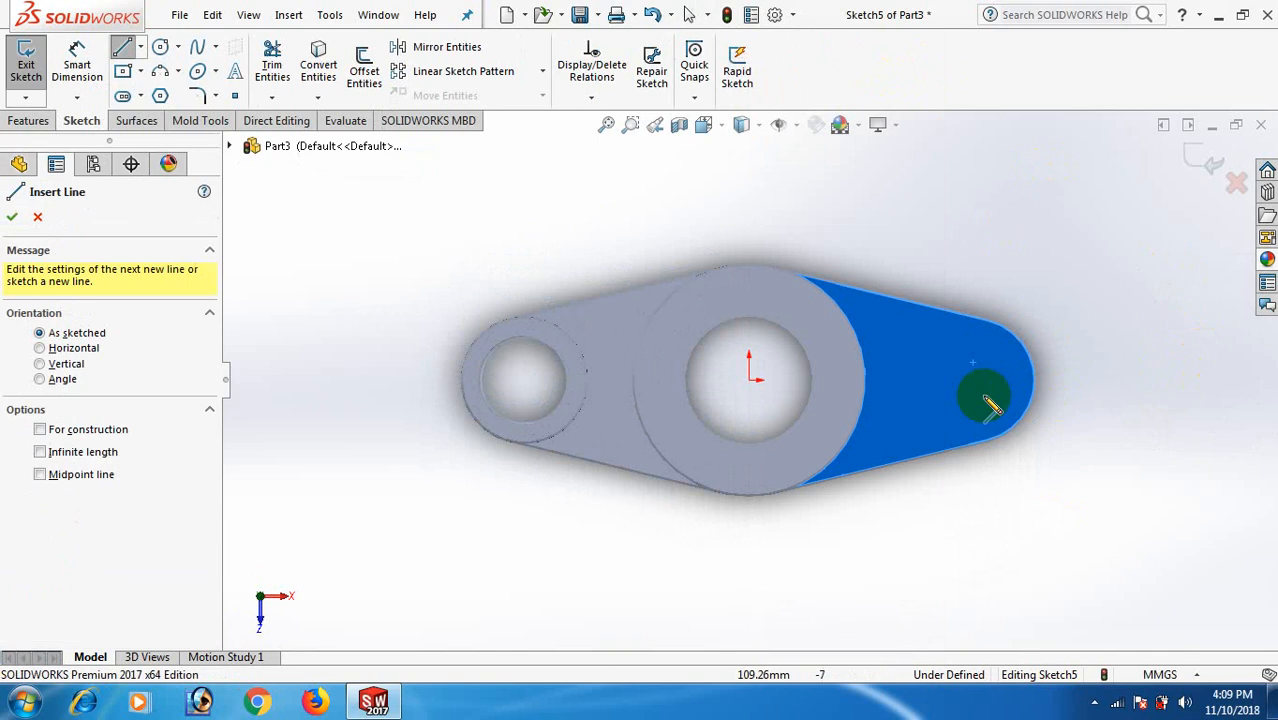
click(1036, 383)
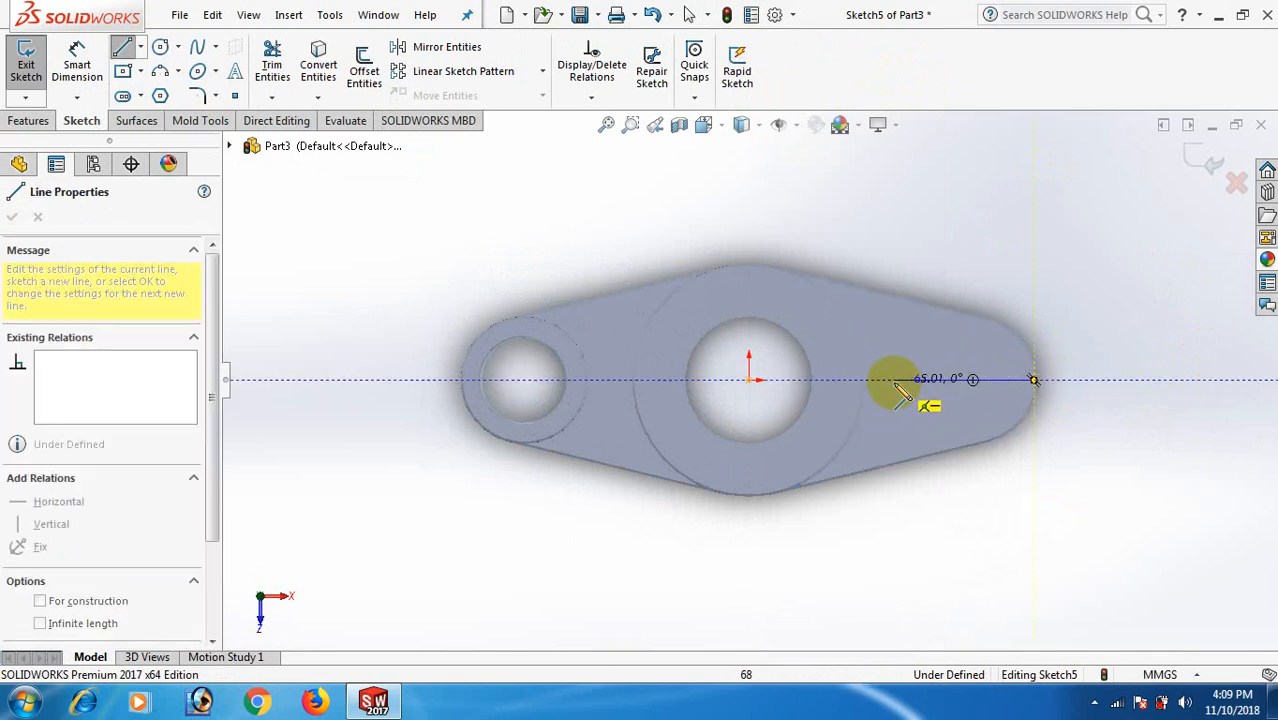
key(Escape)
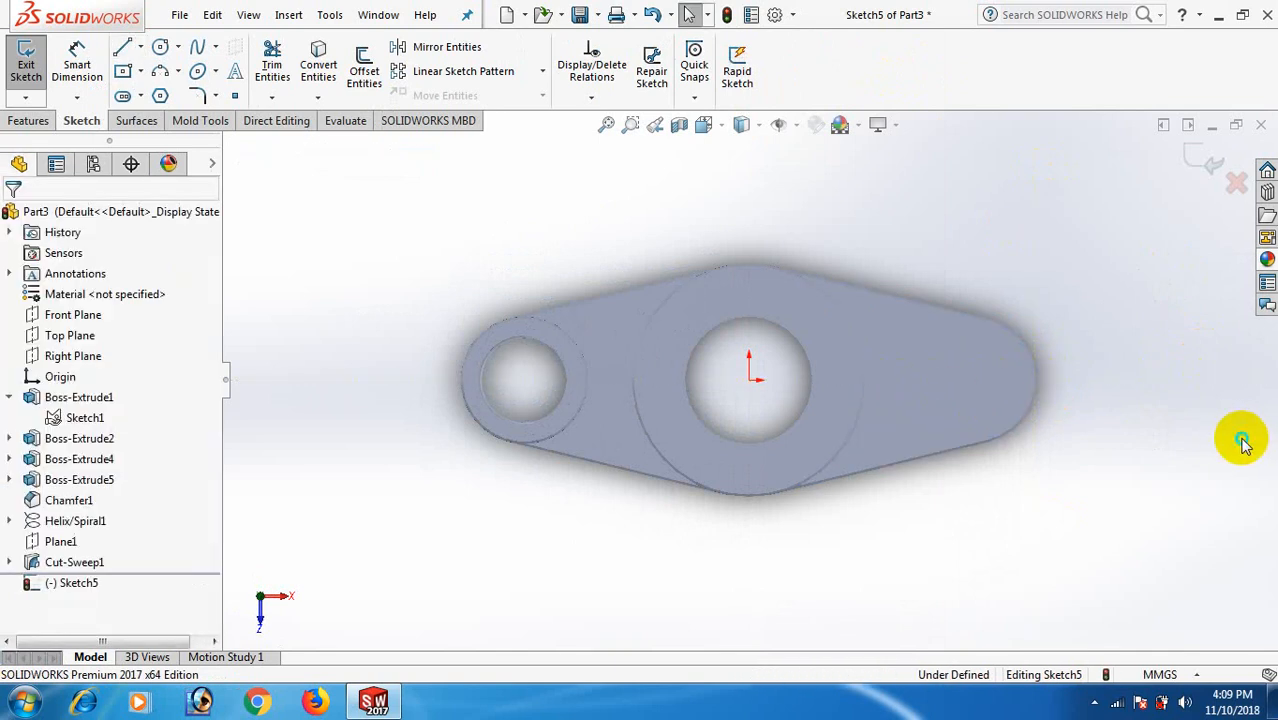
Sketch a horizontal line about 59 mm long across the right arm and make it construction geometry.
key(l)
click(956, 399)
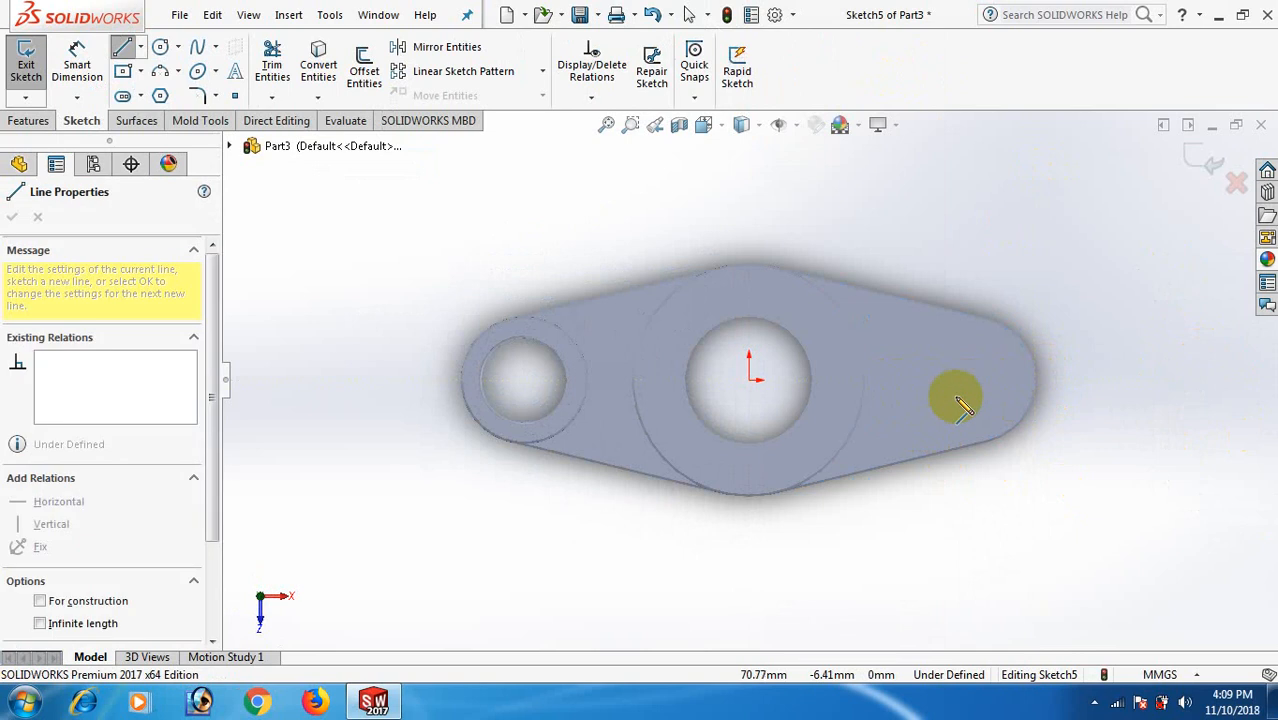
click(1022, 393)
right_click(1027, 391)
click(1070, 411)
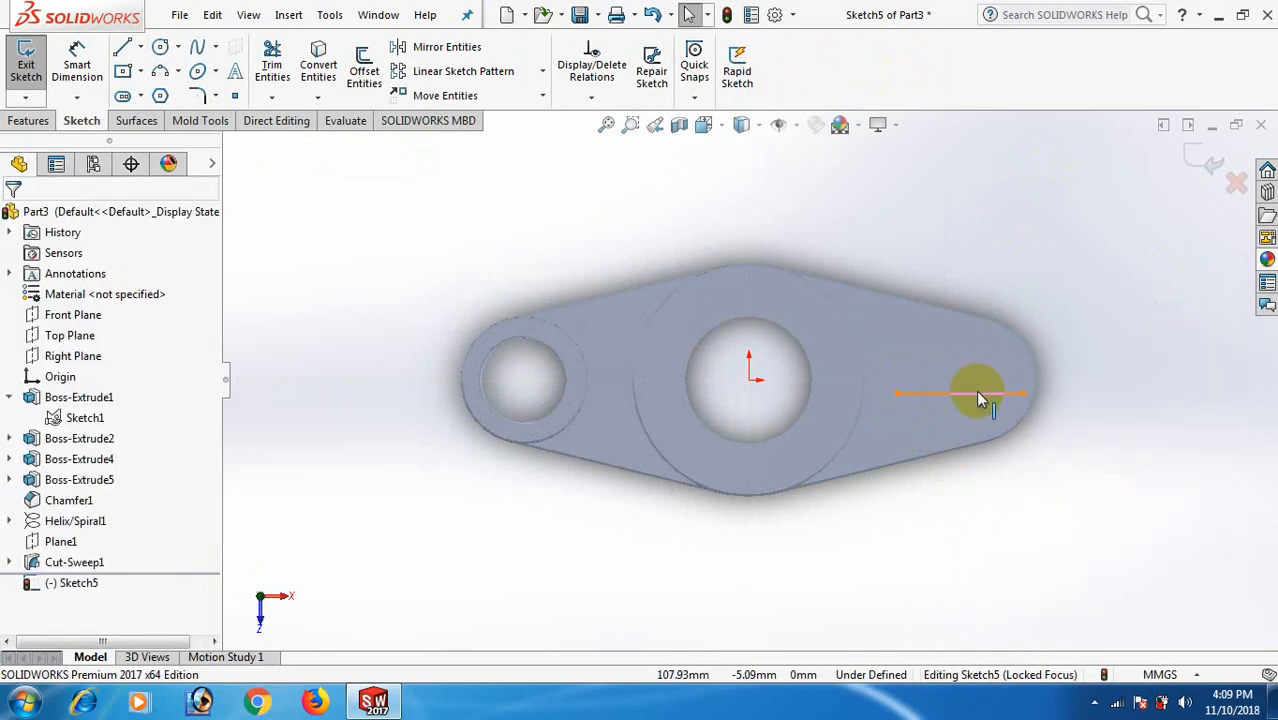
click(975, 392)
click(1061, 344)
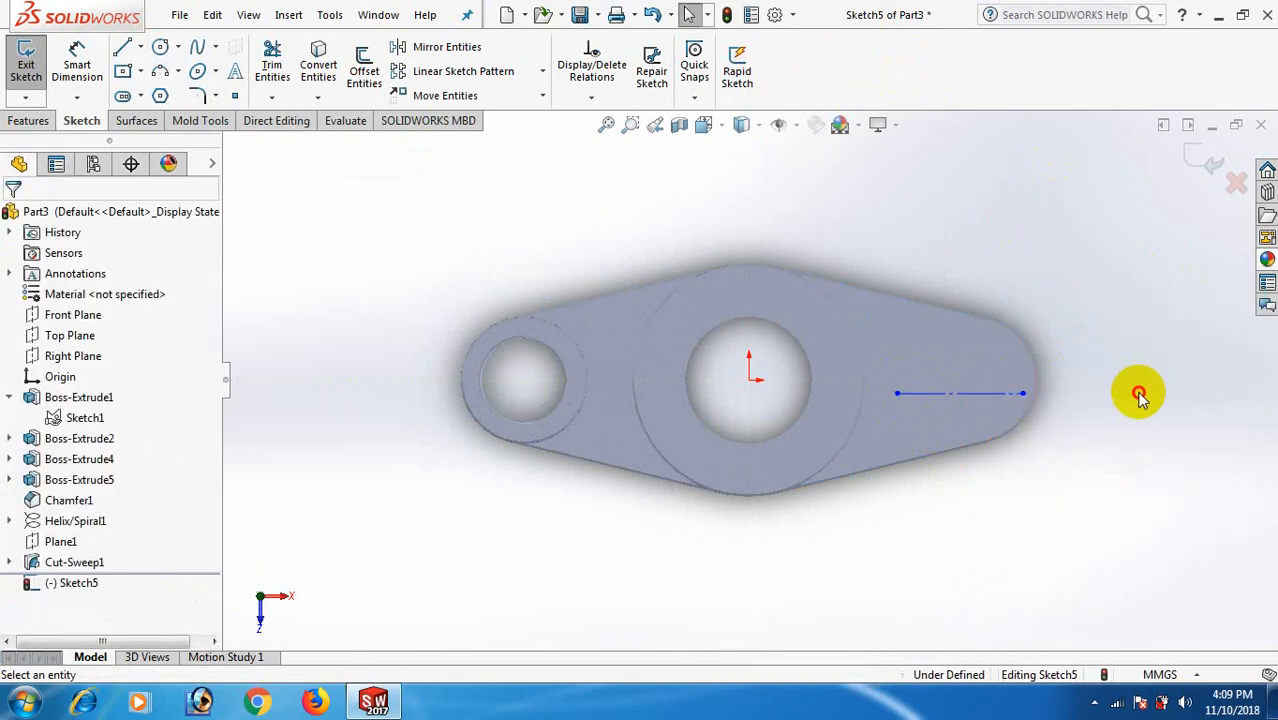
Try sketch text "z-25" along the construction line, with its own font at a height of 100 points.
click(234, 71)
click(82, 348)
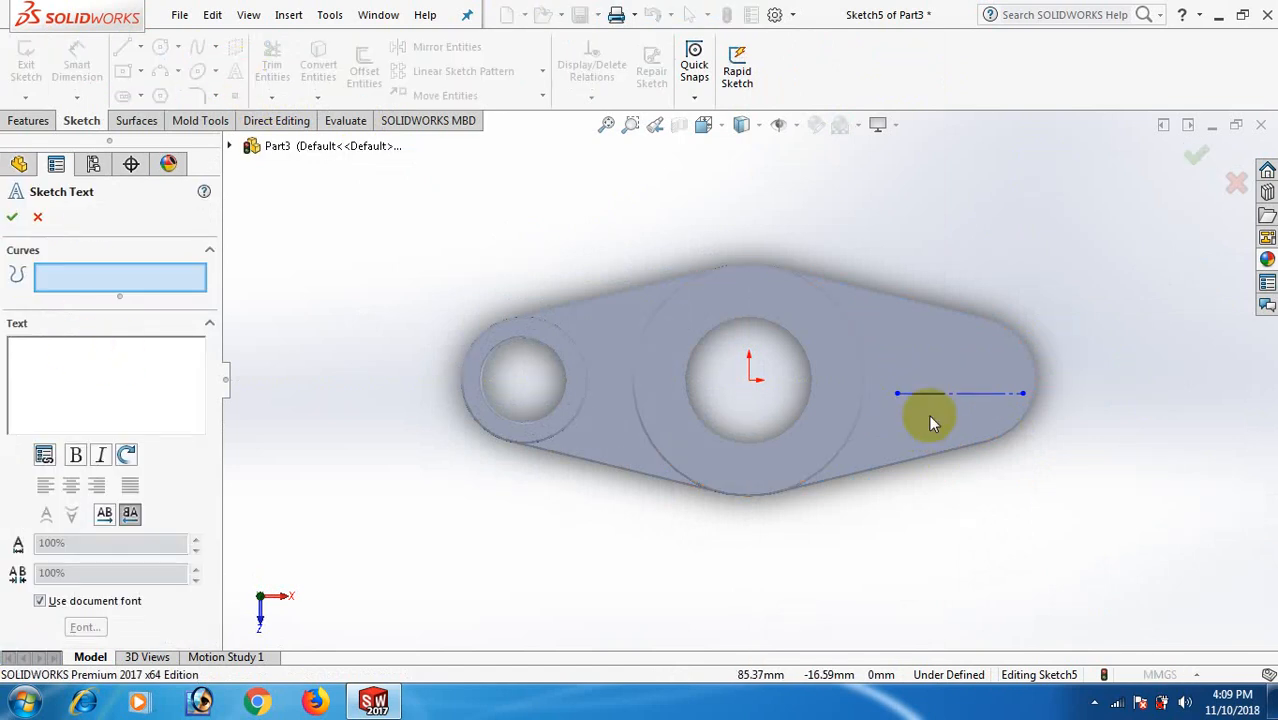
click(159, 280)
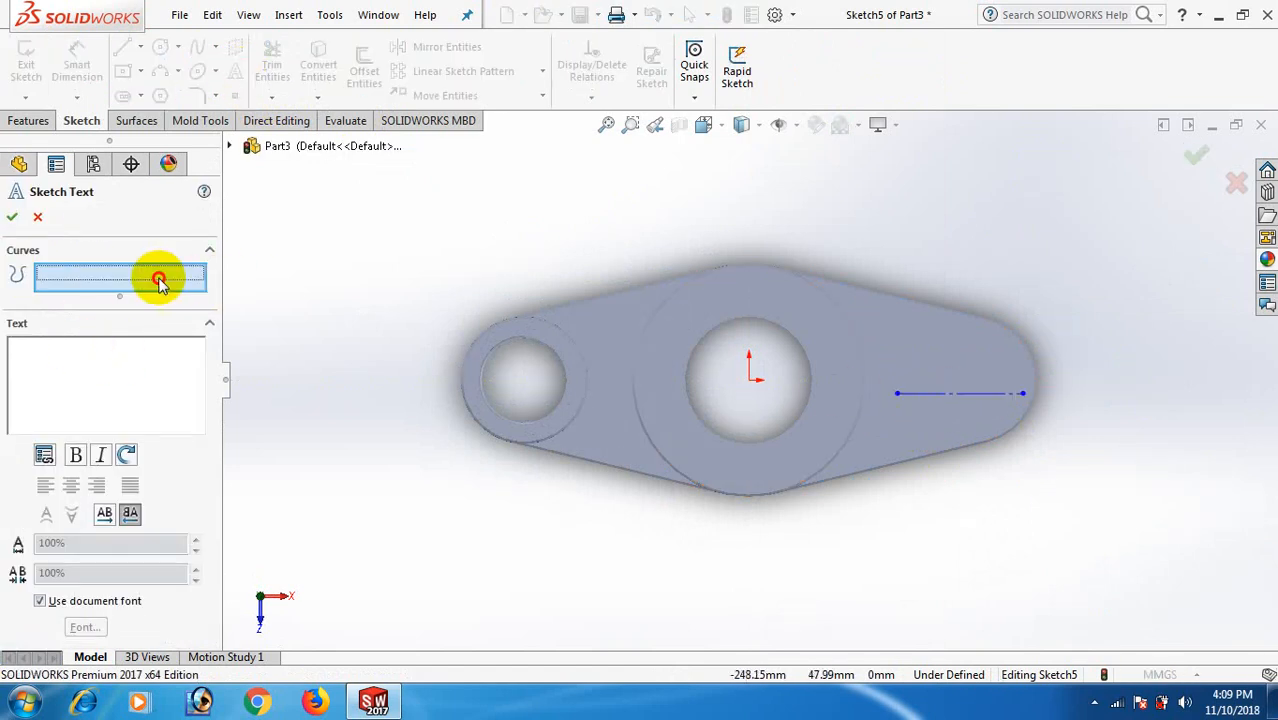
click(965, 395)
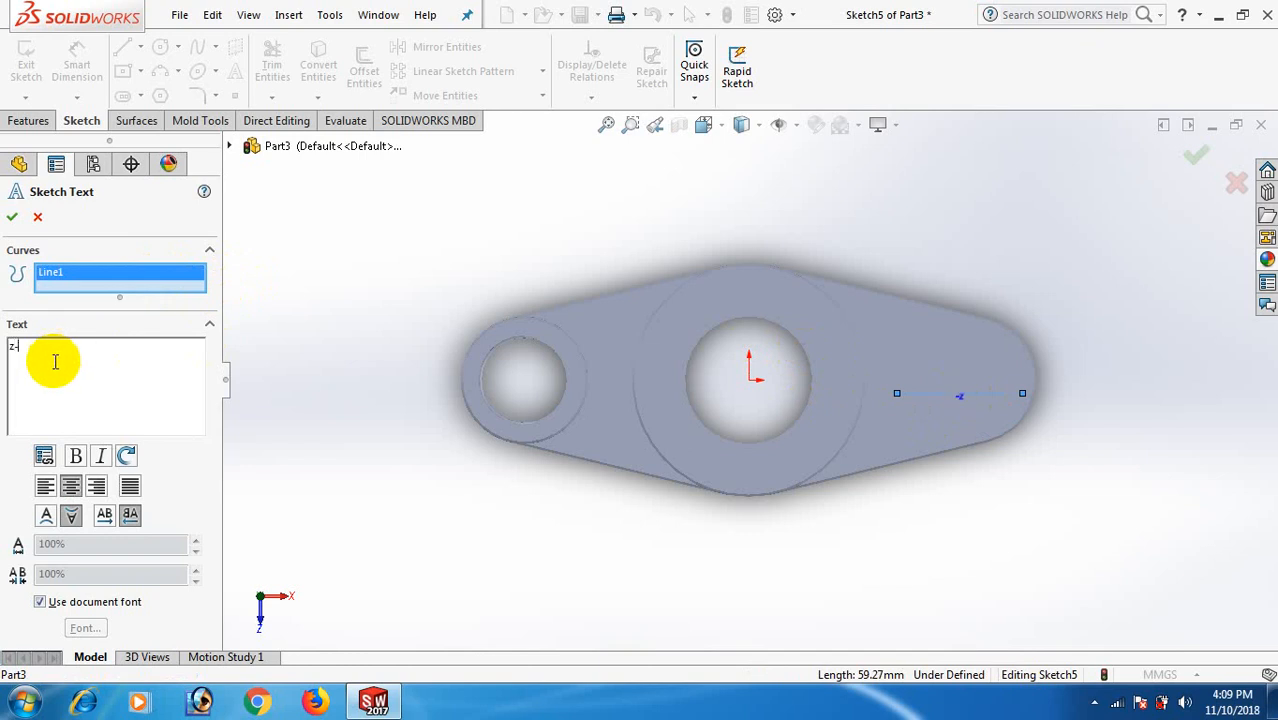
click(40, 601)
click(85, 627)
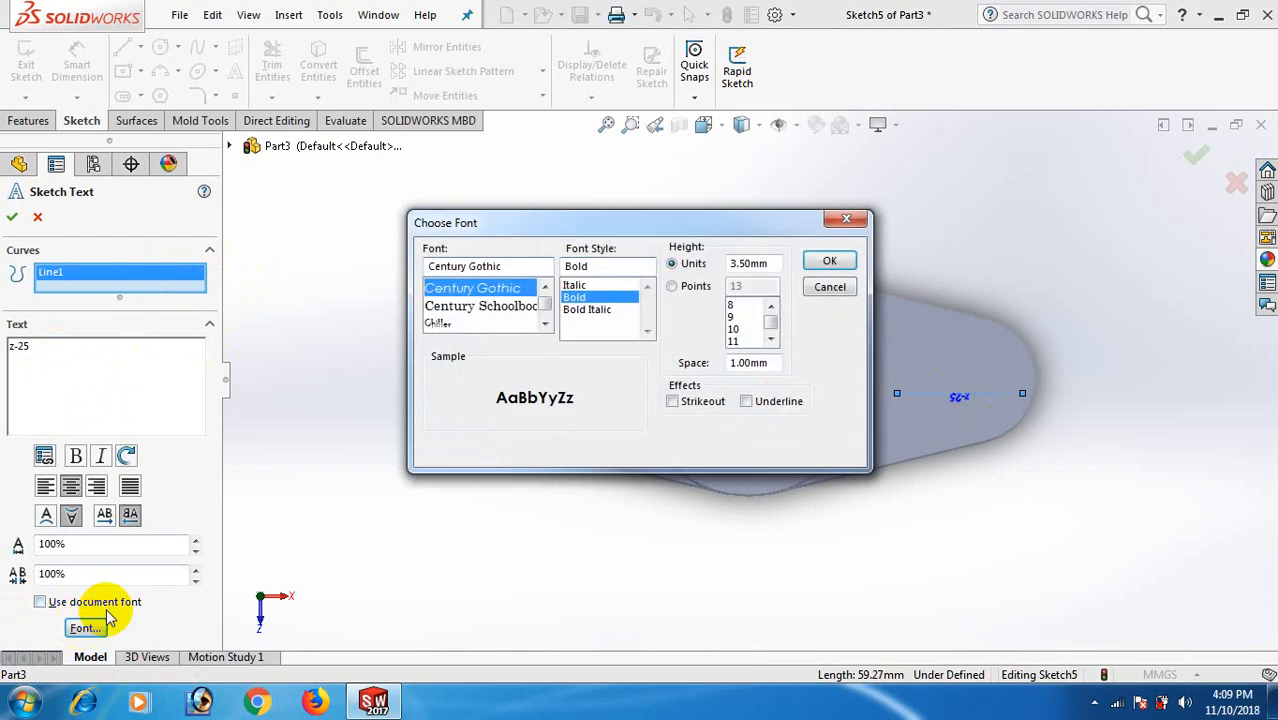
click(678, 287)
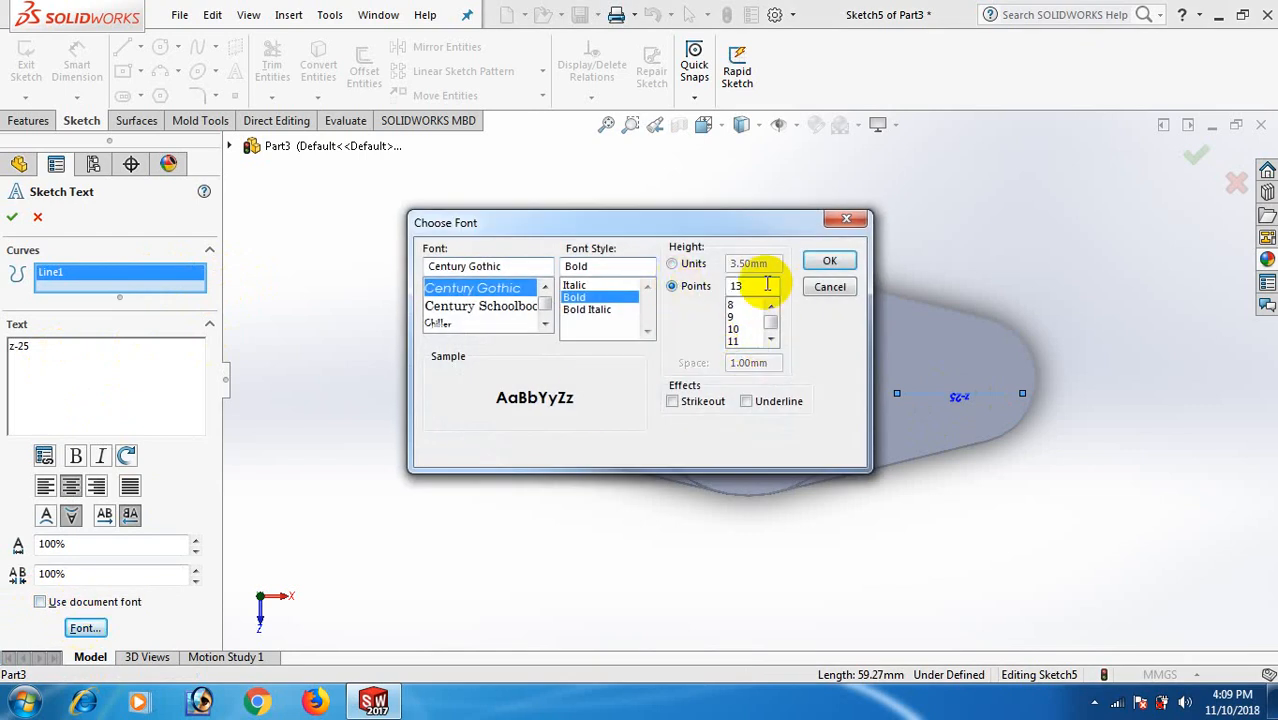
drag(767, 285, 721, 295)
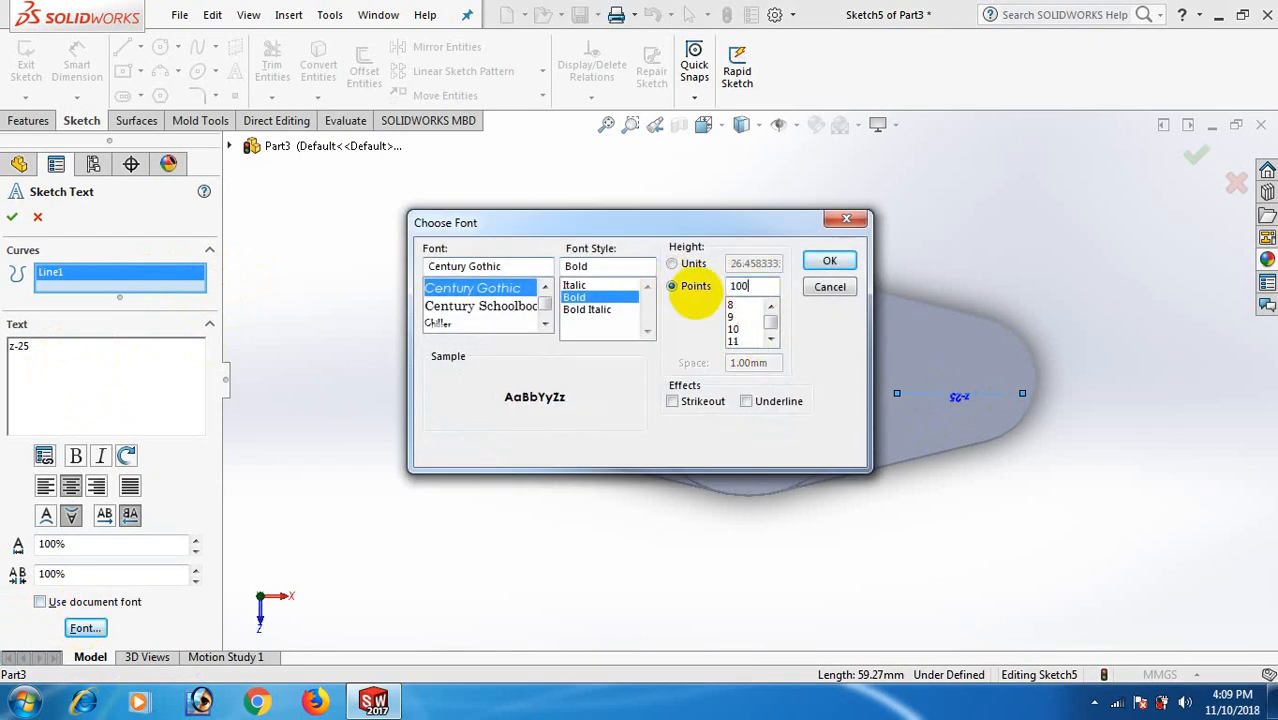
text(100)
click(829, 261)
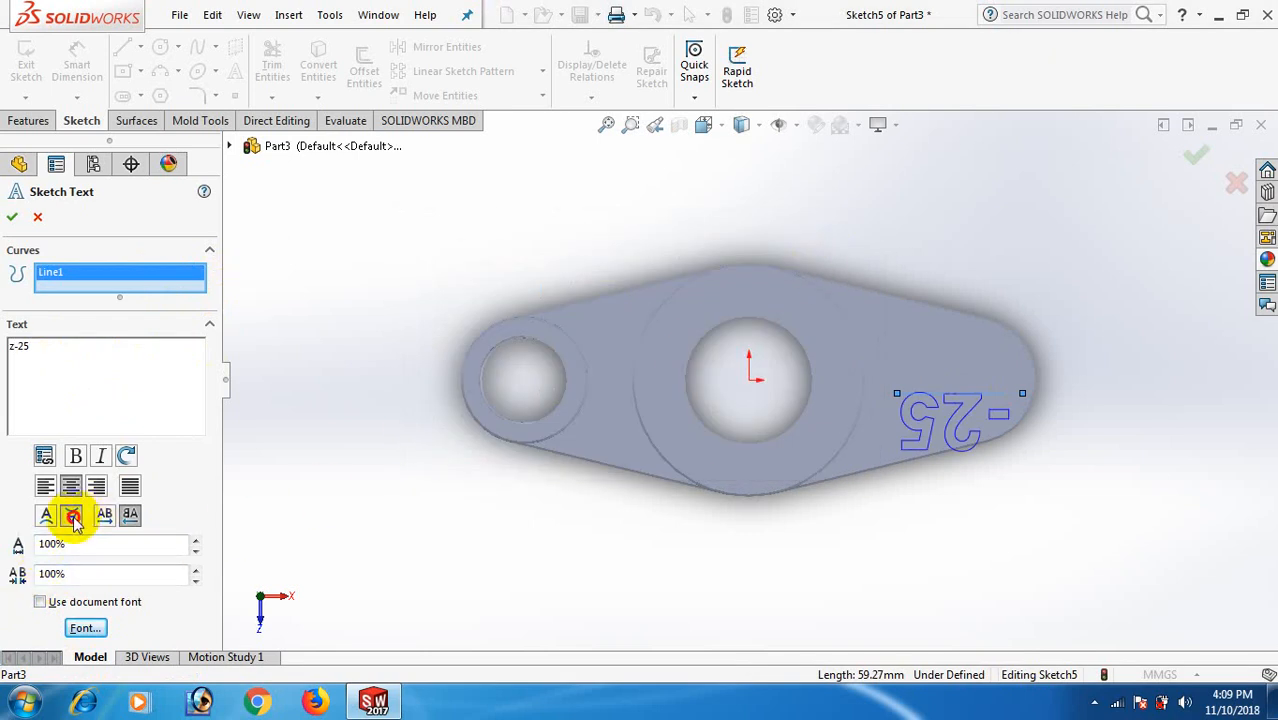
Try flipping the text upright with left-to-right reading direction and detaching it from the line, and cancel the sketch text.
click(105, 516)
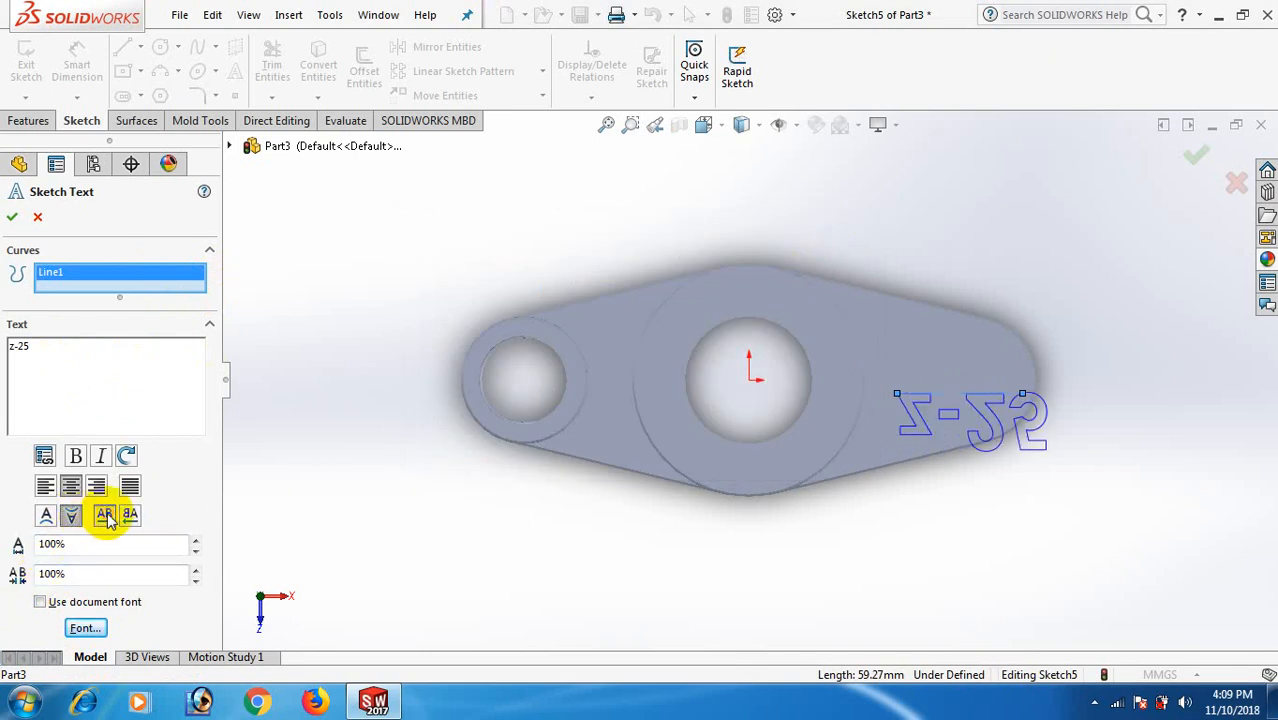
click(130, 517)
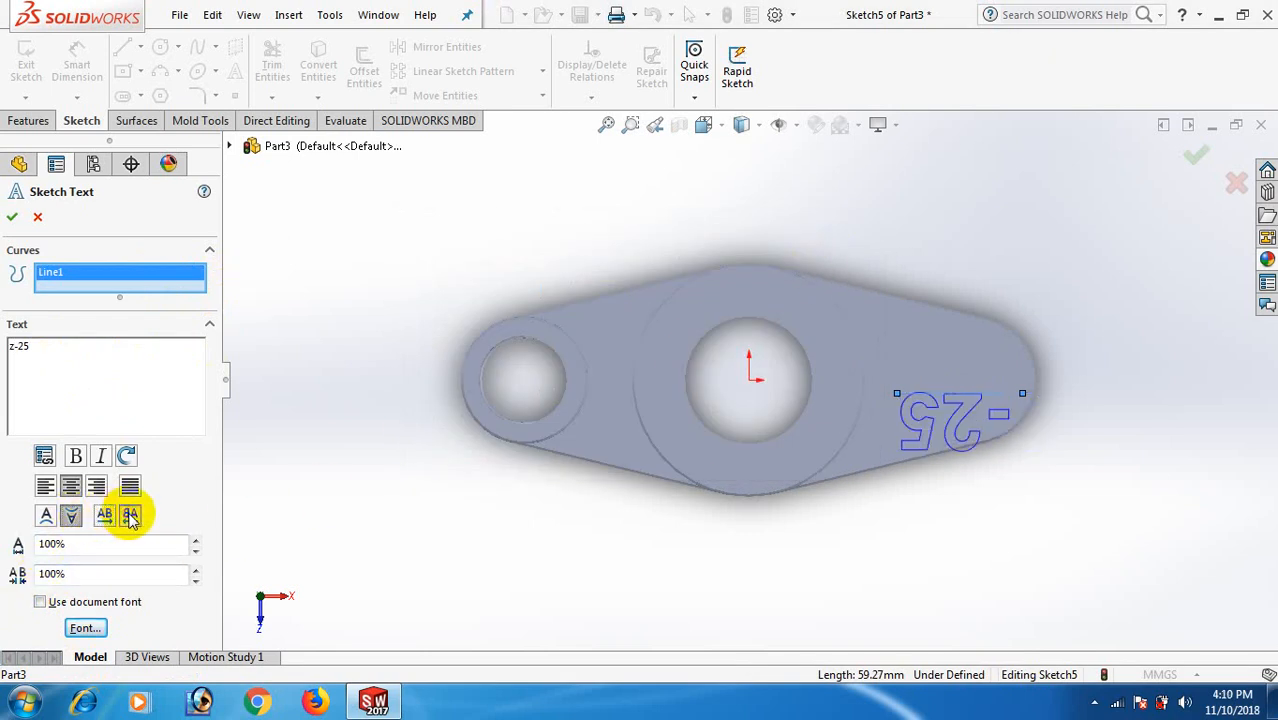
click(47, 516)
click(70, 517)
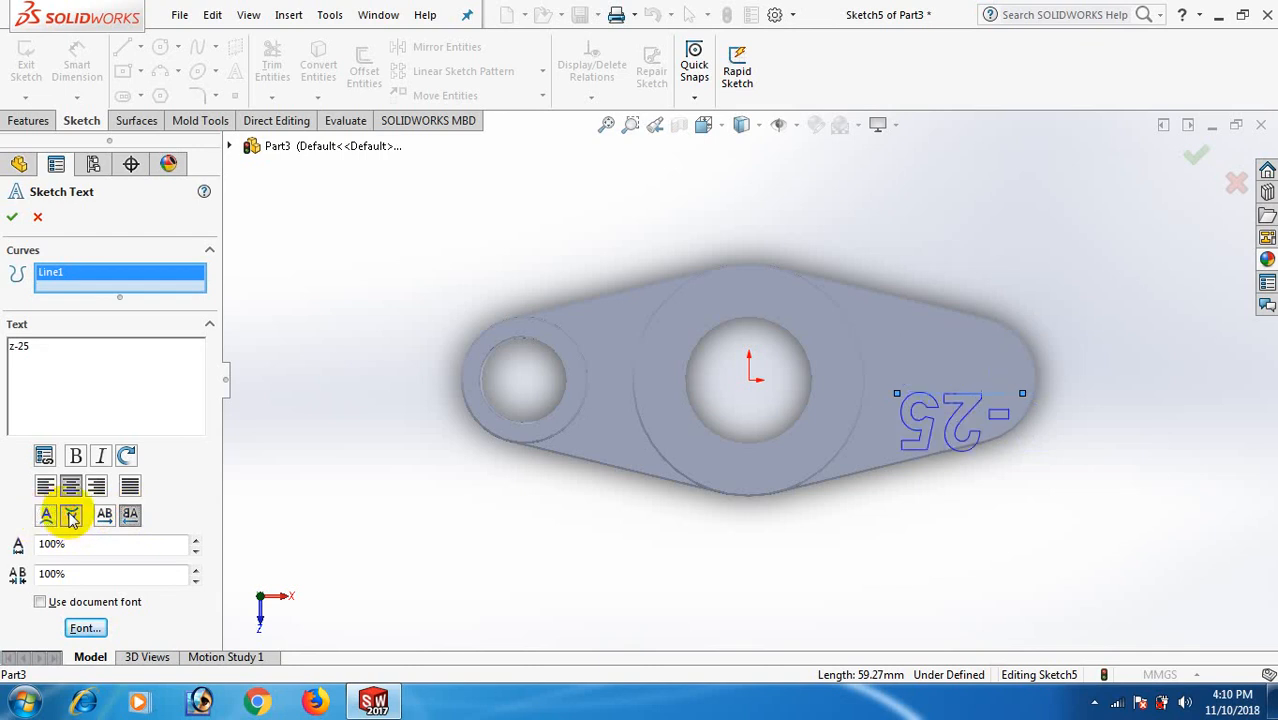
click(47, 516)
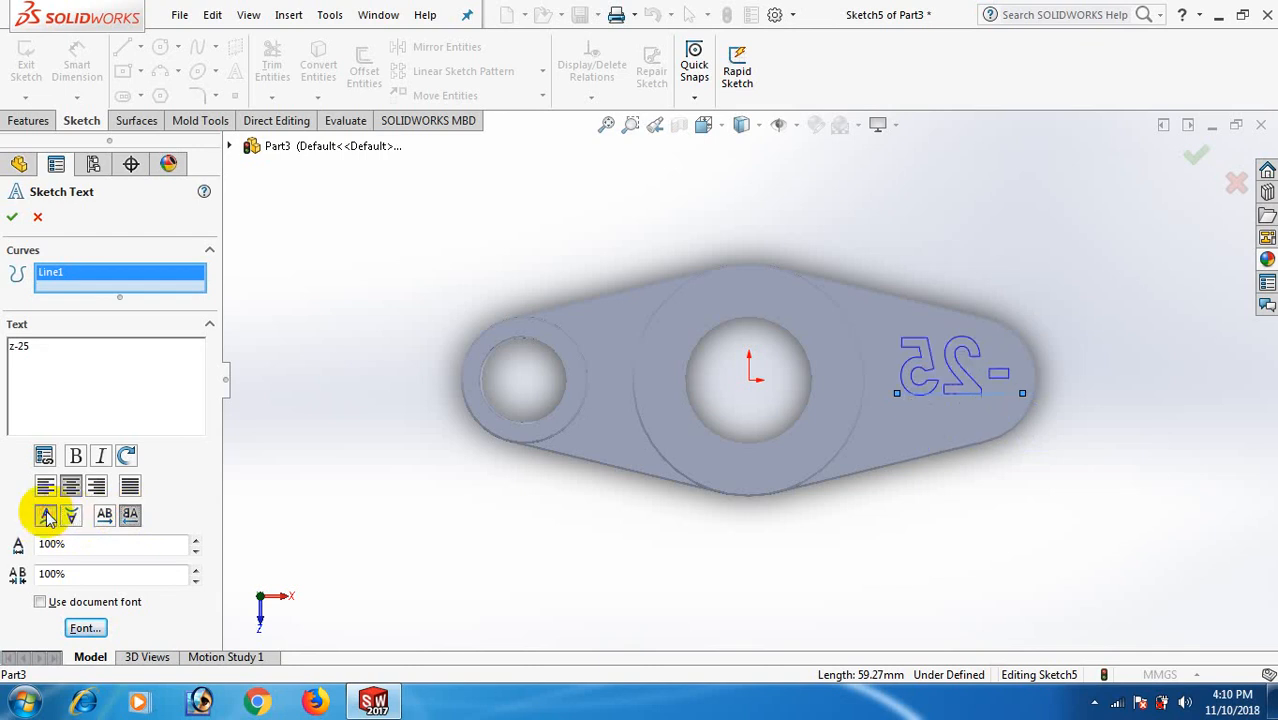
click(106, 516)
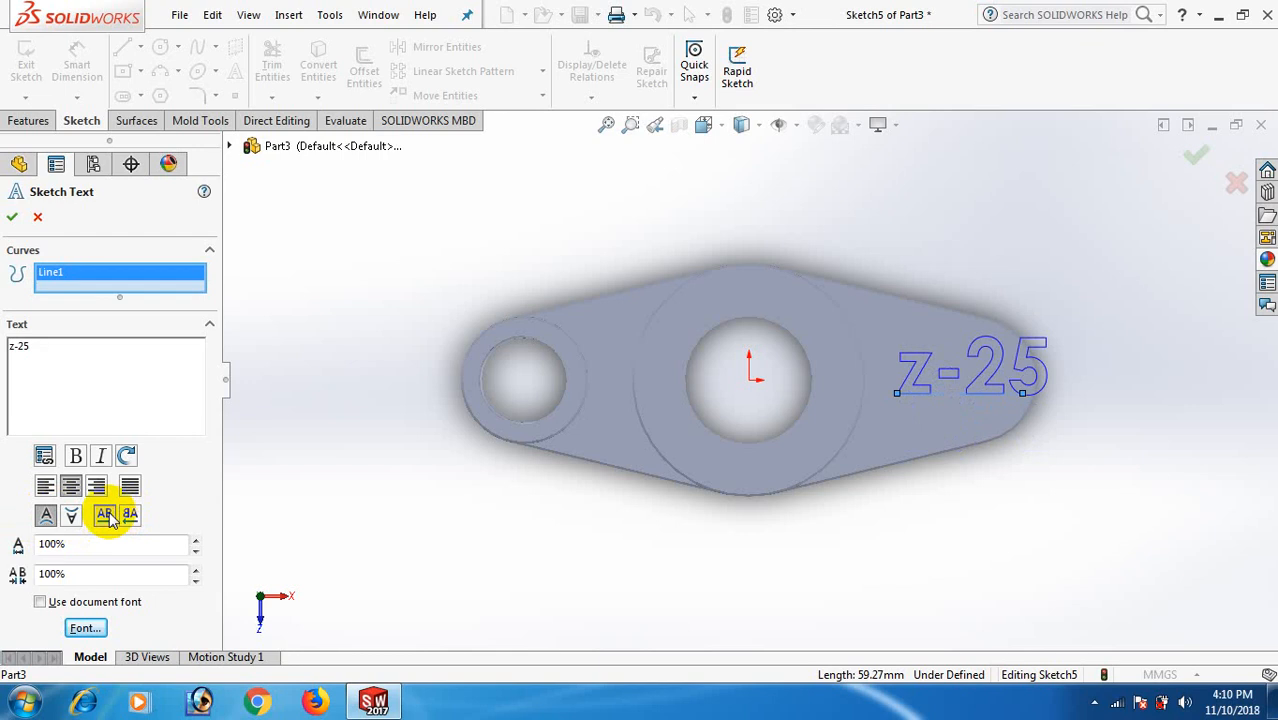
click(899, 392)
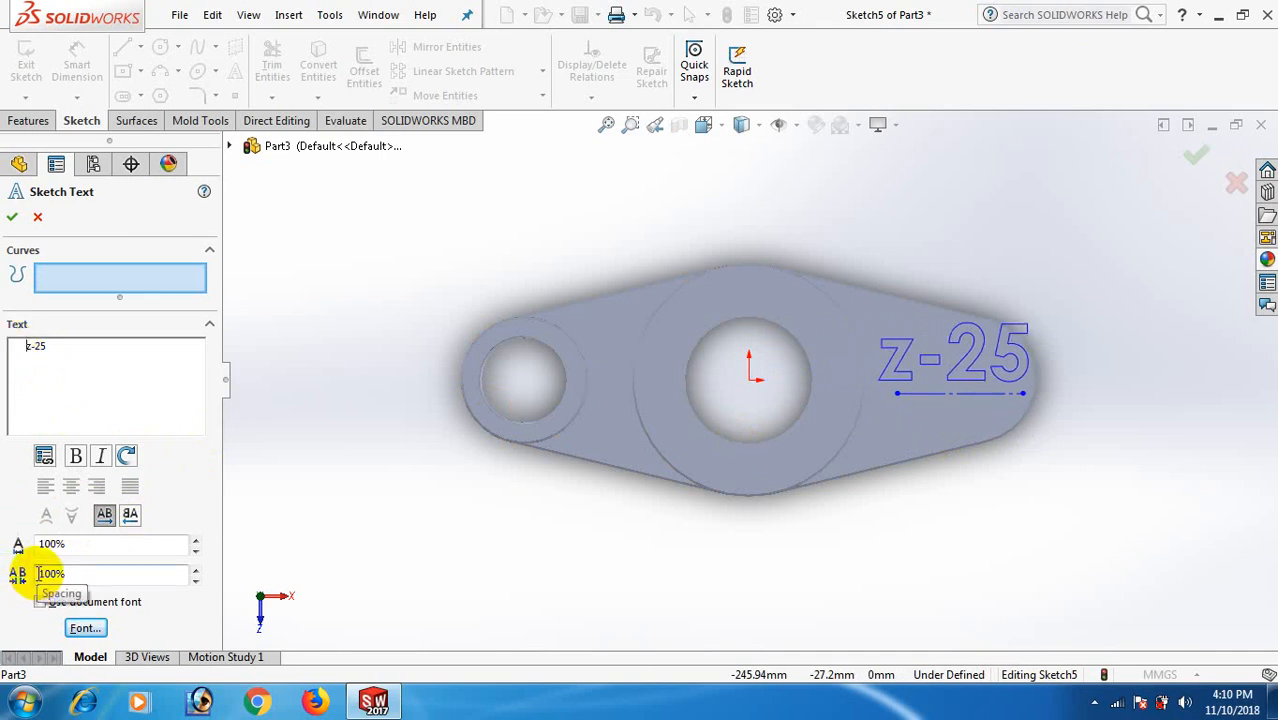
click(36, 218)
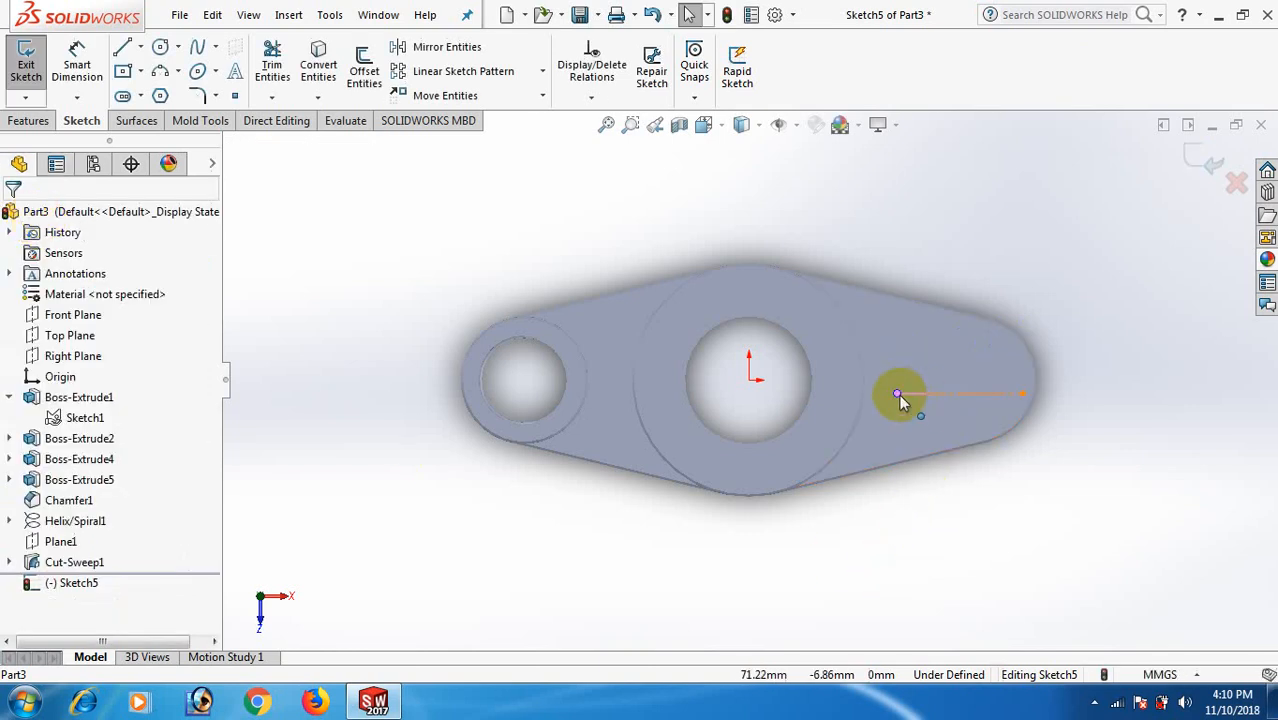
Reposition the construction line's endpoints so it lies lower on the right arm, starting near the hub, about 62 mm long.
mouse_move(899, 394)
mouse_down()
mouse_move(888, 423)
mouse_move(866, 420)
mouse_up()
click(1057, 462)
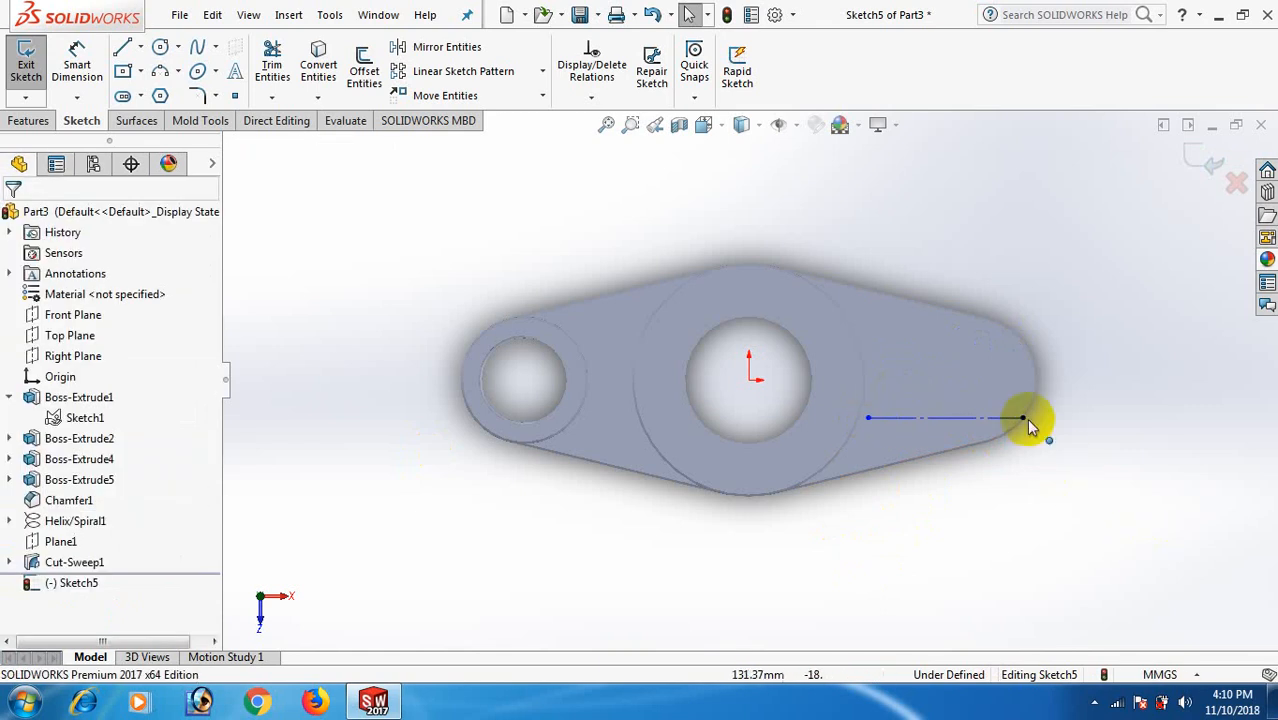
drag(1023, 418, 1000, 416)
click(1090, 491)
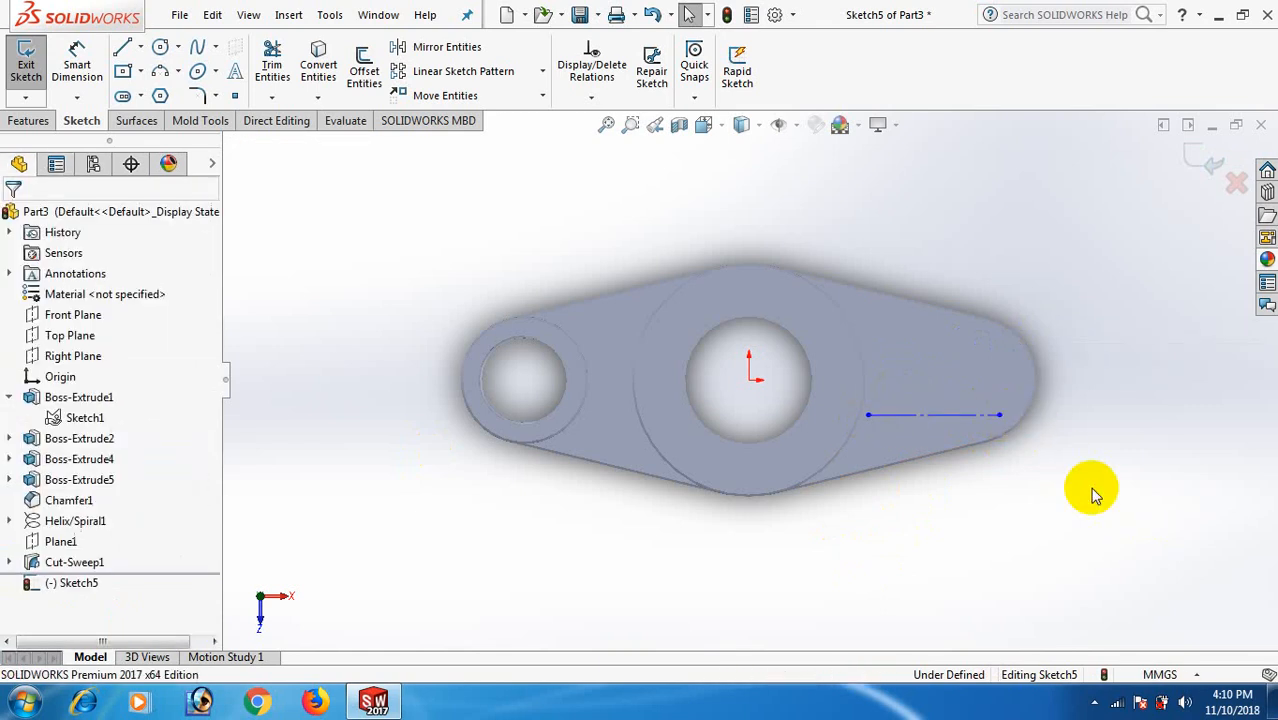
Create sketch text "z-25" along the repositioned construction line, with its own font at a height of 80 points.
click(240, 70)
click(920, 414)
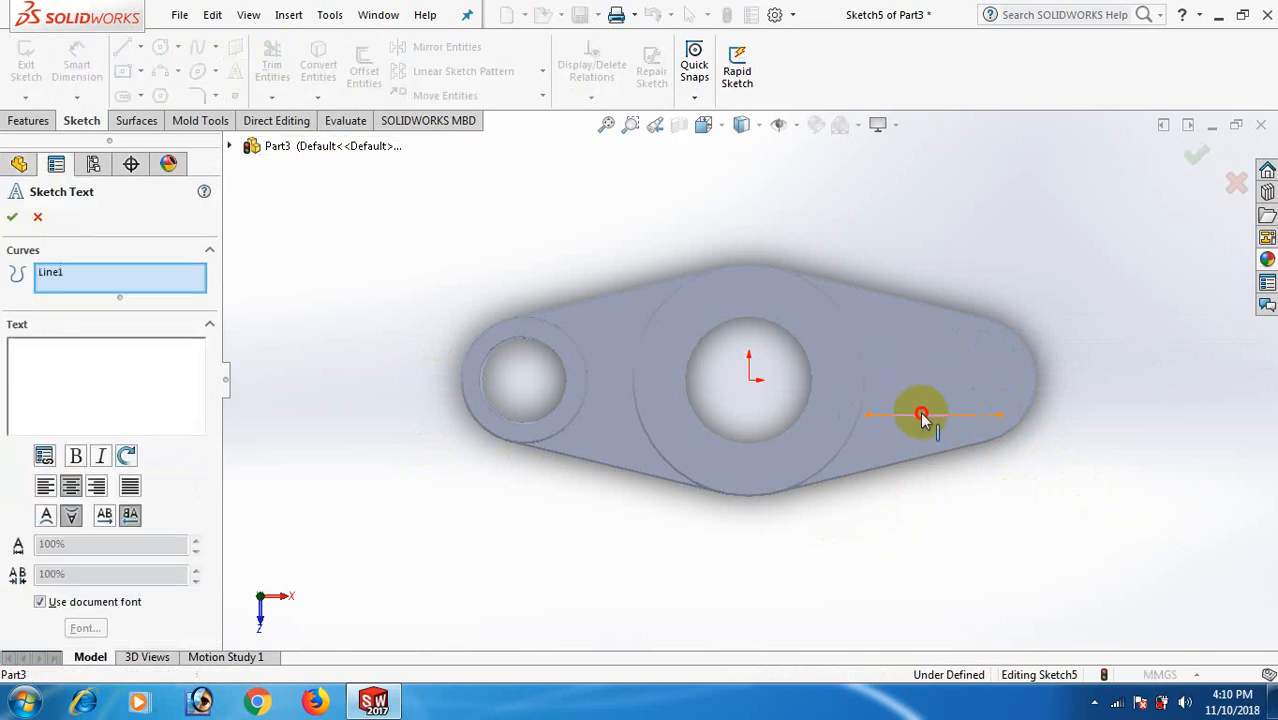
click(40, 603)
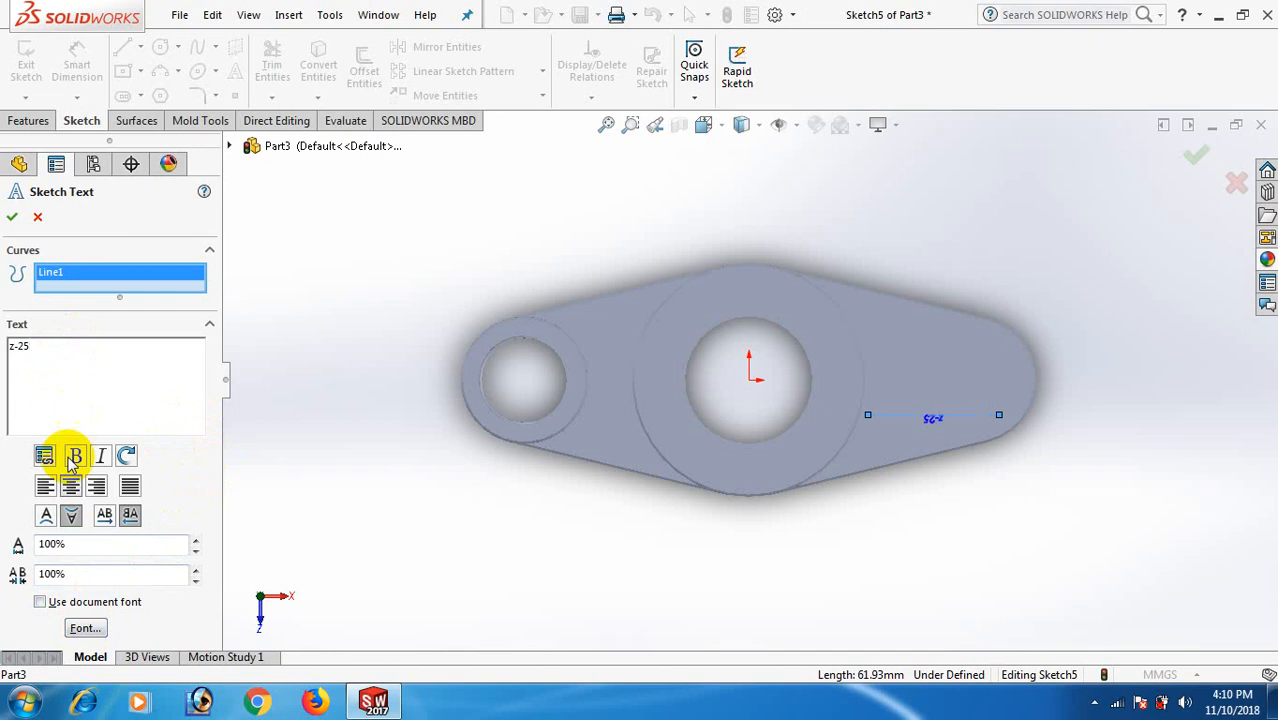
click(84, 628)
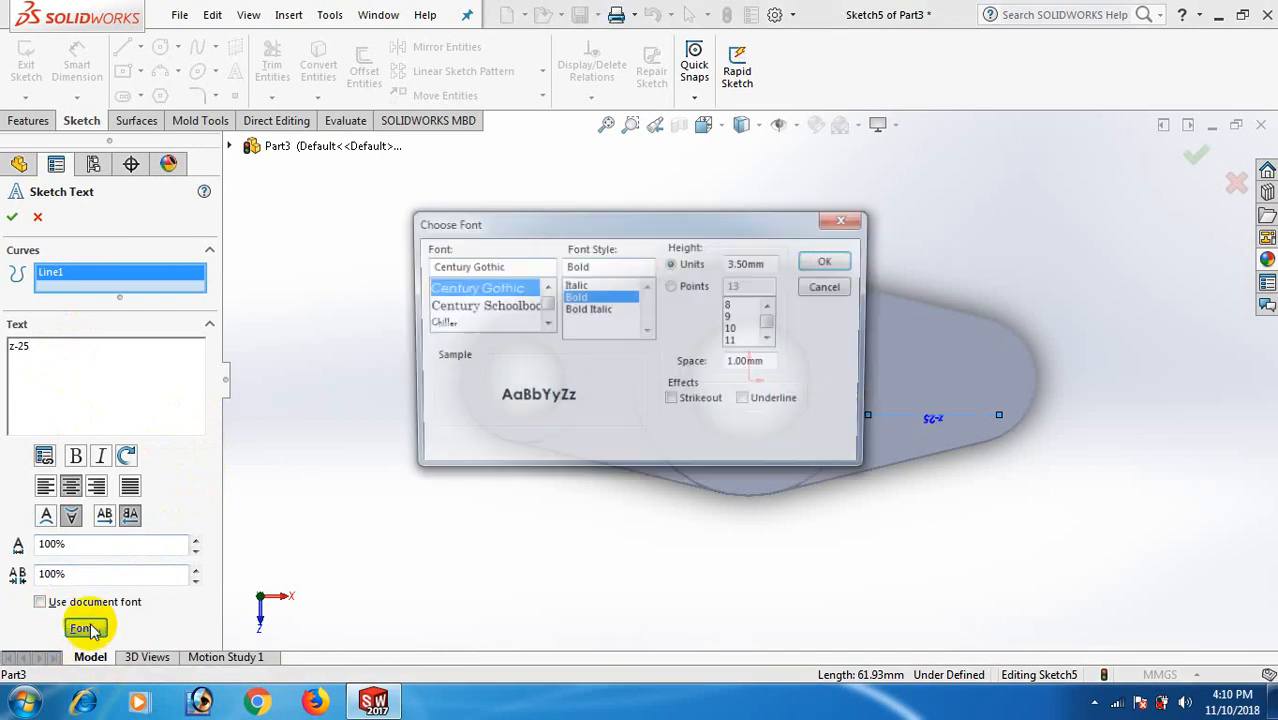
click(680, 287)
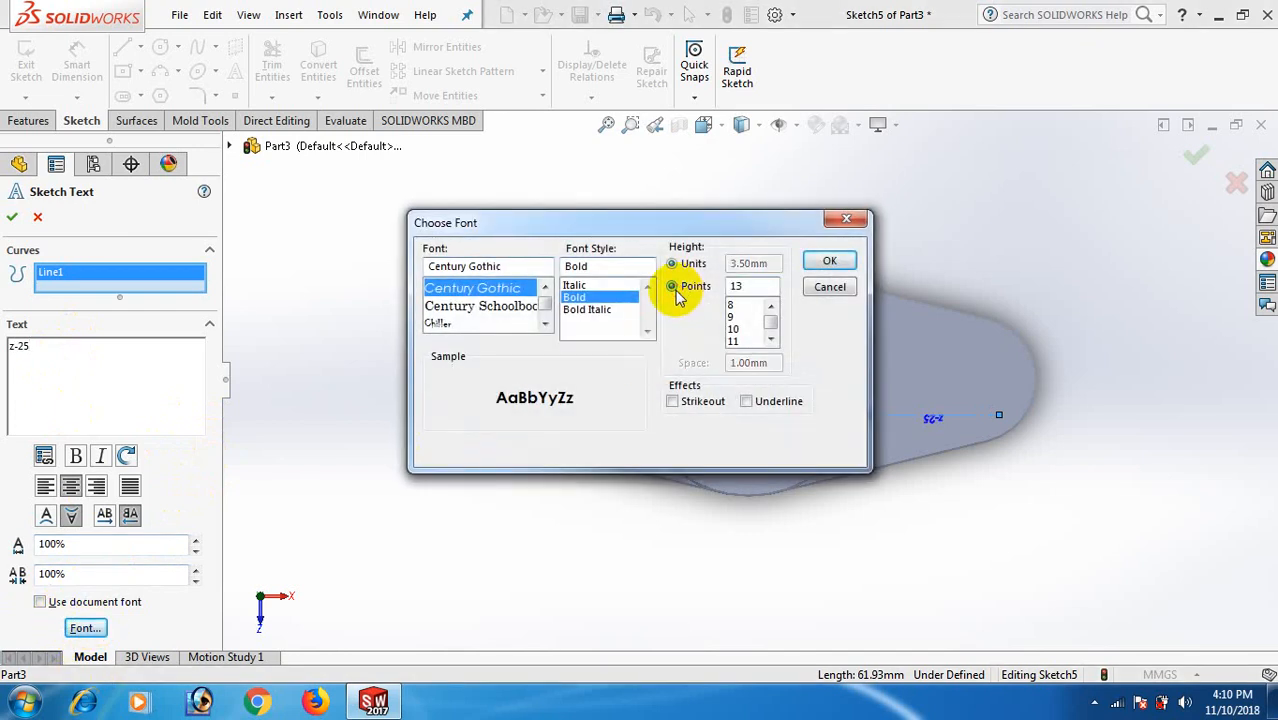
text(80)
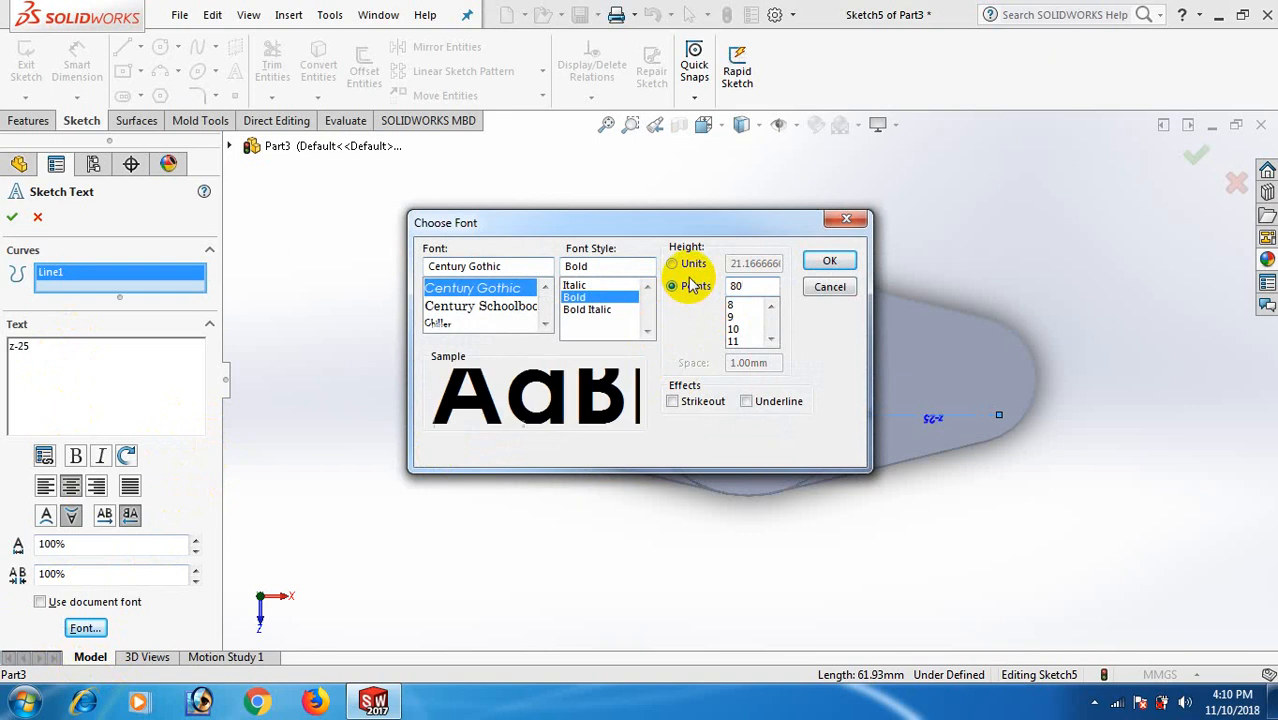
key(Return)
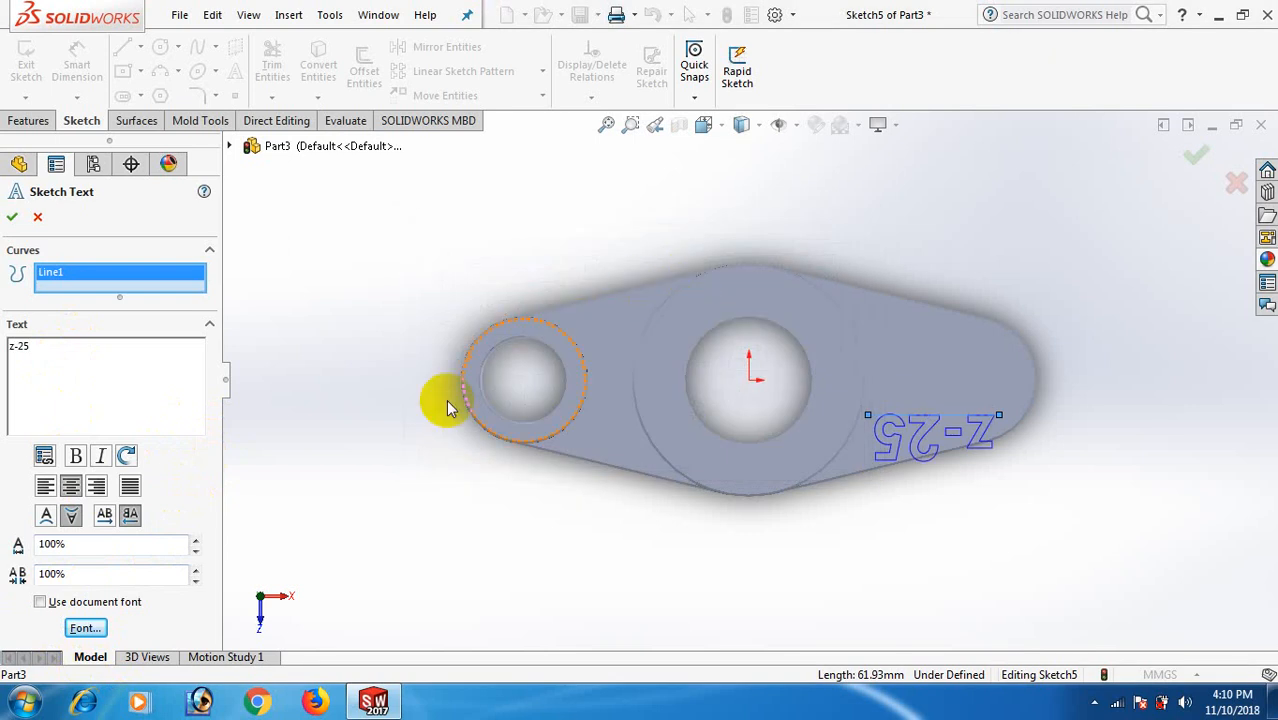
Flip the sketch text "z-25" upright above the line, set it to read left to right, and finish the sketch.
click(45, 515)
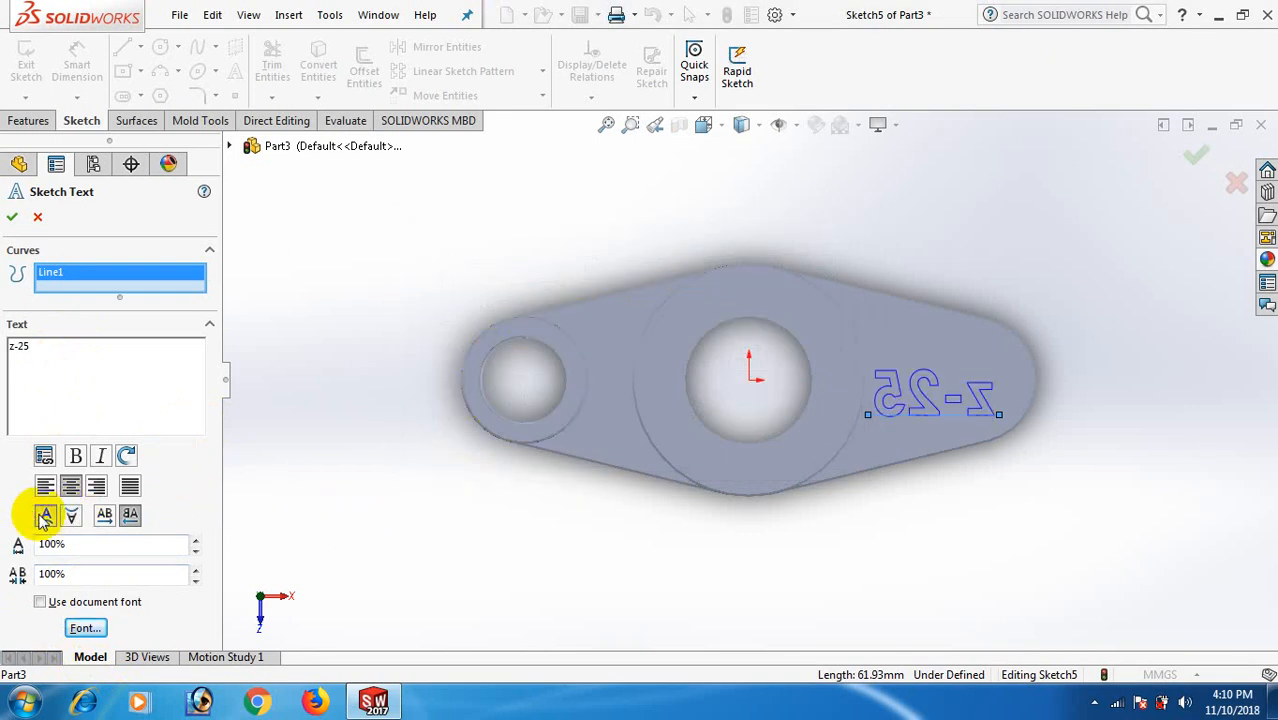
click(105, 515)
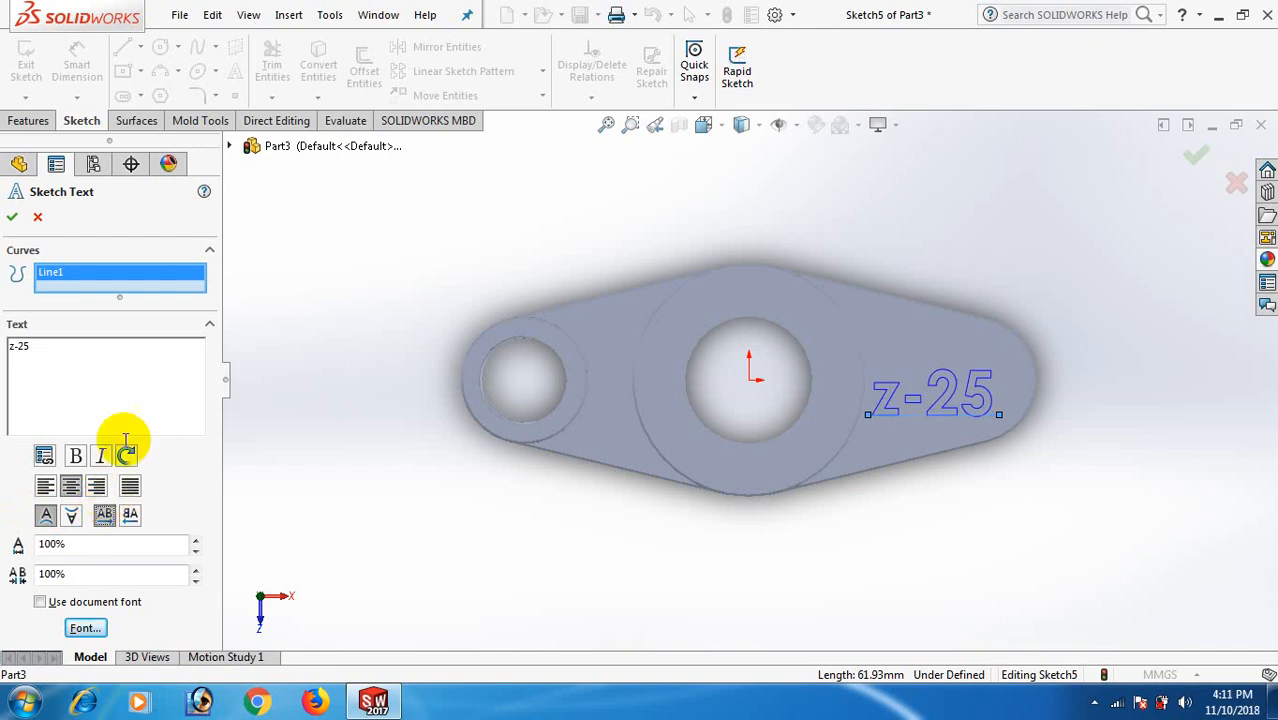
click(13, 219)
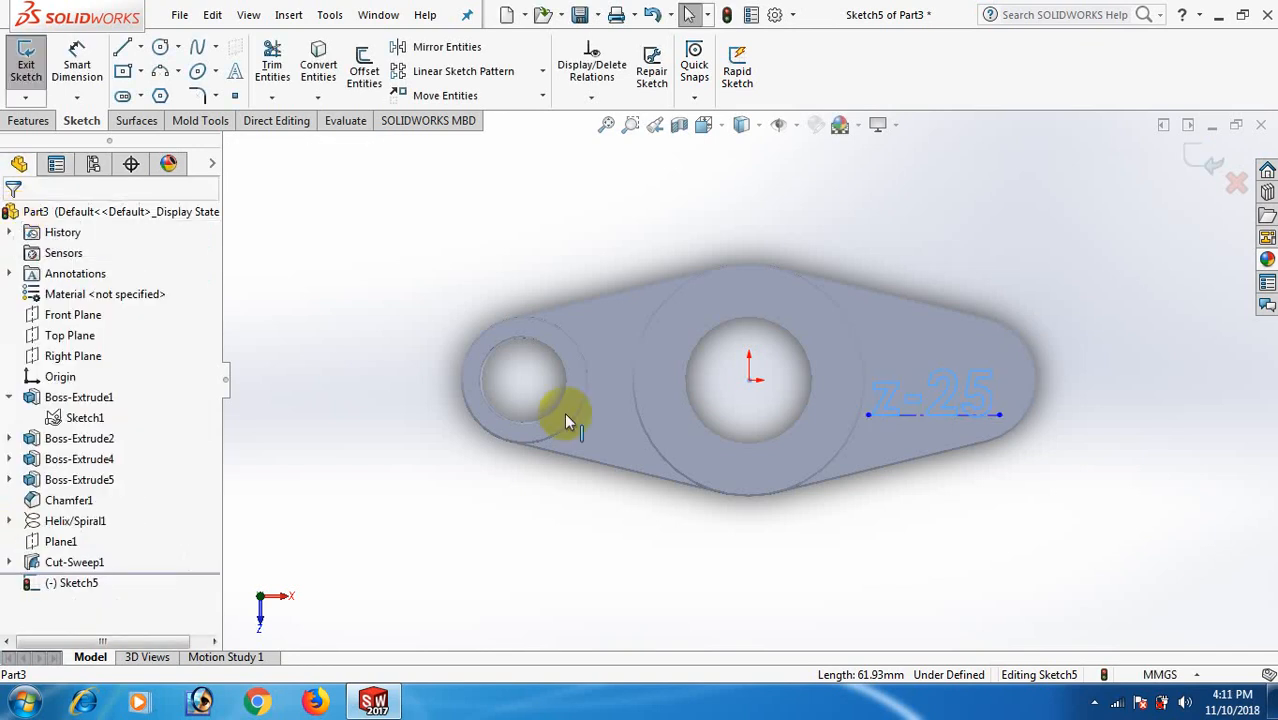
click(26, 120)
click(1198, 152)
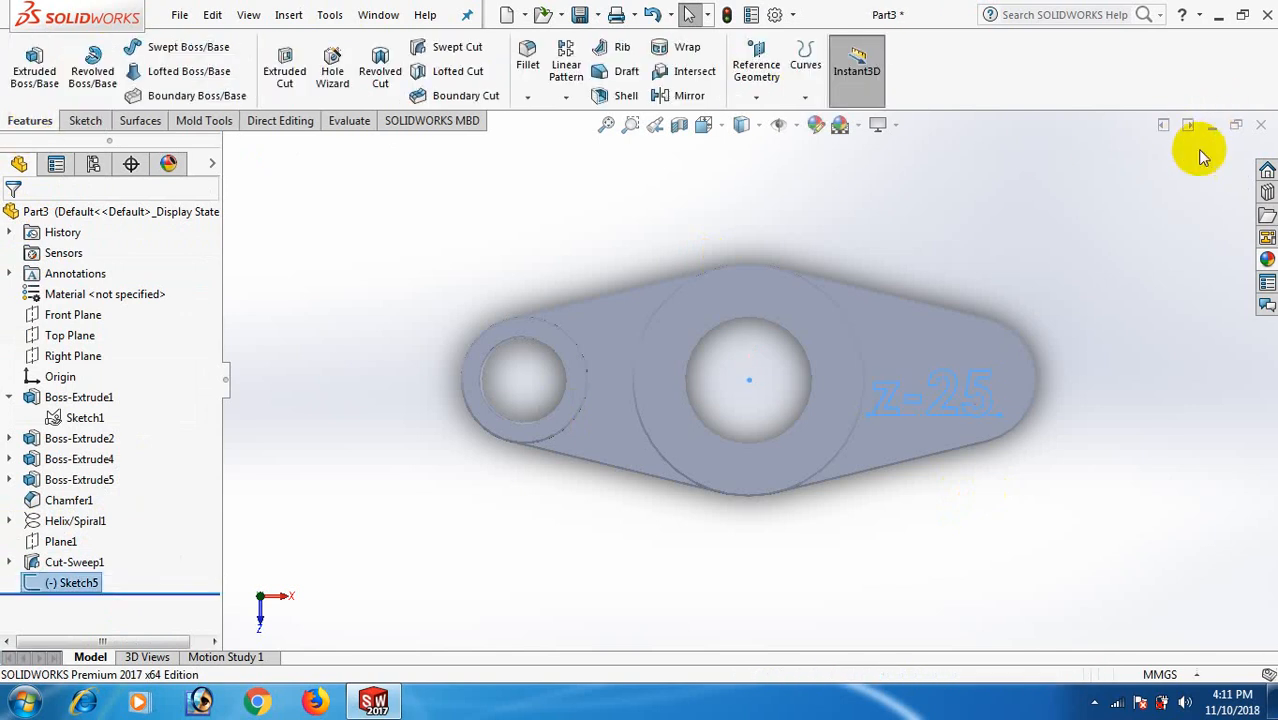
Deboss the "z-25" text sketch 1 mm deep into the right arm's upper face with the Wrap feature.
click(688, 50)
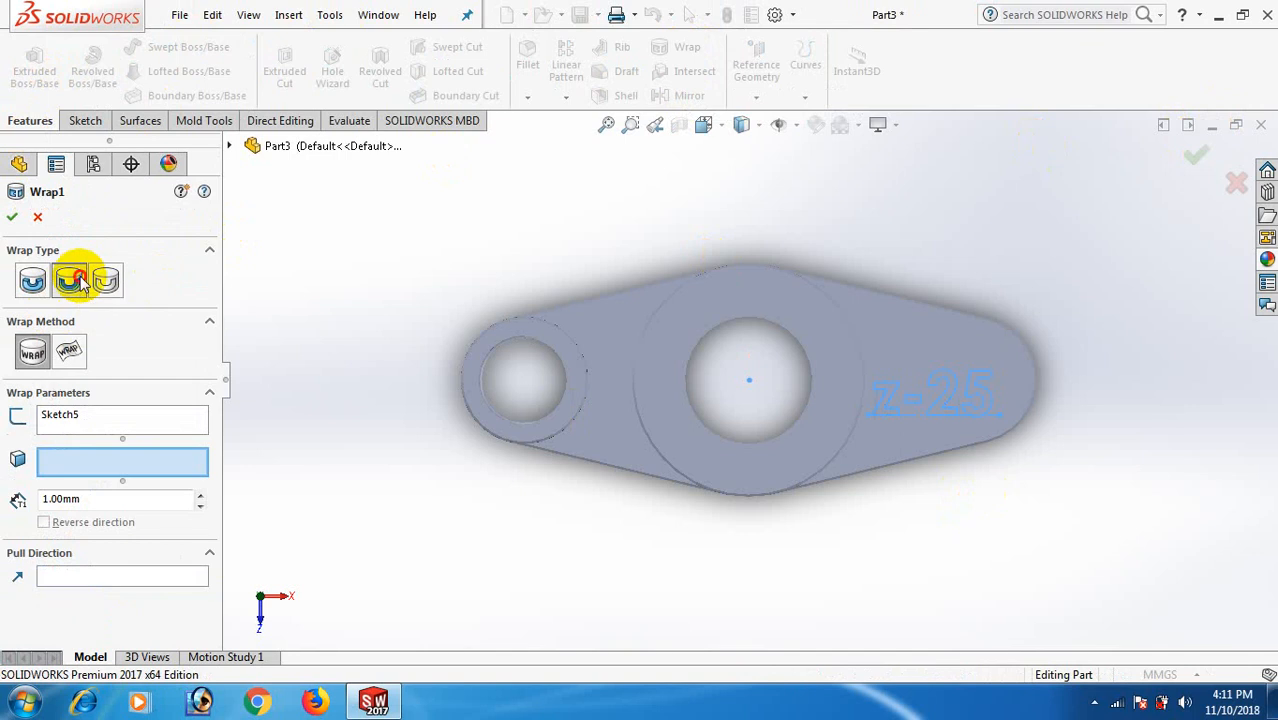
click(920, 394)
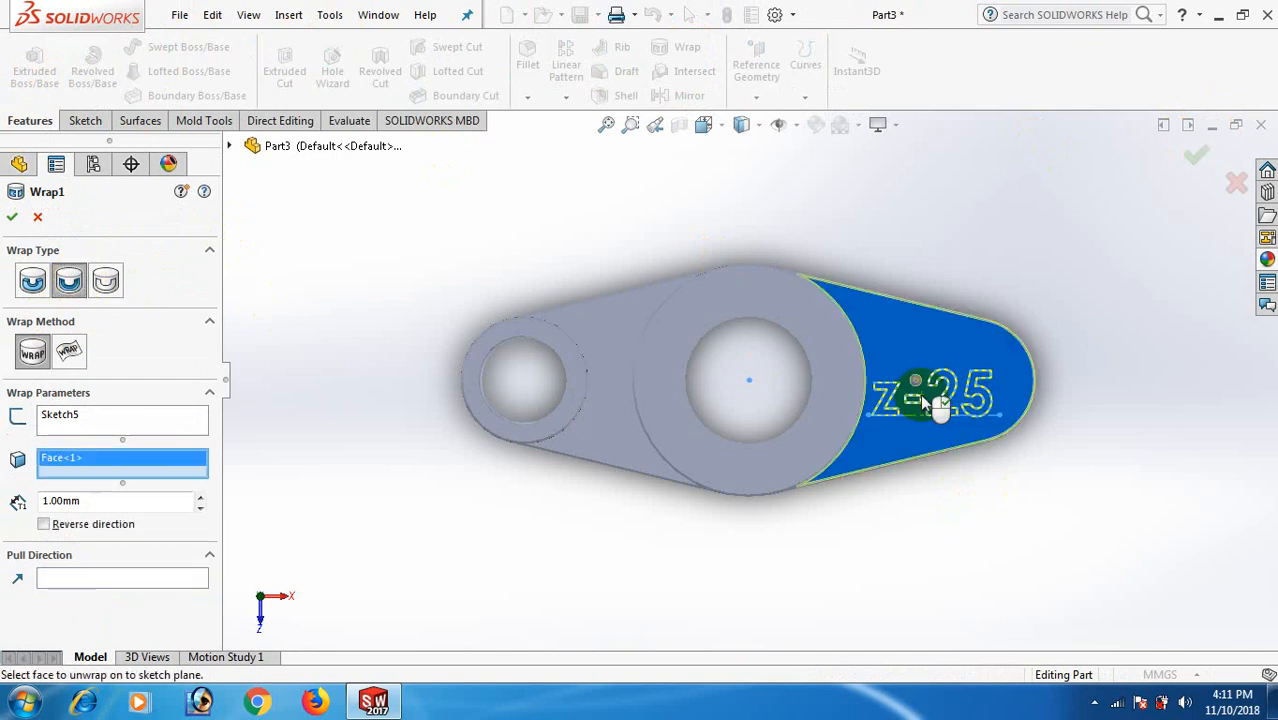
middle_drag(1255, 540, 1250, 385)
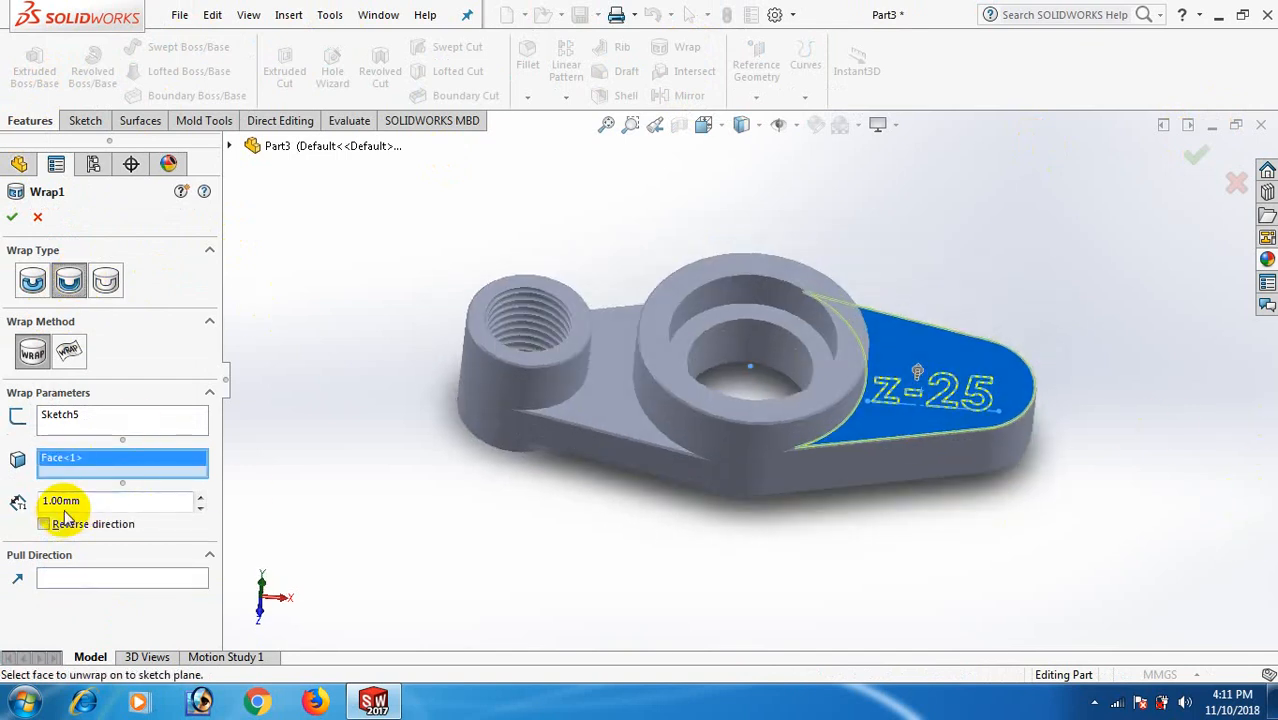
click(10, 218)
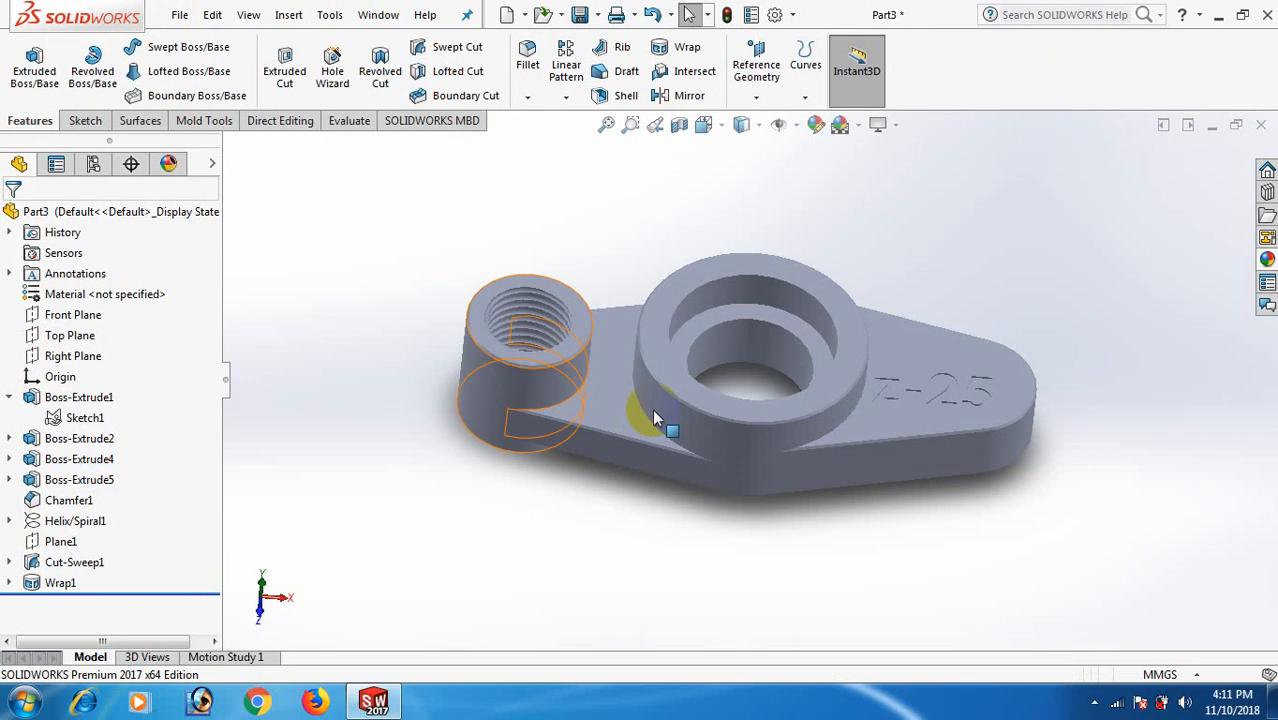
Show the model in isometric view and apply the solid Blue appearance to the whole part.
key(space)
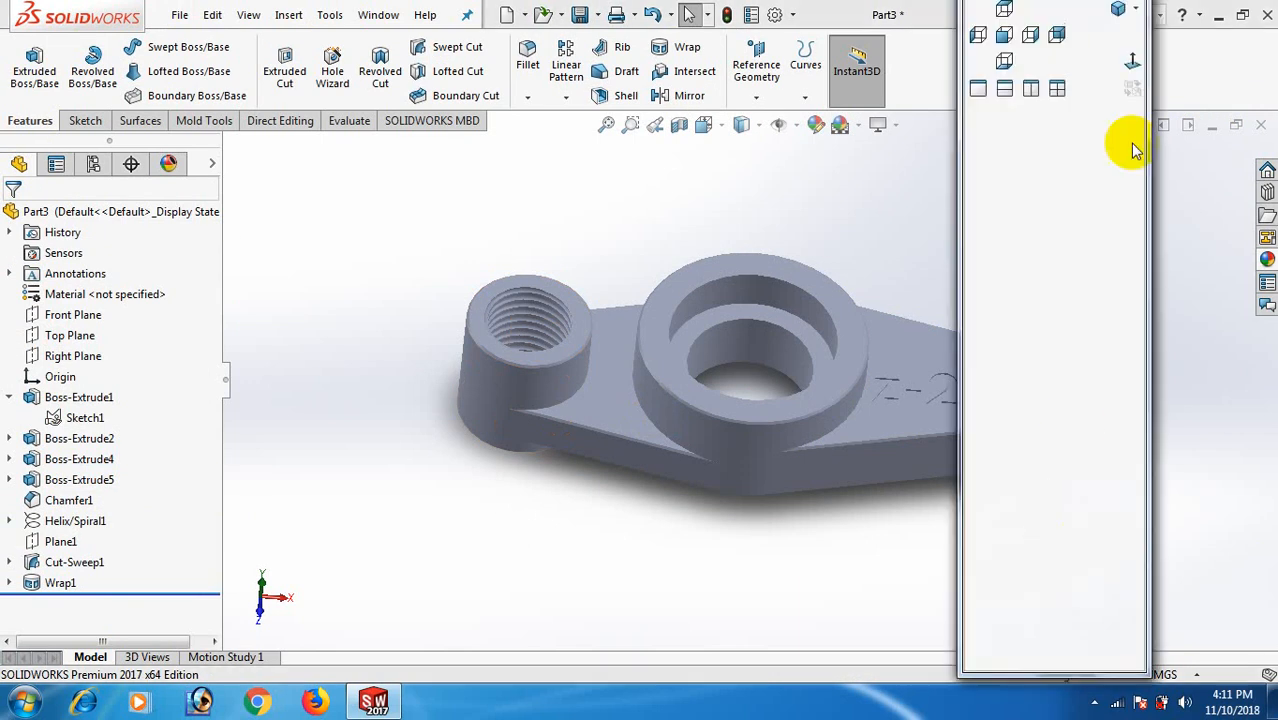
click(1117, 13)
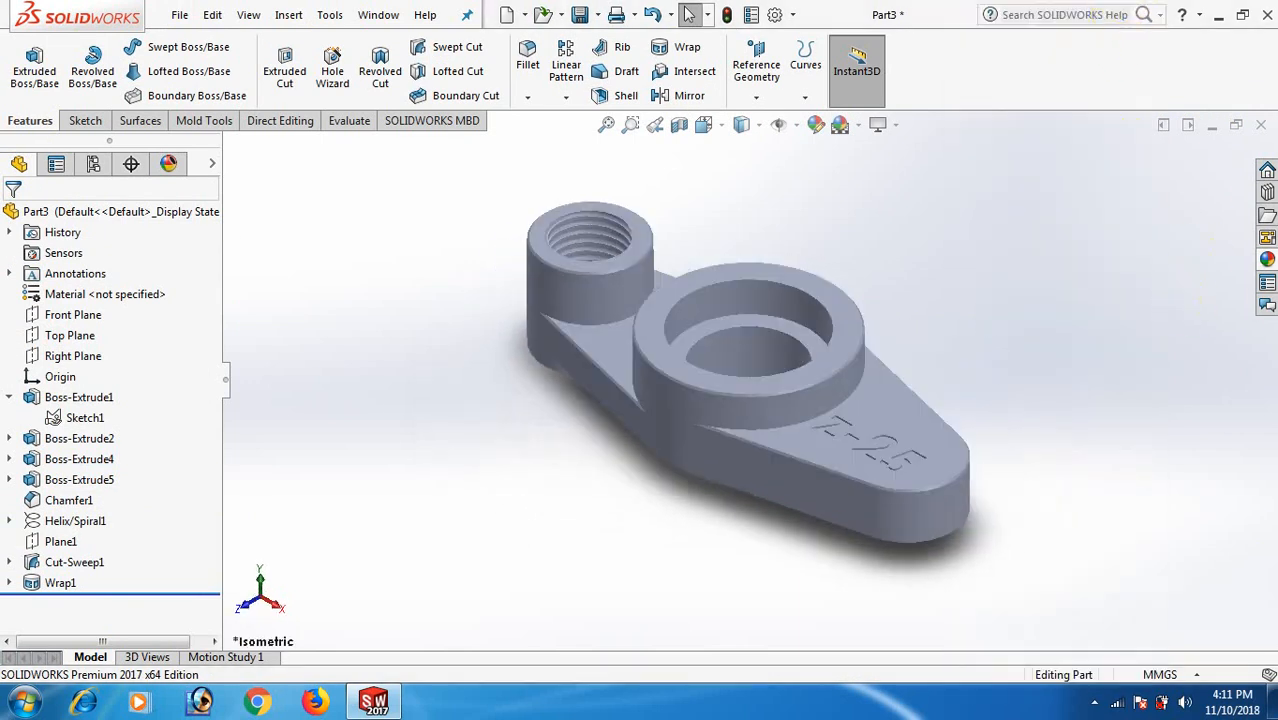
click(1266, 262)
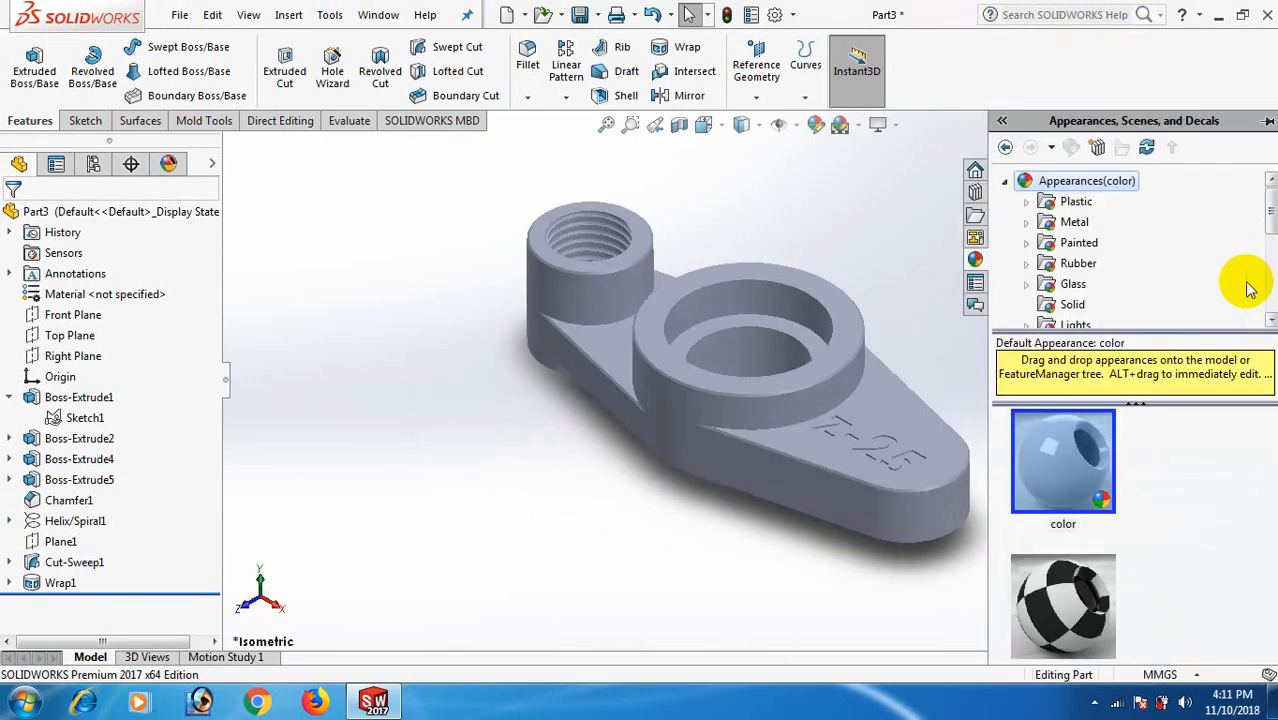
click(1074, 305)
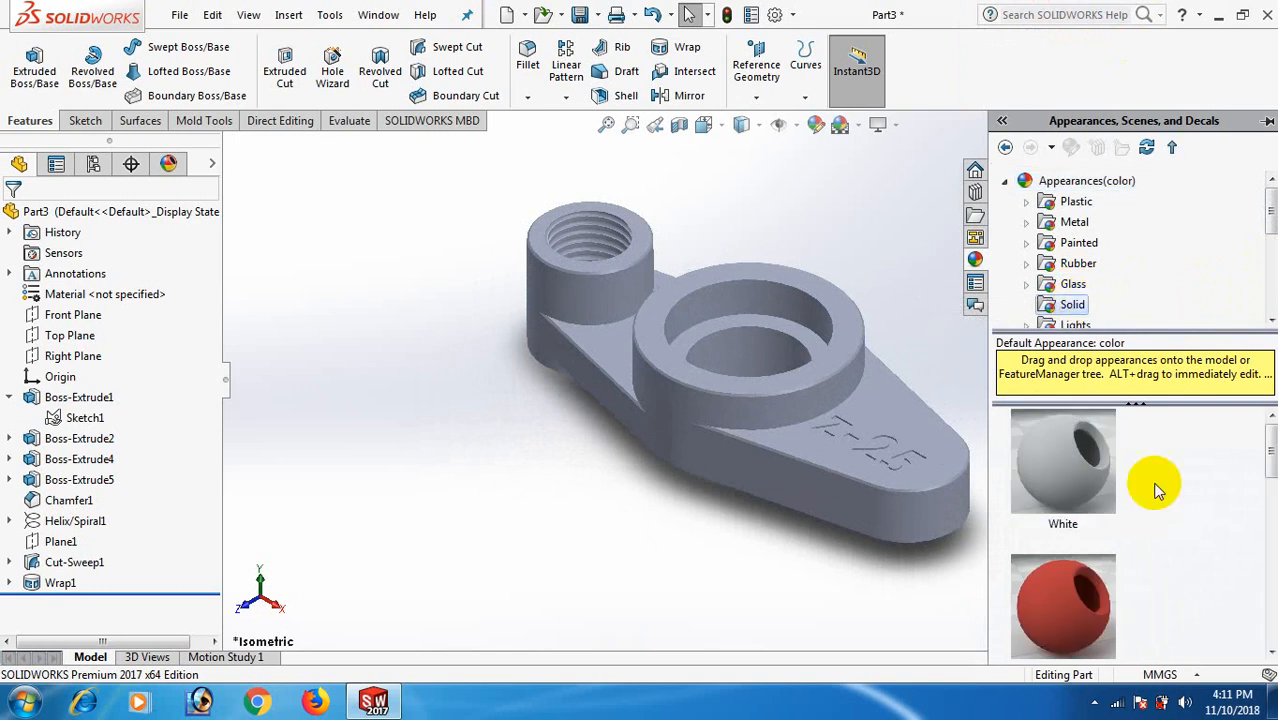
drag(1266, 440, 1255, 591)
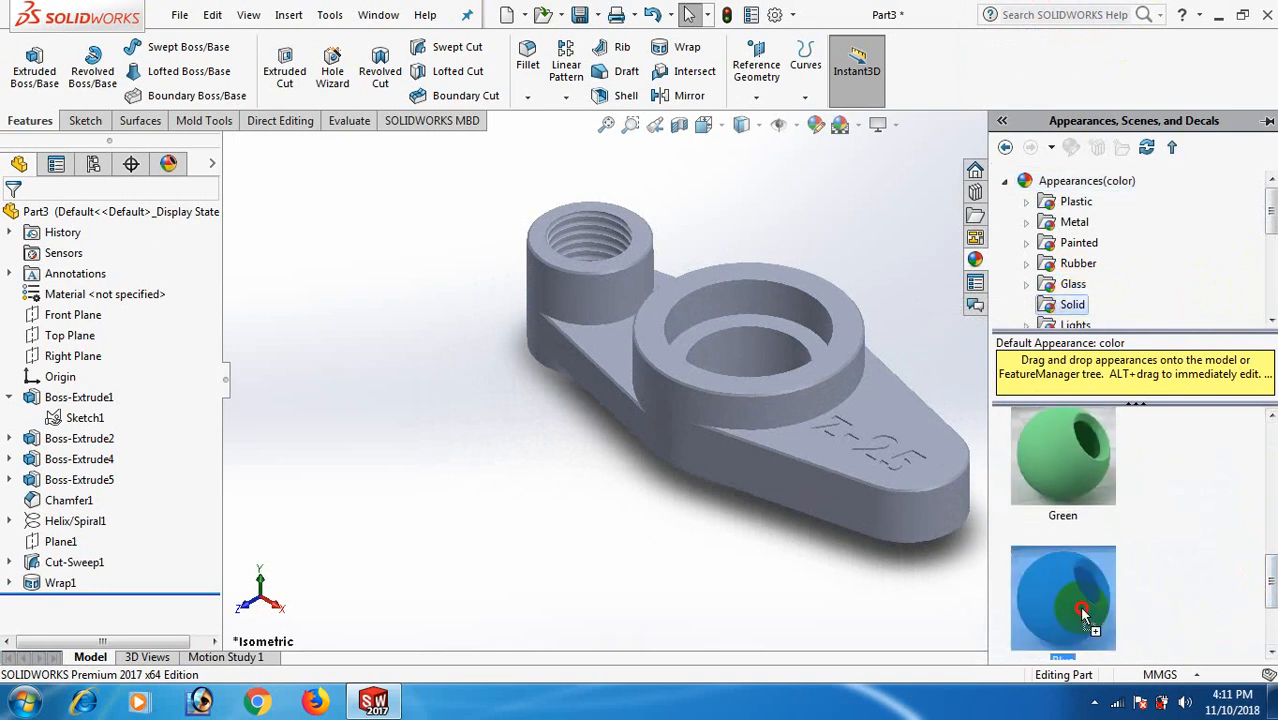
drag(1045, 650, 864, 458)
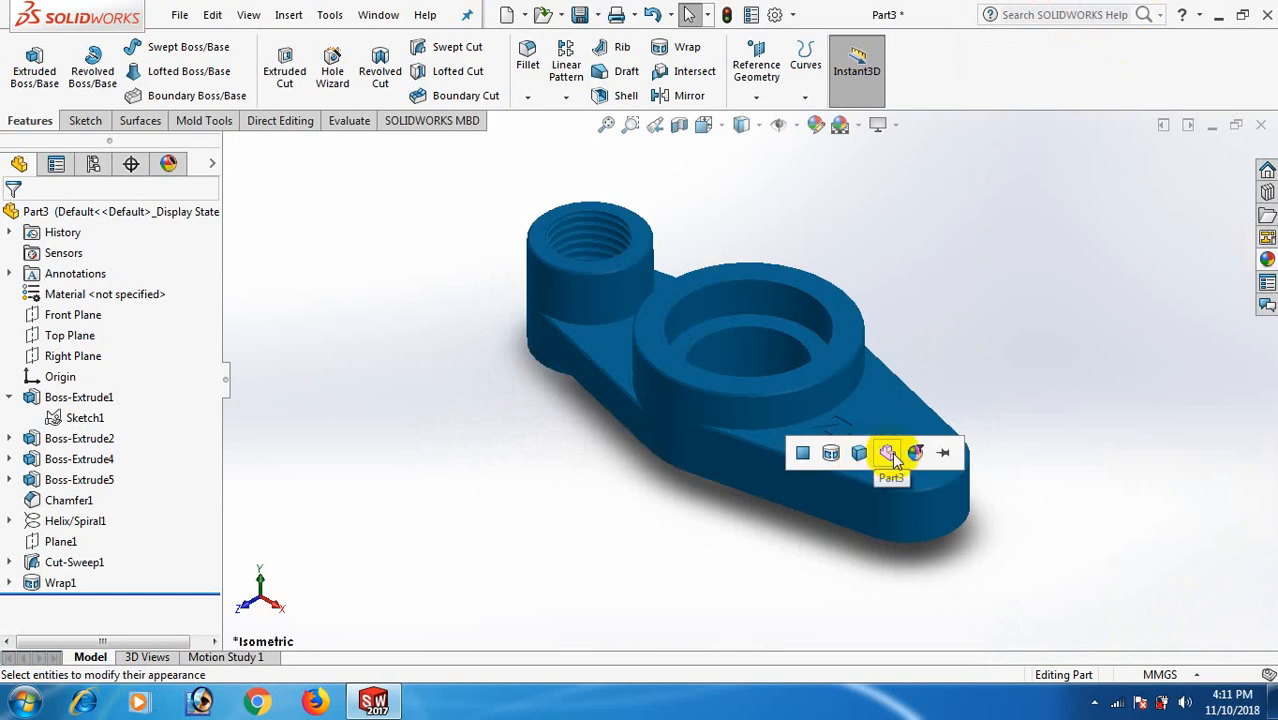
click(891, 454)
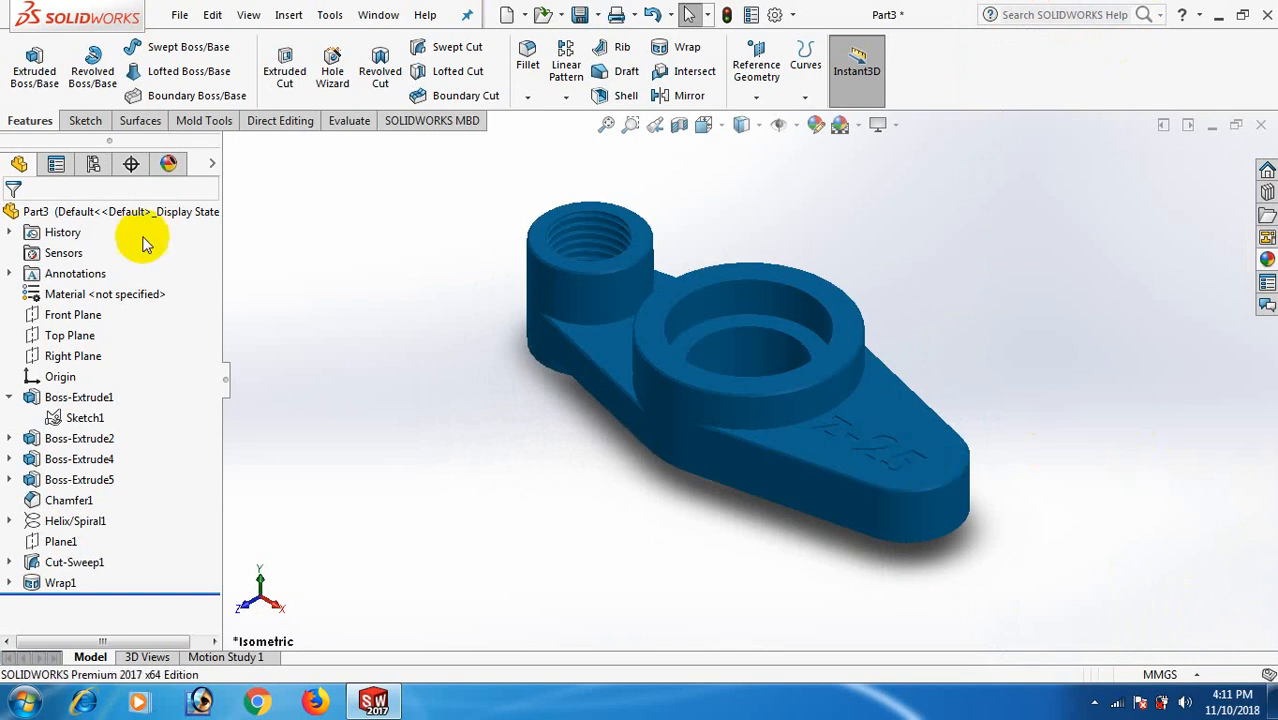
Colour the debossed "z-25" wrap feature black from the standard swatches.
right_click(66, 586)
click(191, 321)
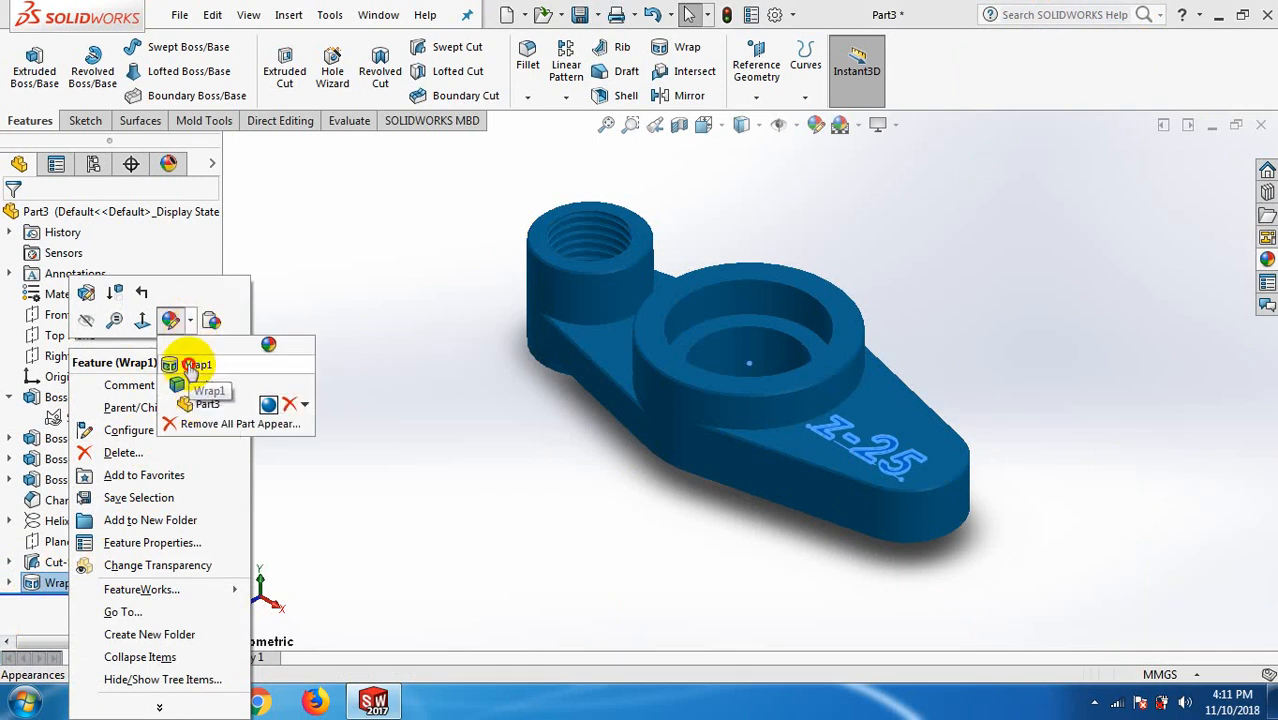
click(190, 366)
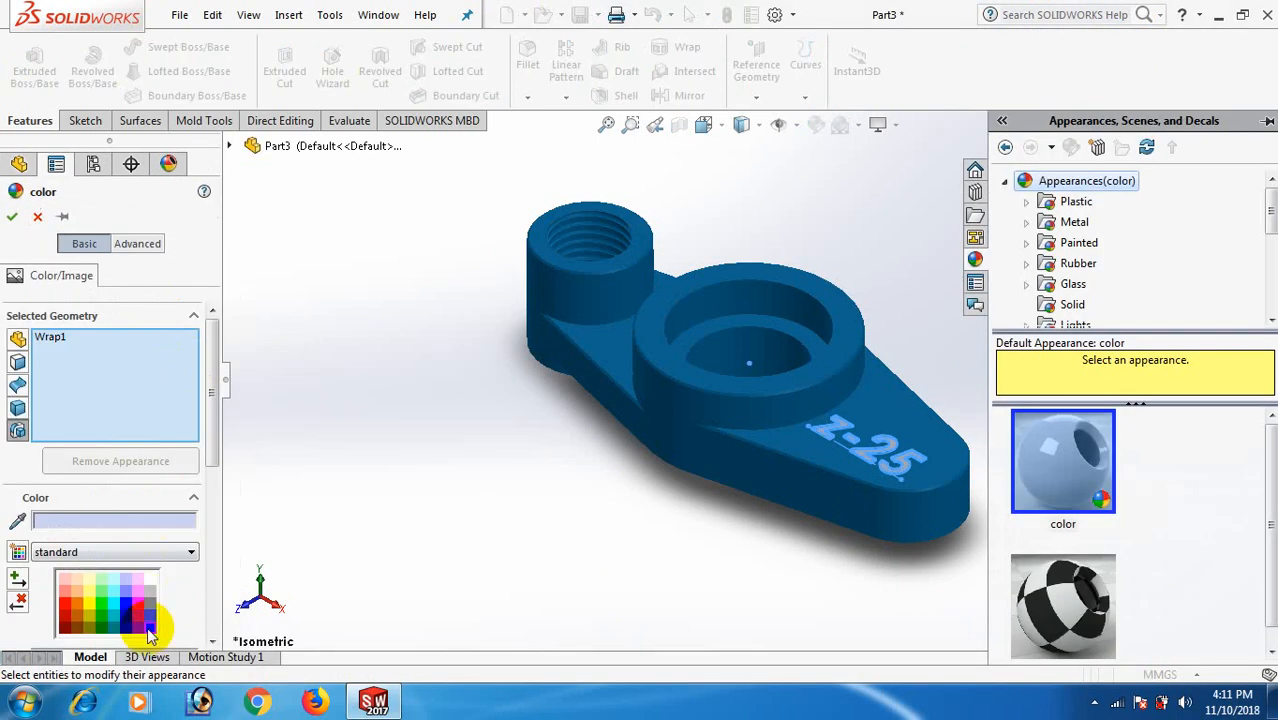
click(148, 630)
click(12, 216)
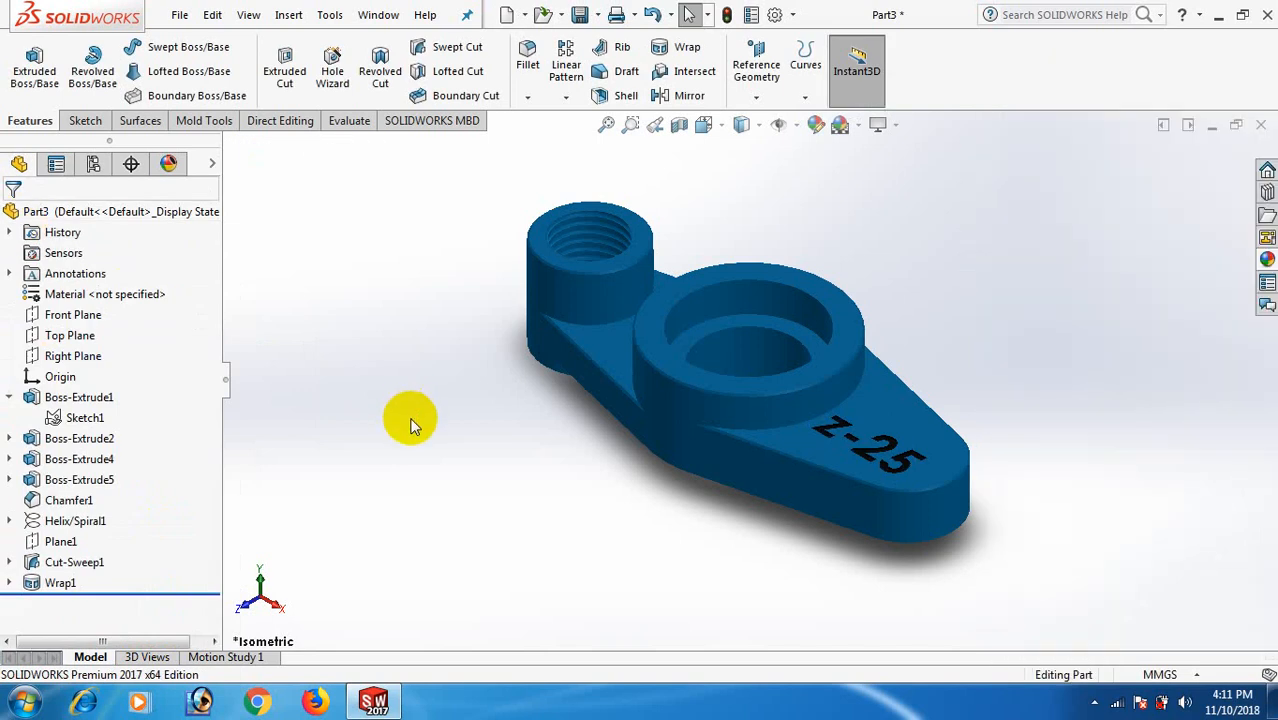
key(space)
click(312, 12)
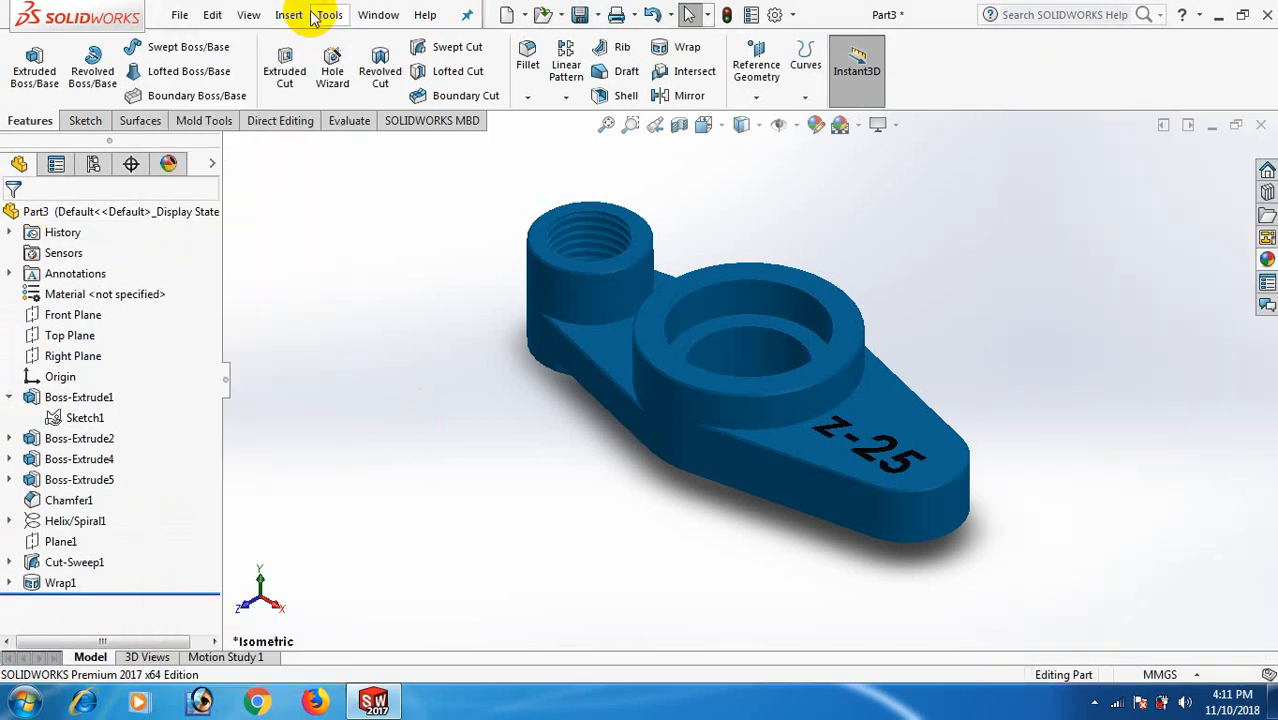